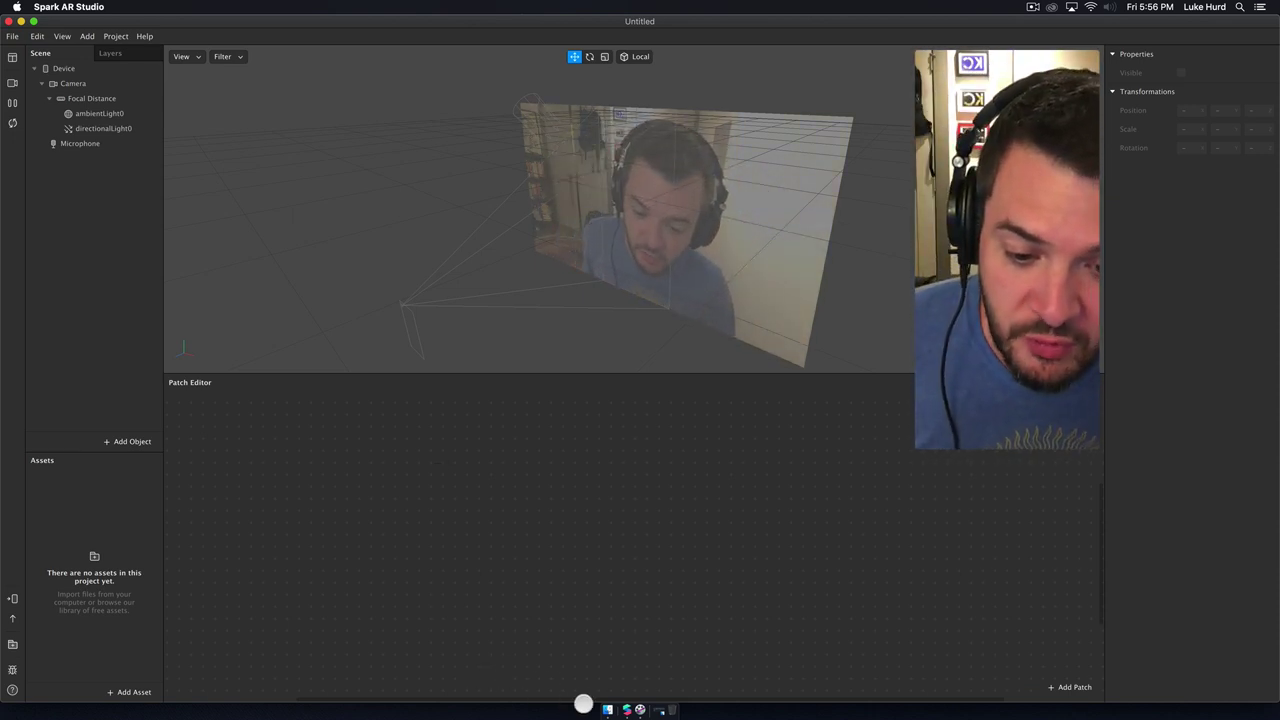
Step: Switch to Finder, play wiggle.mov from the Assets folder to preview the face effect, and close the clip
{"action": "left_click", "coordinate": [607, 709]}
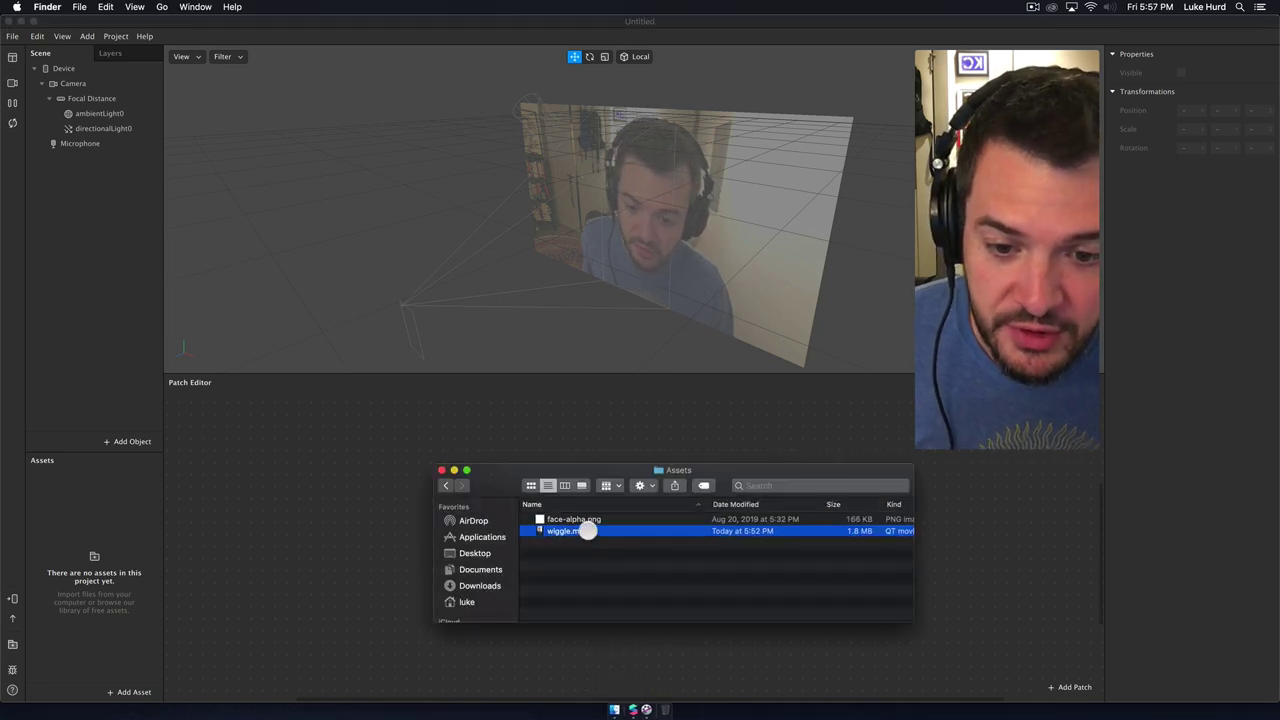
{"action": "double_click", "coordinate": [588, 531]}
{"action": "left_click", "coordinate": [245, 563]}
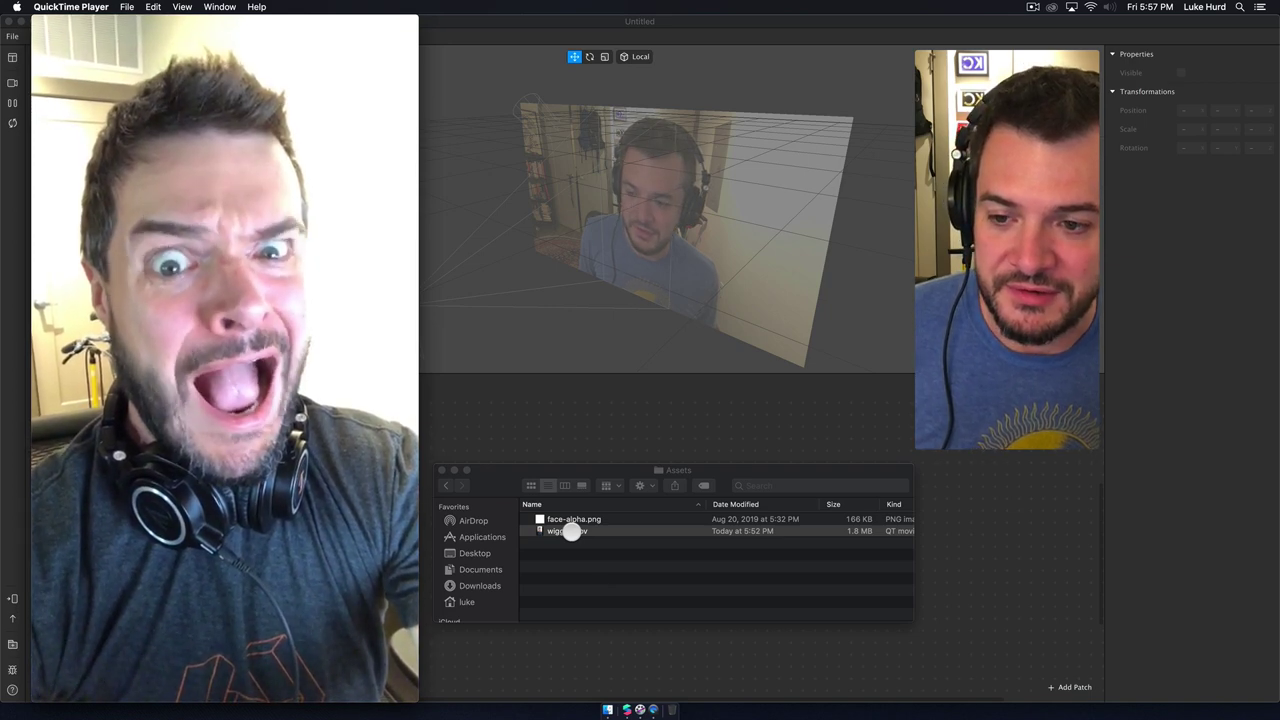
{"action": "mouse_move", "coordinate": [177, 120]}
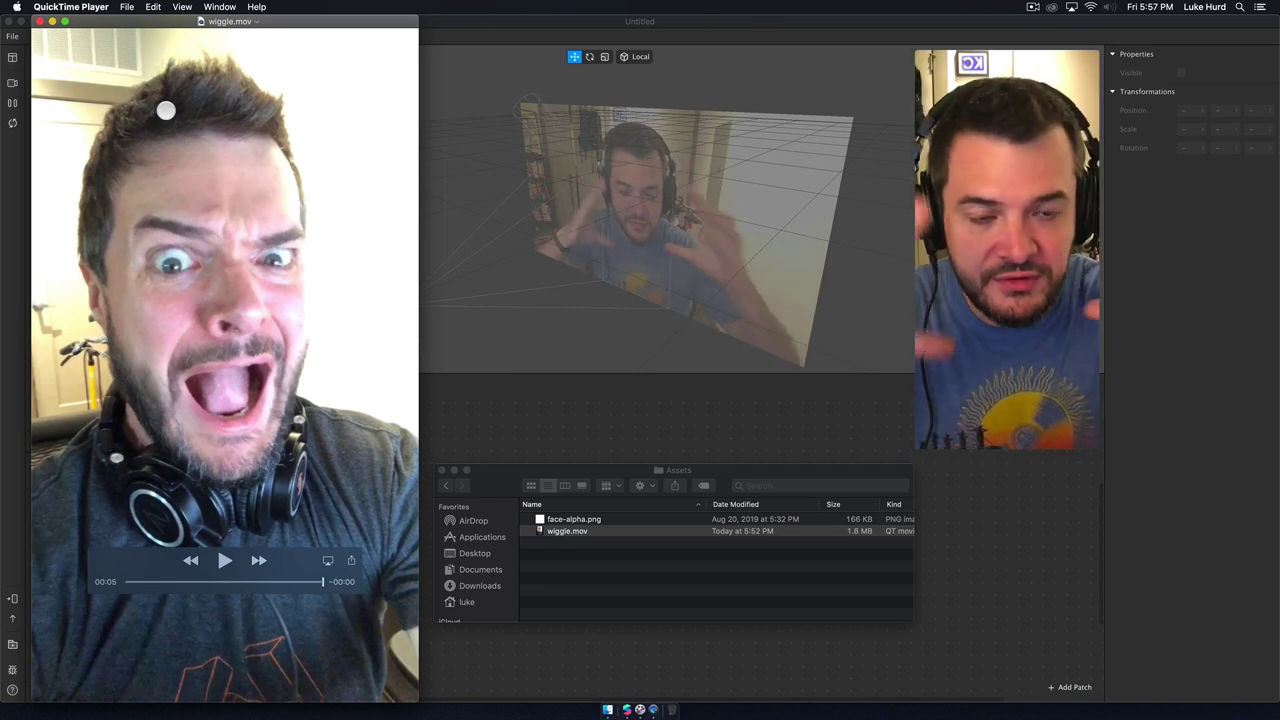
{"action": "key", "text": "space"}
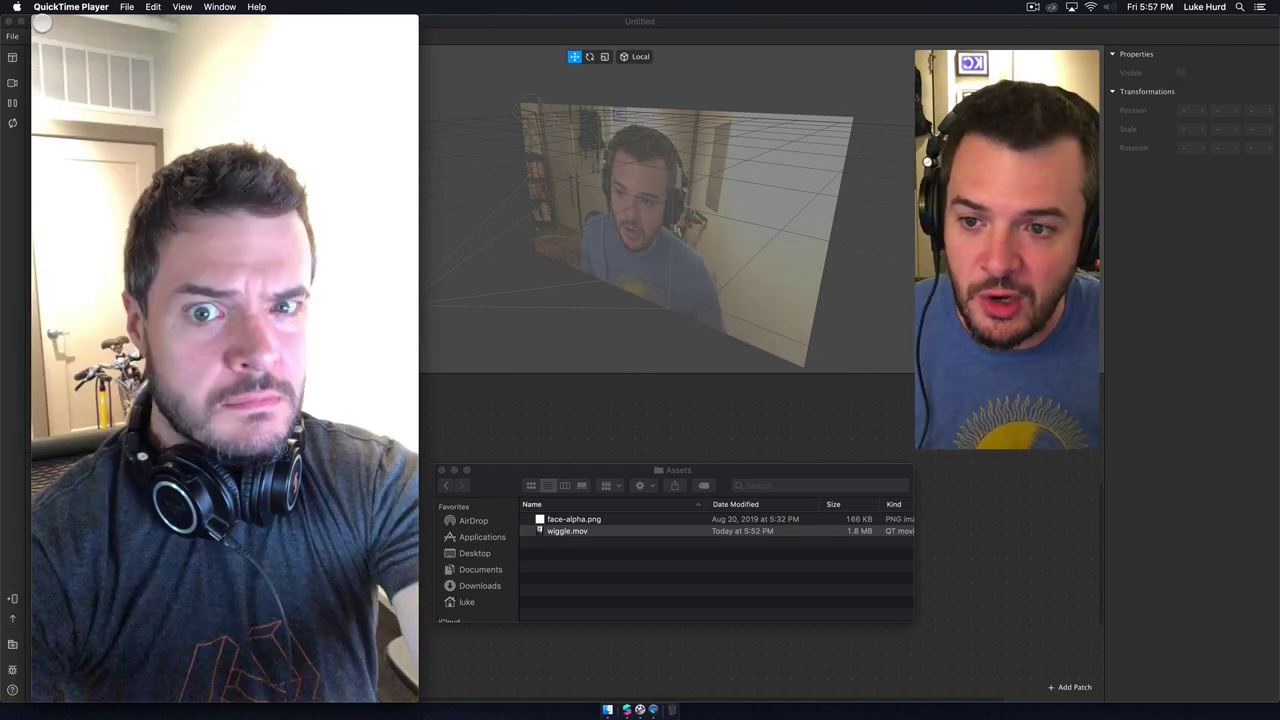
{"action": "left_click", "coordinate": [41, 23]}
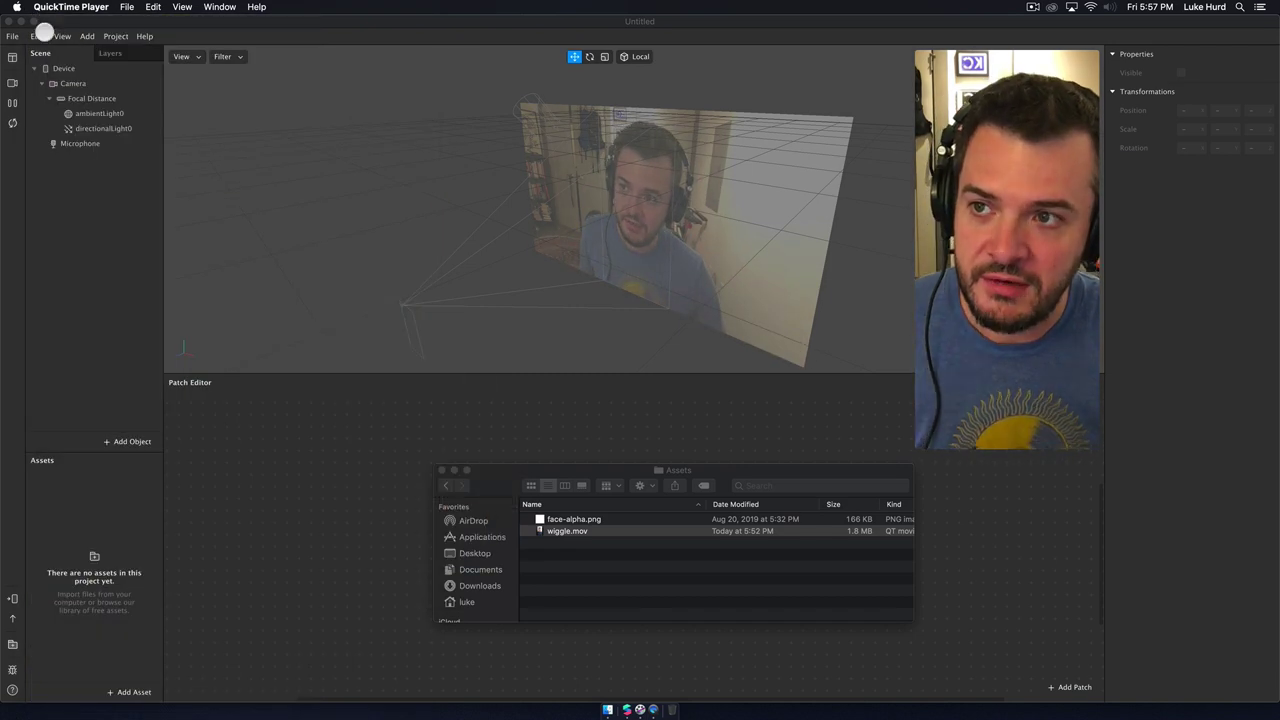
{"action": "left_click", "coordinate": [499, 467]}
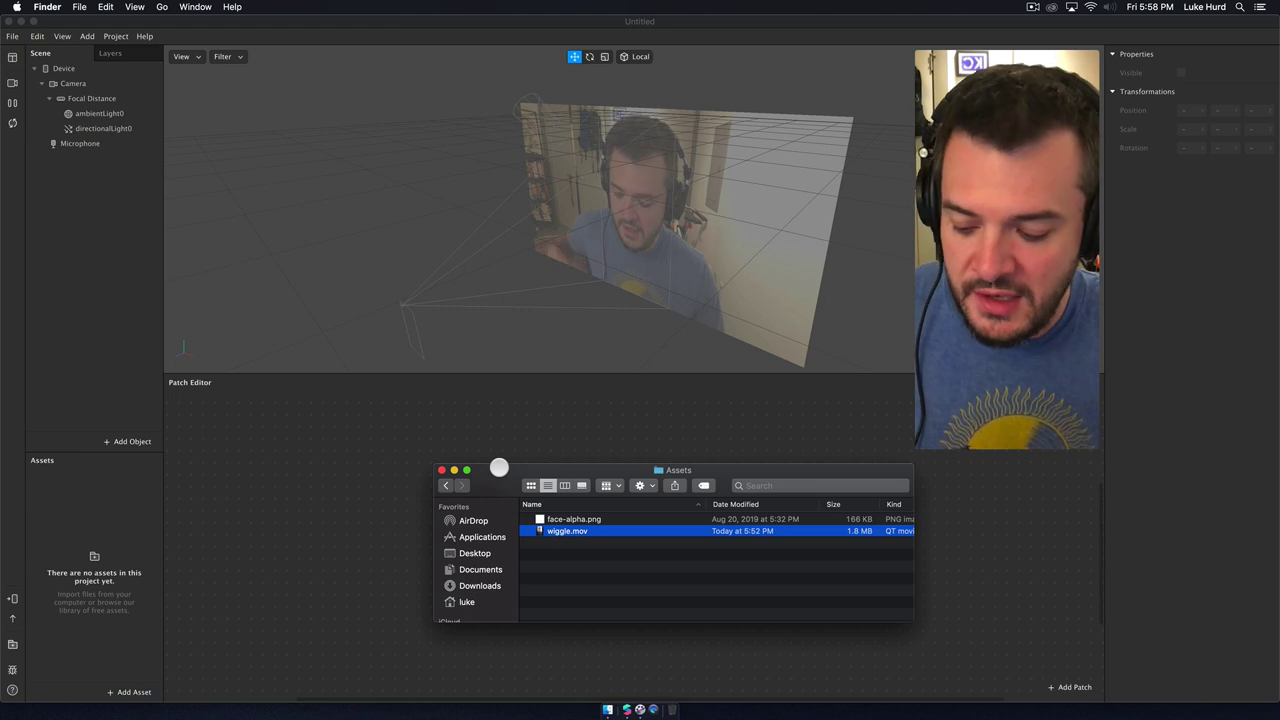
{"action": "left_click", "coordinate": [447, 468]}
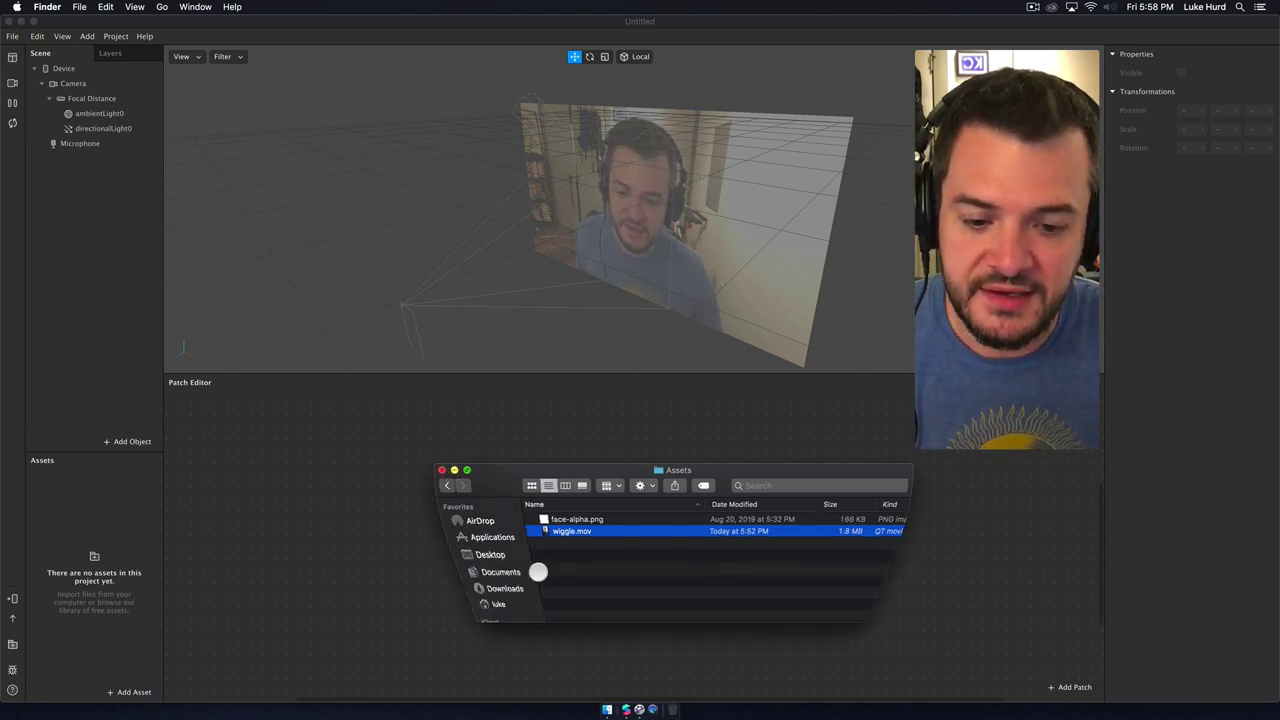
{"action": "left_click", "coordinate": [645, 709]}
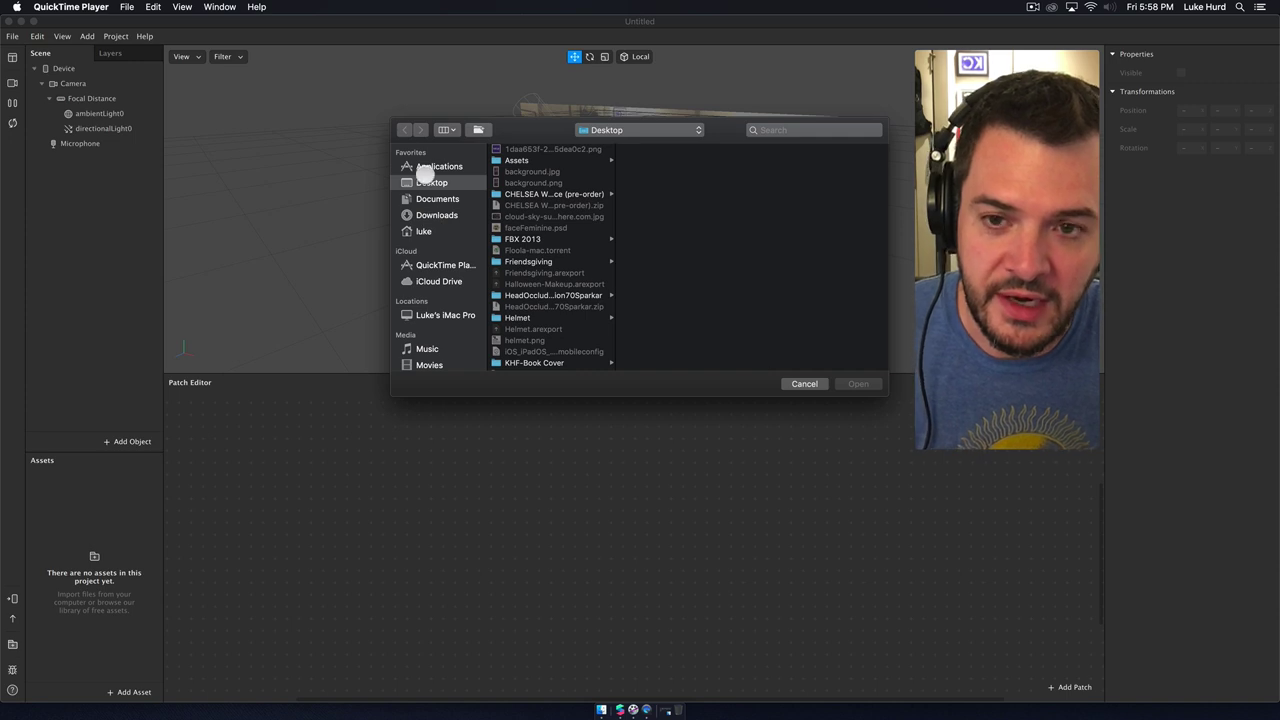
{"action": "left_click", "coordinate": [804, 383]}
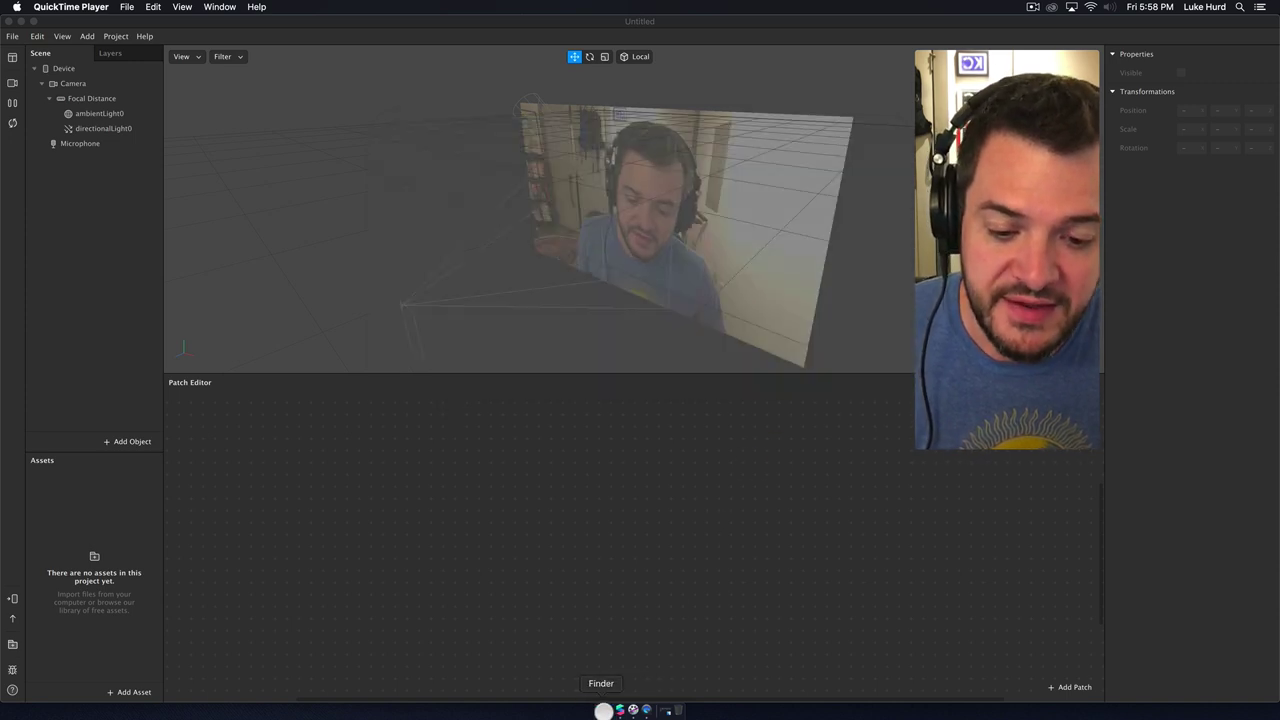
Step: Replay wiggle.mov from the Assets folder in Finder, close the clip and folder, and return to Spark AR Studio
{"action": "left_click", "coordinate": [601, 705]}
{"action": "double_click", "coordinate": [580, 532]}
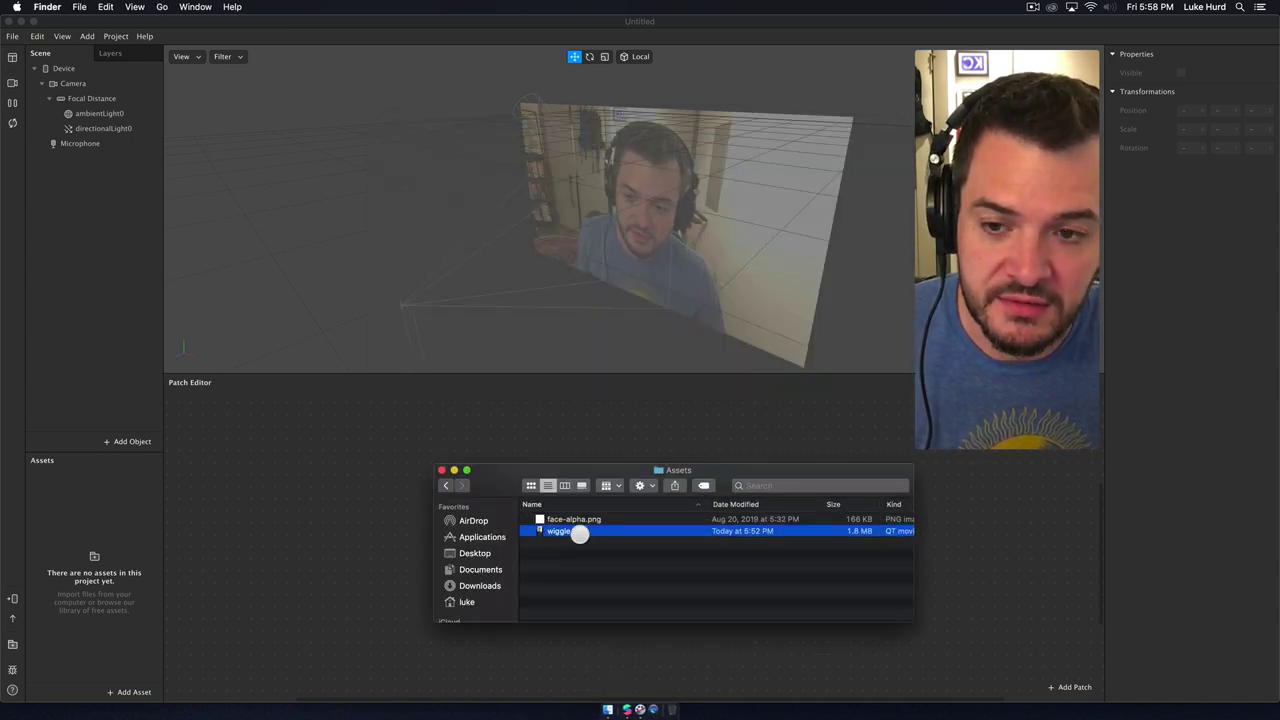
{"action": "left_click", "coordinate": [228, 562]}
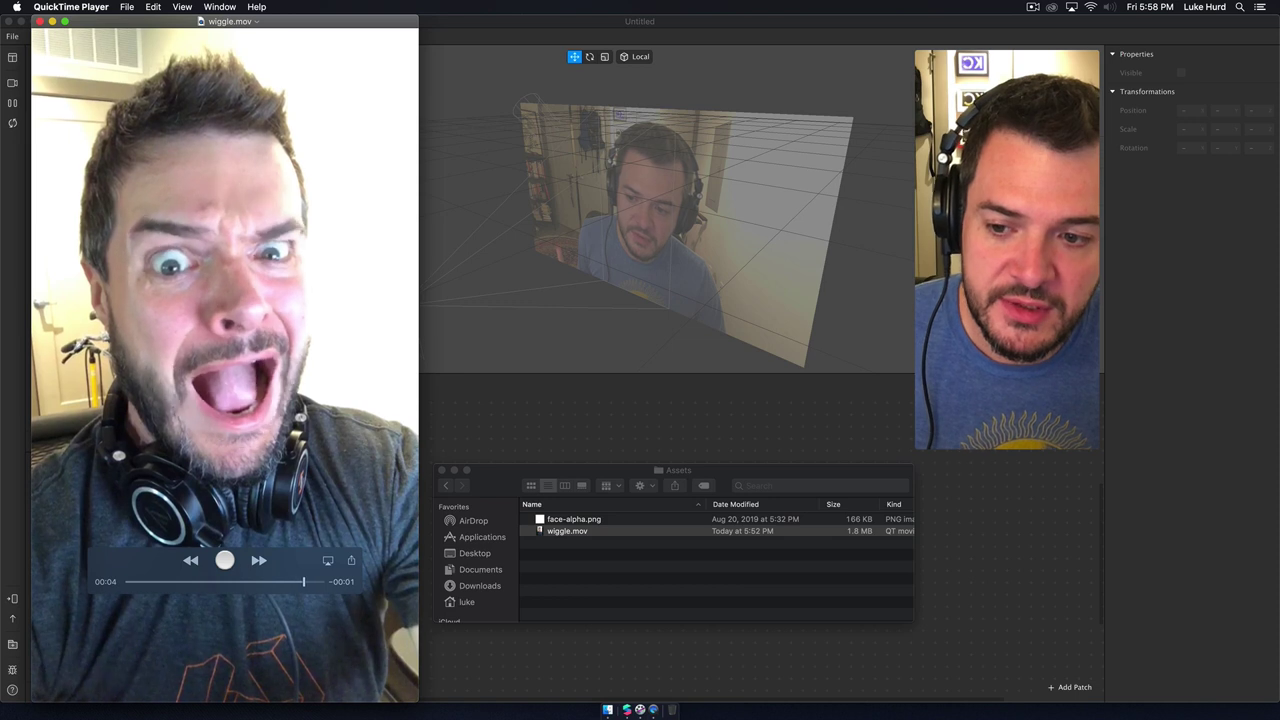
{"action": "left_click", "coordinate": [38, 20]}
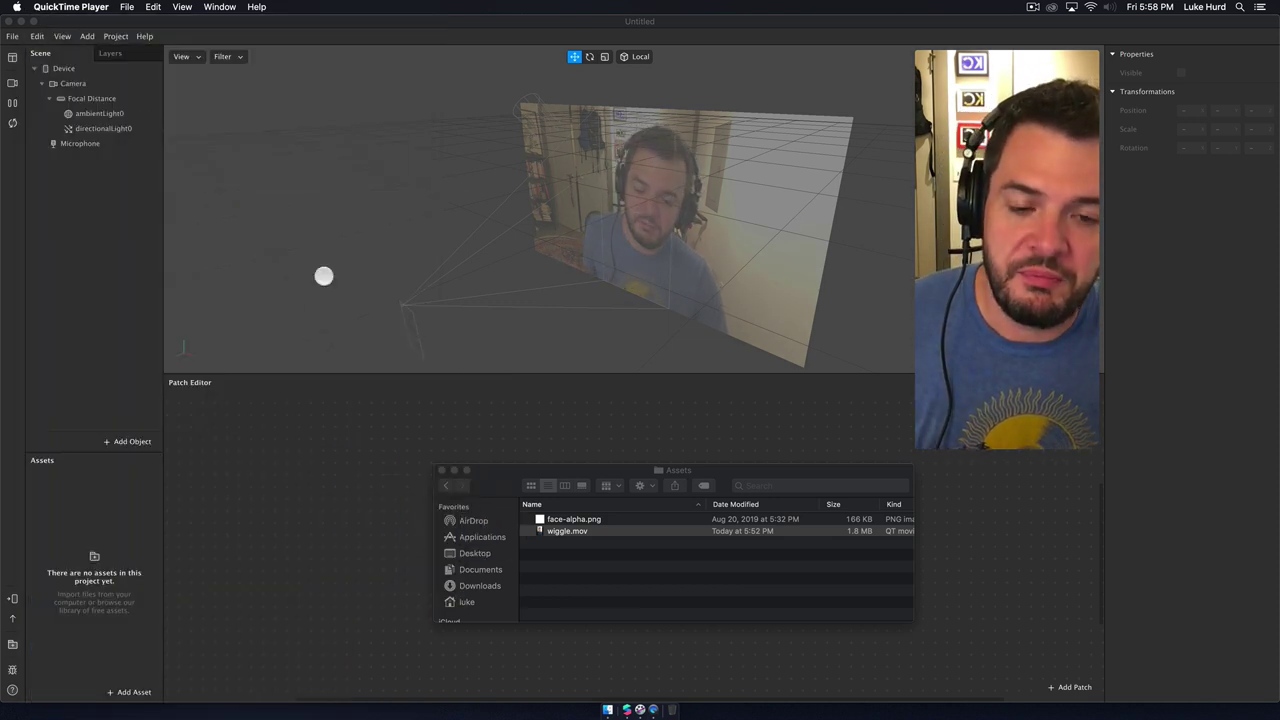
{"action": "left_click", "coordinate": [442, 469]}
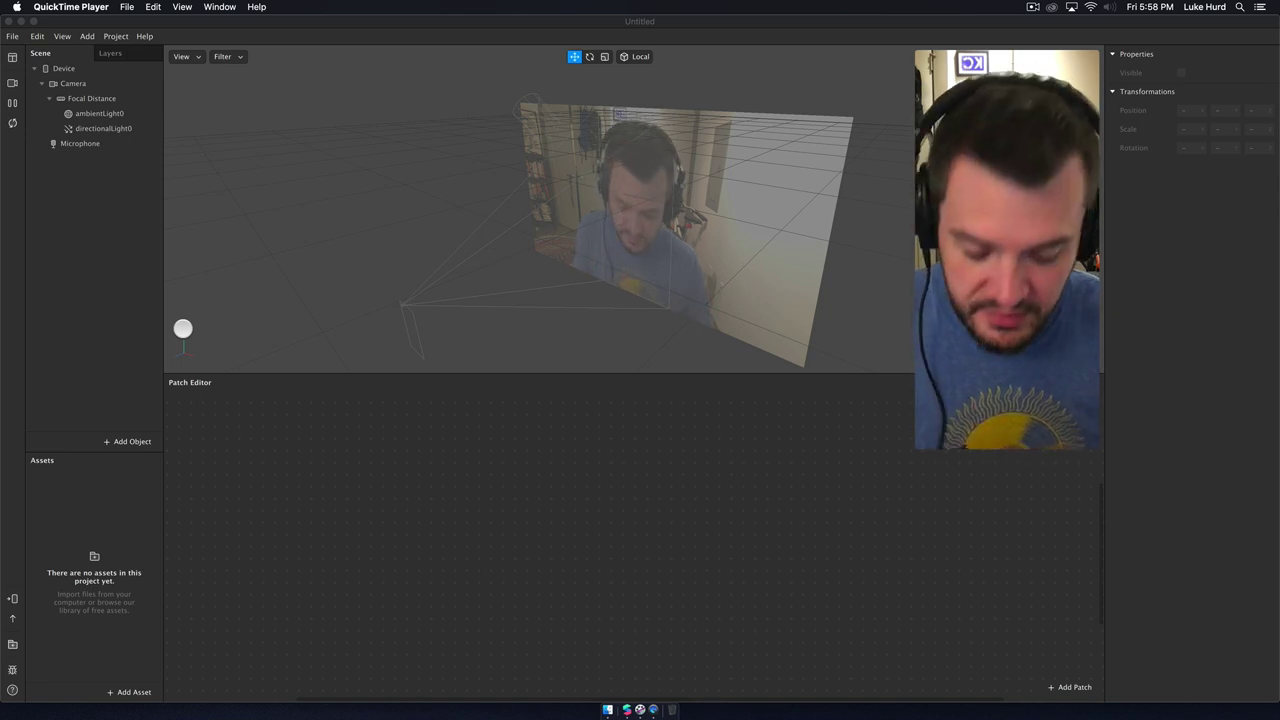
{"action": "left_click", "coordinate": [282, 524]}
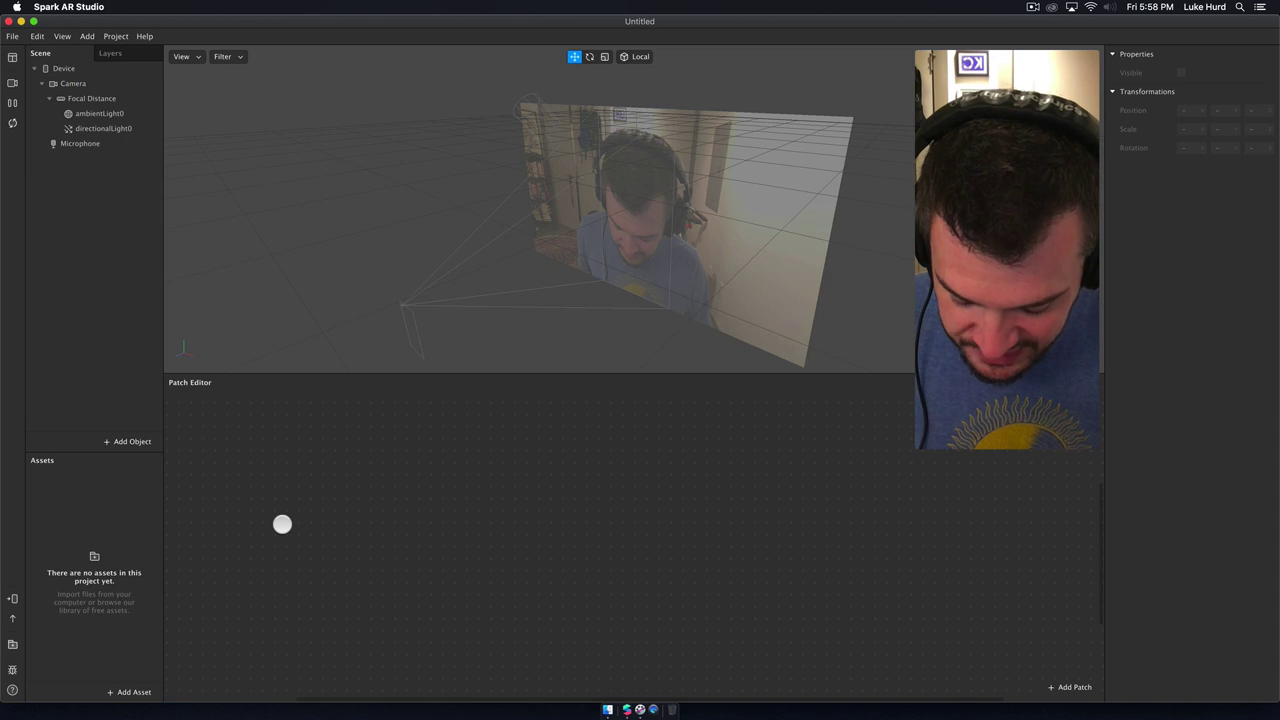
Step: Toggle the Patch Editor's visibility and leave it hidden
{"action": "key", "text": "super+shift+p"}
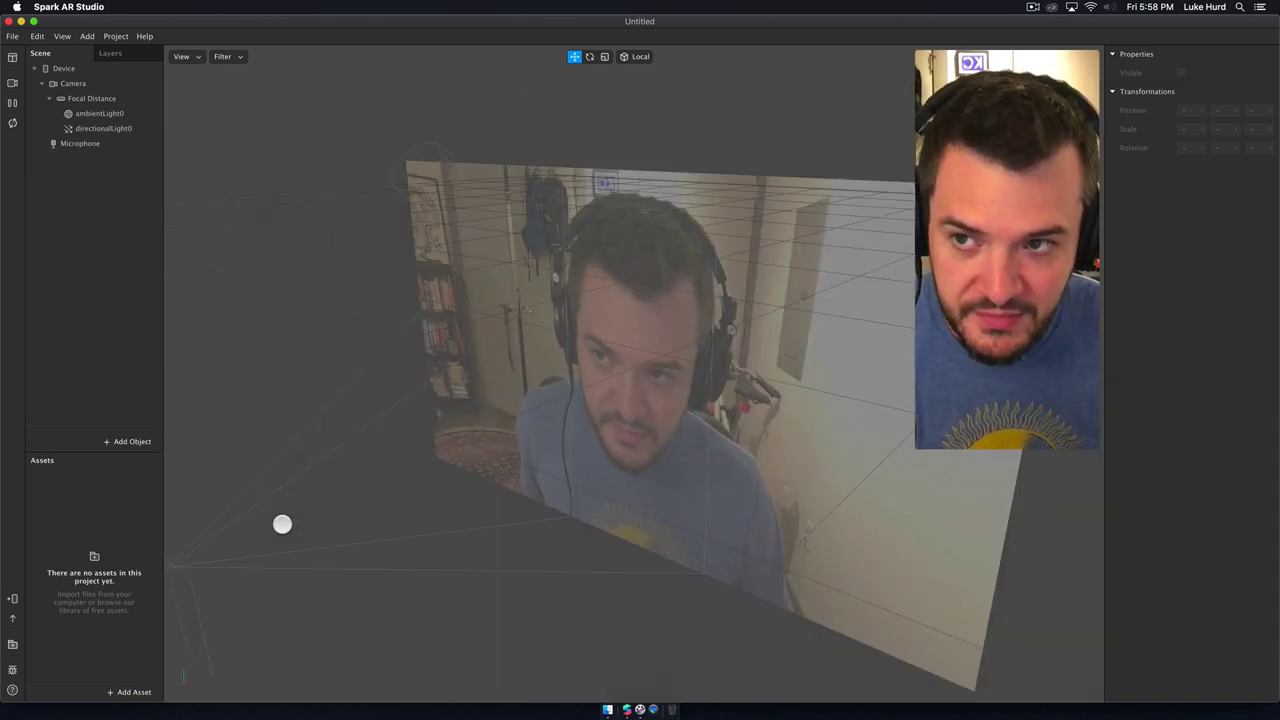
{"action": "left_click", "coordinate": [61, 38]}
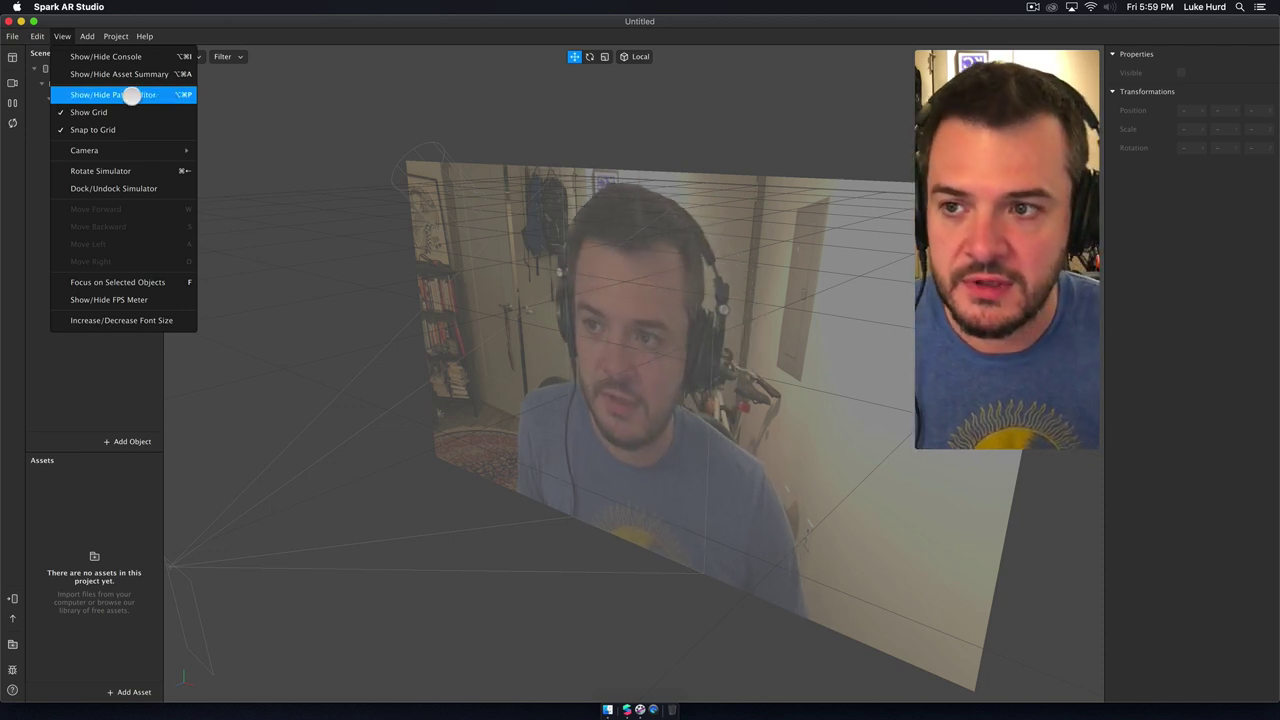
{"action": "left_click", "coordinate": [131, 94]}
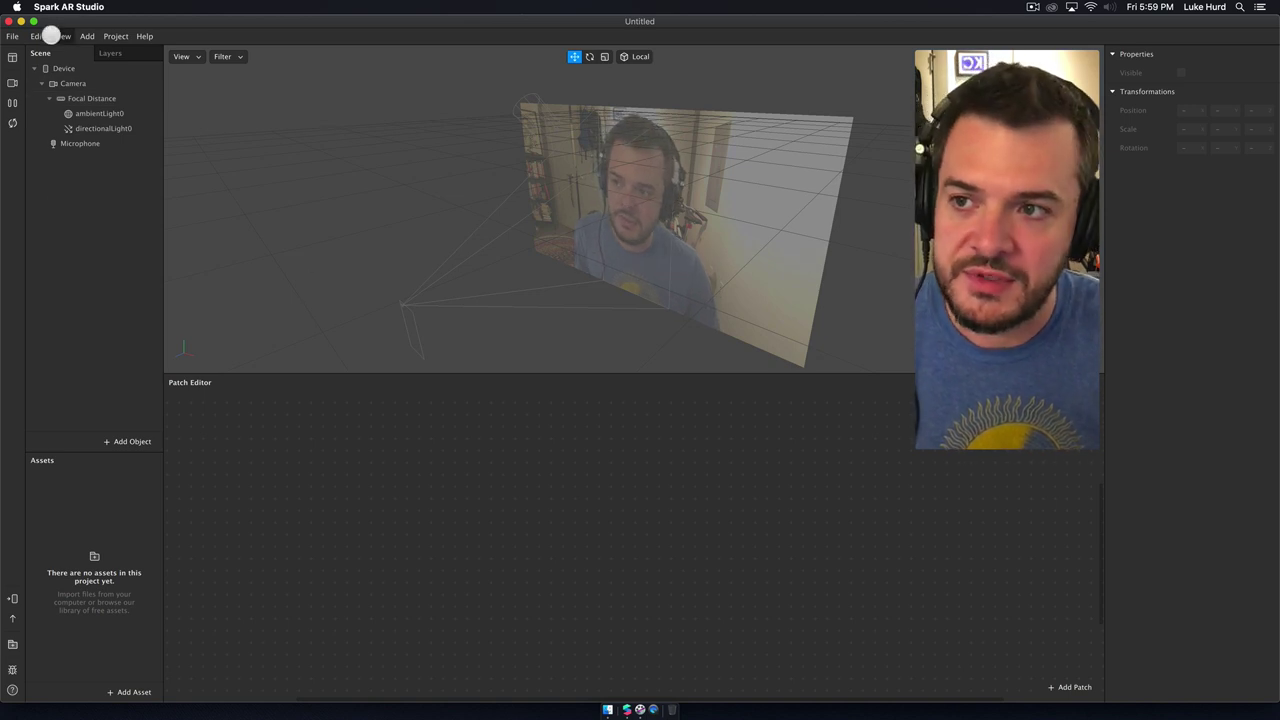
{"action": "left_click", "coordinate": [62, 36]}
{"action": "left_click", "coordinate": [106, 94]}
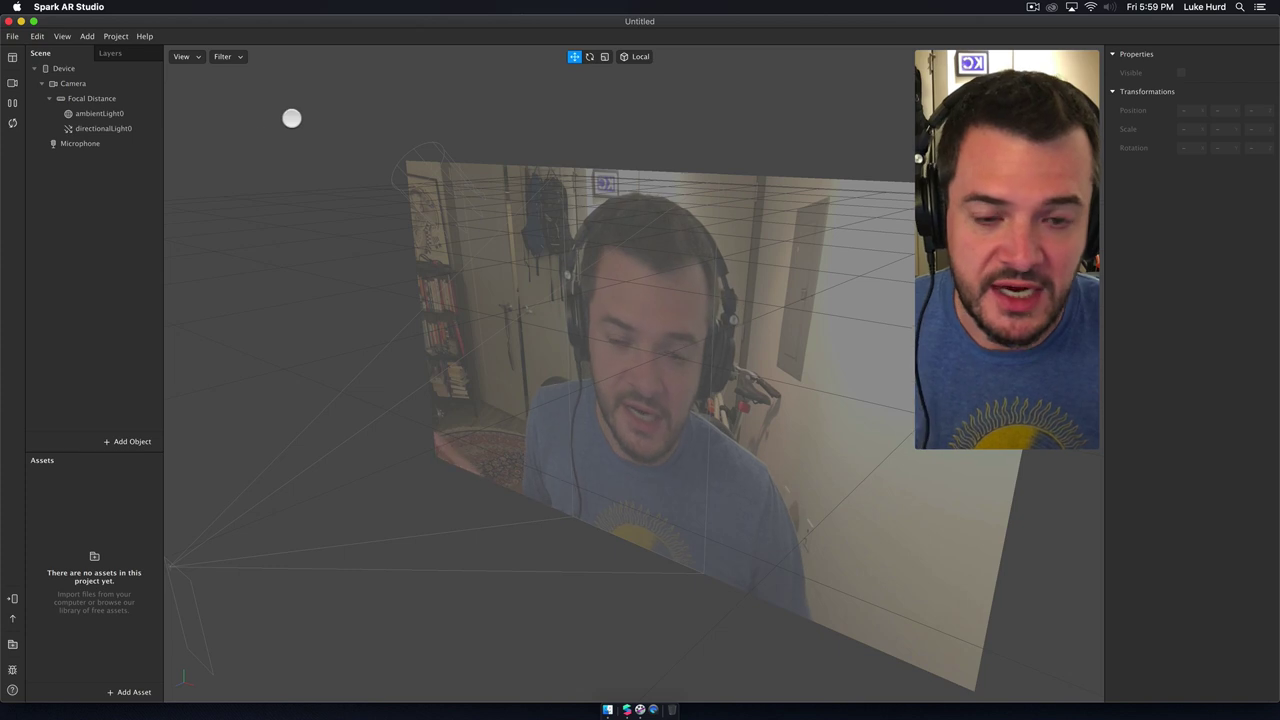
Step: Insert a Face Mesh object into the scene
{"action": "left_click", "coordinate": [118, 441]}
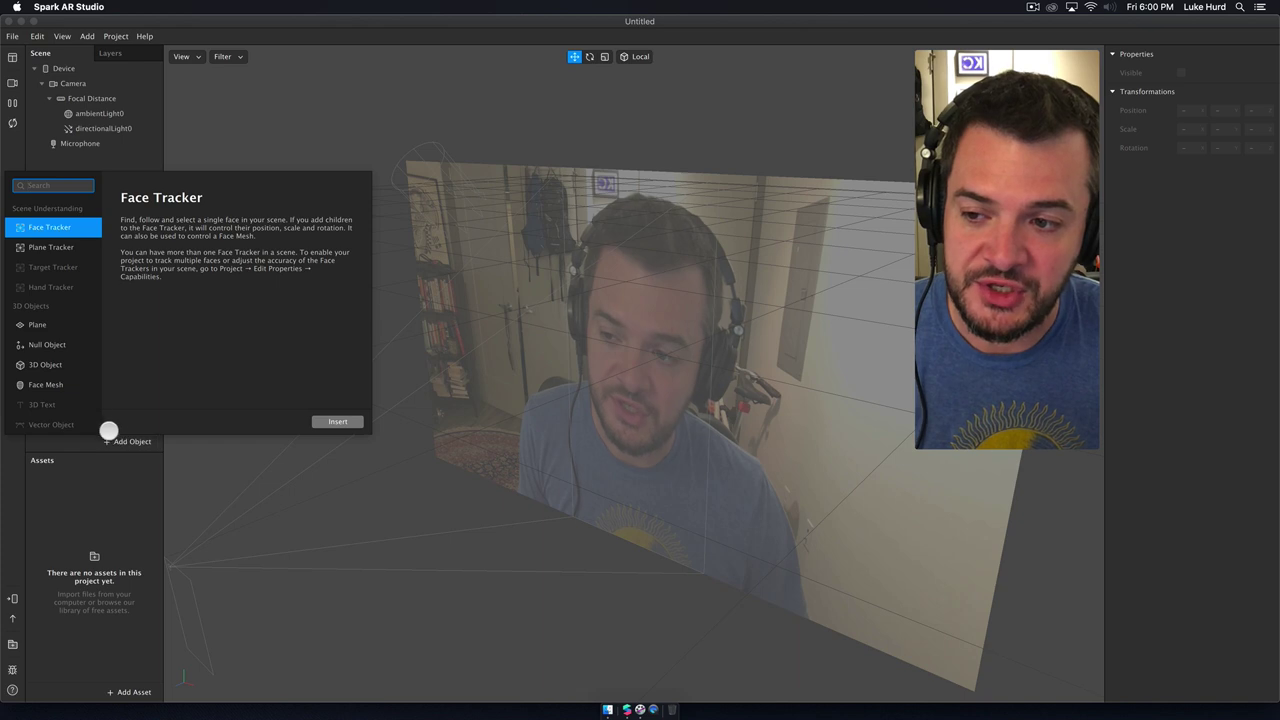
{"action": "scroll", "coordinate": [70, 363], "scroll_direction": "down", "scroll_amount": 3}
{"action": "left_click", "coordinate": [65, 308]}
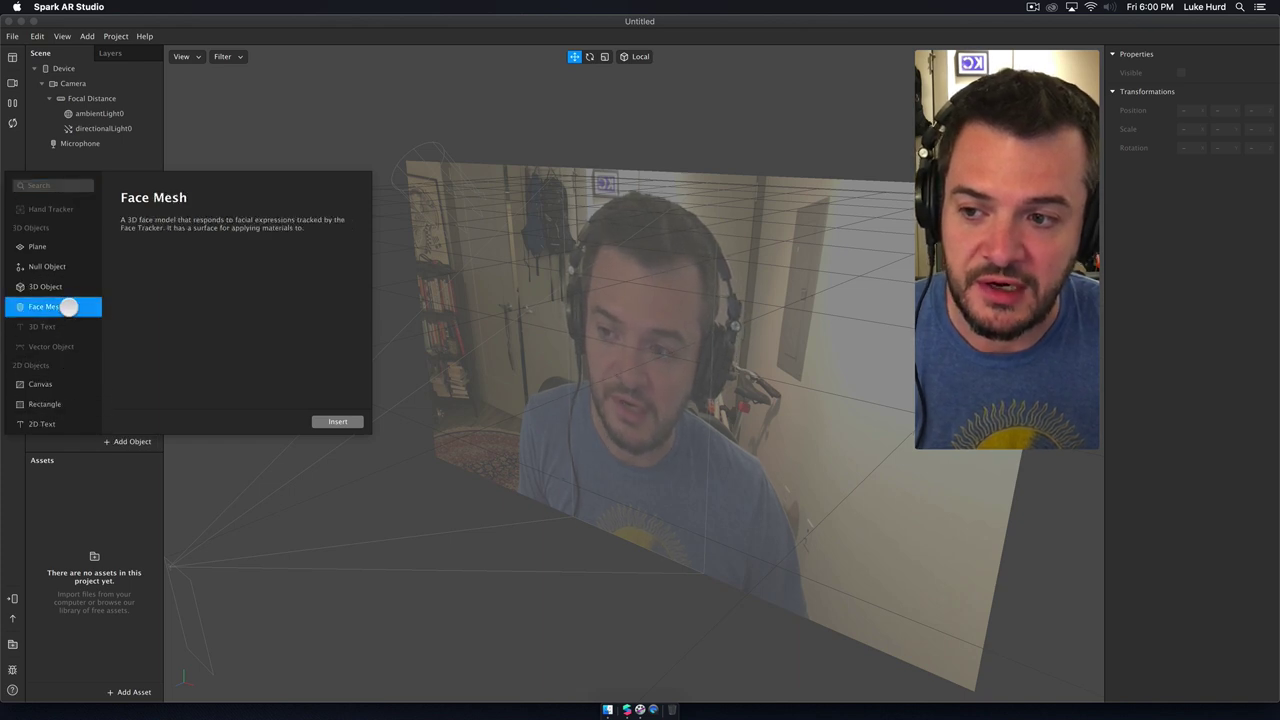
{"action": "left_click", "coordinate": [326, 420]}
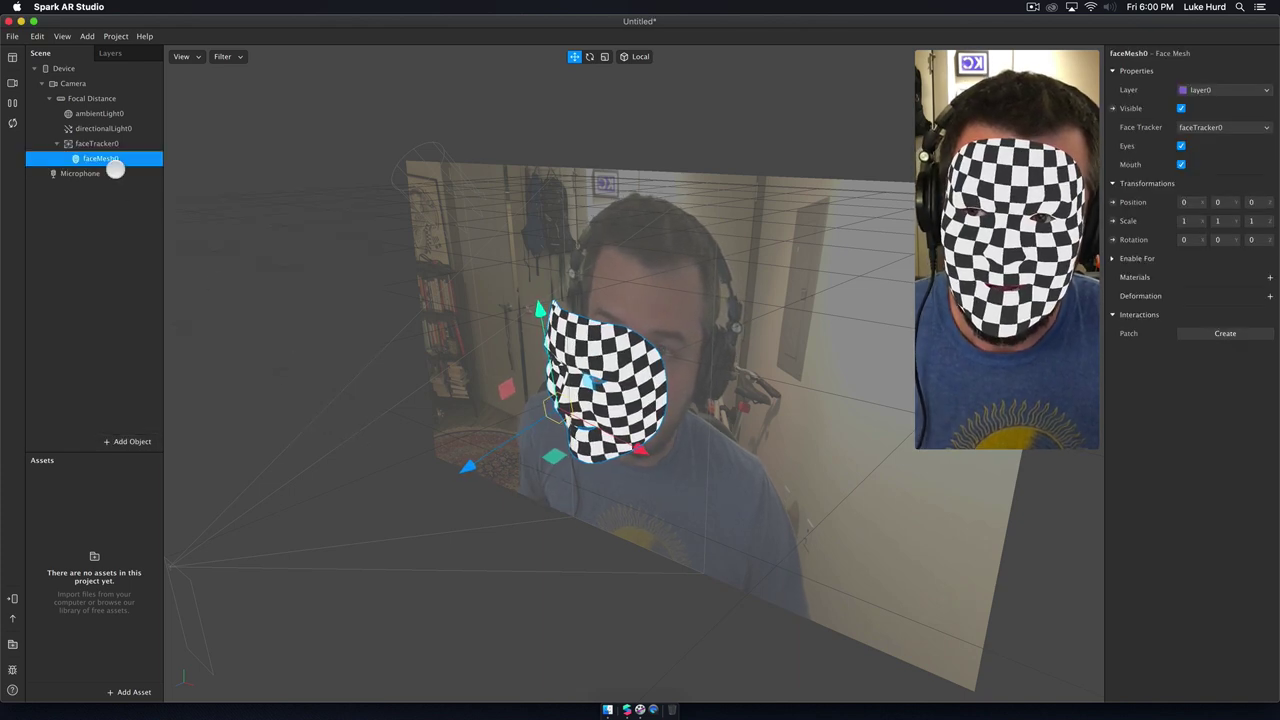
Step: Add a texture extraction to faceTracker0 and select the extracted texture among the assets
{"action": "left_click", "coordinate": [104, 143]}
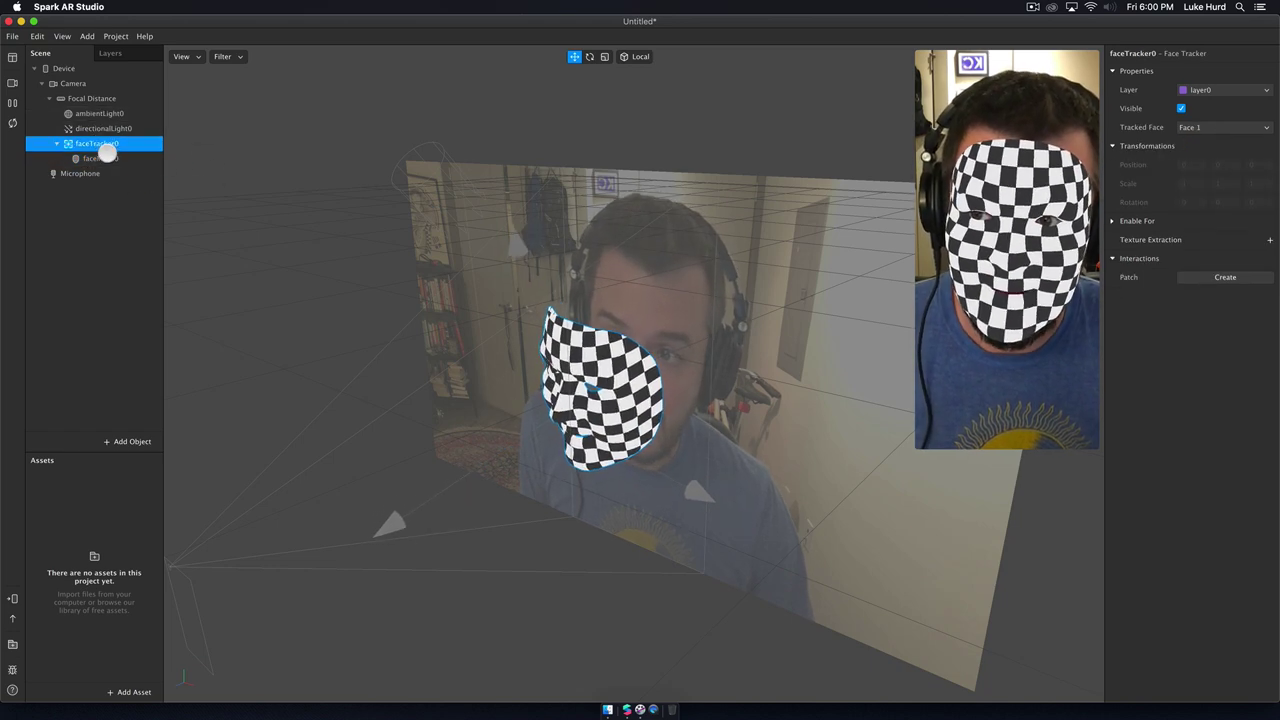
{"action": "left_click", "coordinate": [105, 157]}
{"action": "left_click", "coordinate": [107, 144]}
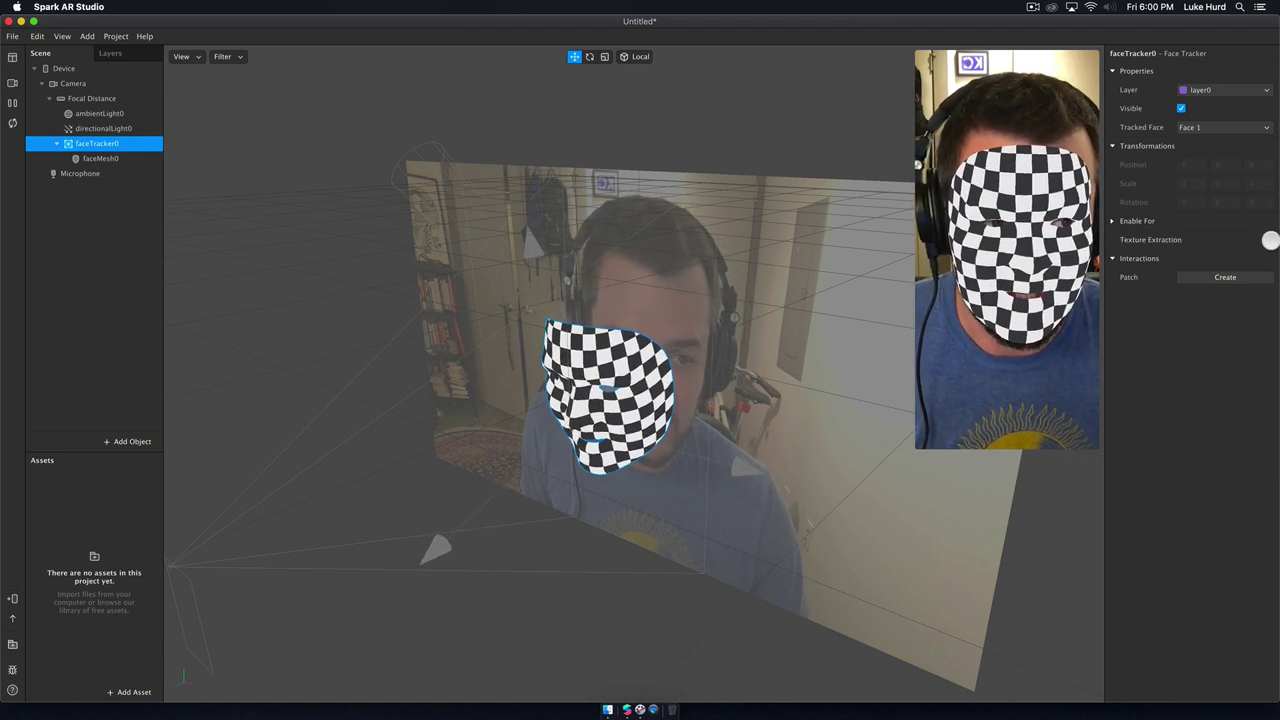
{"action": "left_click", "coordinate": [1270, 240]}
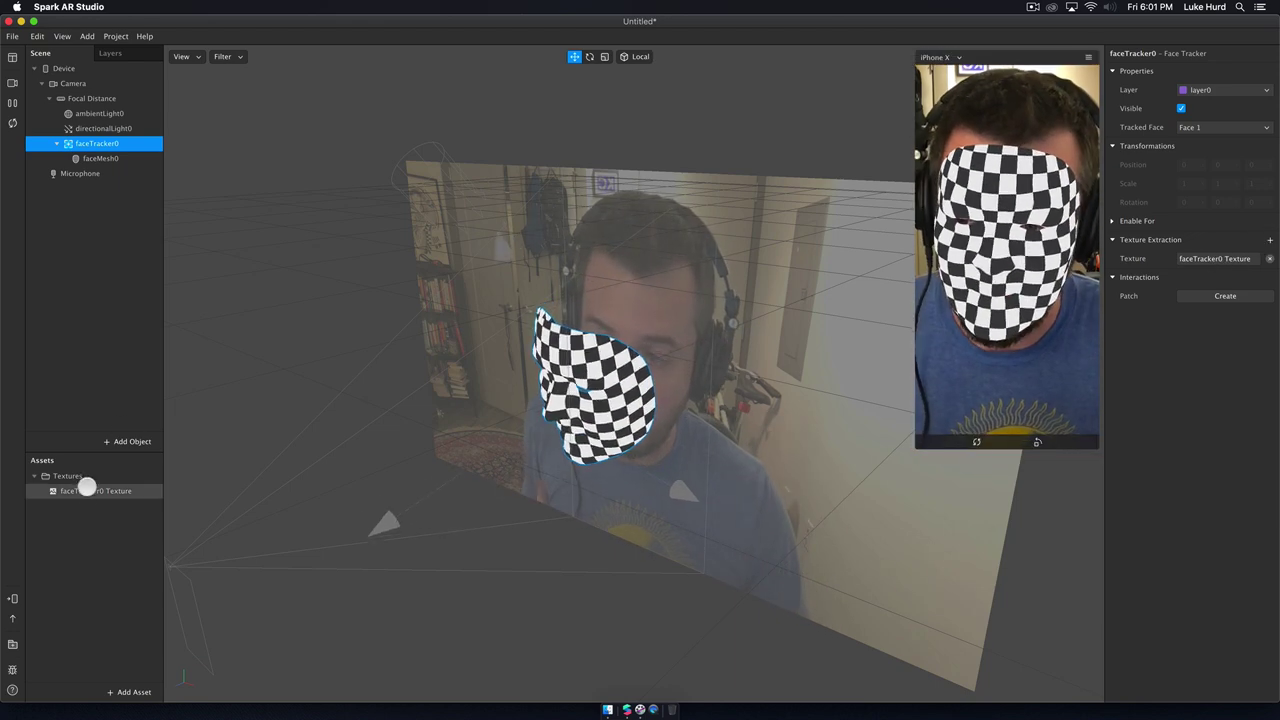
{"action": "left_click", "coordinate": [87, 488]}
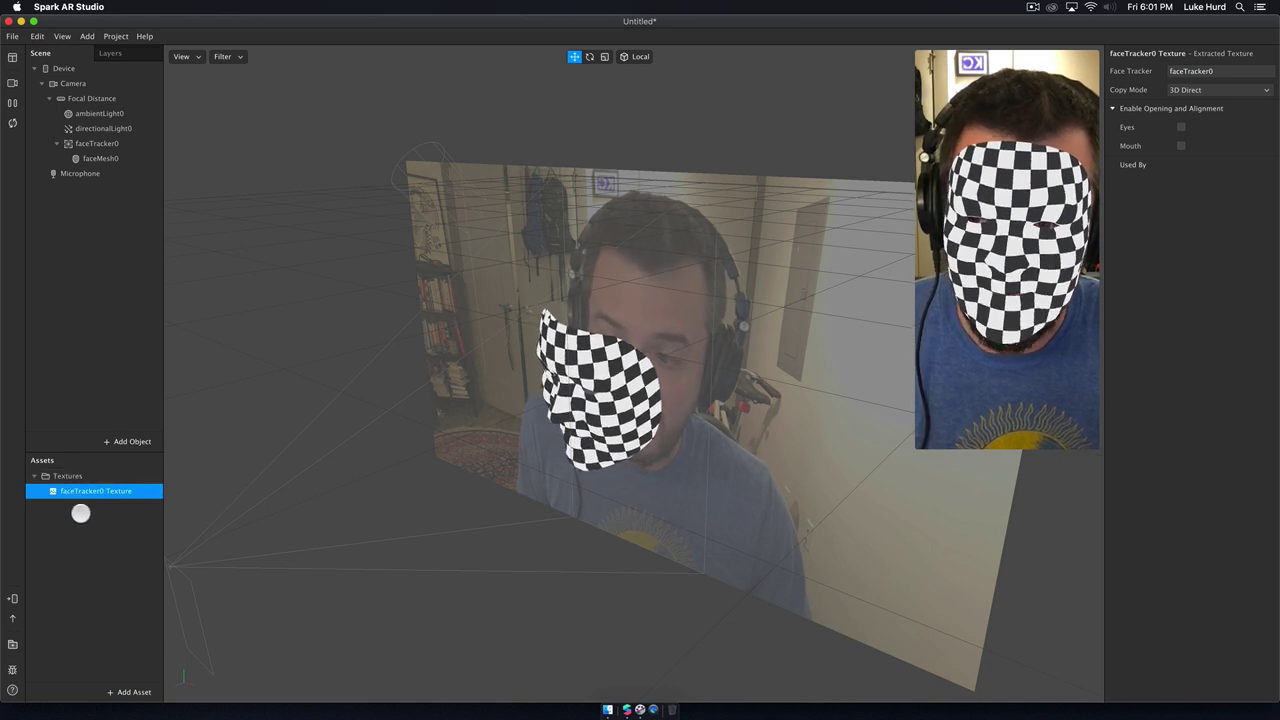
Step: Disable both the Eyes and Mouth options on faceMesh0
{"action": "left_click", "coordinate": [96, 159]}
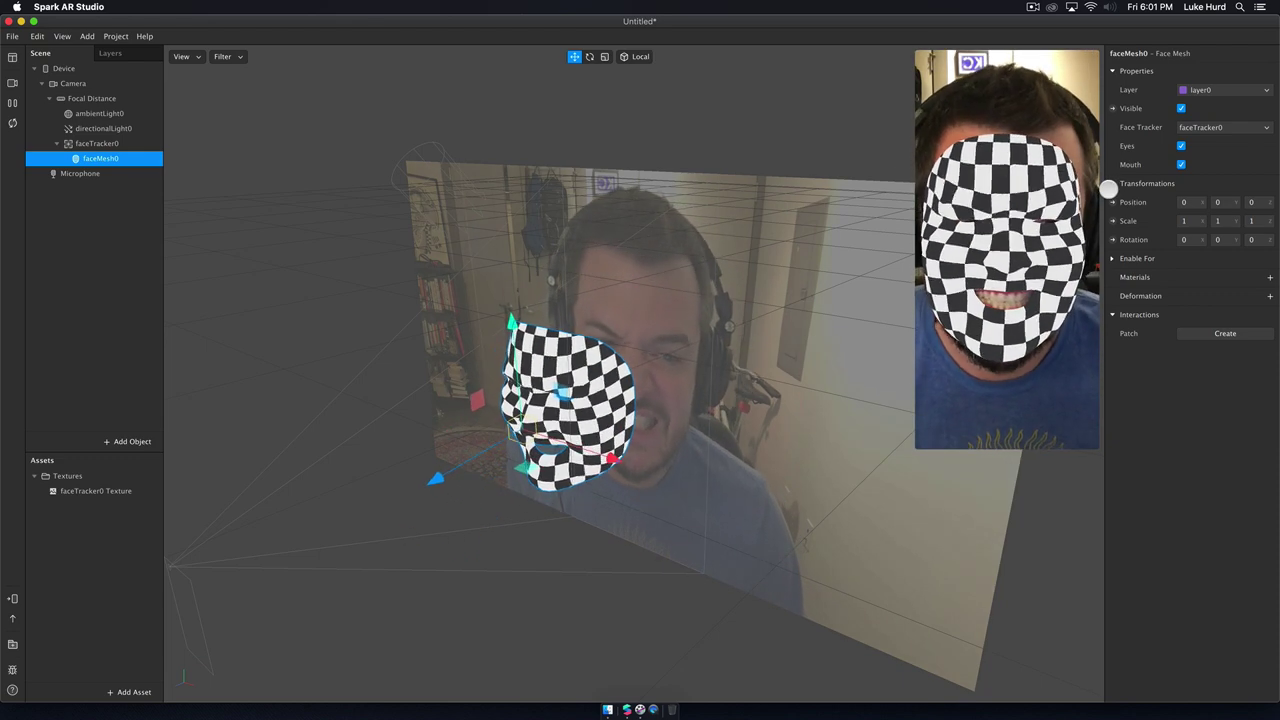
{"action": "left_click", "coordinate": [1181, 146]}
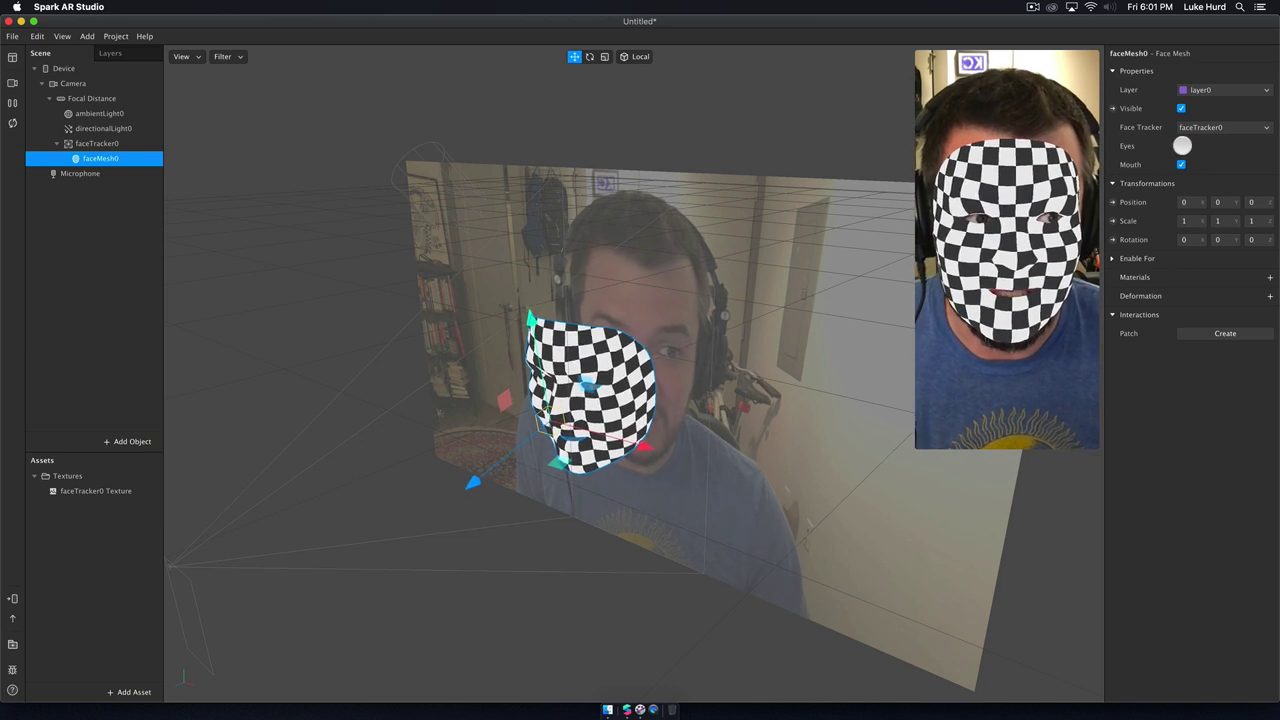
{"action": "left_click", "coordinate": [1181, 164]}
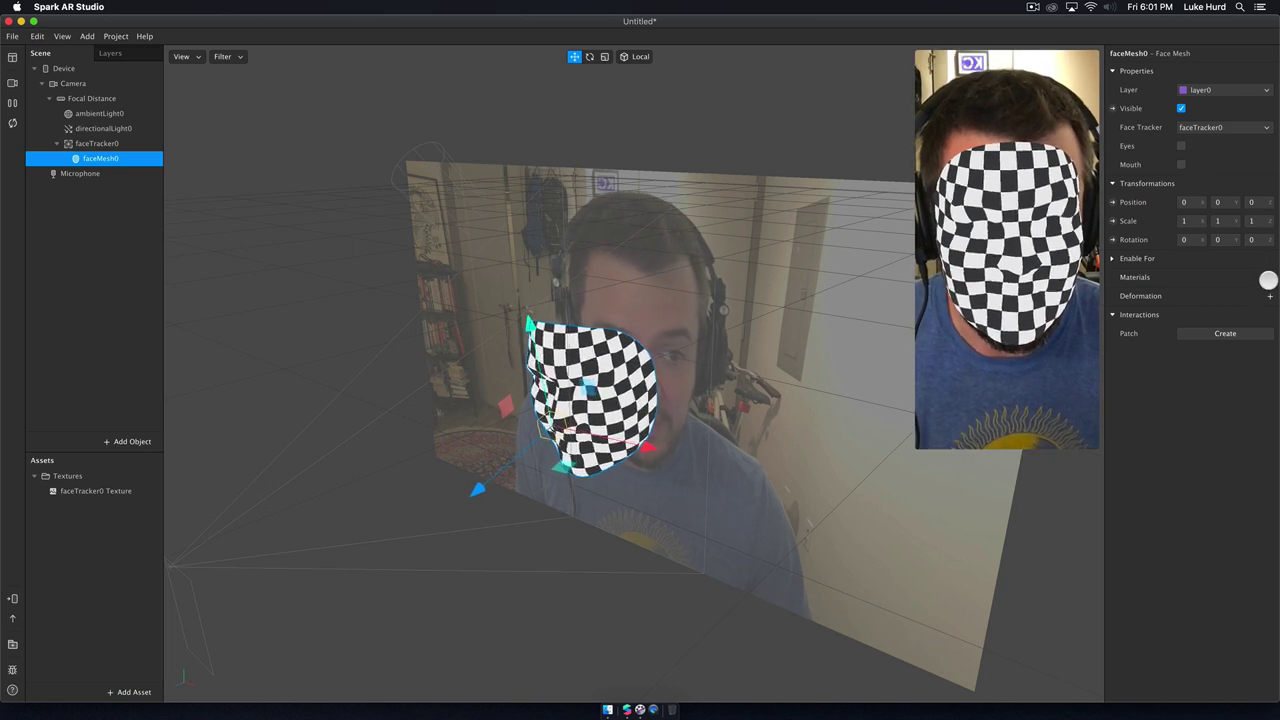
Step: Add a new material to faceMesh0 and rename the material face
{"action": "left_click", "coordinate": [1268, 280]}
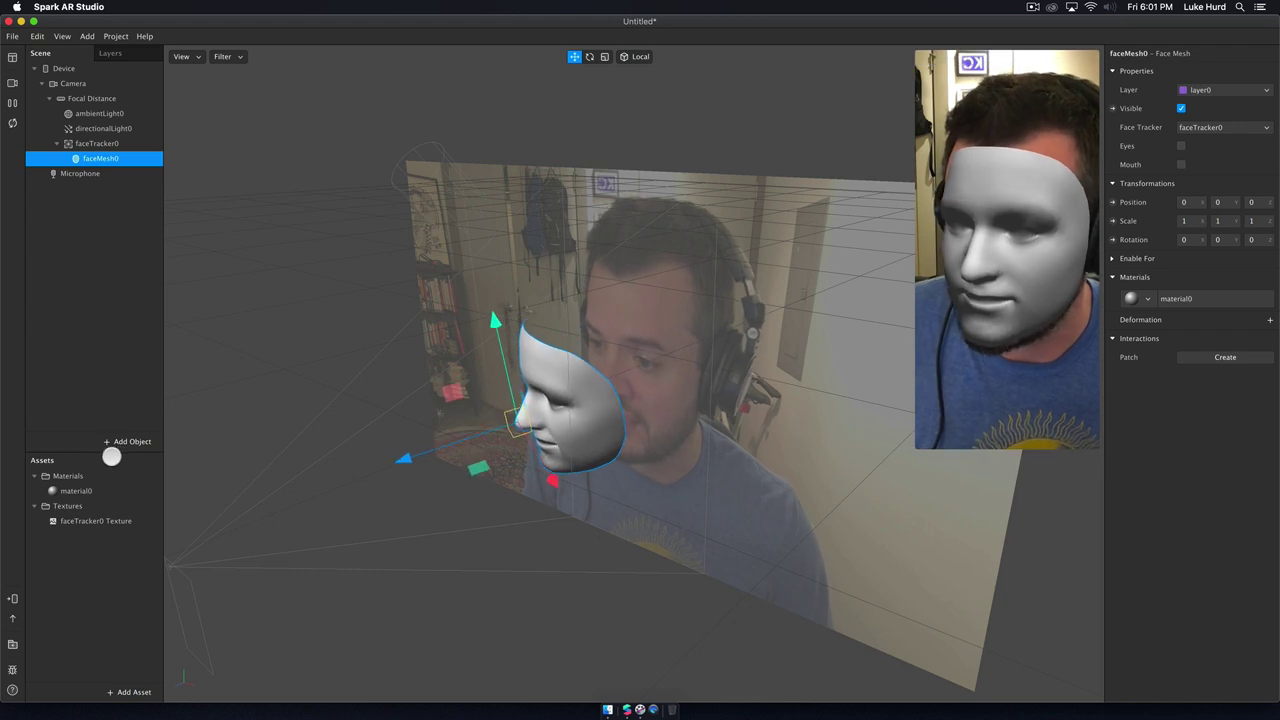
{"action": "left_click", "coordinate": [73, 491]}
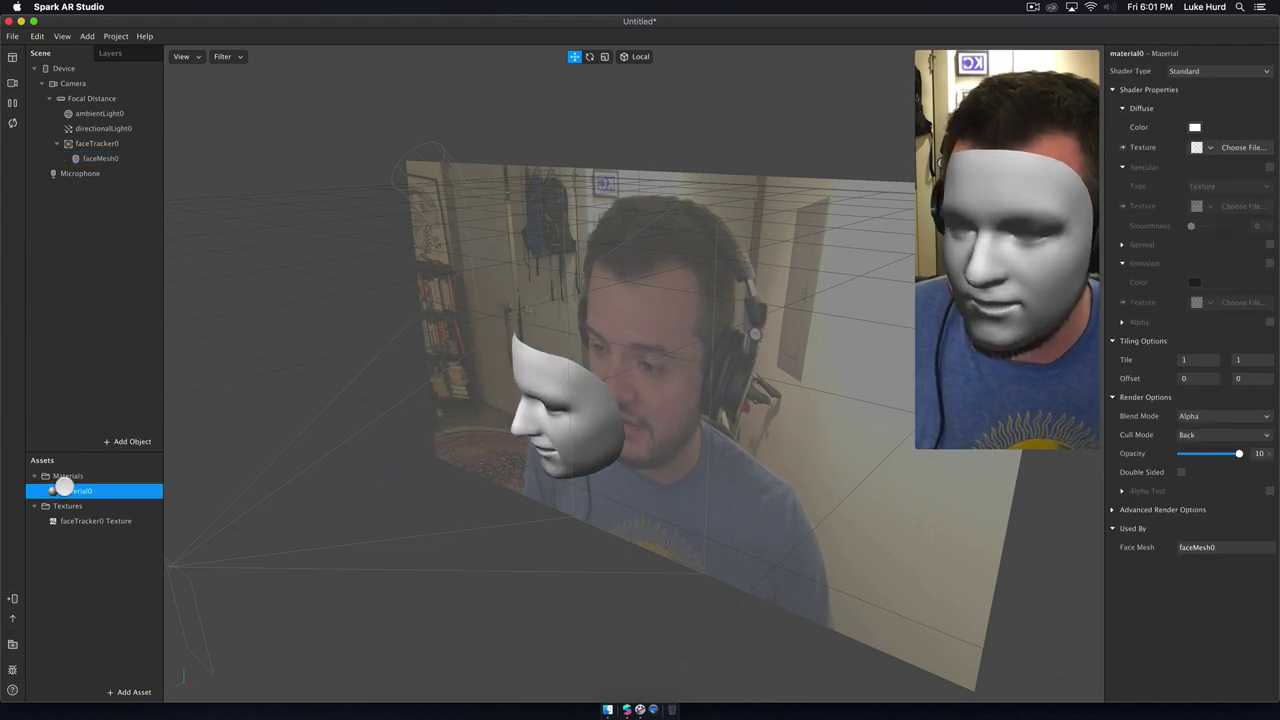
{"action": "right_click", "coordinate": [80, 491]}
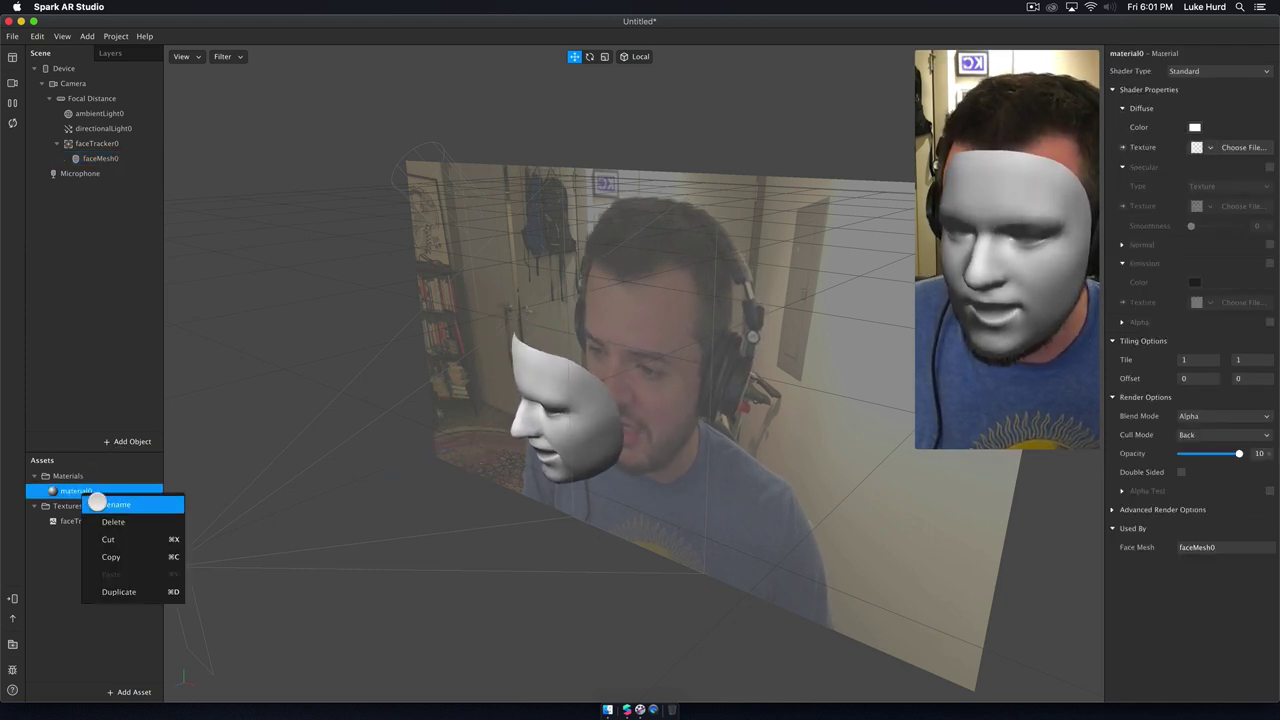
{"action": "left_click", "coordinate": [97, 503]}
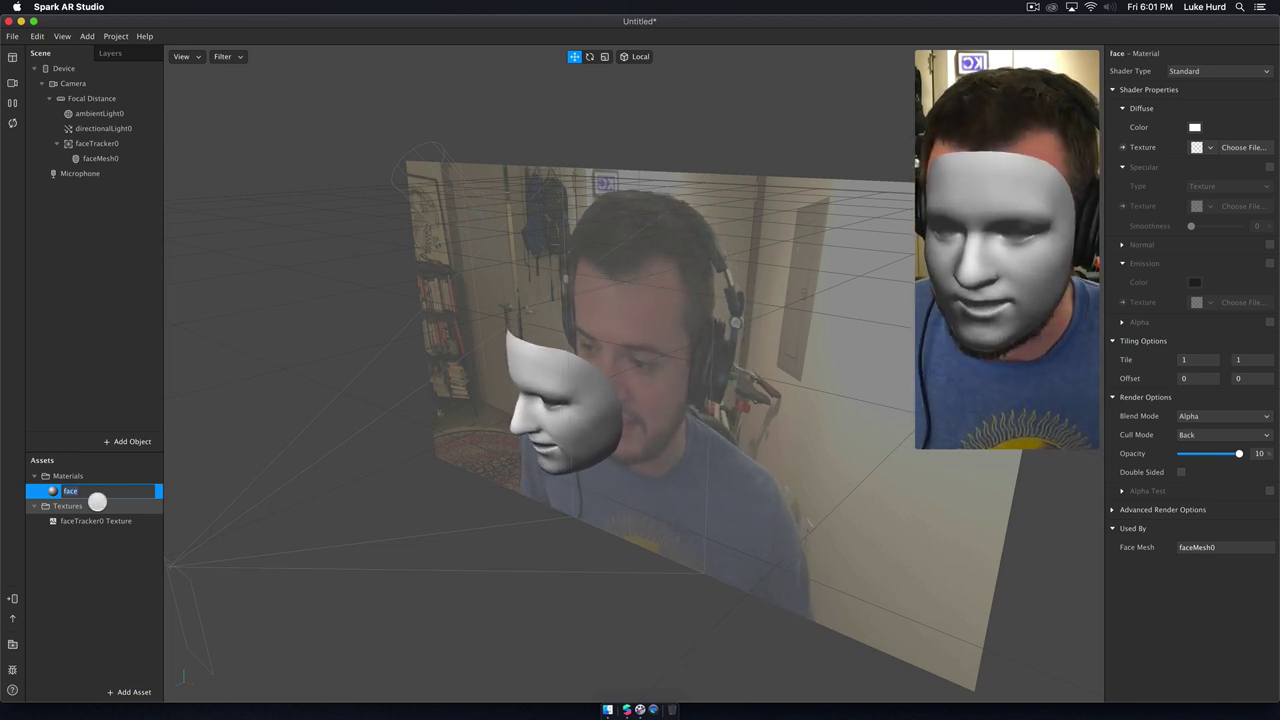
{"action": "left_click", "coordinate": [97, 503]}
{"action": "left_click", "coordinate": [94, 491]}
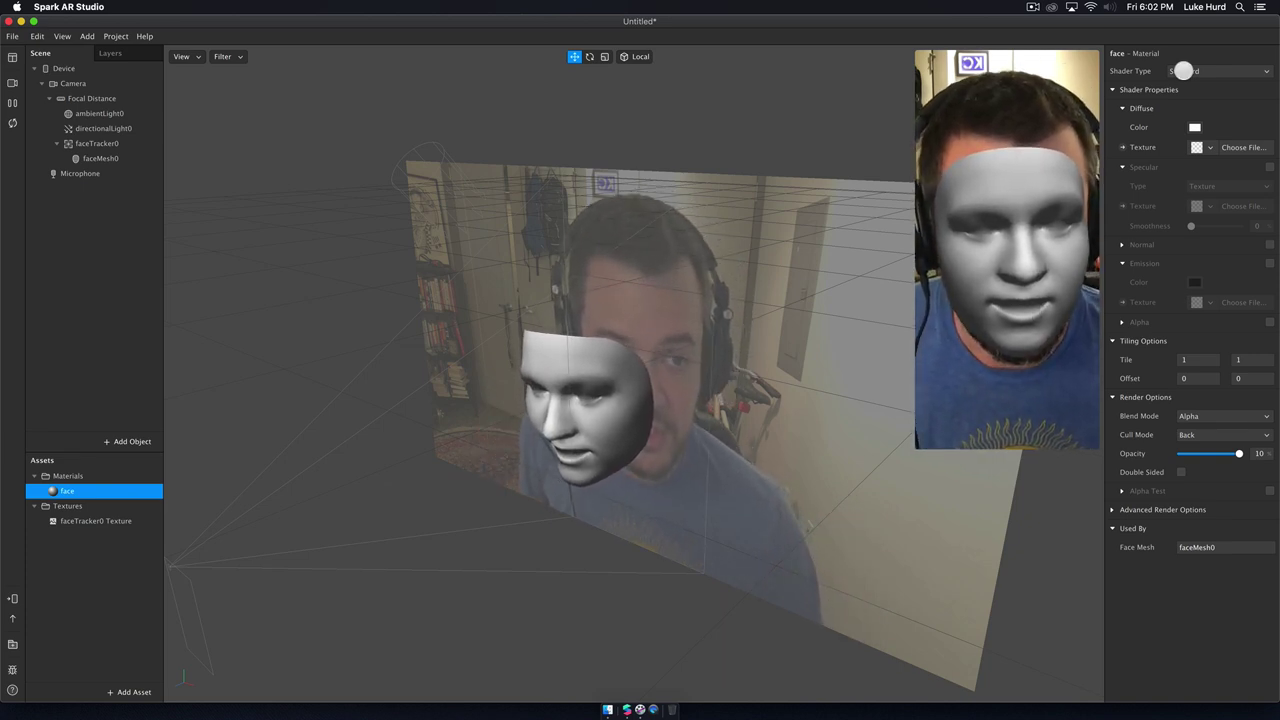
Step: Set the face material's shader type to Flat
{"action": "left_click", "coordinate": [1183, 71]}
{"action": "key", "text": "Return"}
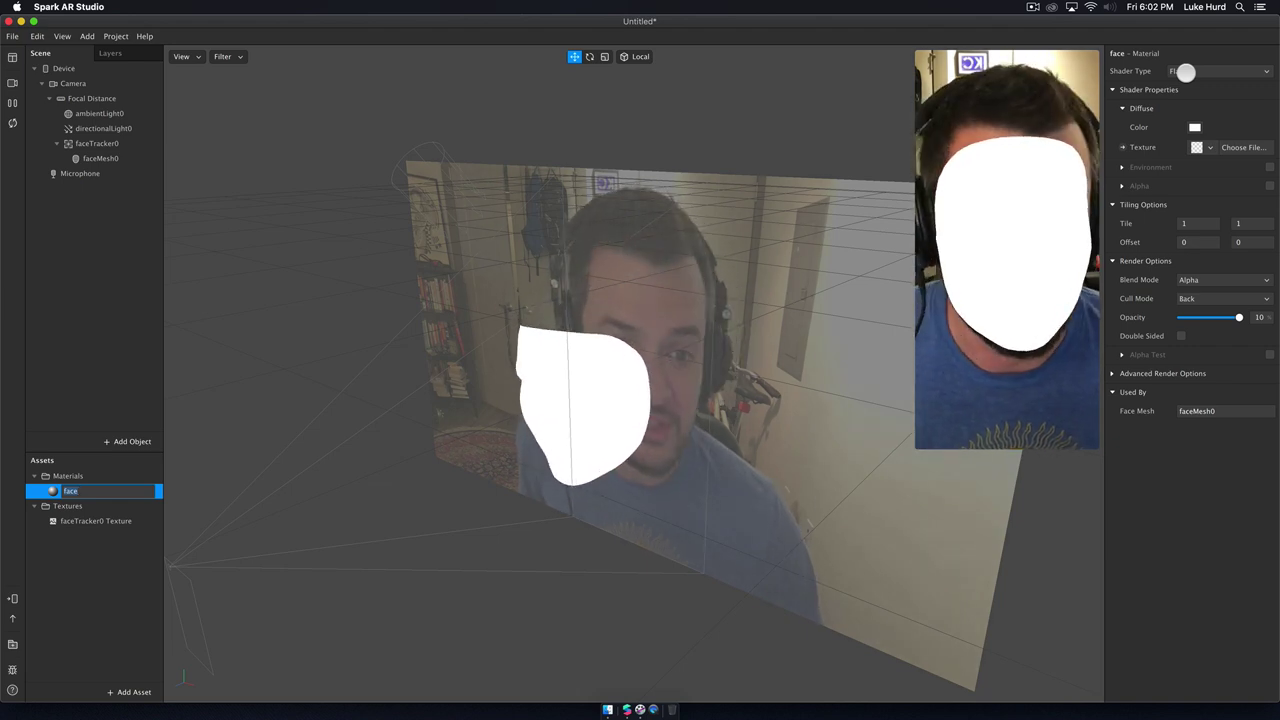
{"action": "key", "text": "Right"}
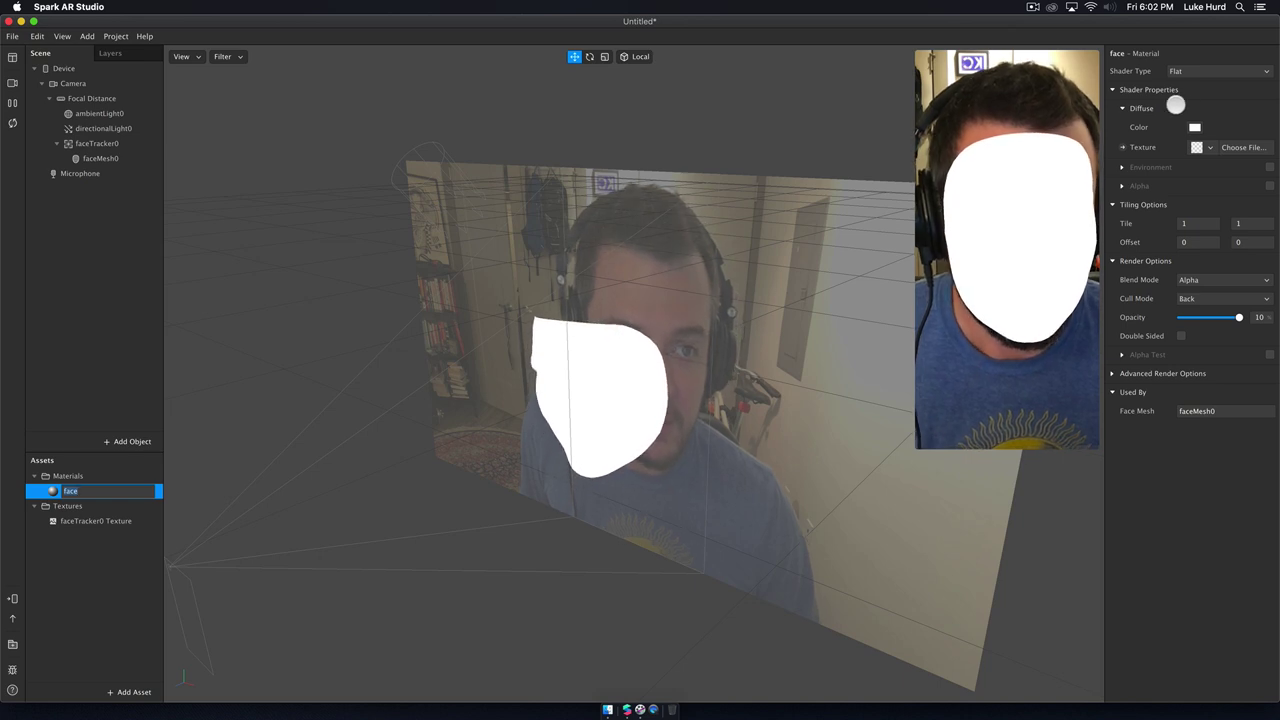
Step: Assign the faceTracker0 Texture as the diffuse texture of the face material and check the textured mesh in the scene
{"action": "left_click", "coordinate": [1203, 147]}
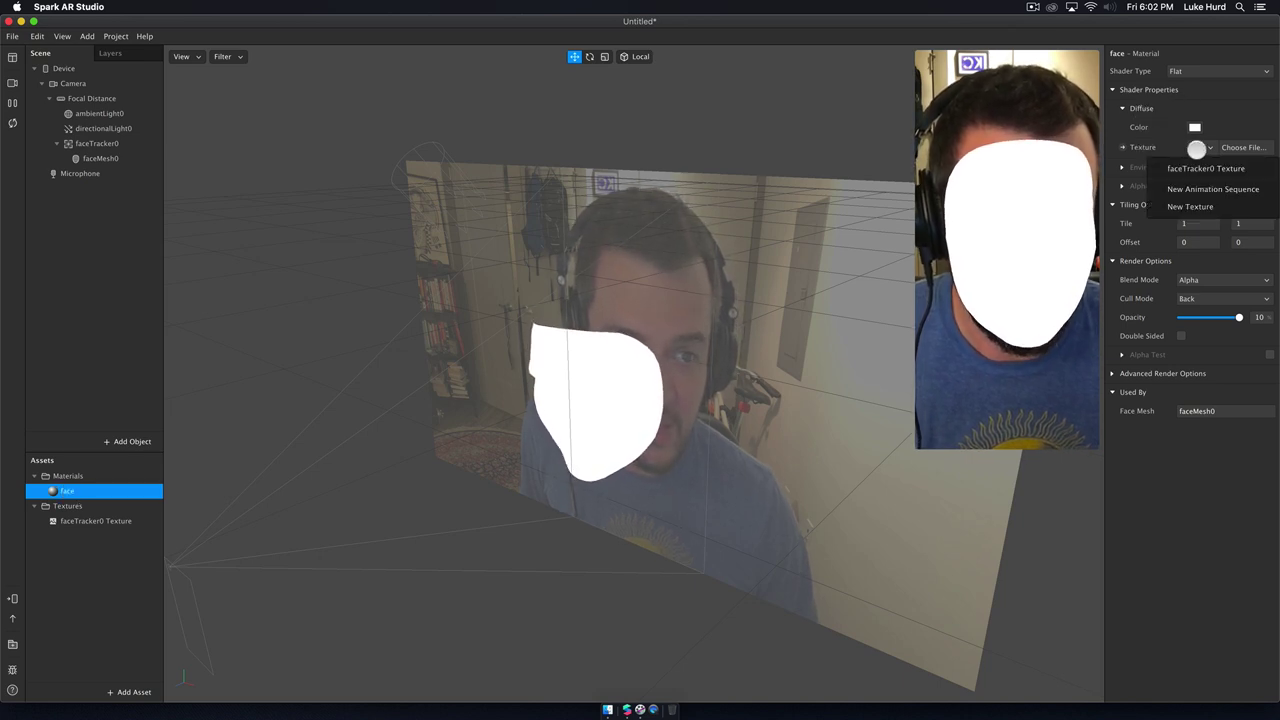
{"action": "left_click", "coordinate": [1199, 168]}
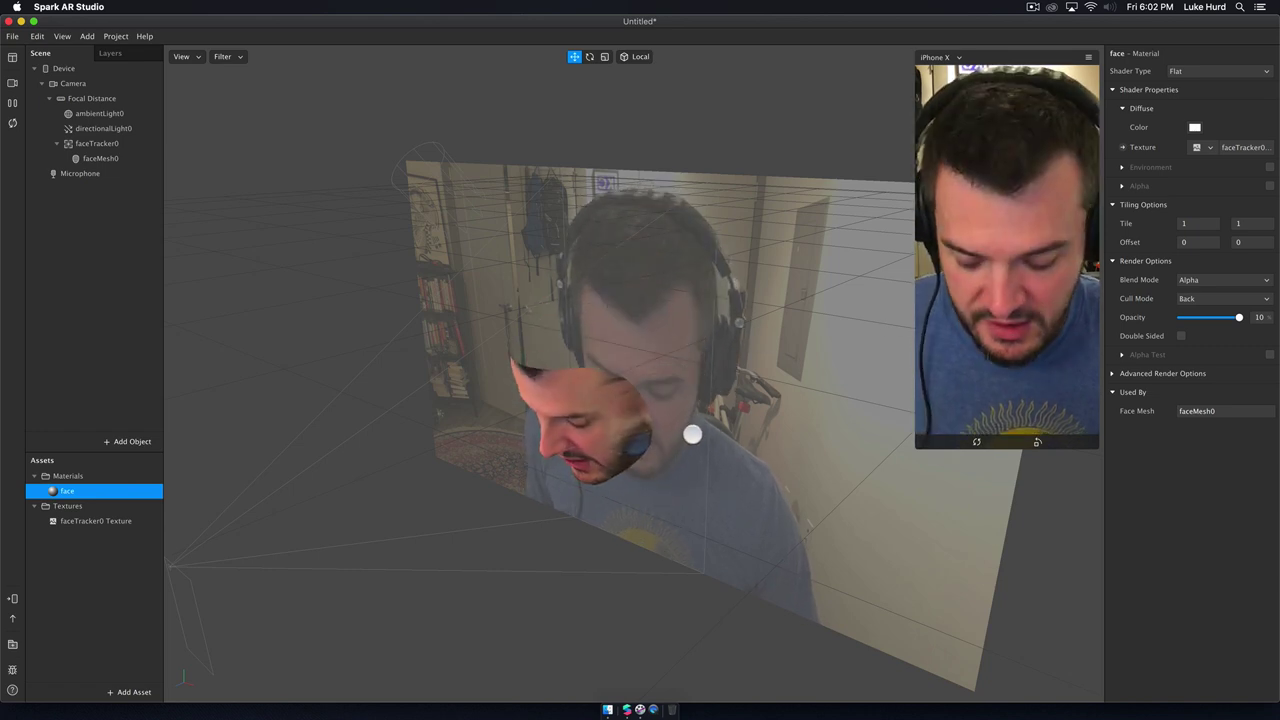
{"action": "left_click_drag", "start_coordinate": [692, 434], "coordinate": [775, 412]}
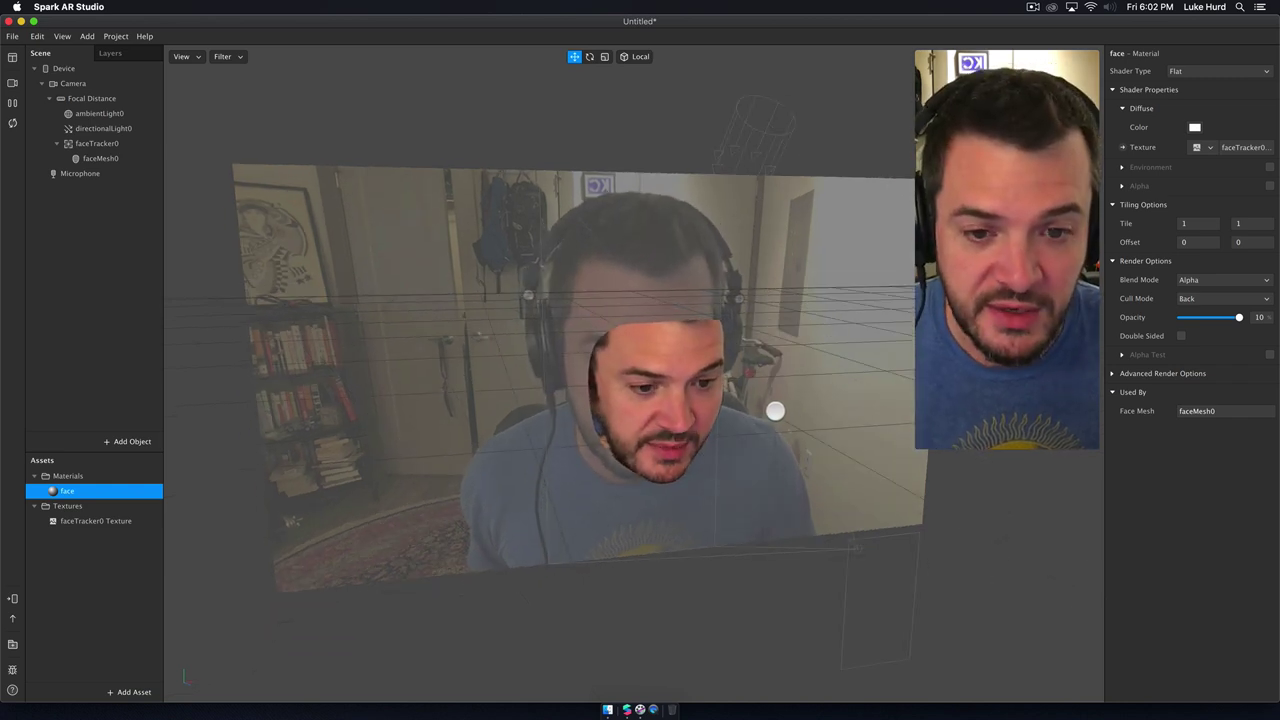
{"action": "left_click_drag", "start_coordinate": [800, 411], "coordinate": [783, 389]}
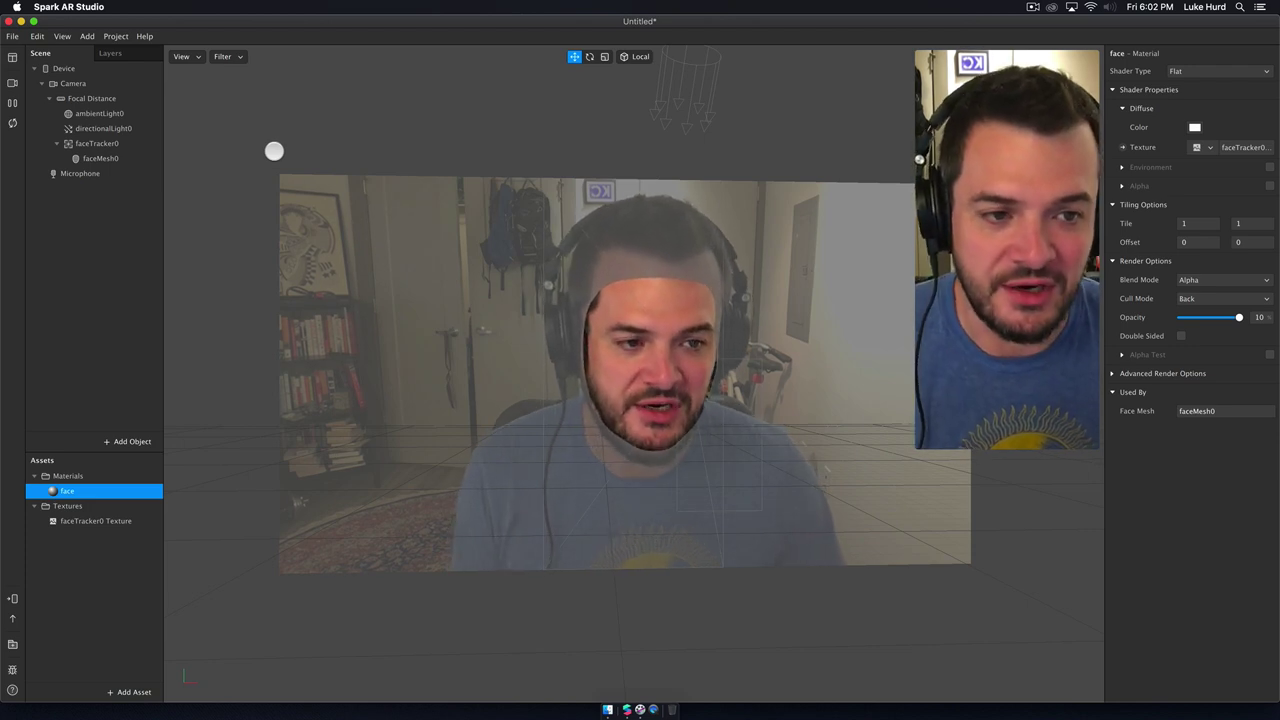
Step: Show the Patch Editor and add the patches for faceTracker0 to its canvas
{"action": "left_click", "coordinate": [63, 35]}
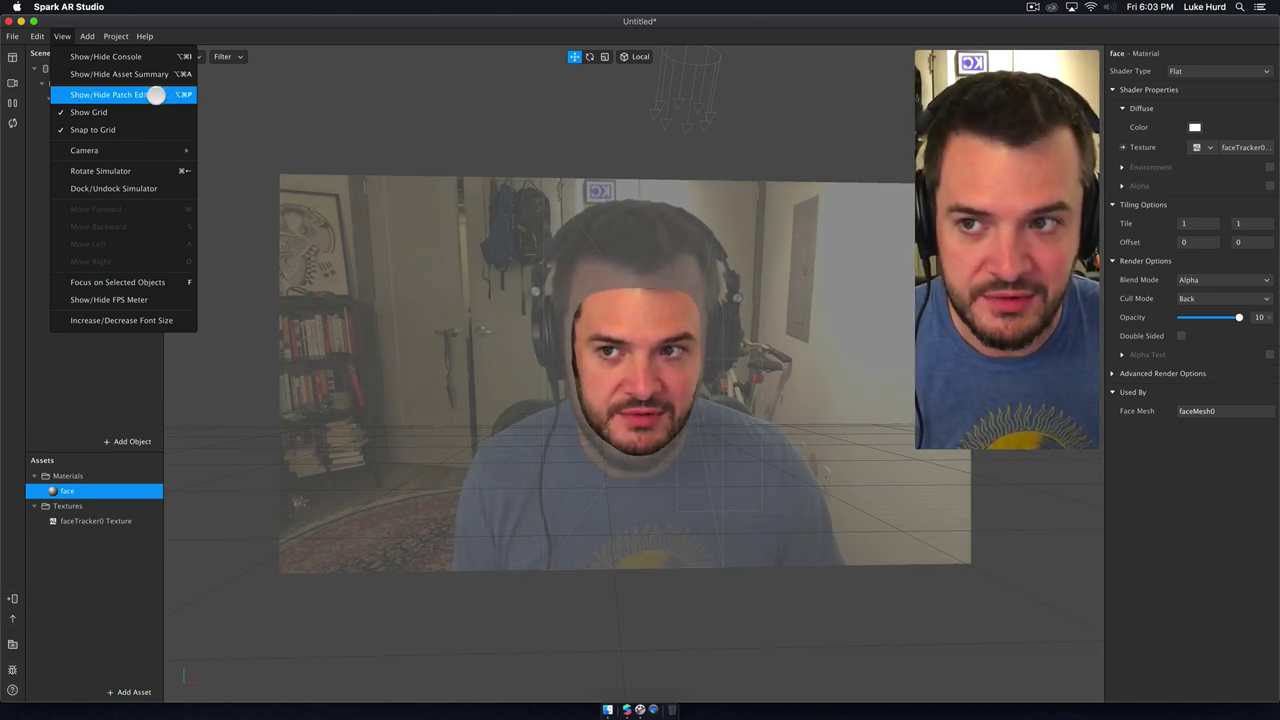
{"action": "left_click", "coordinate": [156, 95]}
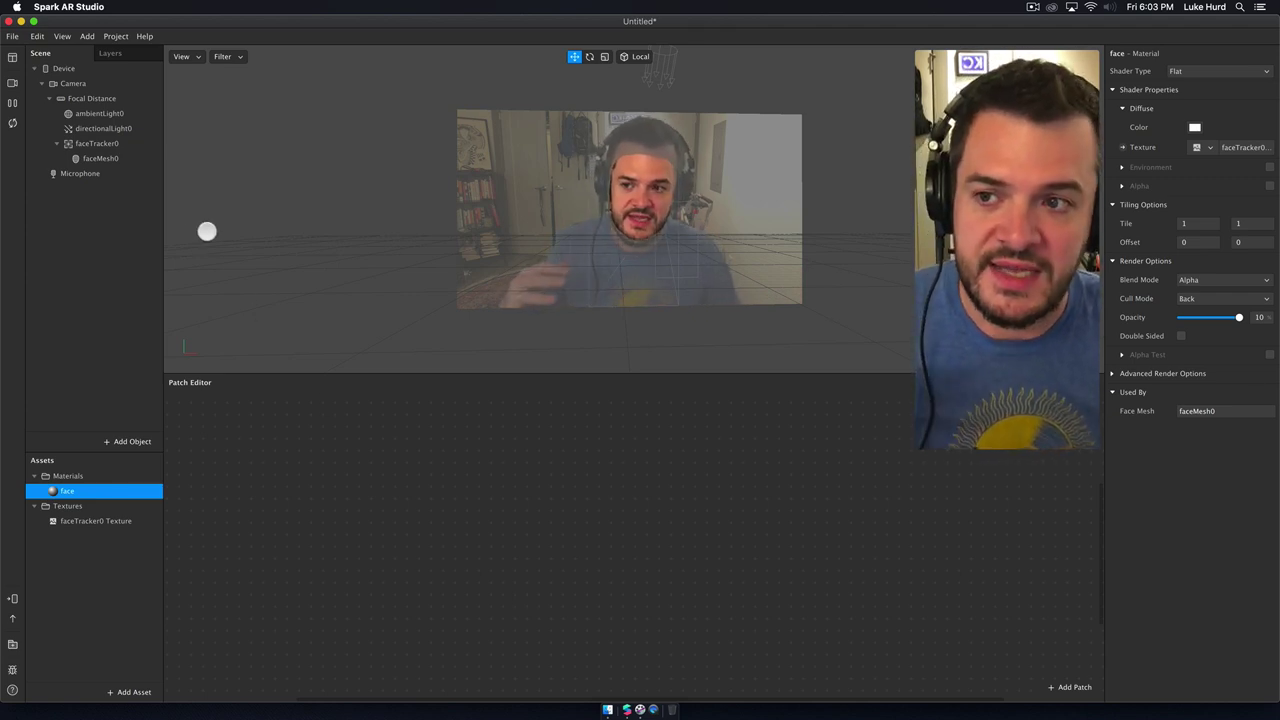
{"action": "left_click", "coordinate": [106, 143]}
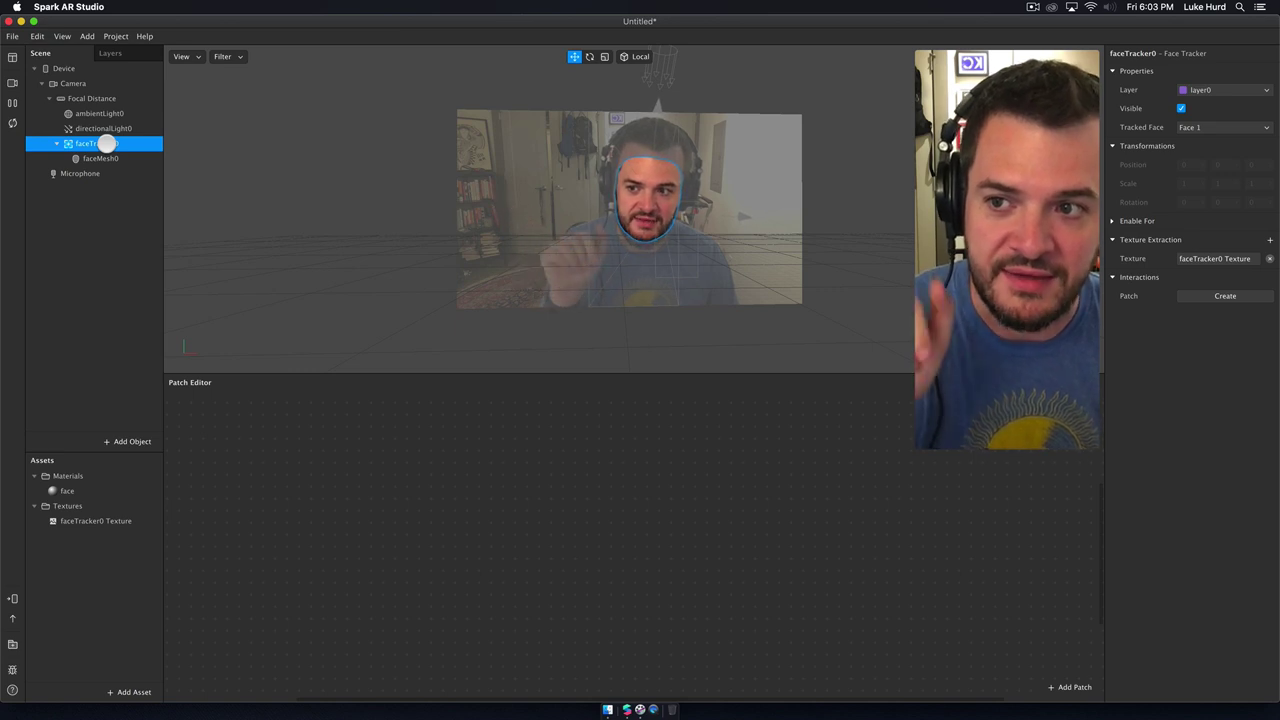
{"action": "left_click_drag", "start_coordinate": [106, 143], "coordinate": [305, 497]}
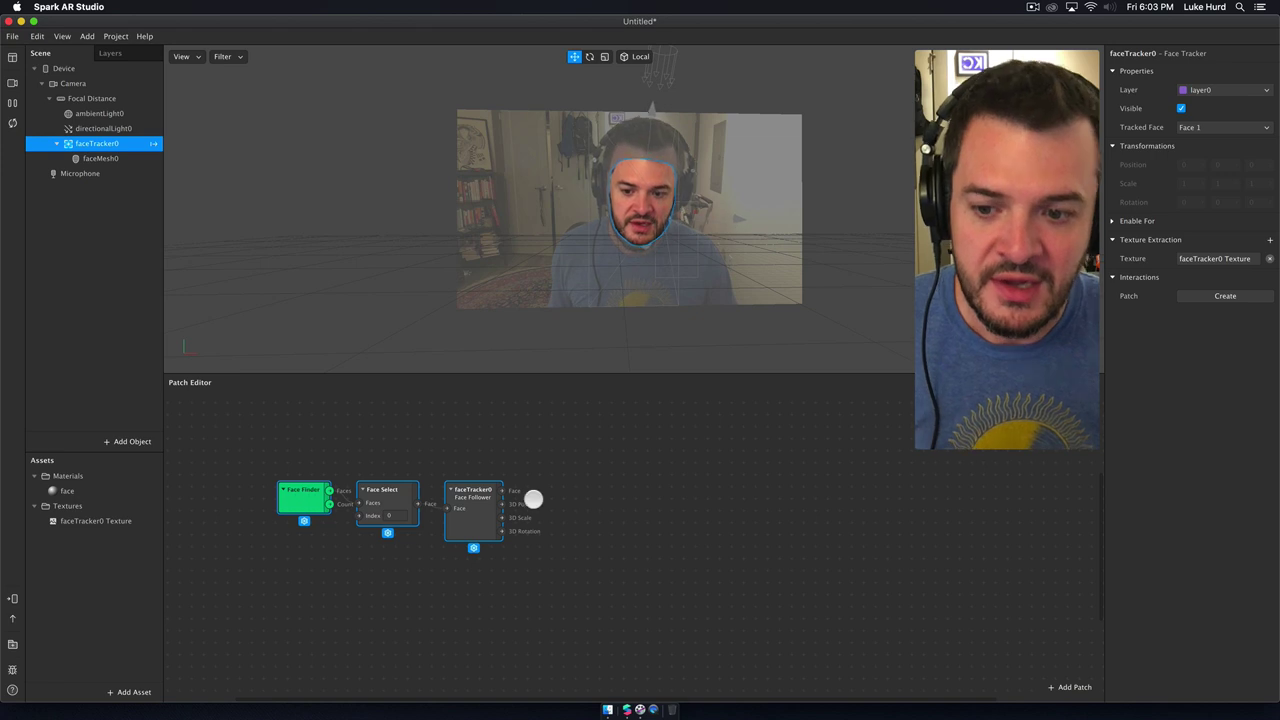
{"action": "left_click_drag", "start_coordinate": [606, 574], "coordinate": [266, 451]}
{"action": "left_click", "coordinate": [573, 636]}
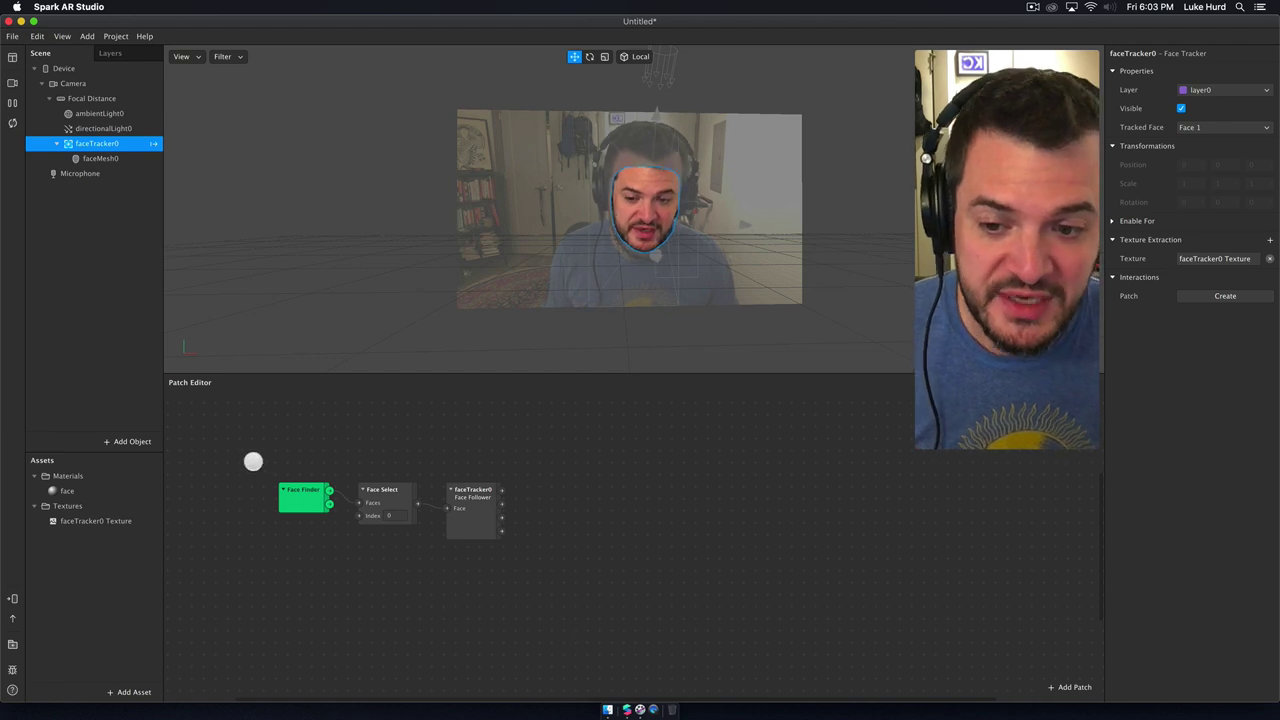
{"action": "left_click_drag", "start_coordinate": [251, 460], "coordinate": [428, 590]}
{"action": "left_click", "coordinate": [535, 631]}
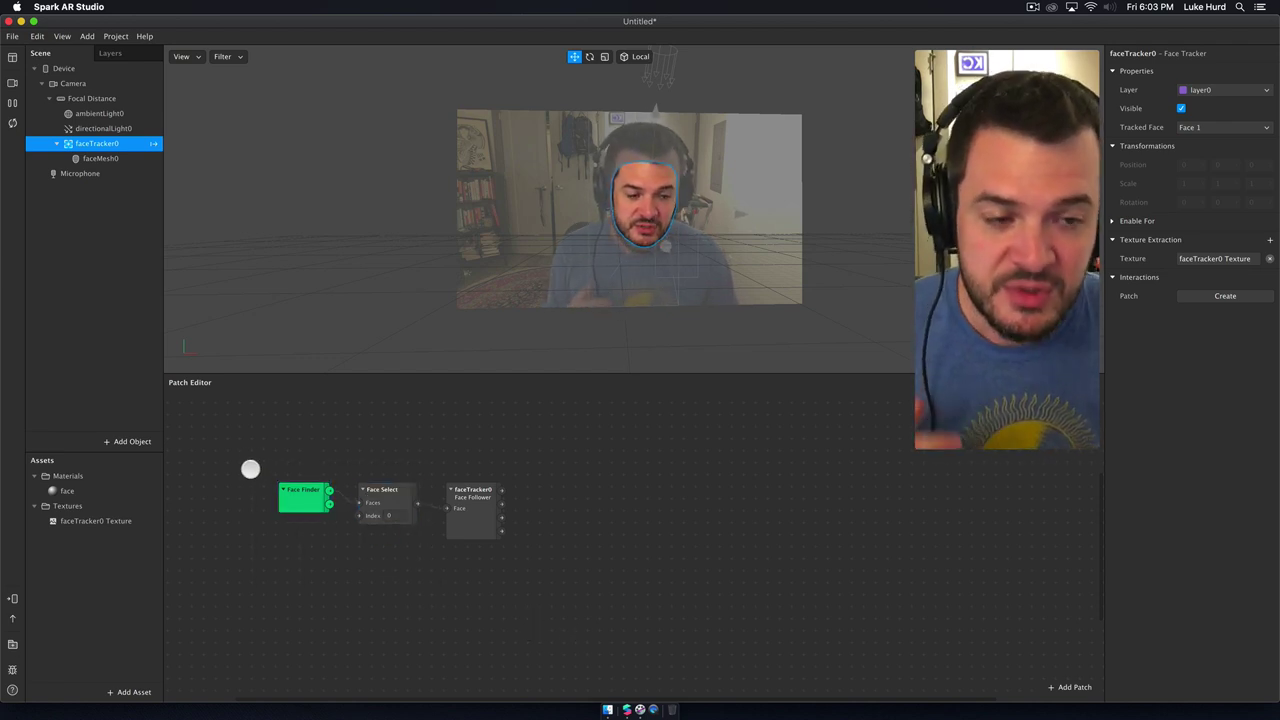
{"action": "left_click_drag", "start_coordinate": [242, 437], "coordinate": [331, 551]}
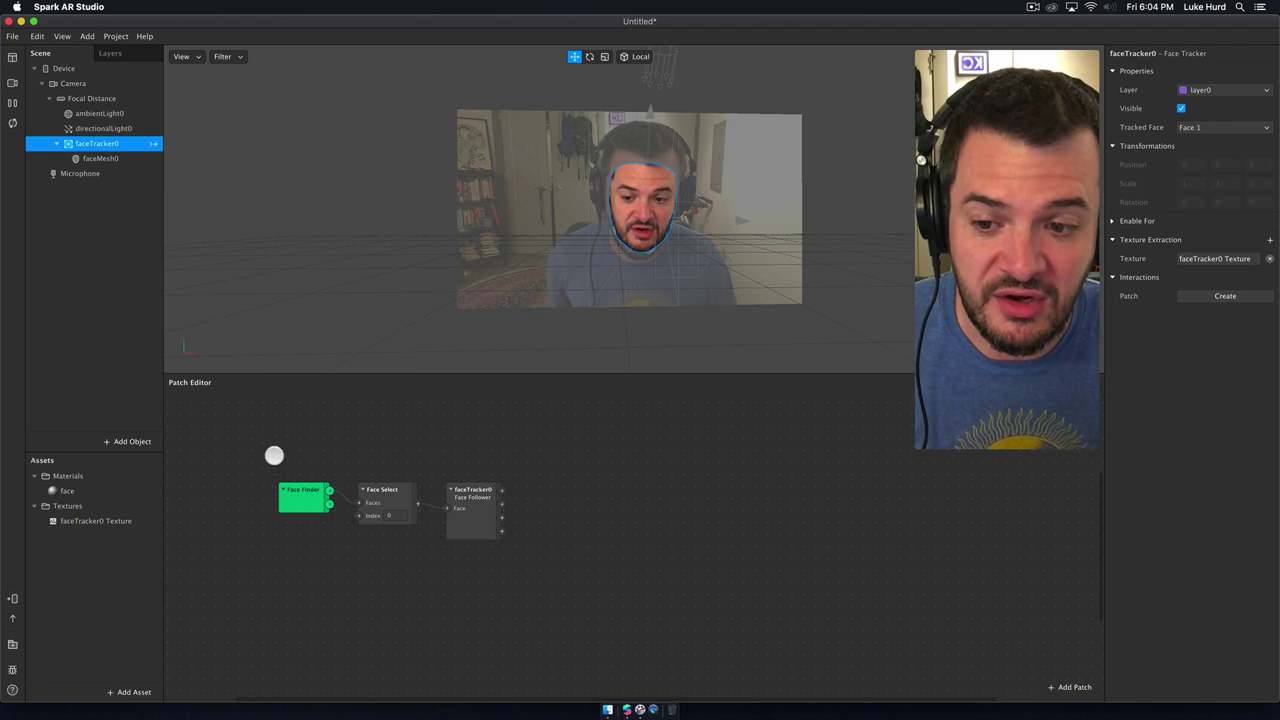
{"action": "left_click_drag", "start_coordinate": [248, 453], "coordinate": [335, 546]}
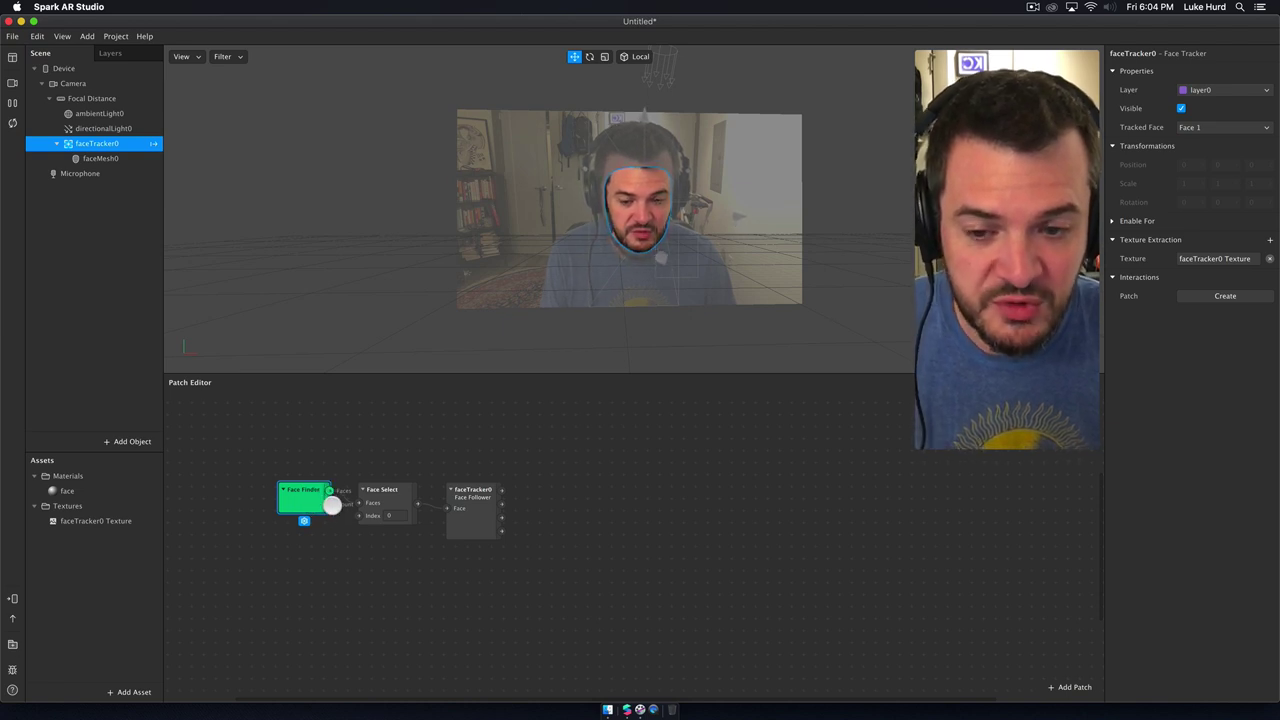
Step: Move the Face Finder patch farther from the faceTracker0 patch and reposition Face Select between the two
{"action": "mouse_move", "coordinate": [298, 504]}
{"action": "left_mouse_down"}
{"action": "mouse_move", "coordinate": [274, 502]}
{"action": "mouse_move", "coordinate": [268, 483]}
{"action": "mouse_move", "coordinate": [257, 502]}
{"action": "mouse_move", "coordinate": [286, 486]}
{"action": "mouse_move", "coordinate": [223, 506]}
{"action": "mouse_move", "coordinate": [262, 592]}
{"action": "mouse_move", "coordinate": [265, 451]}
{"action": "mouse_move", "coordinate": [270, 610]}
{"action": "mouse_move", "coordinate": [275, 510]}
{"action": "mouse_move", "coordinate": [296, 512]}
{"action": "left_mouse_up"}
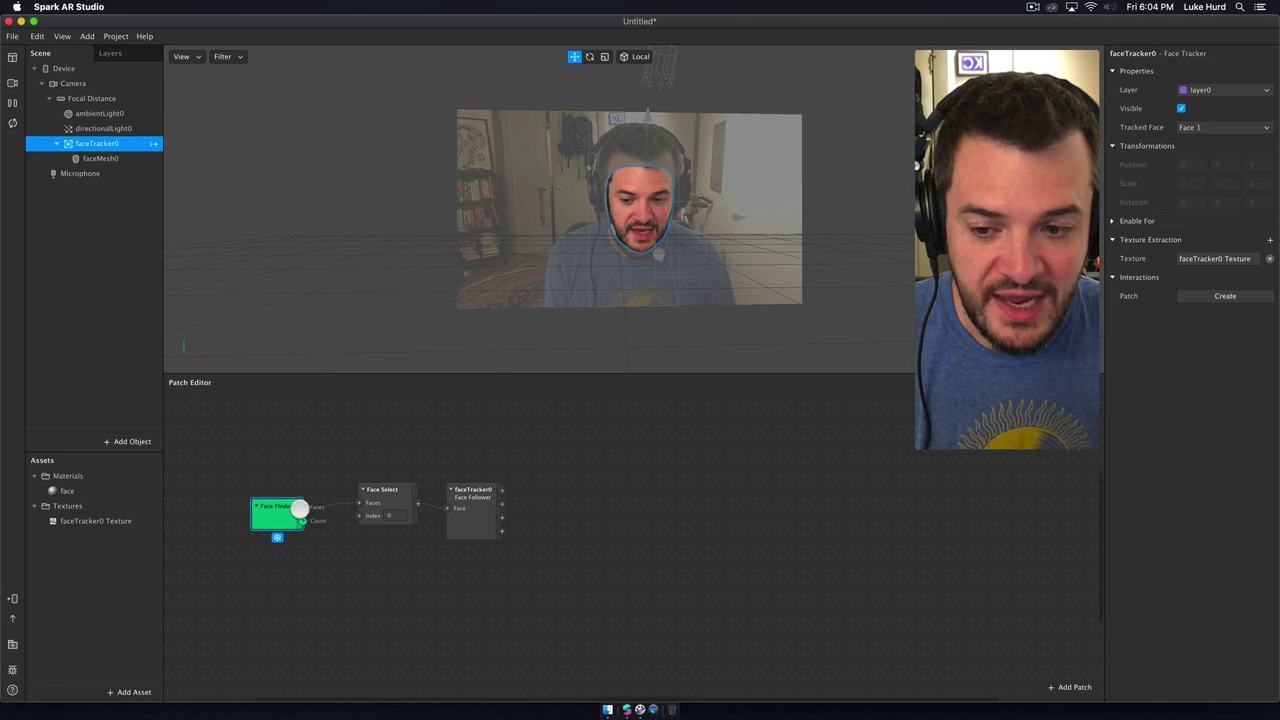
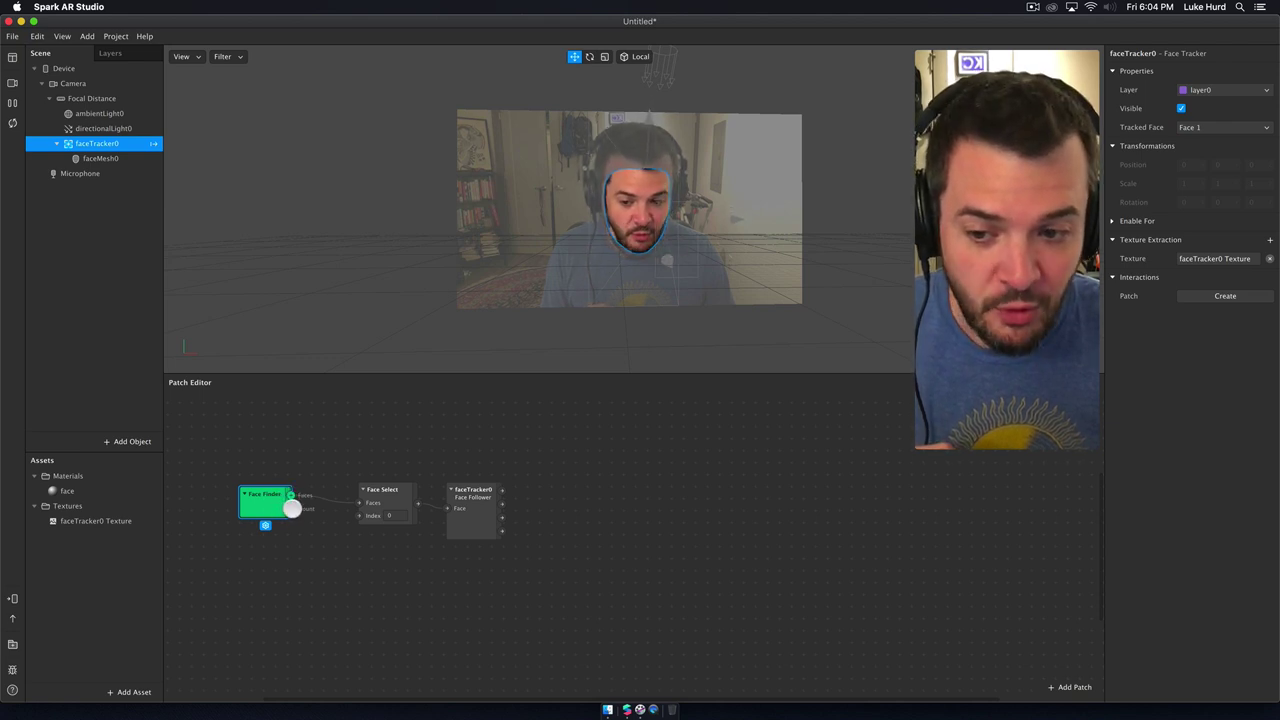
{"action": "mouse_move", "coordinate": [289, 509]}
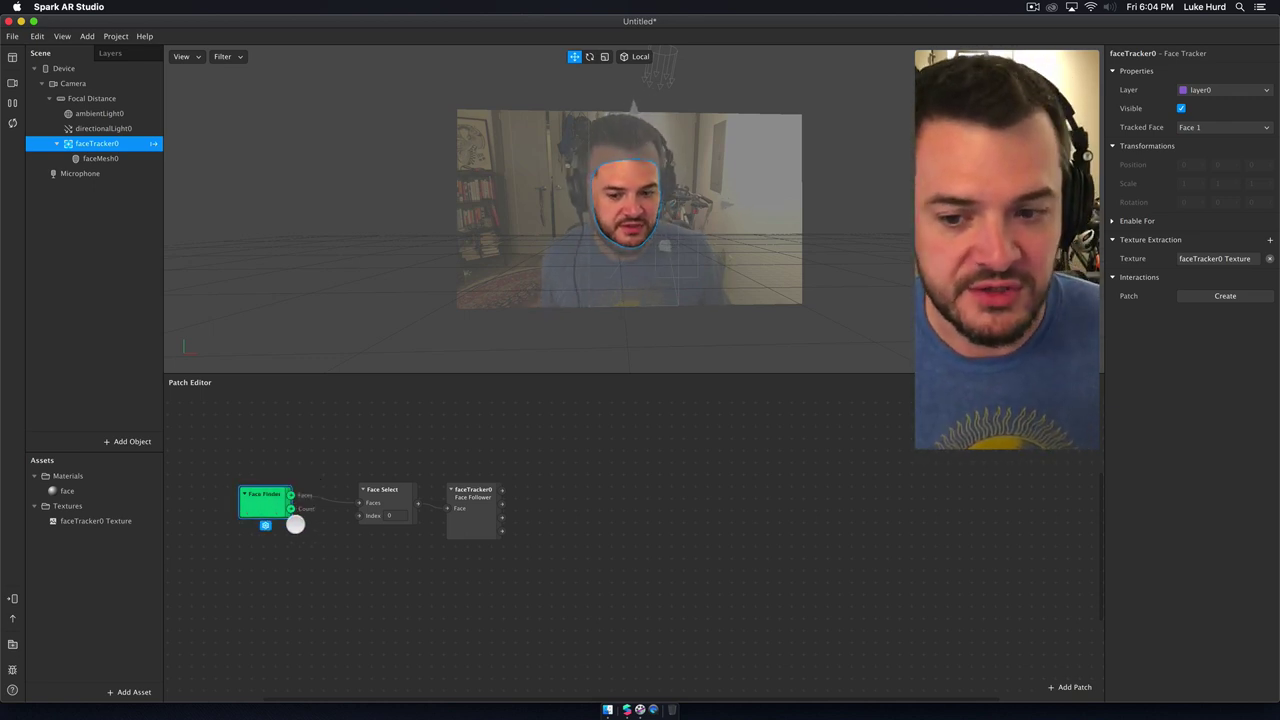
{"action": "mouse_move", "coordinate": [392, 494]}
{"action": "left_mouse_down"}
{"action": "mouse_move", "coordinate": [374, 503]}
{"action": "mouse_move", "coordinate": [368, 491]}
{"action": "mouse_move", "coordinate": [378, 496]}
{"action": "left_mouse_up"}
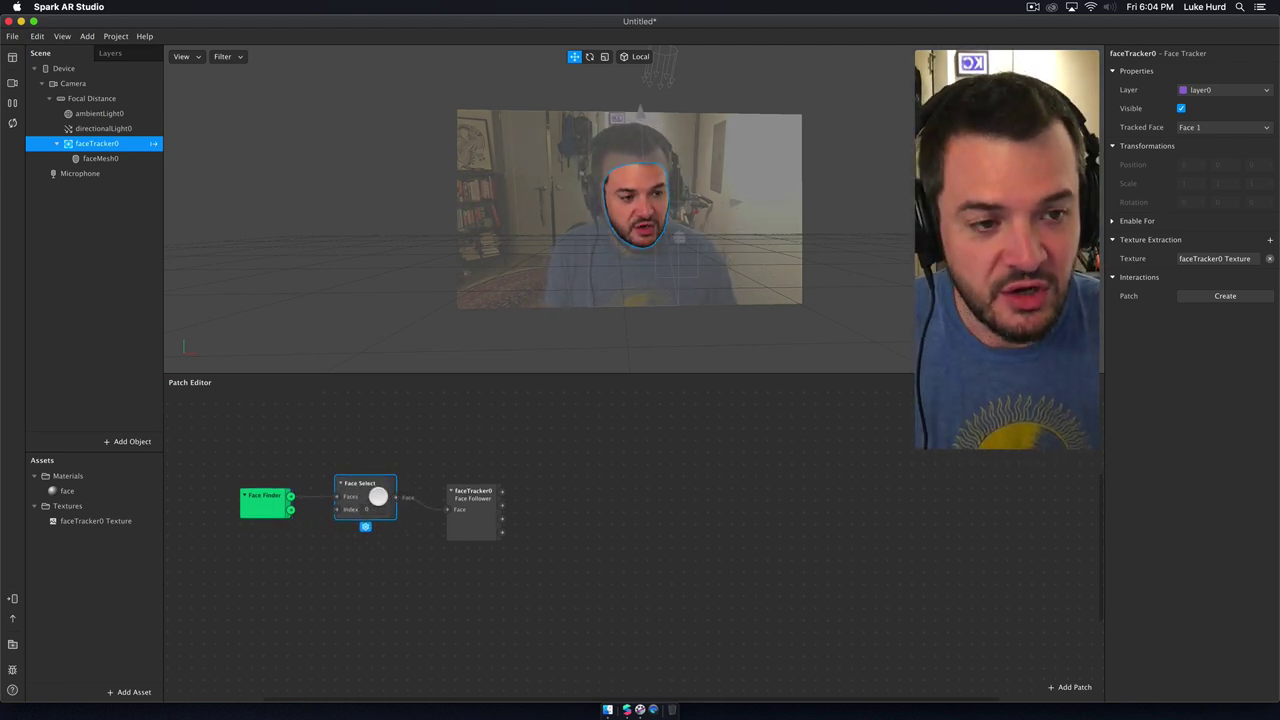
{"action": "left_click", "coordinate": [263, 503]}
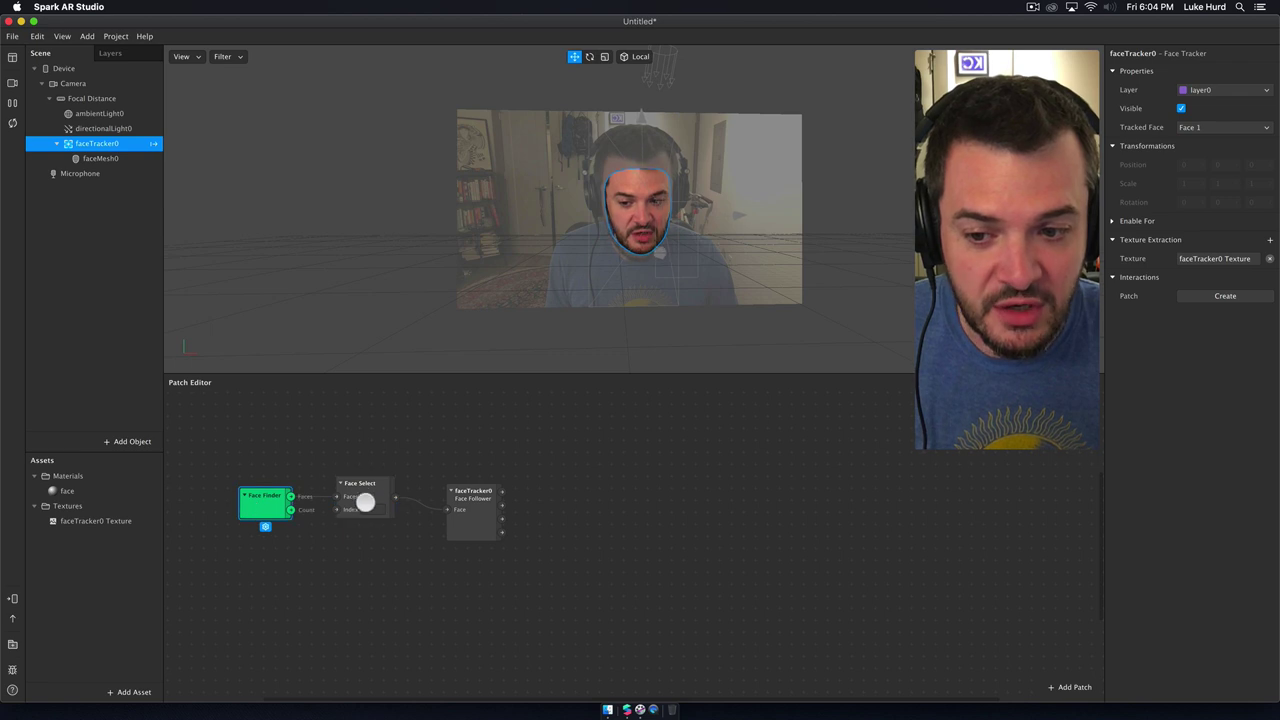
{"action": "left_click", "coordinate": [366, 502]}
{"action": "left_click", "coordinate": [457, 509]}
{"action": "left_click_drag", "start_coordinate": [223, 429], "coordinate": [523, 583]}
{"action": "left_click", "coordinate": [583, 617]}
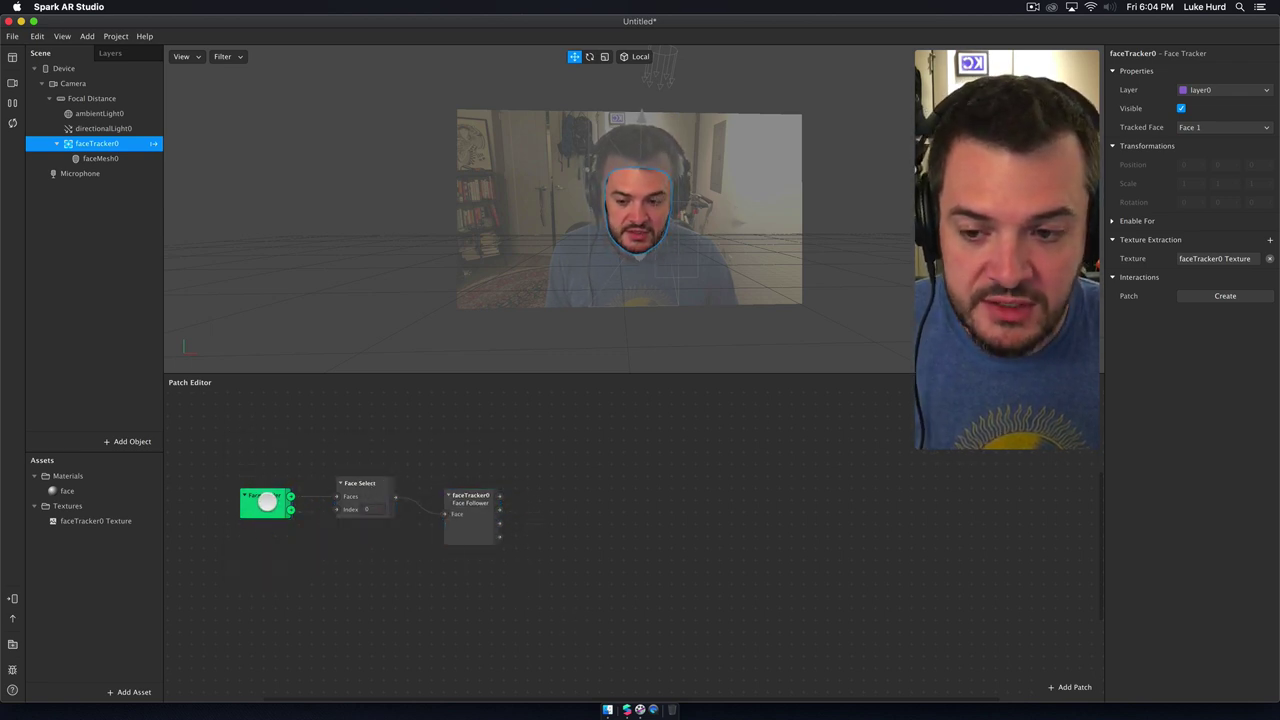
Step: Reposition the Face Finder patch level with Face Select, leaving the patch list without inserting a patch
{"action": "mouse_move", "coordinate": [266, 502]}
{"action": "left_mouse_down"}
{"action": "mouse_move", "coordinate": [257, 490]}
{"action": "mouse_move", "coordinate": [253, 514]}
{"action": "left_mouse_up"}
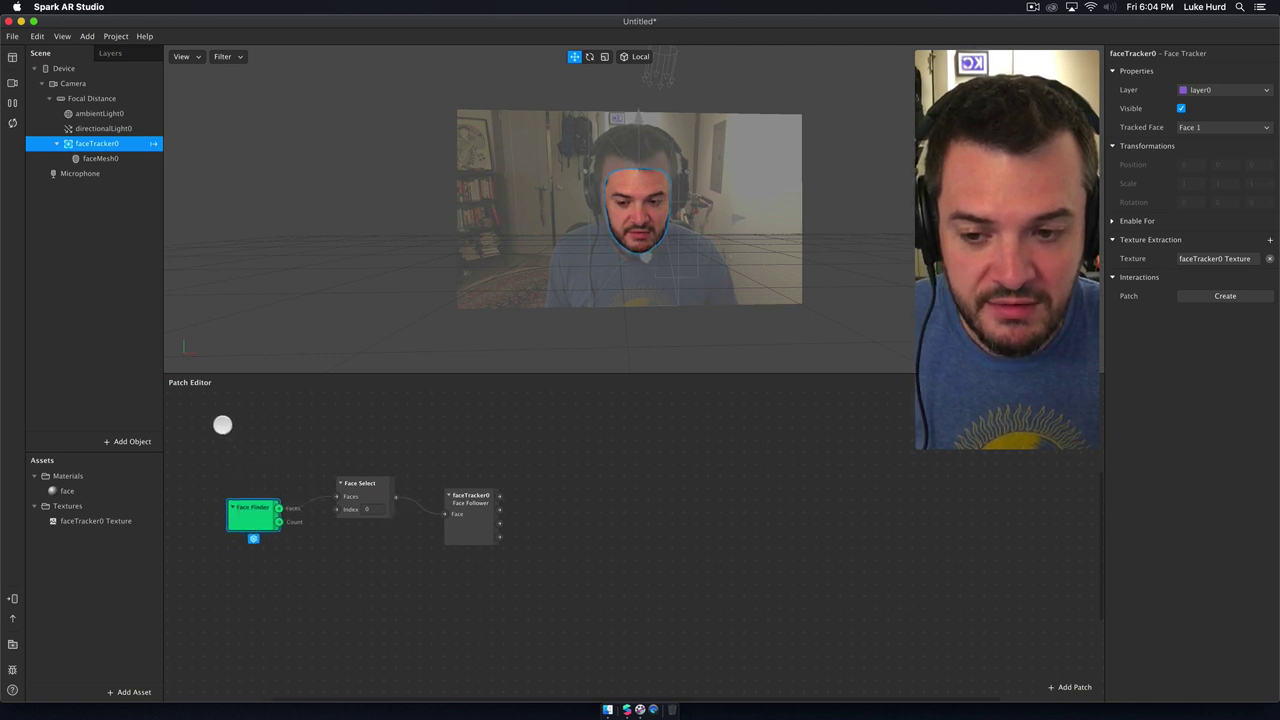
{"action": "left_click_drag", "start_coordinate": [222, 425], "coordinate": [540, 606]}
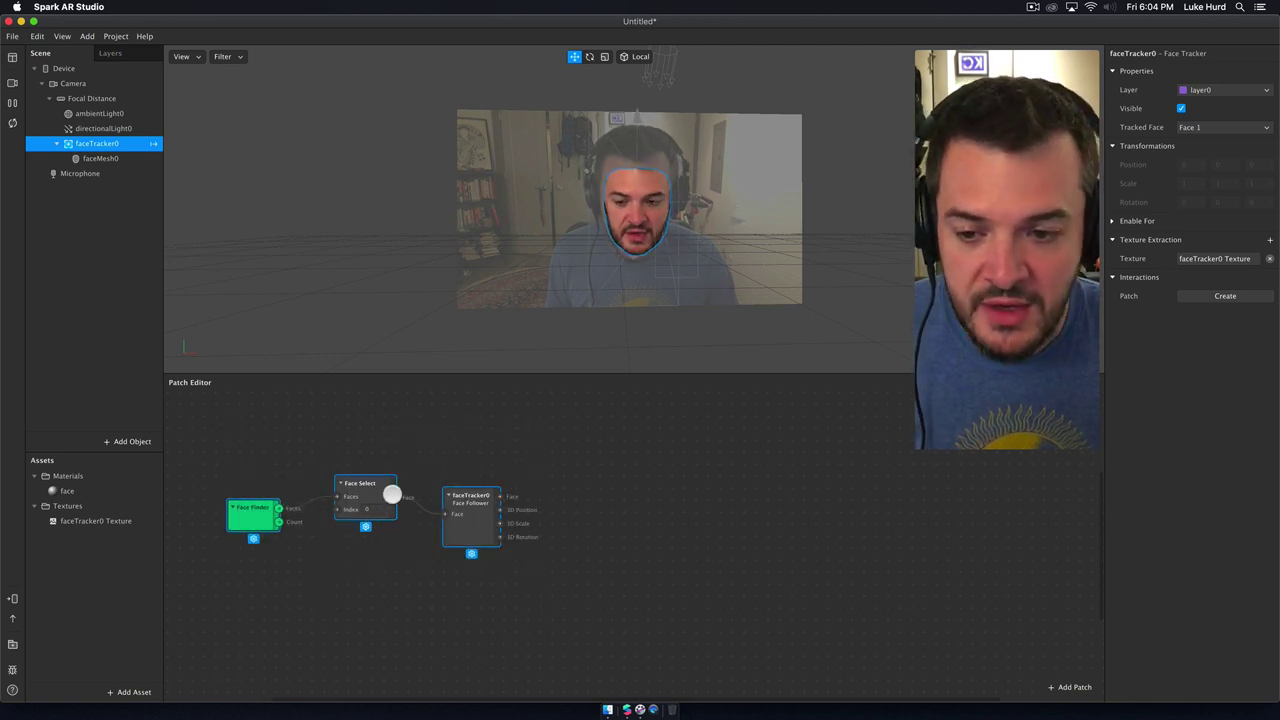
{"action": "left_click", "coordinate": [272, 505]}
{"action": "left_click_drag", "start_coordinate": [254, 514], "coordinate": [284, 496]}
{"action": "left_click", "coordinate": [280, 496]}
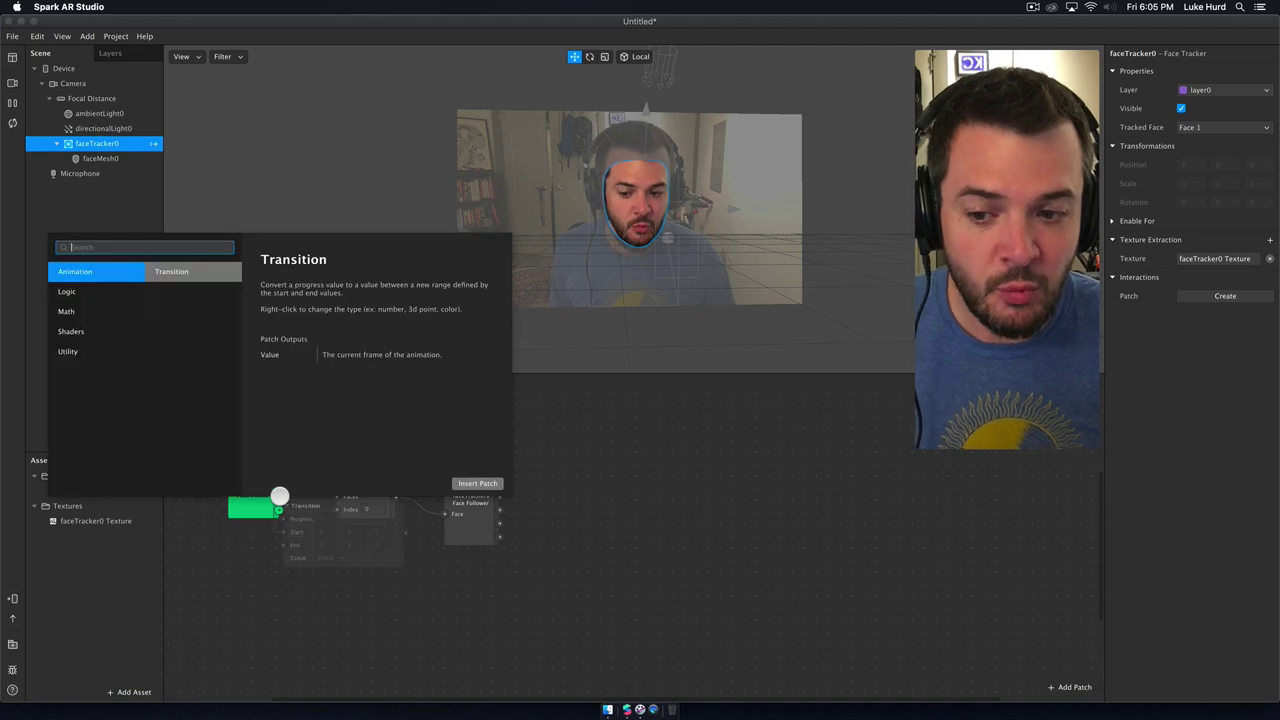
{"action": "left_click", "coordinate": [256, 578]}
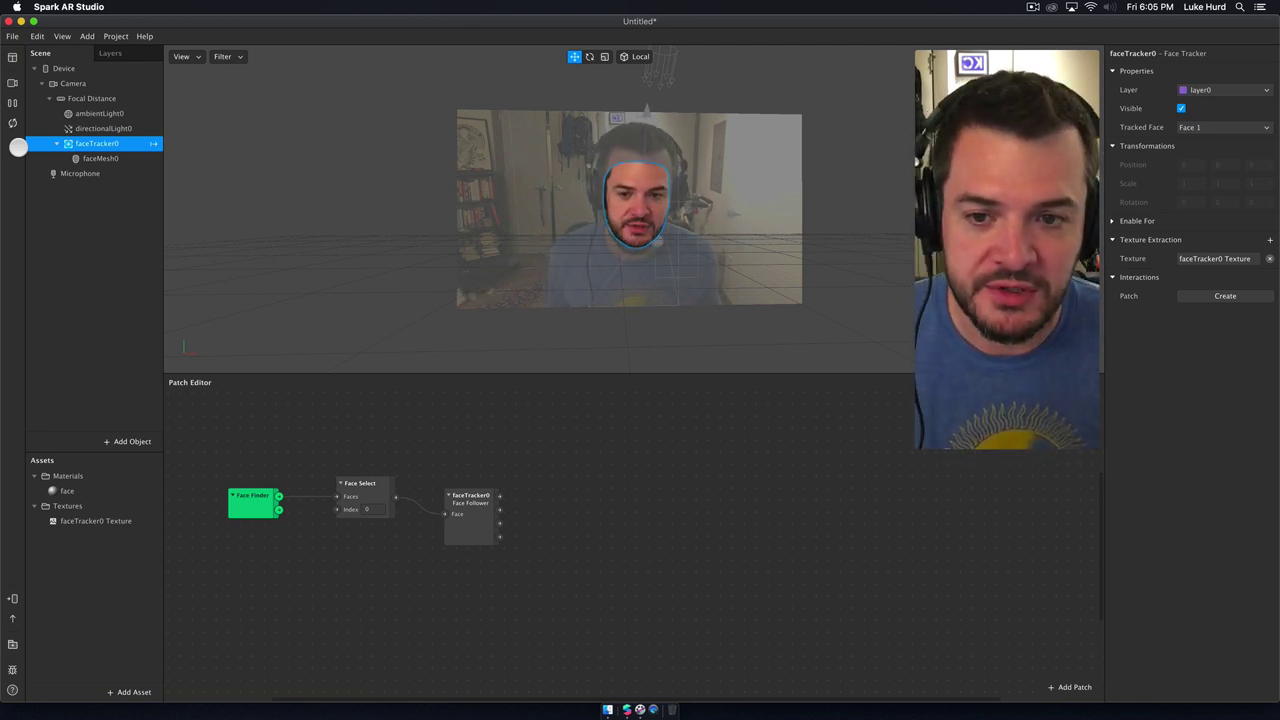
Step: Move the Face Select patch closer to Face Finder and open its Index value for editing
{"action": "left_click", "coordinate": [231, 508]}
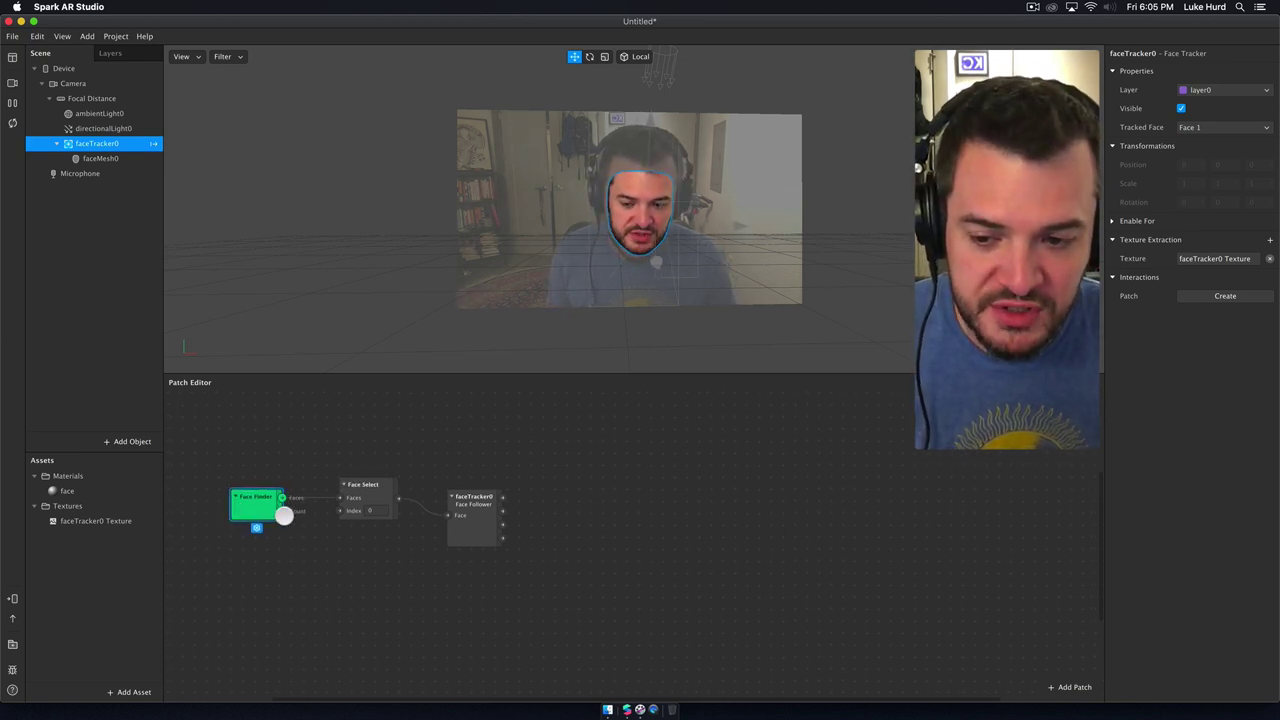
{"action": "left_click_drag", "start_coordinate": [380, 491], "coordinate": [359, 504]}
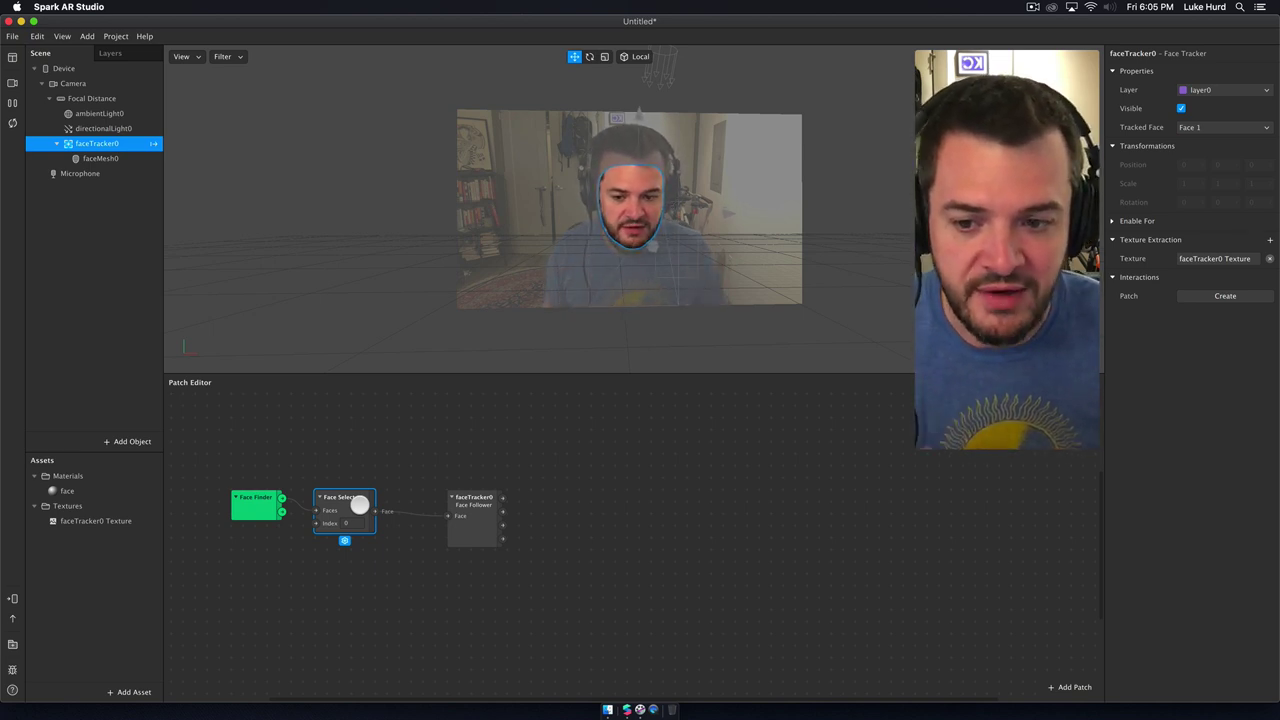
{"action": "left_click", "coordinate": [295, 505]}
{"action": "left_click_drag", "start_coordinate": [281, 497], "coordinate": [327, 512]}
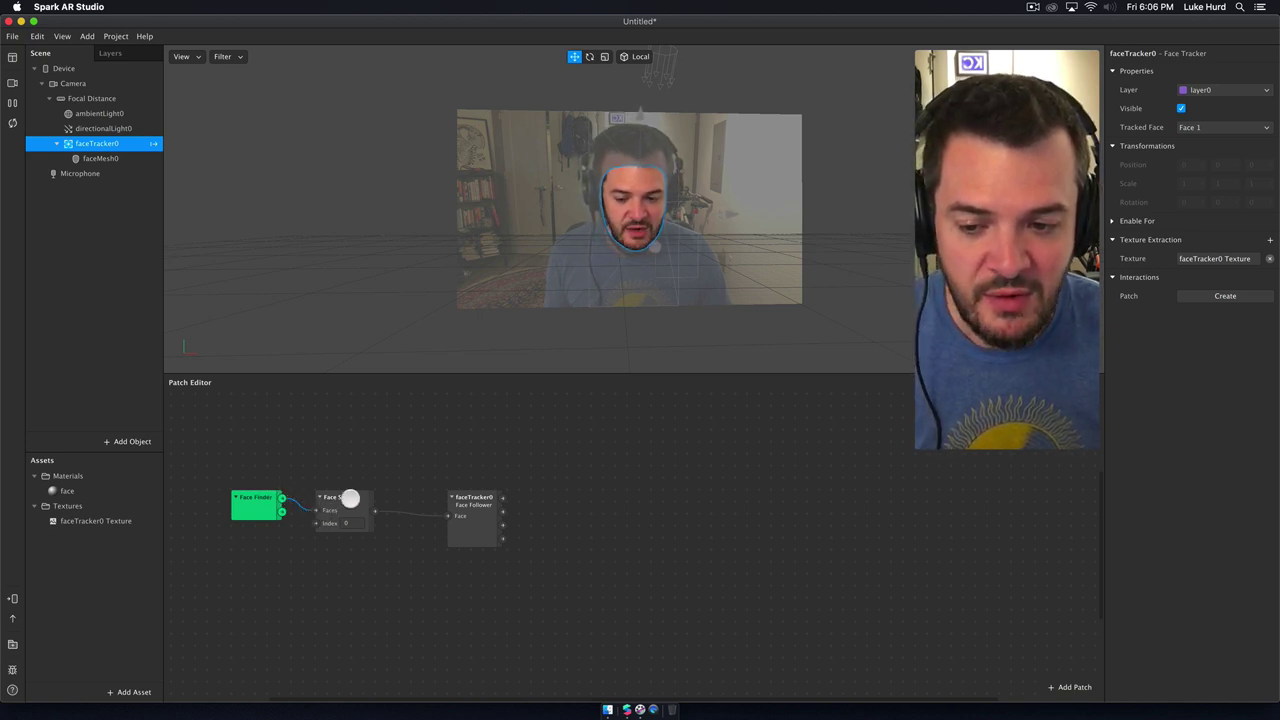
{"action": "left_click", "coordinate": [349, 508]}
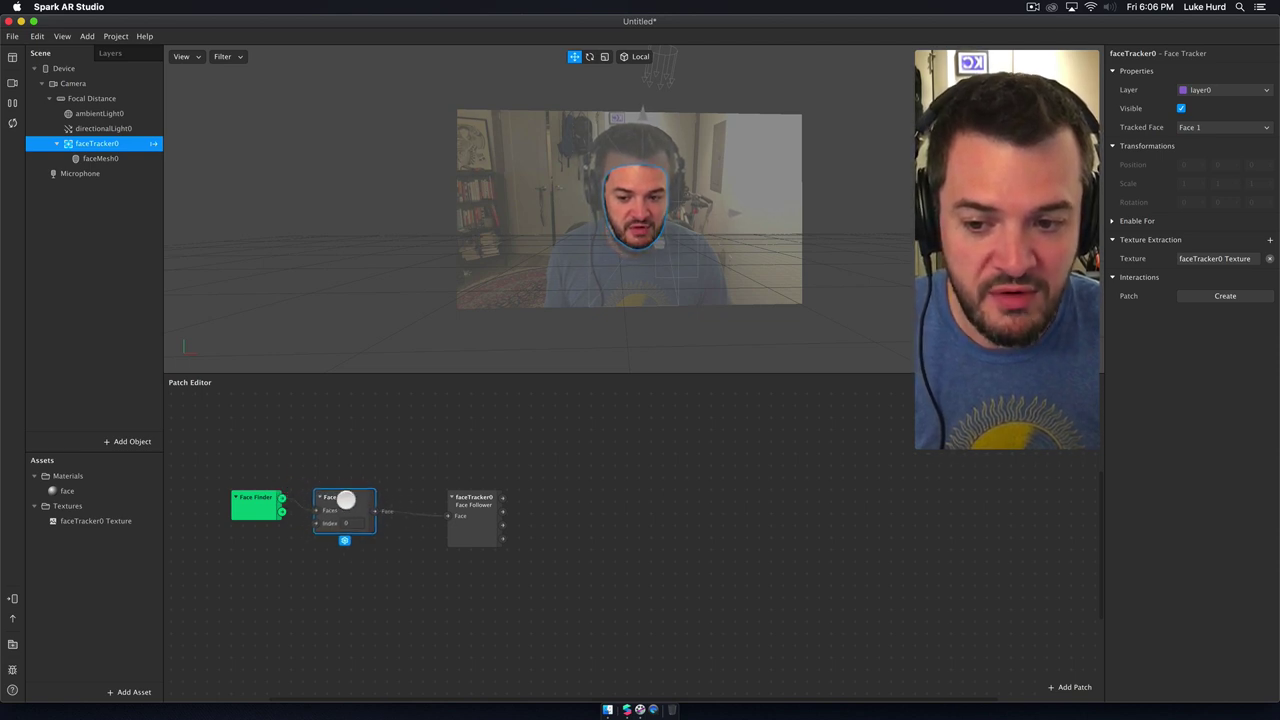
{"action": "left_click", "coordinate": [346, 523]}
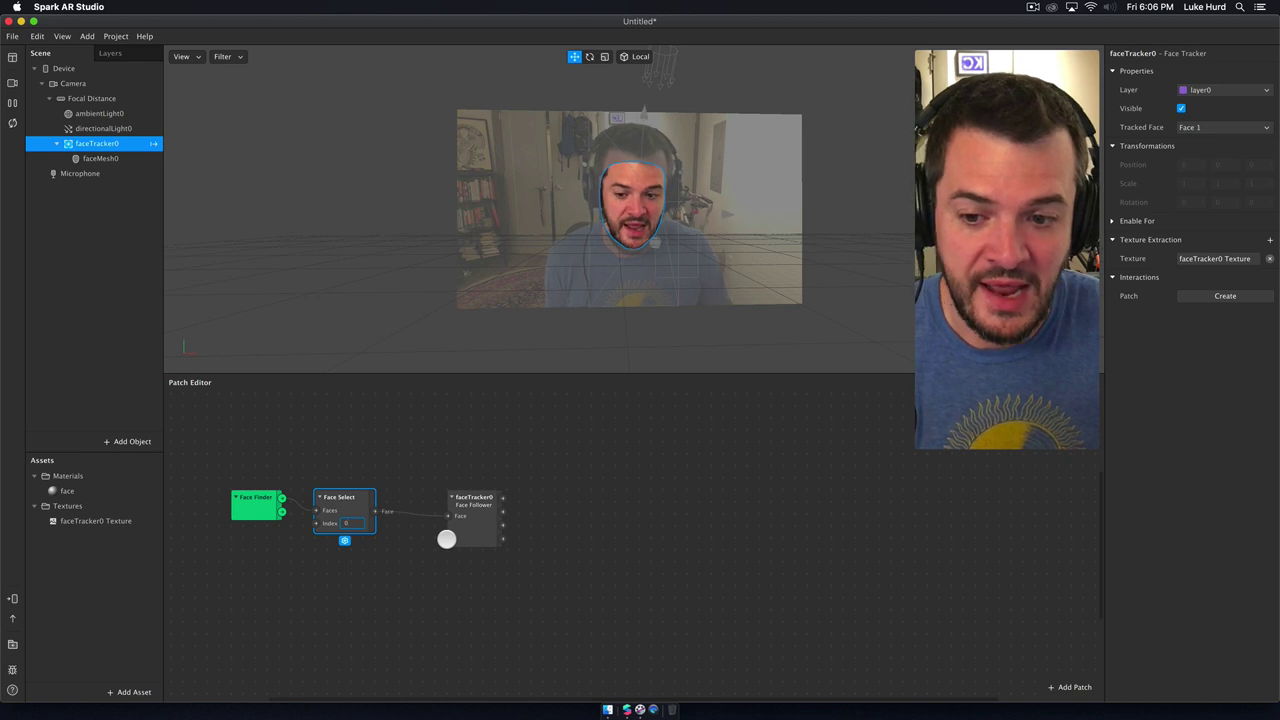
{"action": "left_click", "coordinate": [346, 523]}
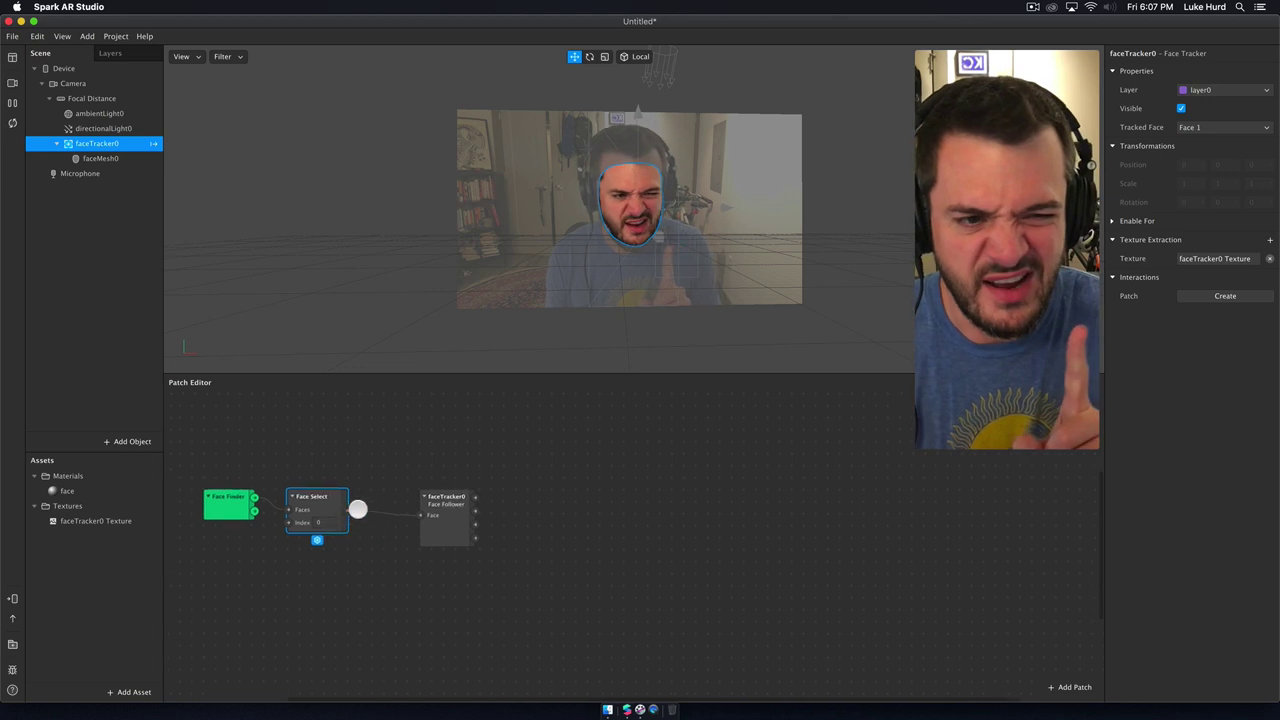
Step: Move the faceTracker0 Face Follower patch closer to Face Select
{"action": "left_click", "coordinate": [425, 517]}
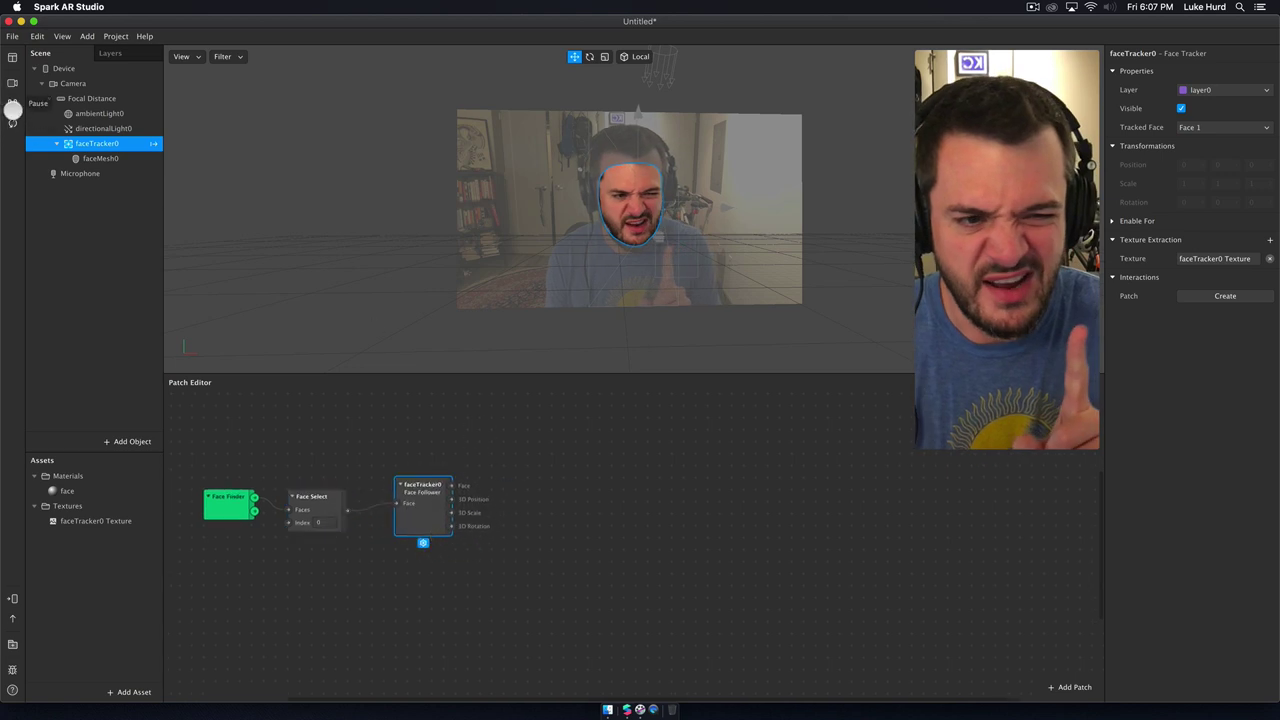
{"action": "left_click", "coordinate": [347, 510]}
{"action": "left_click", "coordinate": [423, 515]}
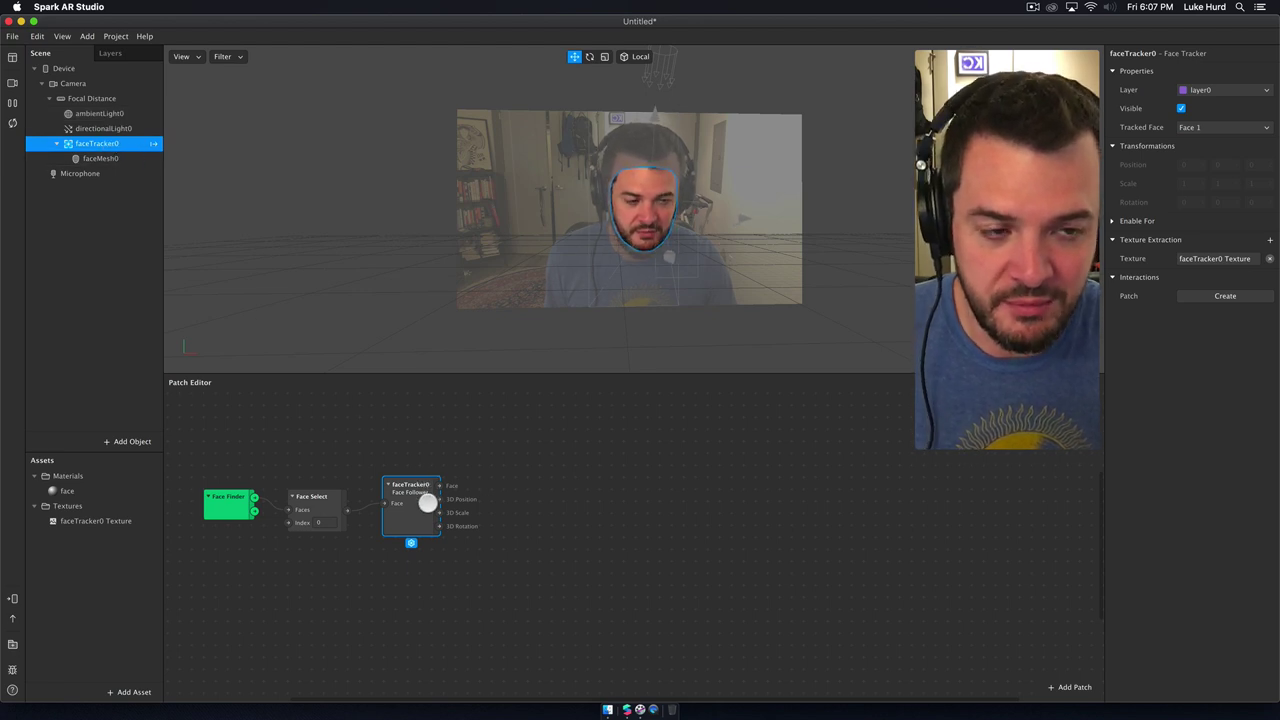
{"action": "scroll", "coordinate": [424, 505], "scroll_direction": "up", "scroll_amount": 1}
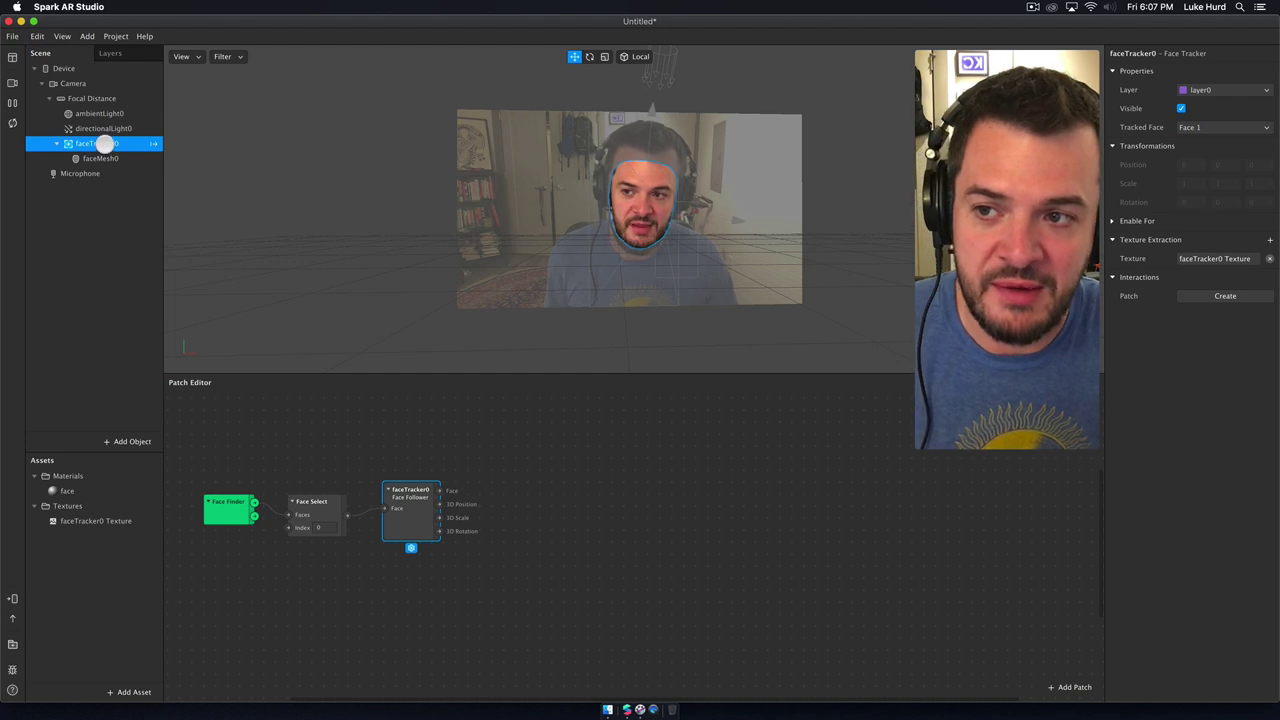
{"action": "left_click_drag", "start_coordinate": [205, 453], "coordinate": [352, 582]}
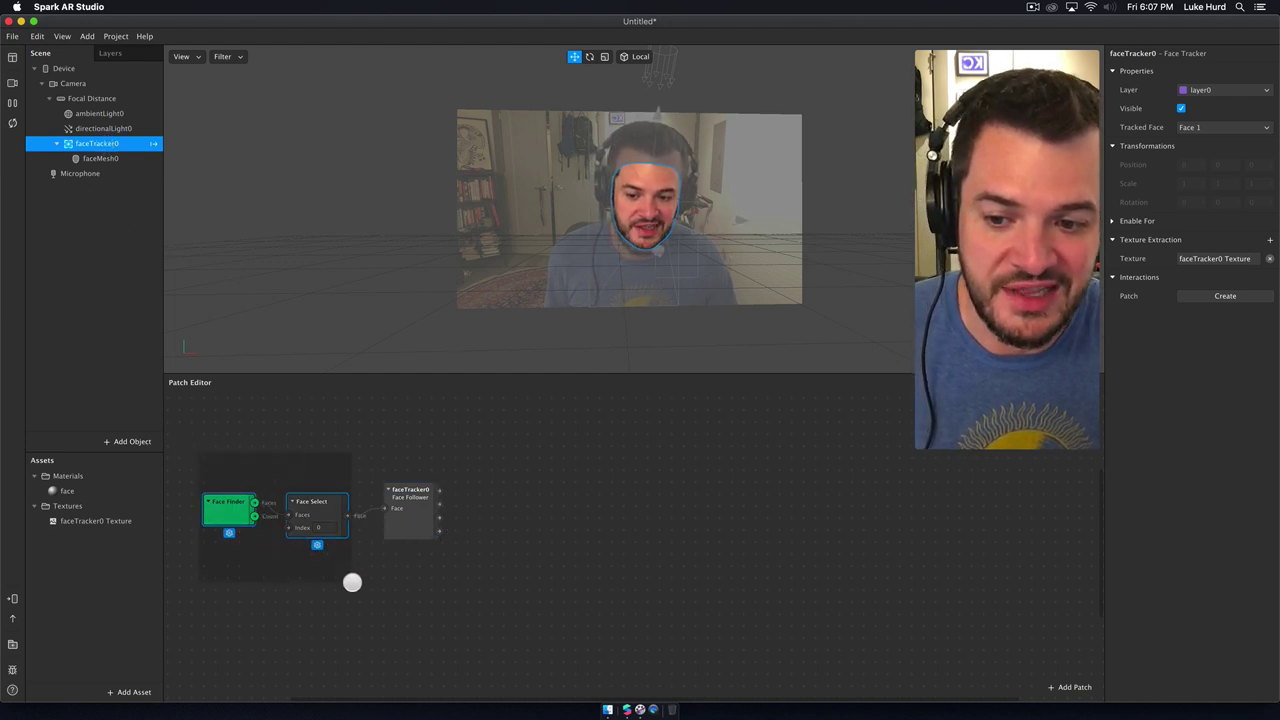
{"action": "left_click", "coordinate": [386, 594]}
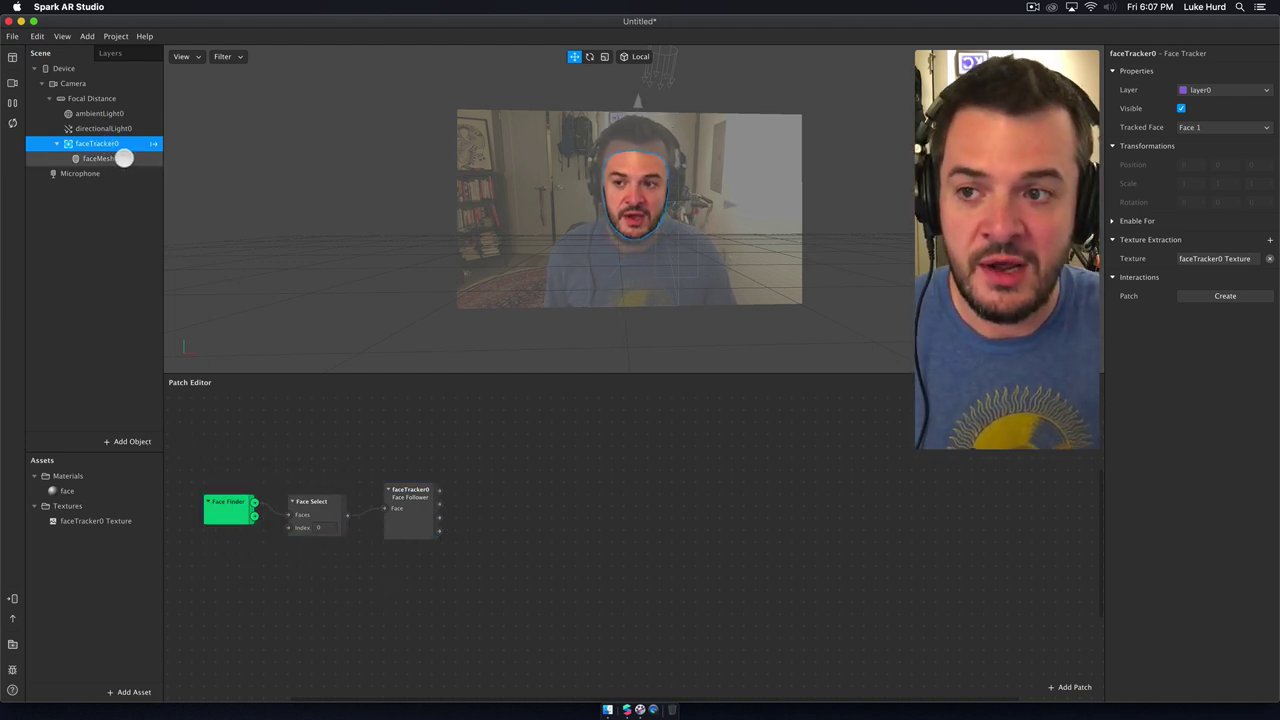
{"action": "left_click_drag", "start_coordinate": [216, 456], "coordinate": [444, 593]}
{"action": "left_click", "coordinate": [446, 594]}
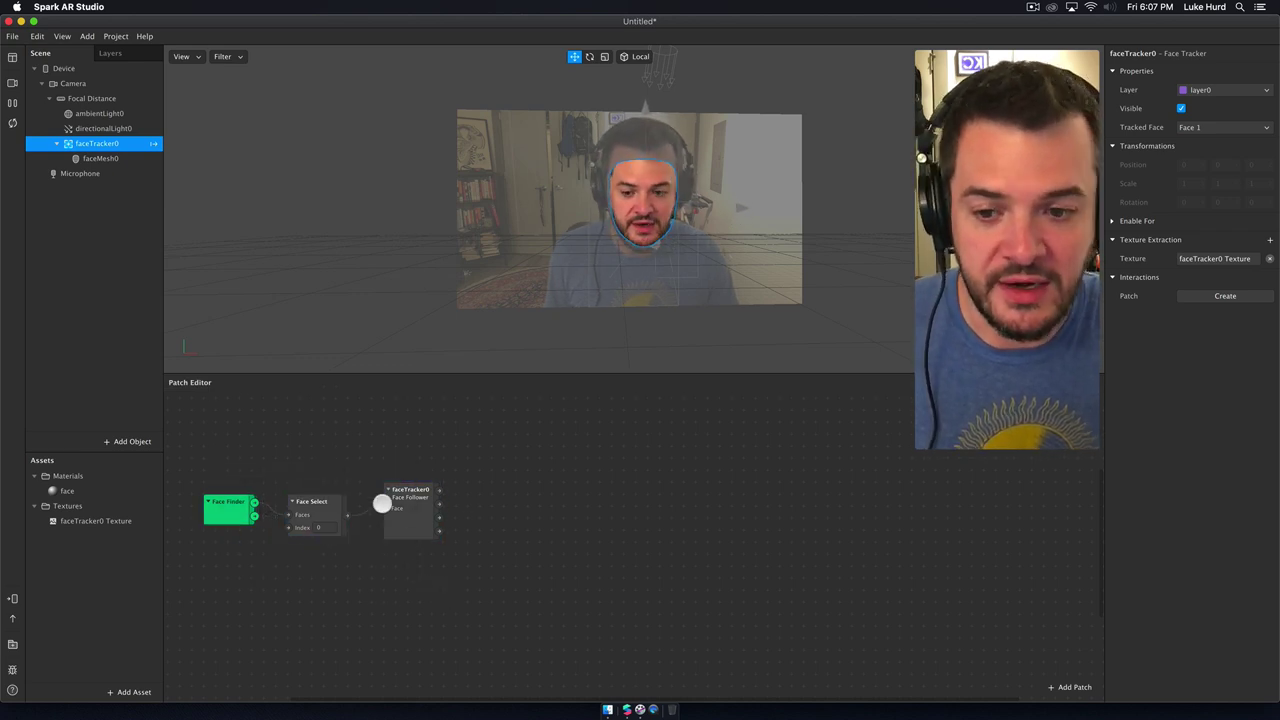
{"action": "left_click", "coordinate": [432, 520]}
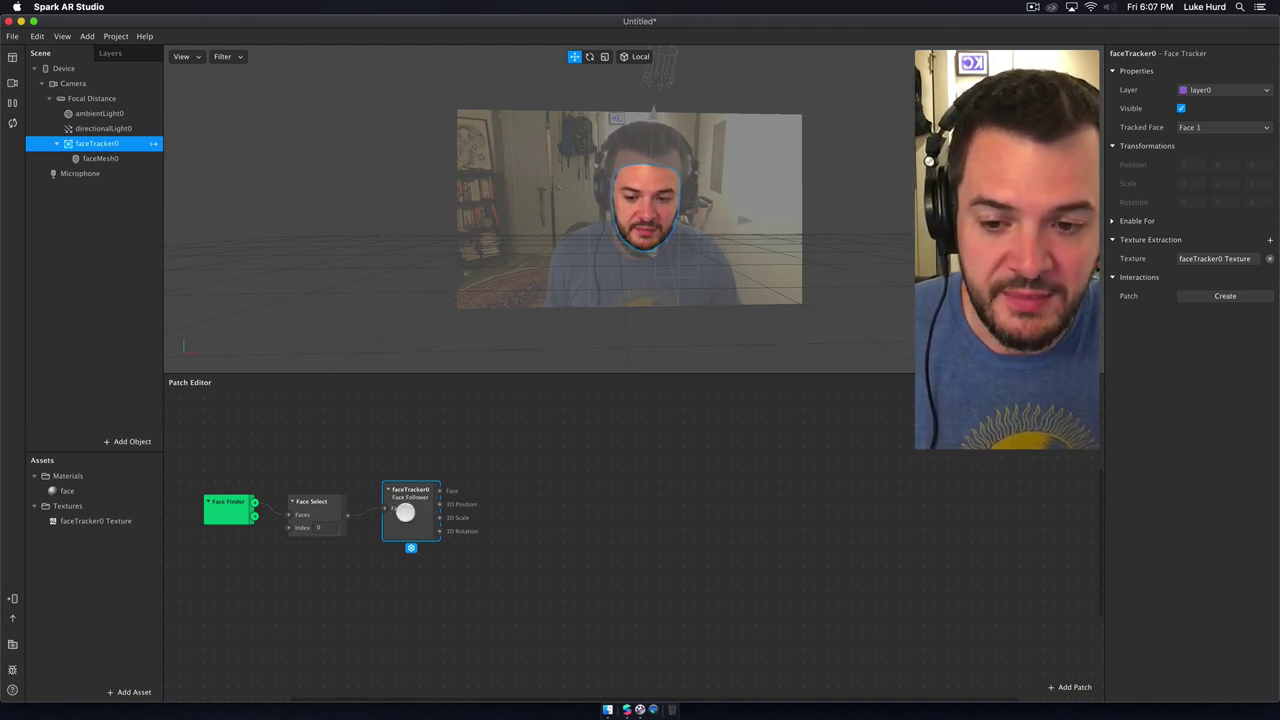
Step: Nudge the faceTracker0 patch toward Face Select and resize the Patch Editor so that the whole patch graph fits
{"action": "left_click_drag", "start_coordinate": [406, 506], "coordinate": [402, 524]}
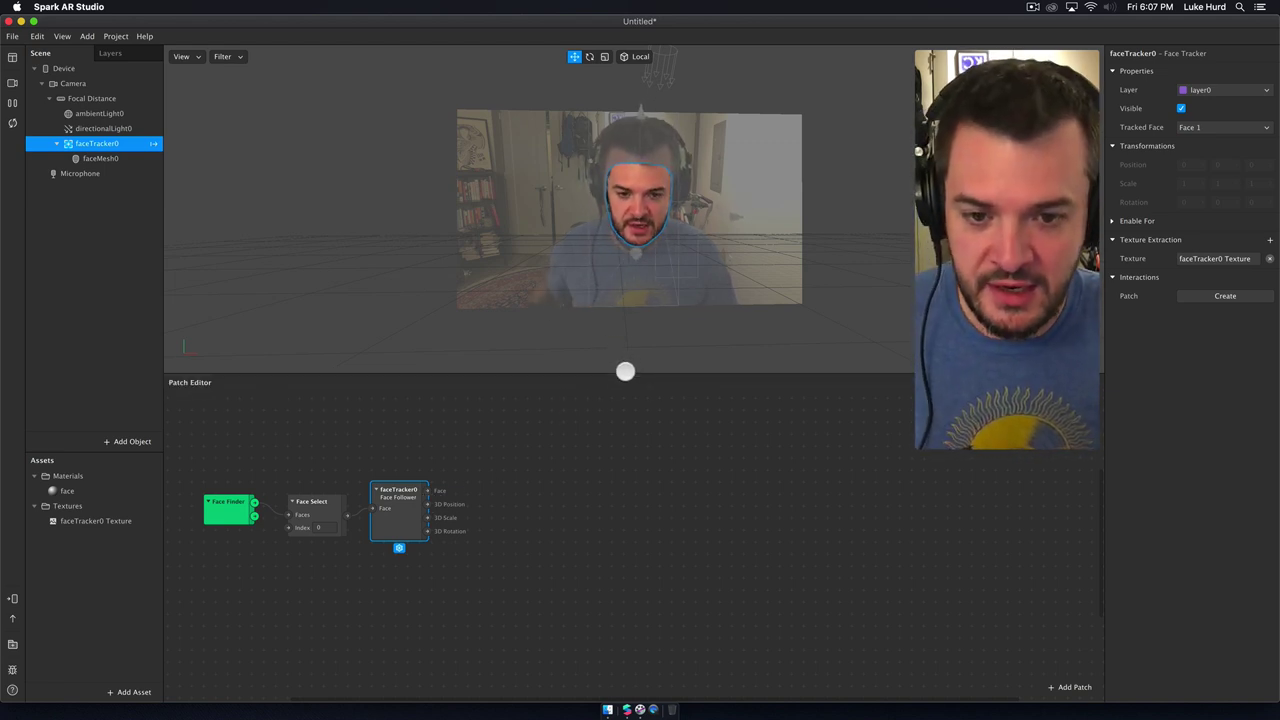
{"action": "left_click_drag", "start_coordinate": [625, 373], "coordinate": [646, 523]}
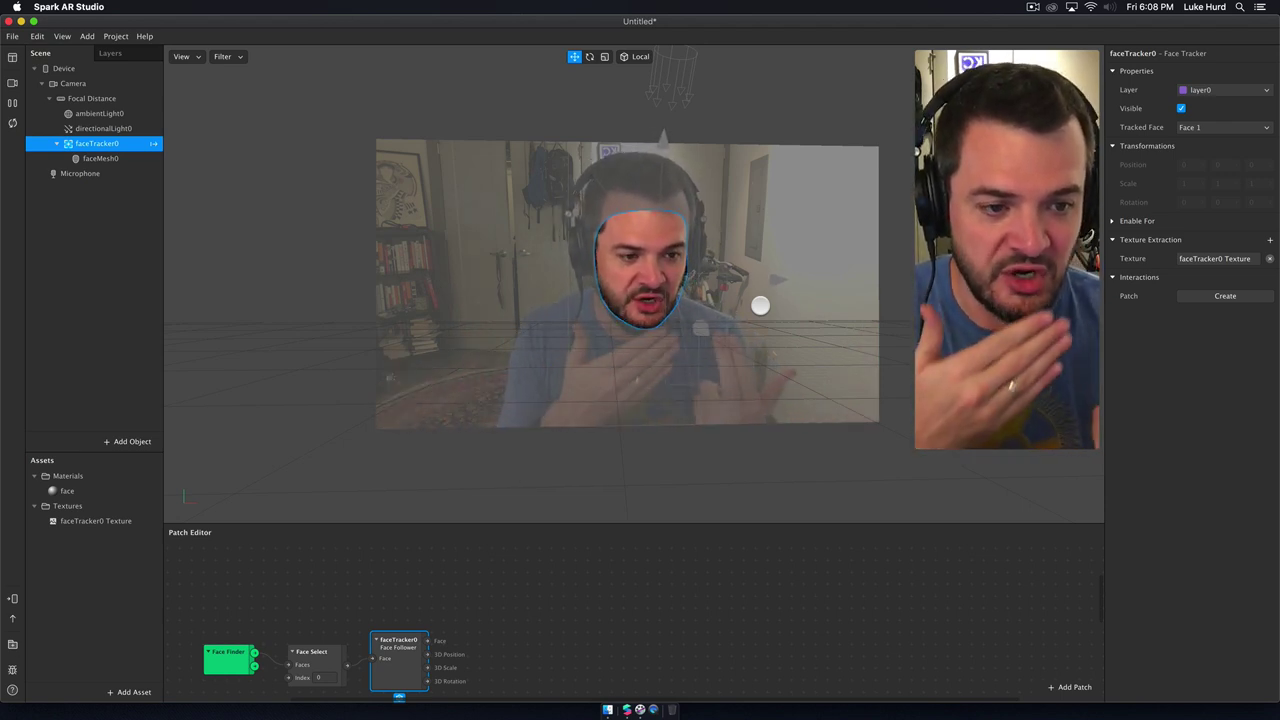
{"action": "scroll", "coordinate": [760, 305], "scroll_direction": "down", "scroll_amount": 3}
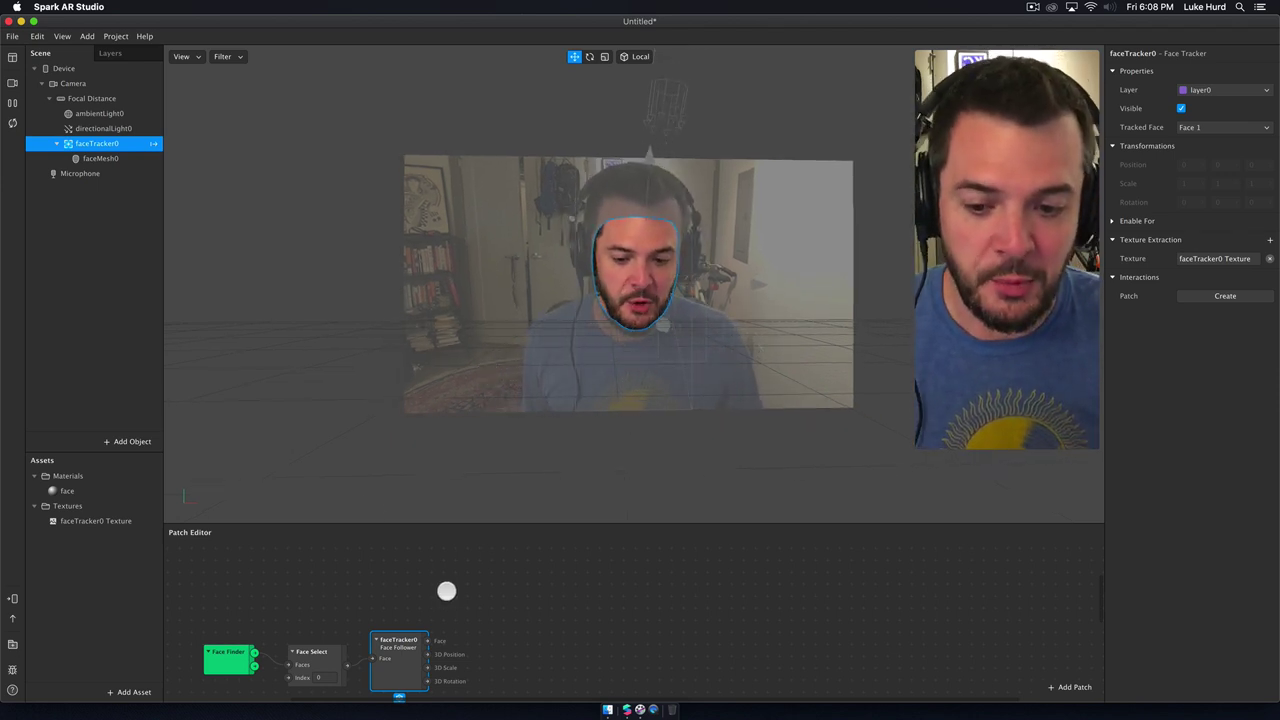
{"action": "mouse_move", "coordinate": [428, 655]}
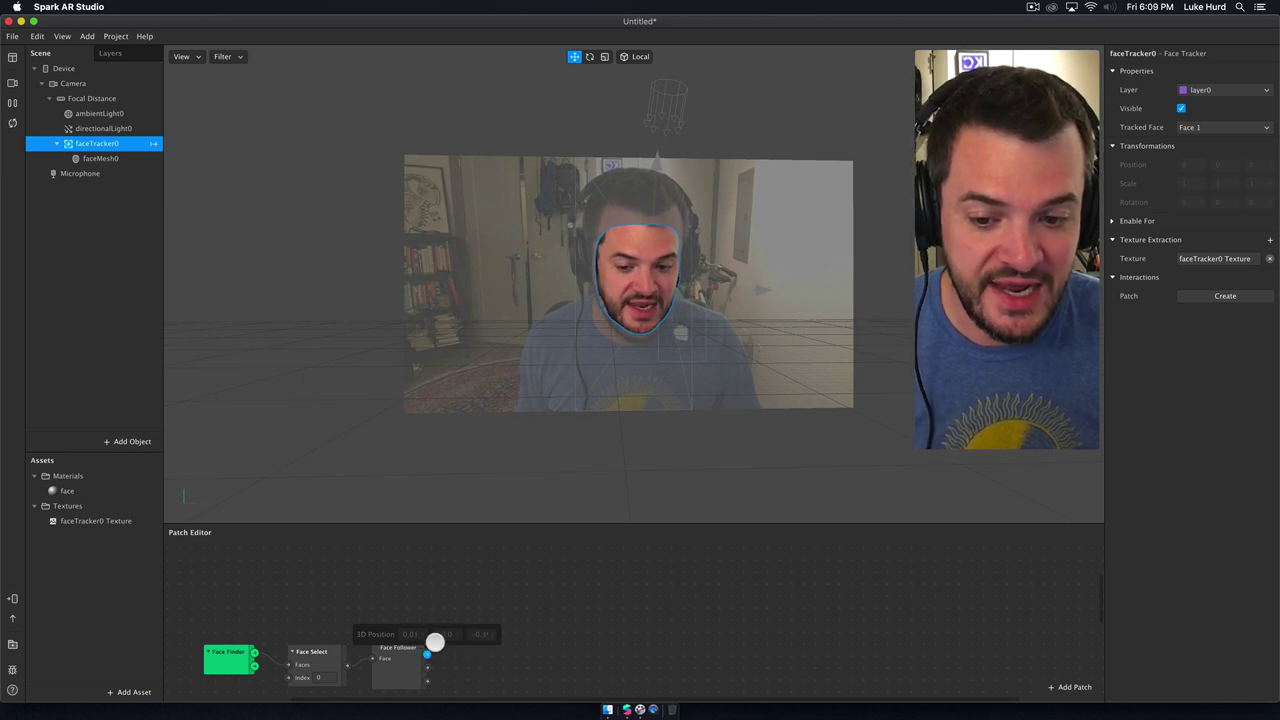
{"action": "left_click_drag", "start_coordinate": [545, 540], "coordinate": [552, 356]}
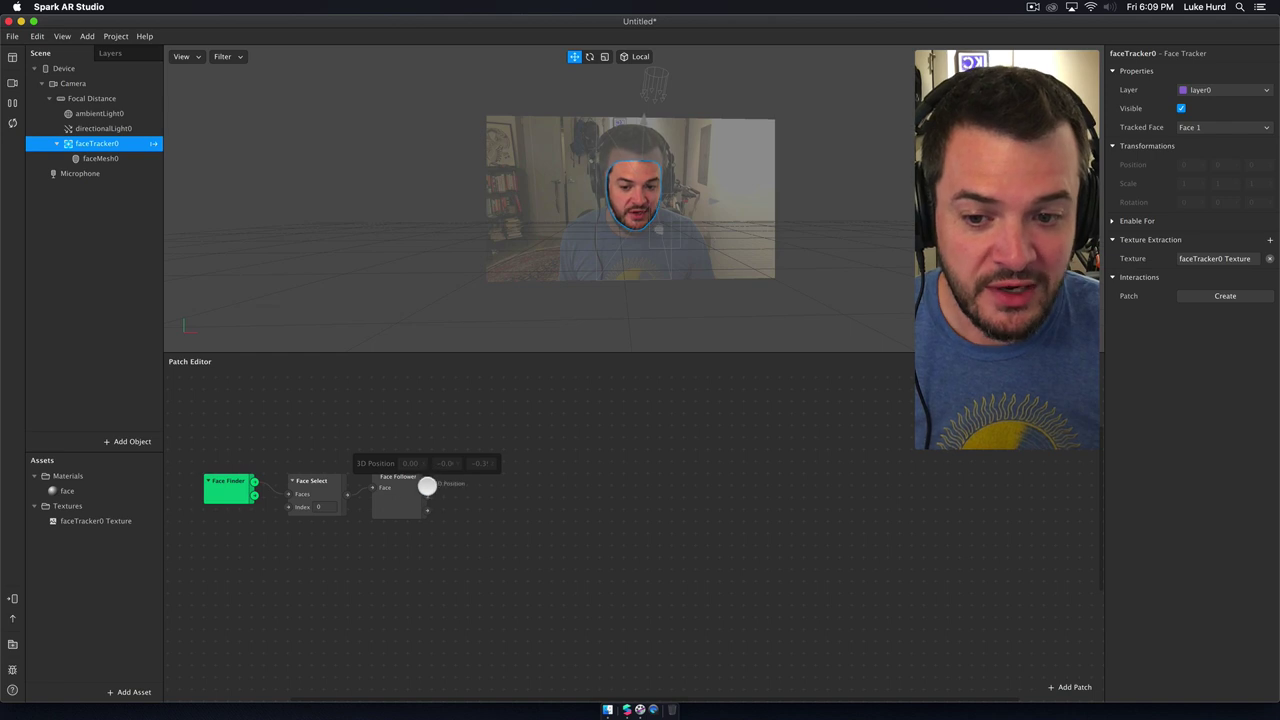
Step: Inspect the 3D Position, 3D Scale and 3D Rotation outputs of the faceTracker0 Face Follower patch
{"action": "mouse_move", "coordinate": [426, 497]}
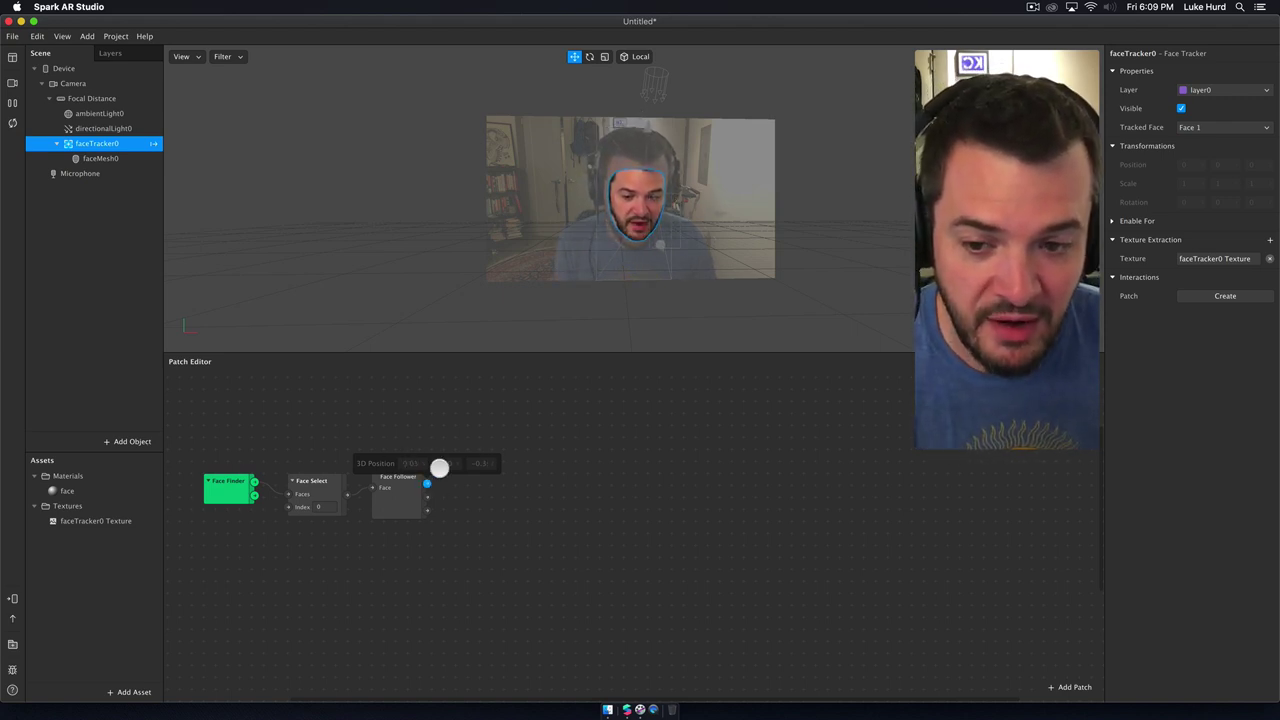
{"action": "left_click_drag", "start_coordinate": [424, 486], "coordinate": [492, 489]}
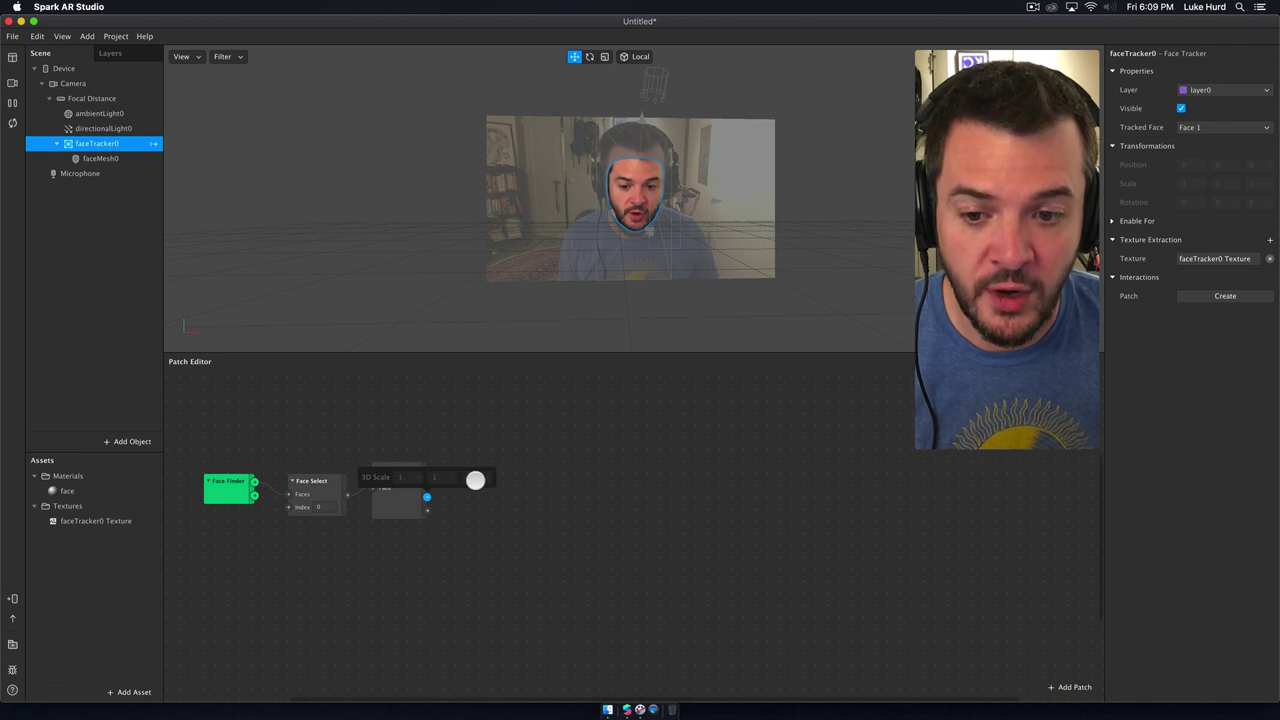
{"action": "left_click", "coordinate": [539, 525]}
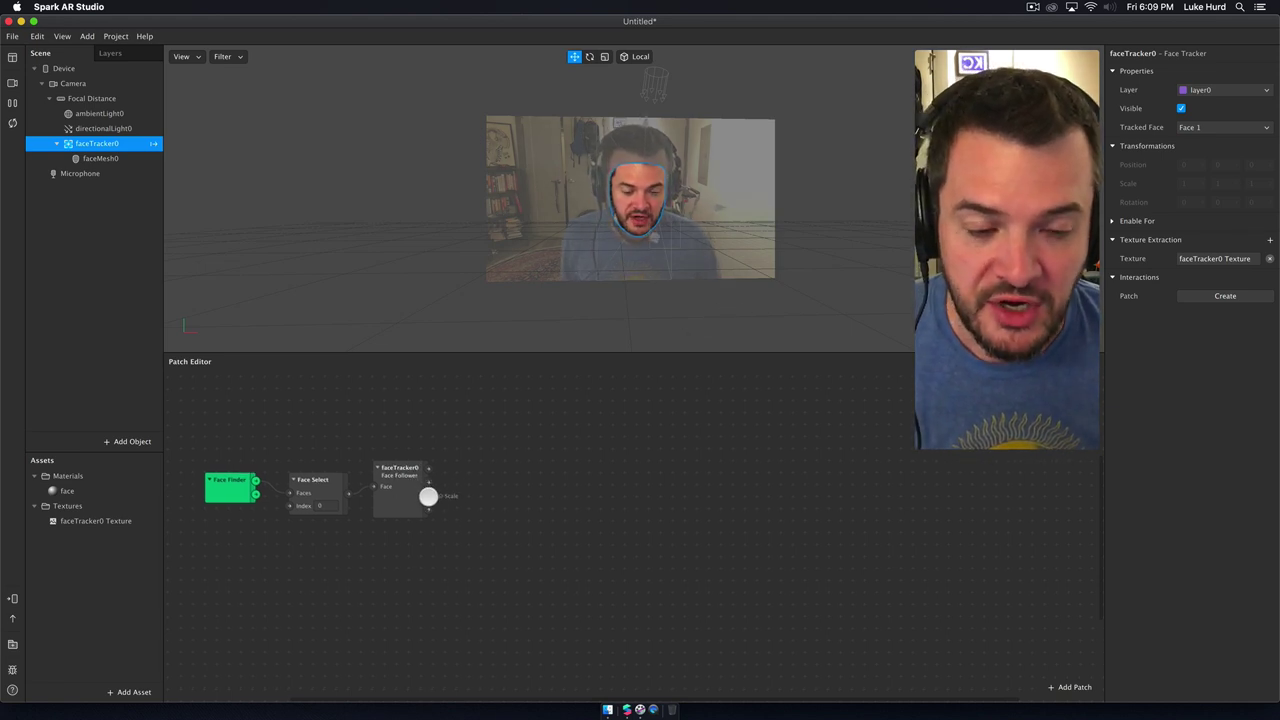
{"action": "mouse_move", "coordinate": [427, 508]}
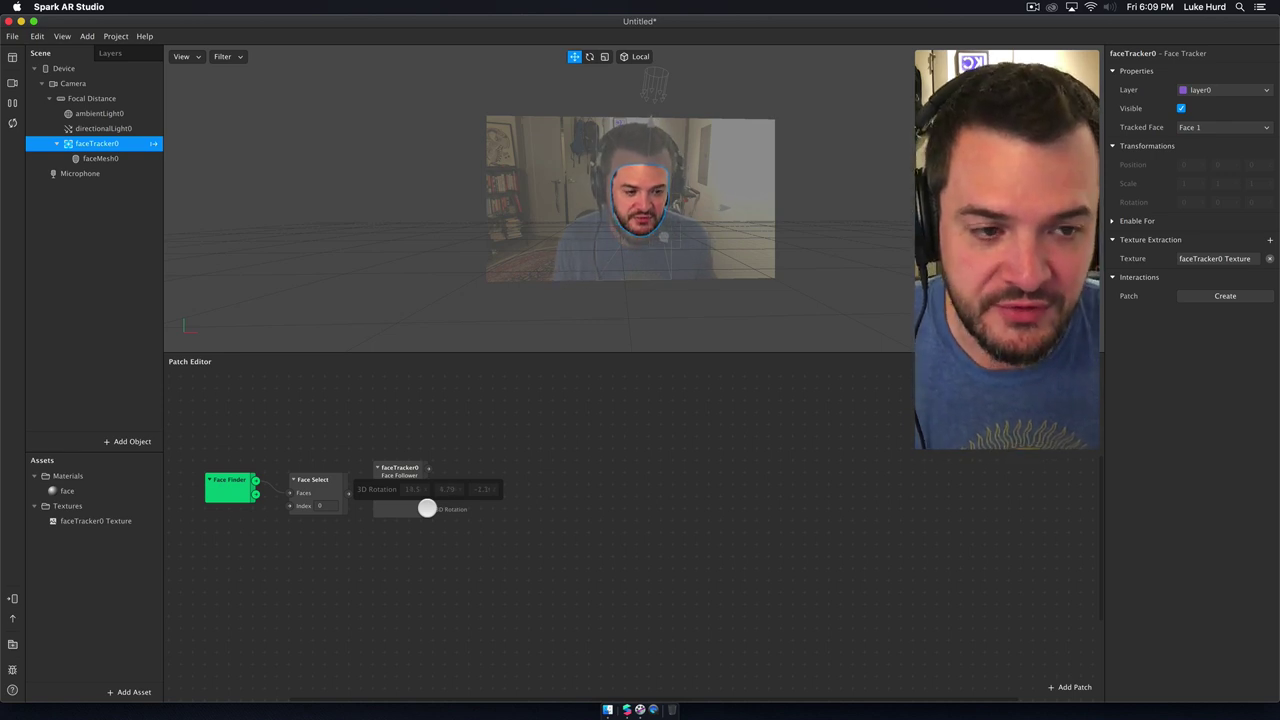
{"action": "left_click_drag", "start_coordinate": [427, 508], "coordinate": [391, 503]}
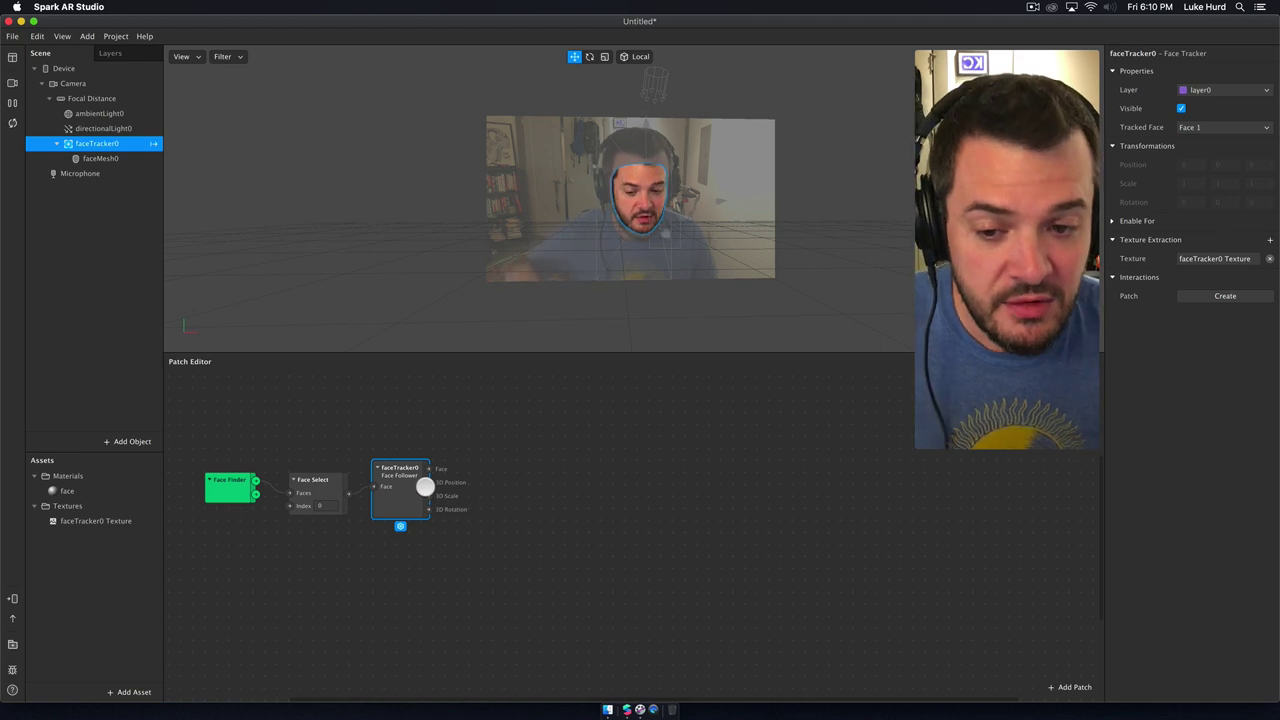
{"action": "left_click", "coordinate": [426, 485]}
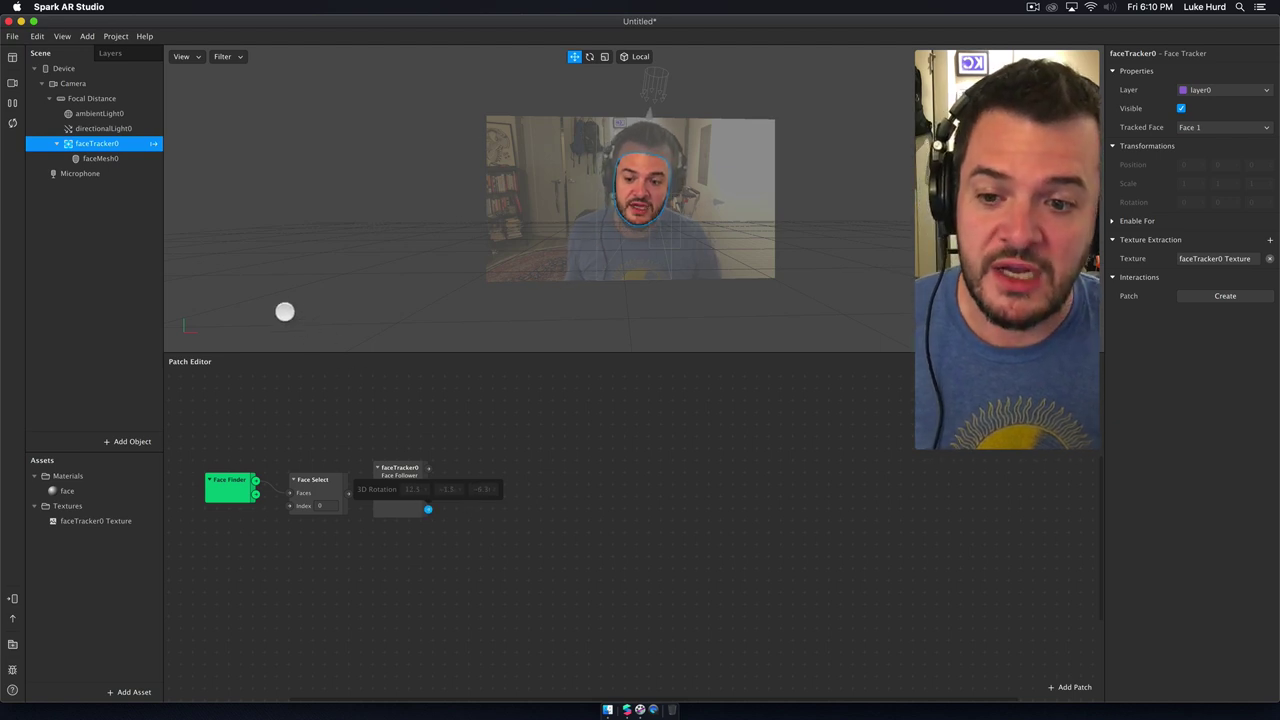
Step: Test positive and negative Z rotations on faceMesh0, including 8, and reset the Z rotation to 0
{"action": "left_click", "coordinate": [100, 158]}
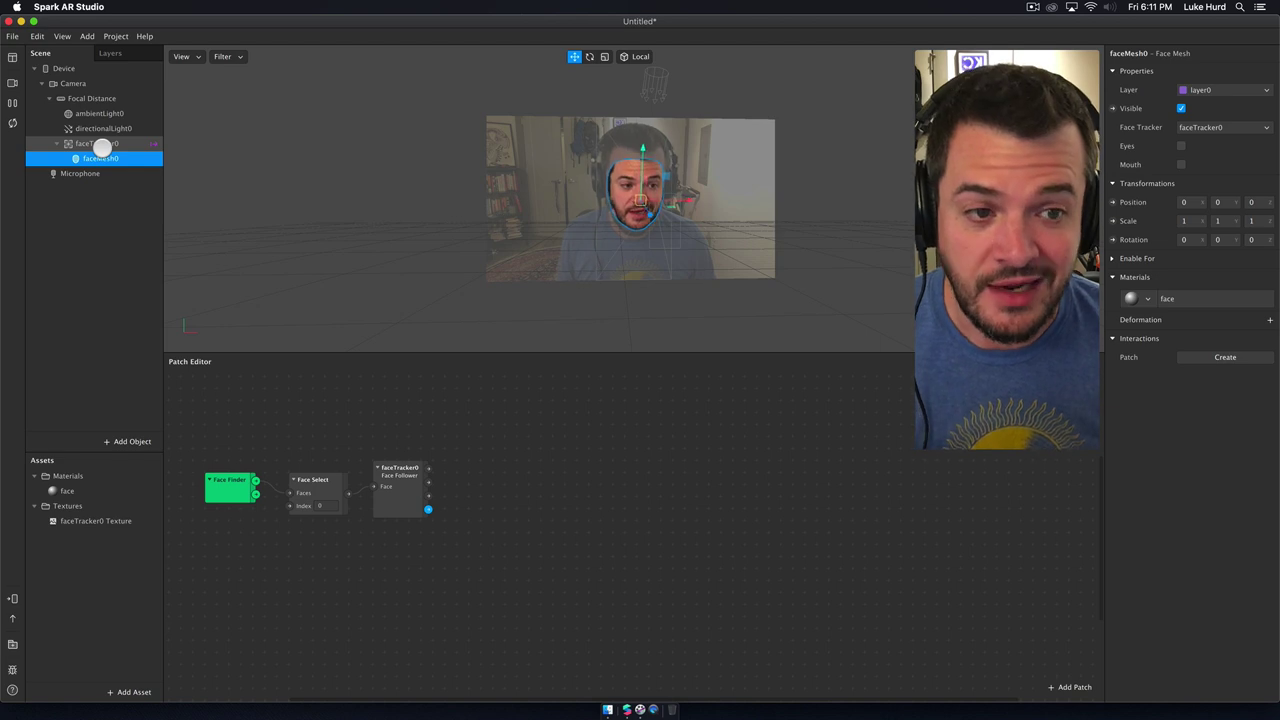
{"action": "mouse_move", "coordinate": [1092, 224]}
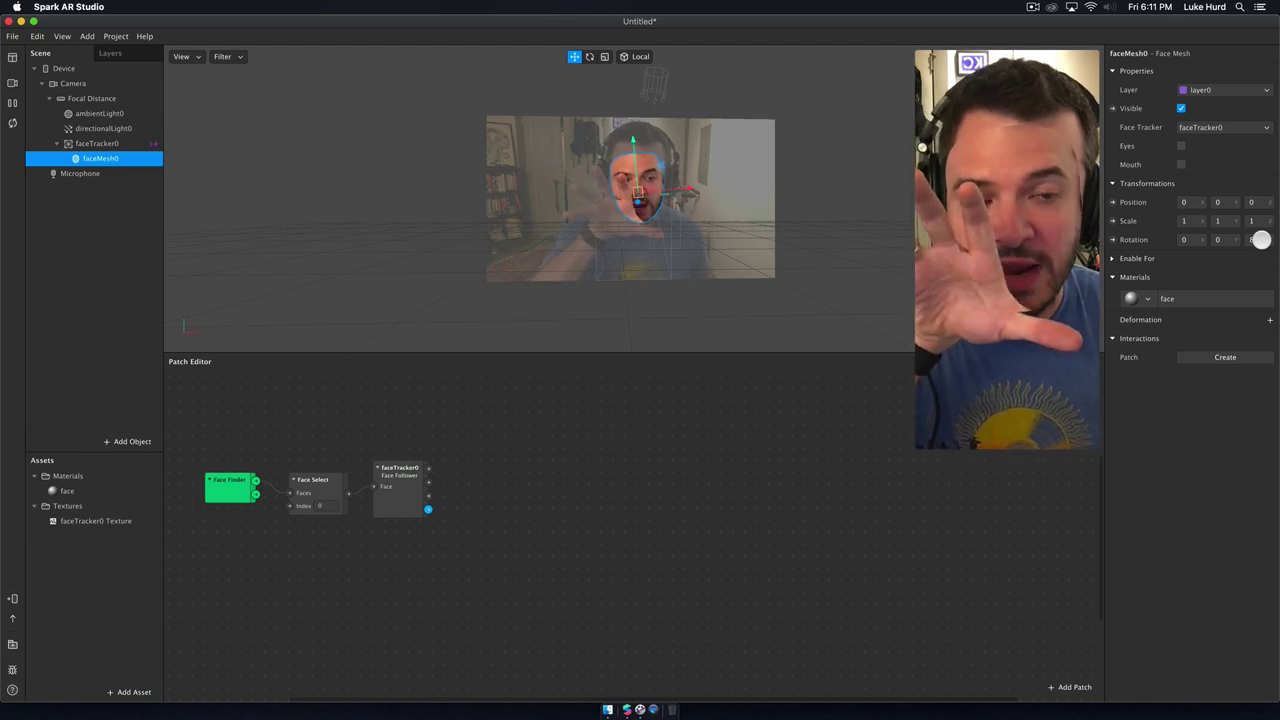
{"action": "left_click", "coordinate": [1188, 239]}
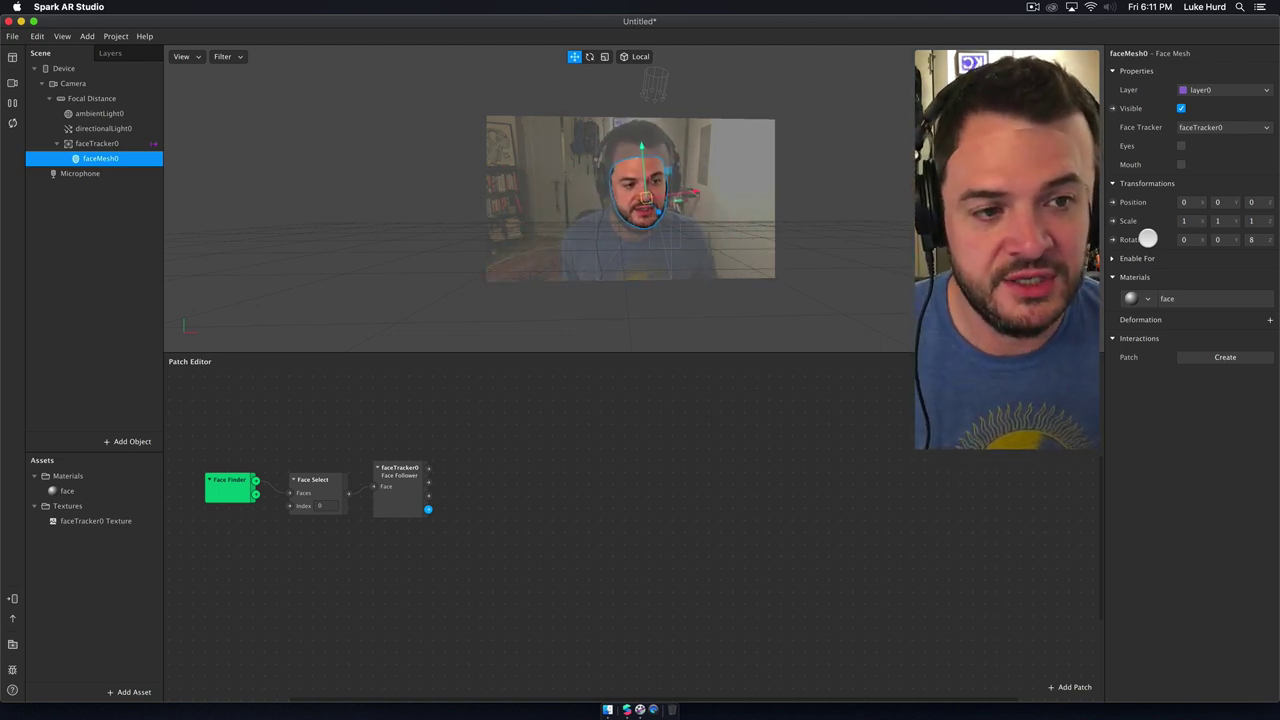
{"action": "left_click", "coordinate": [1252, 240]}
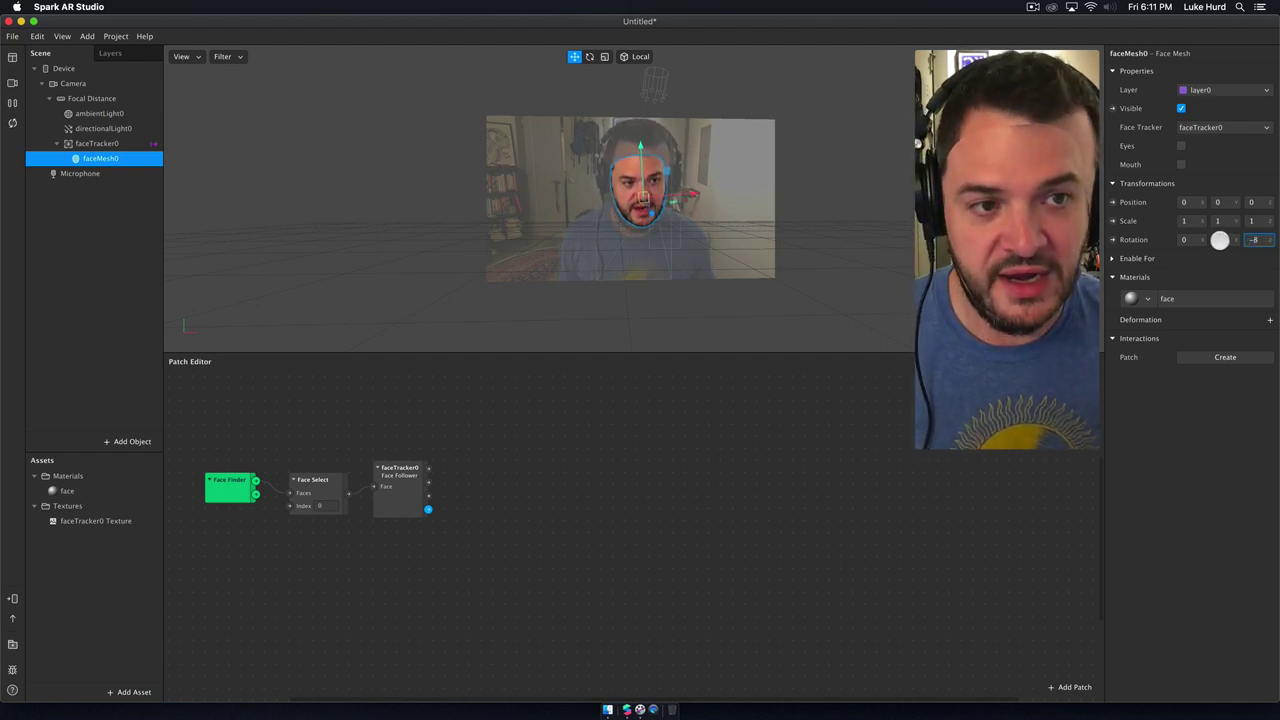
{"action": "key", "text": "Return"}
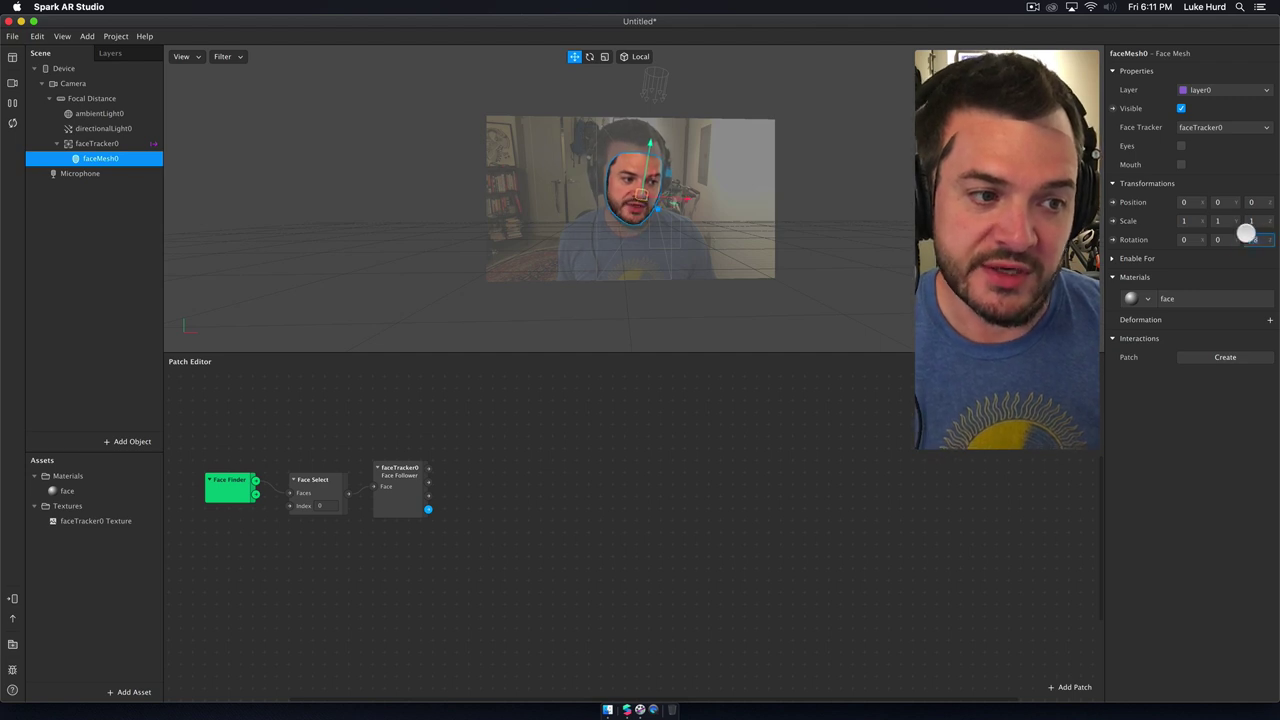
{"action": "left_click", "coordinate": [1250, 240]}
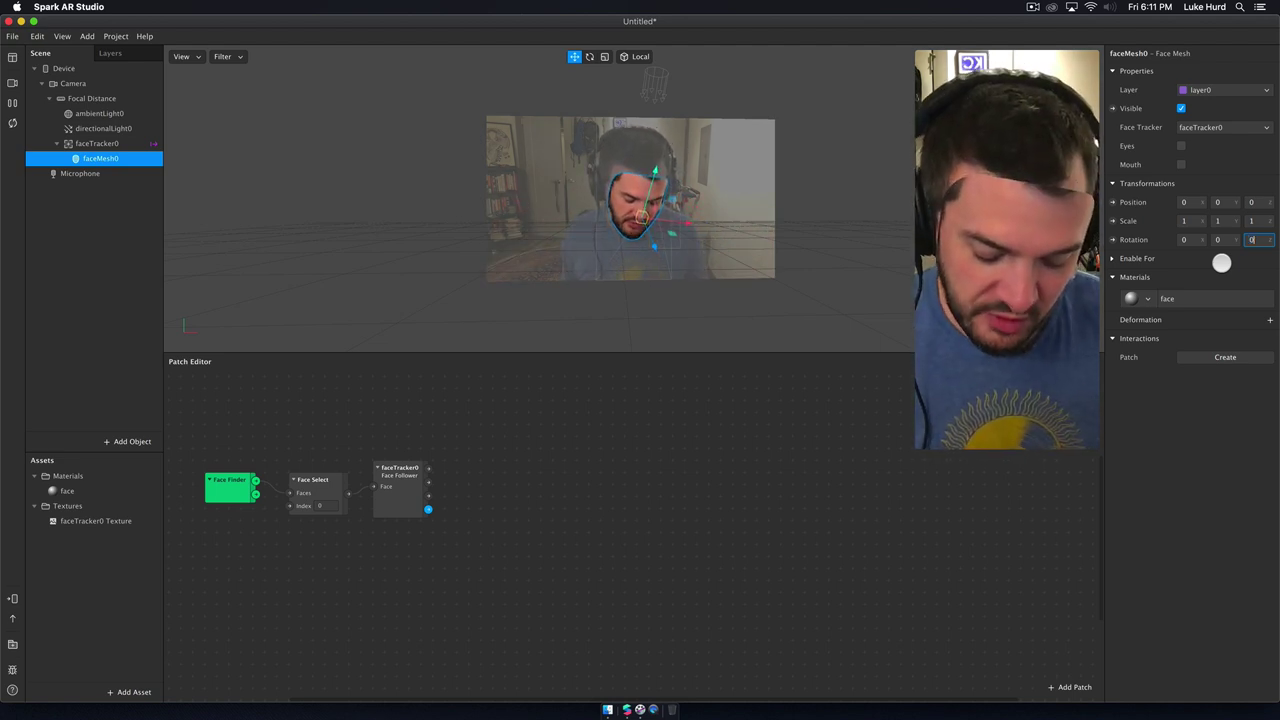
{"action": "key", "text": "Return"}
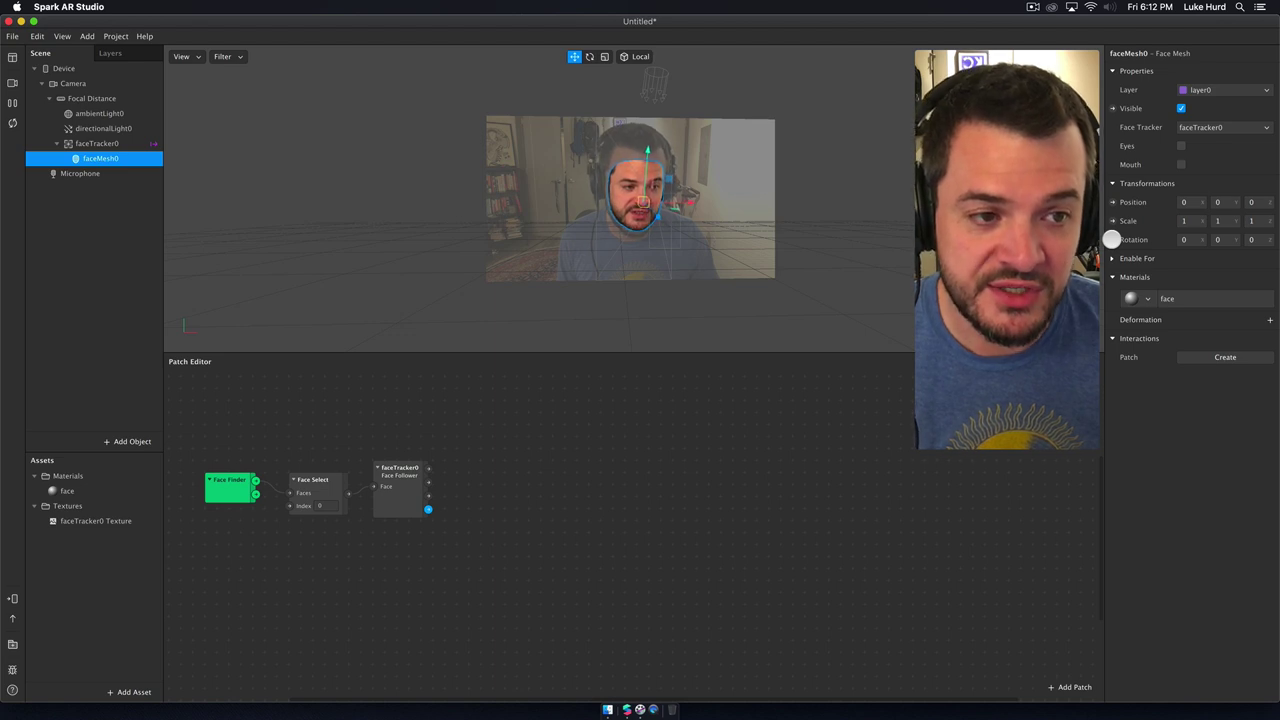
Step: Create a 3D Rotation patch for faceMesh0 and place it level with the faceTracker0 patch, leaving space between them
{"action": "left_click", "coordinate": [1112, 240]}
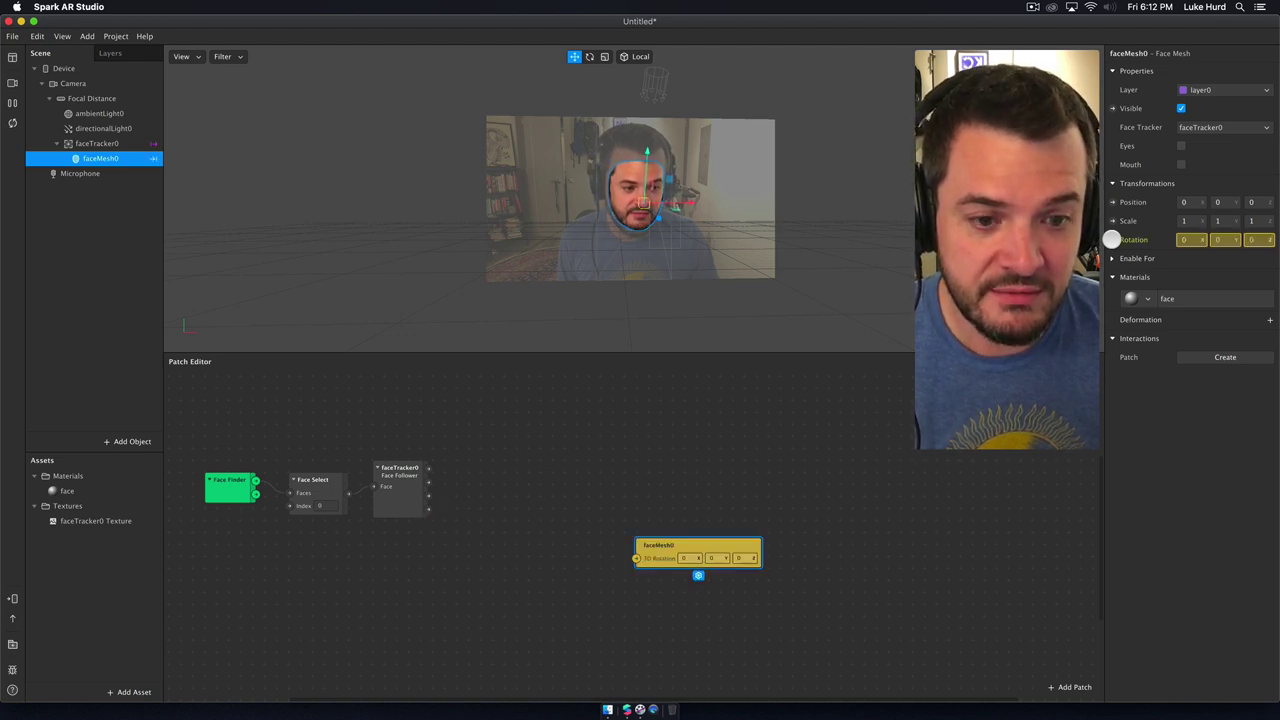
{"action": "left_click_drag", "start_coordinate": [735, 548], "coordinate": [746, 492]}
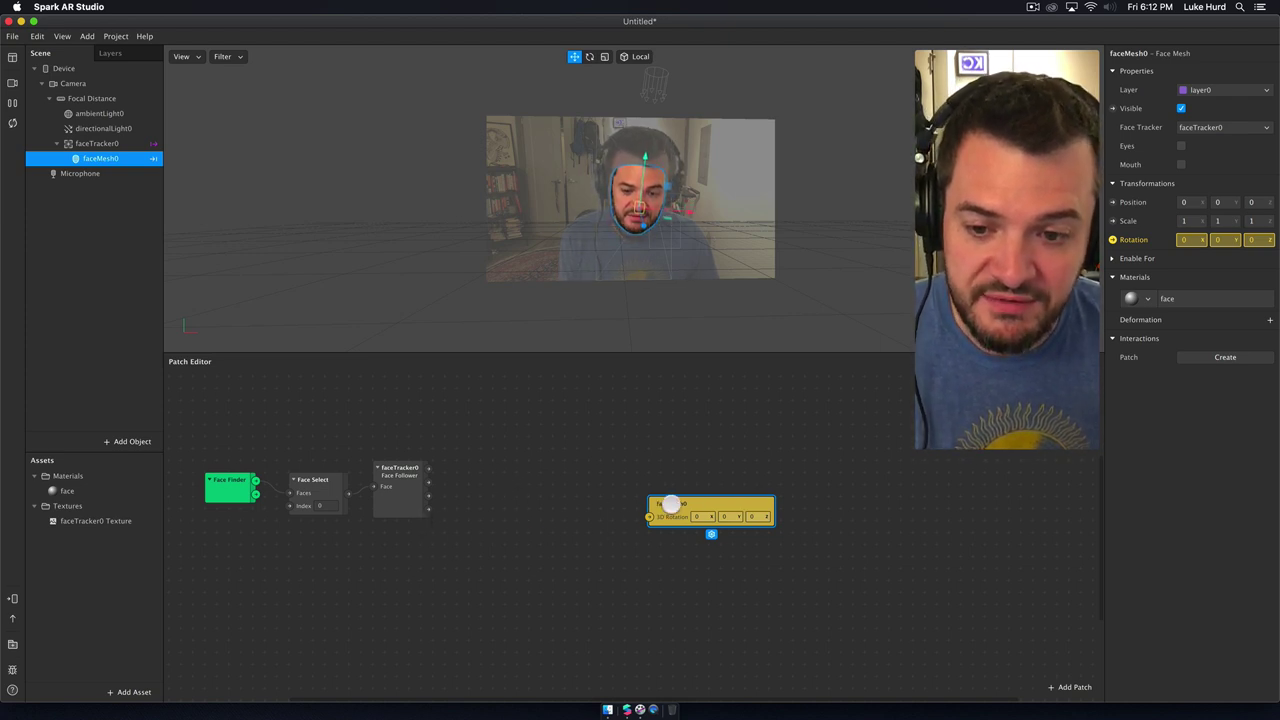
{"action": "left_click_drag", "start_coordinate": [688, 511], "coordinate": [698, 487]}
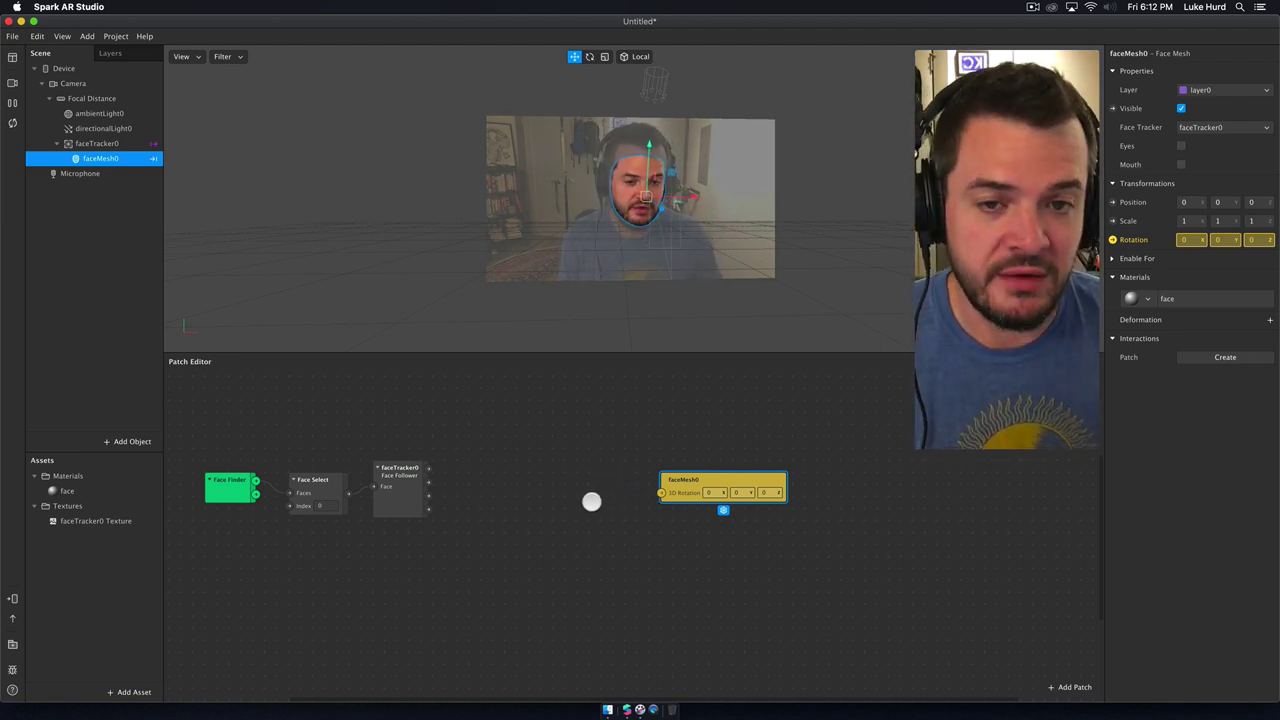
{"action": "right_click", "coordinate": [544, 544]}
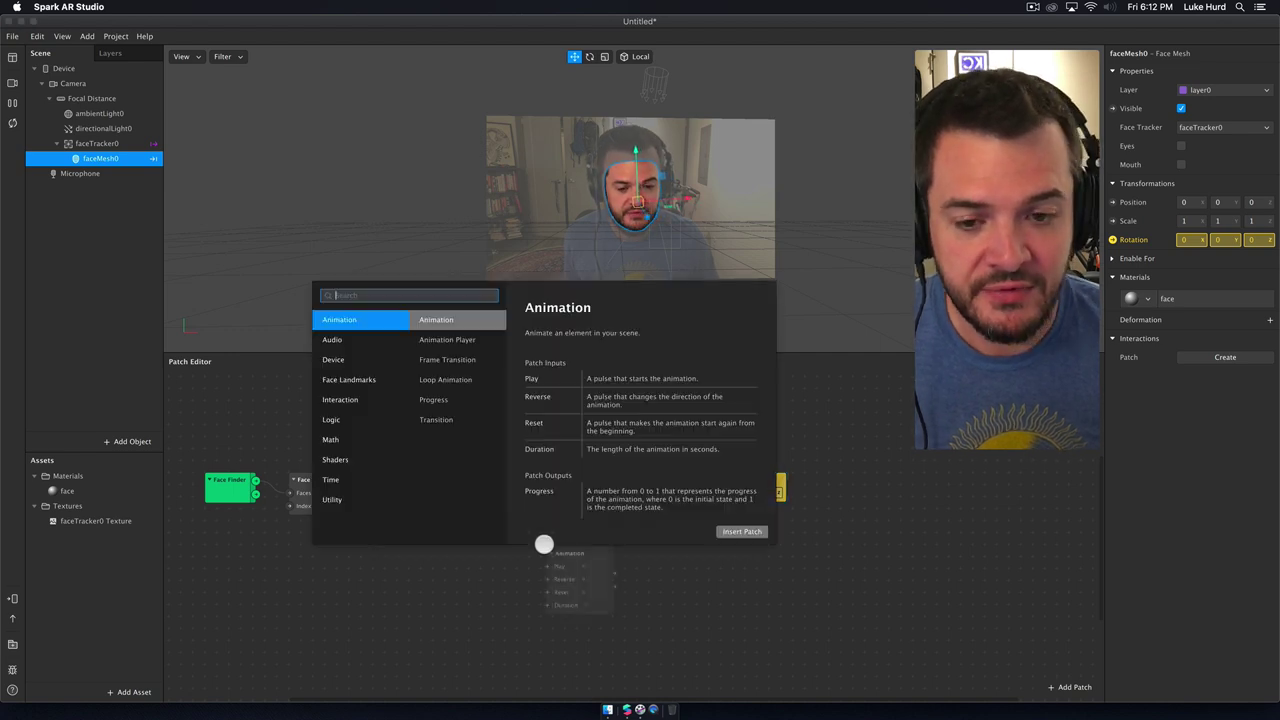
{"action": "type", "text": "mo"}
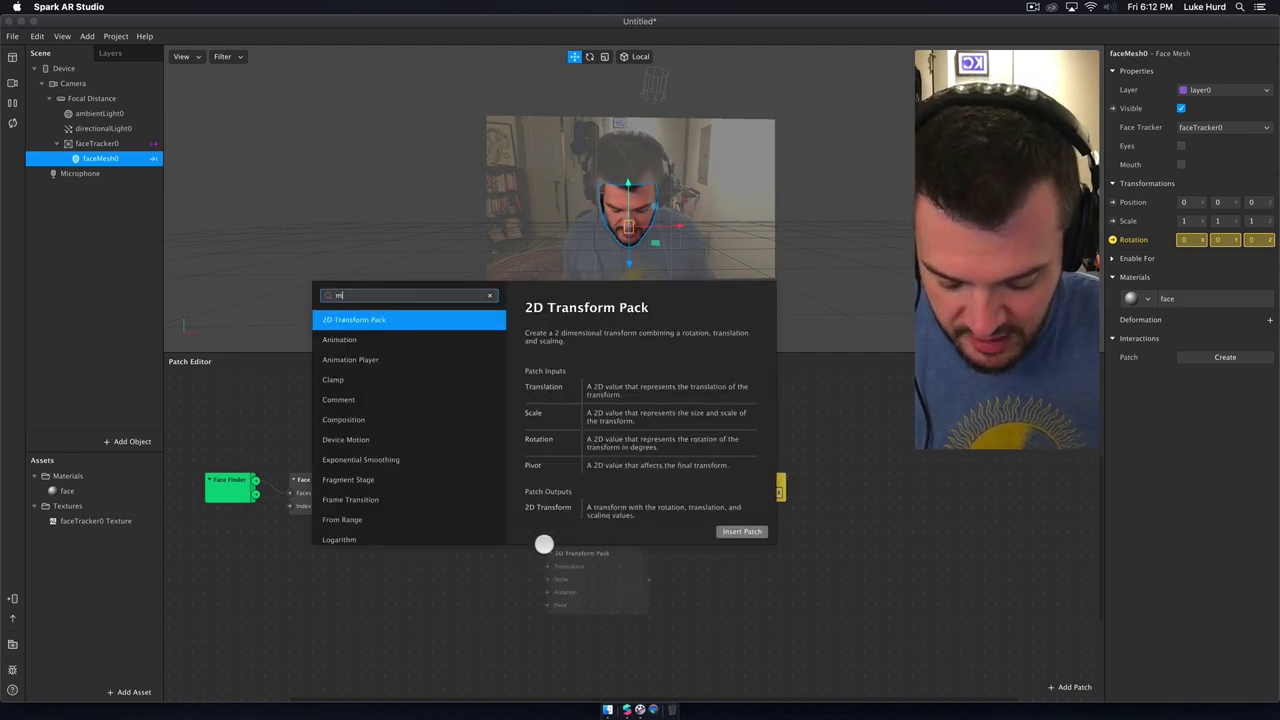
{"action": "left_click", "coordinate": [551, 607]}
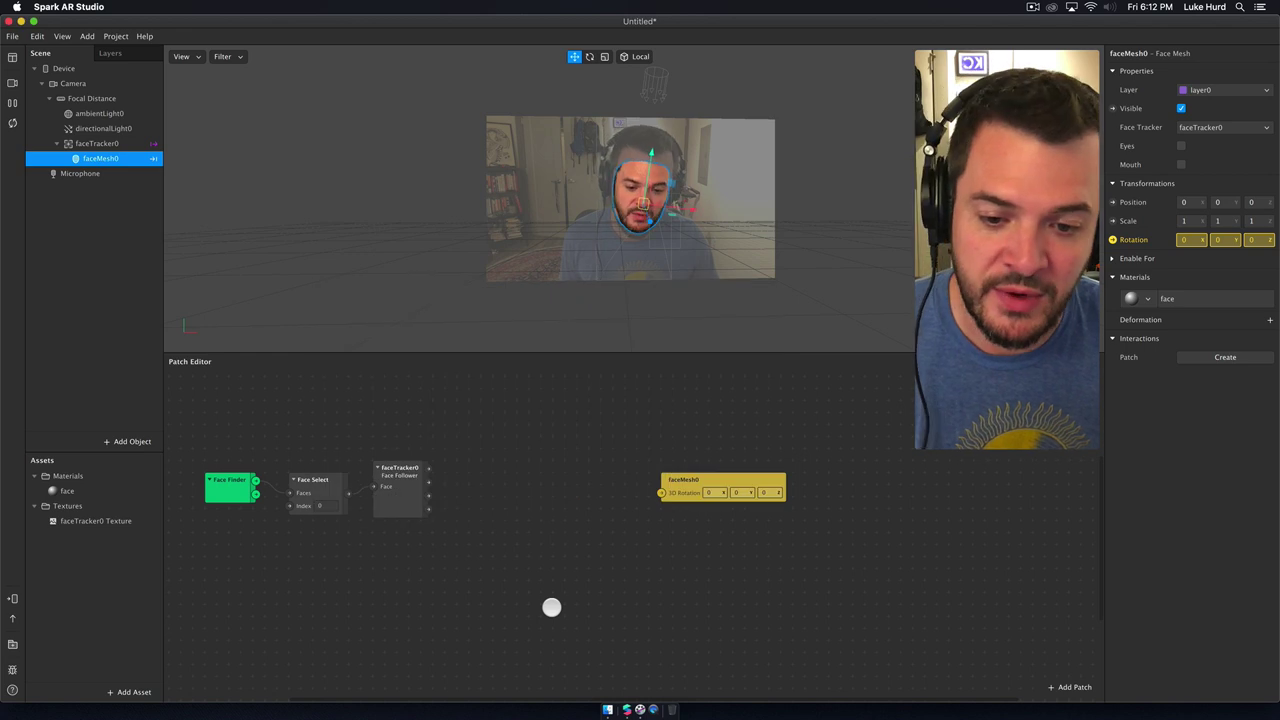
{"action": "right_click", "coordinate": [533, 519]}
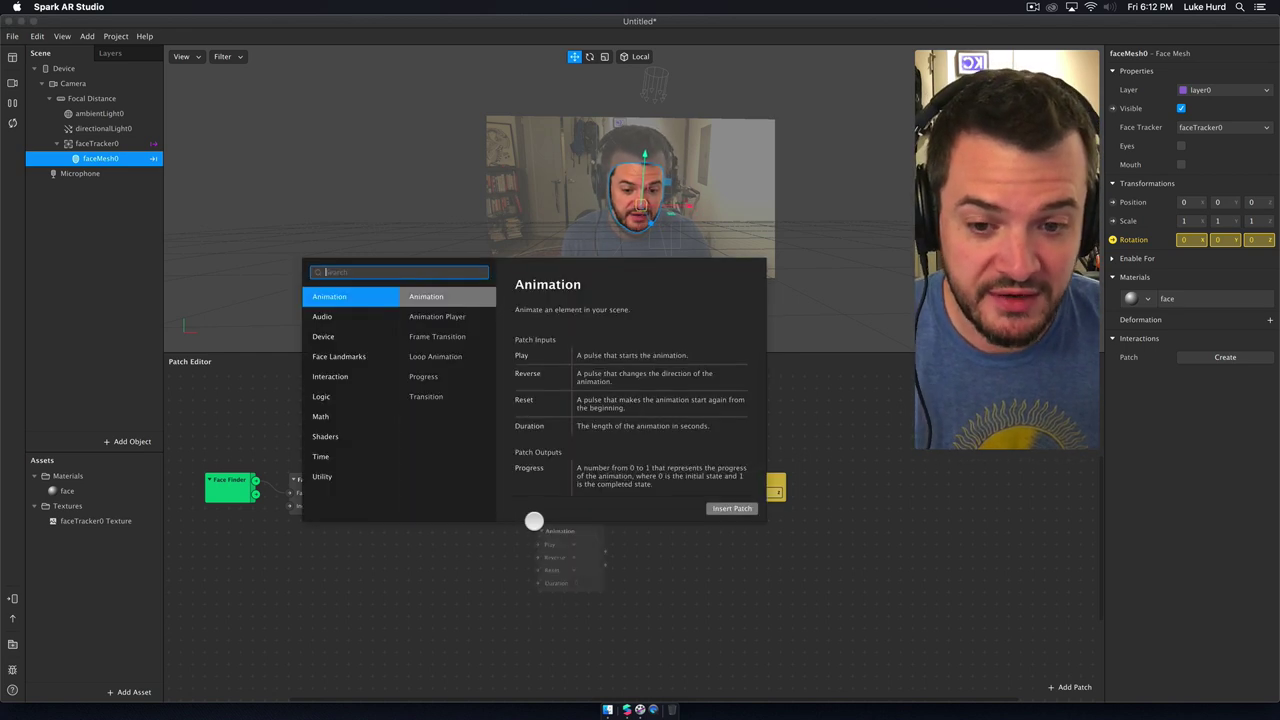
{"action": "left_click", "coordinate": [487, 544]}
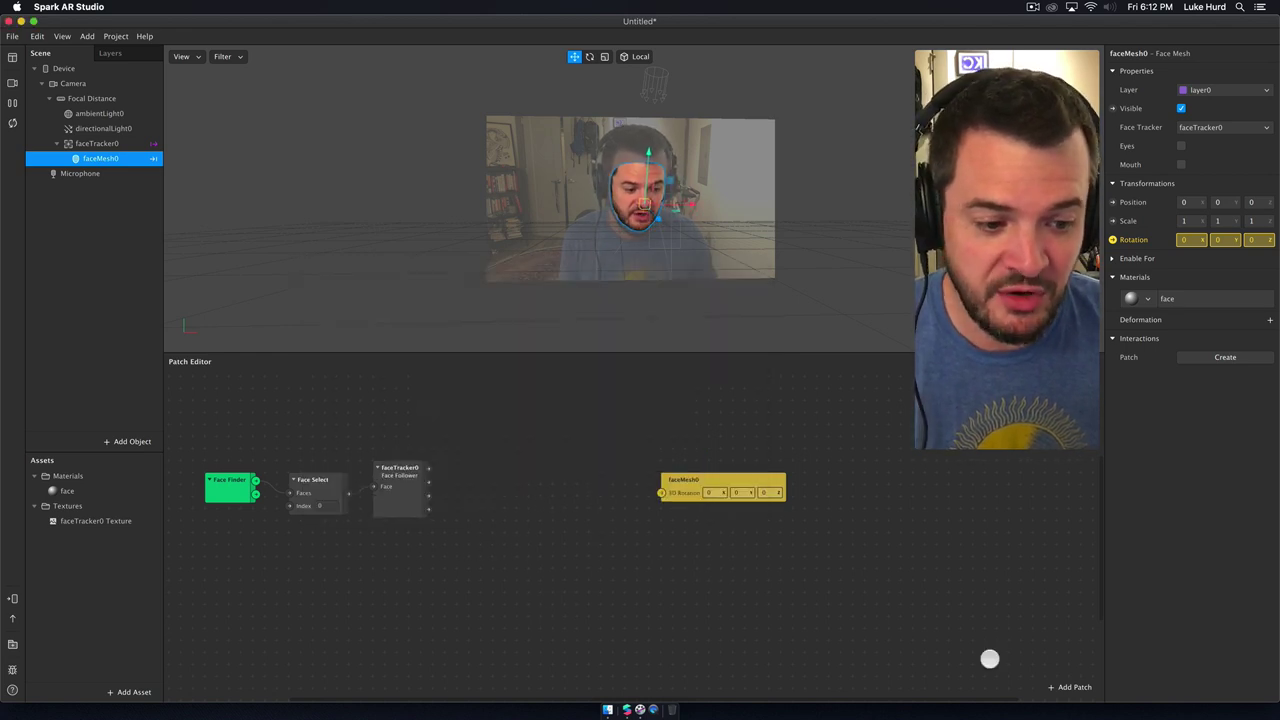
{"action": "left_click", "coordinate": [1072, 687]}
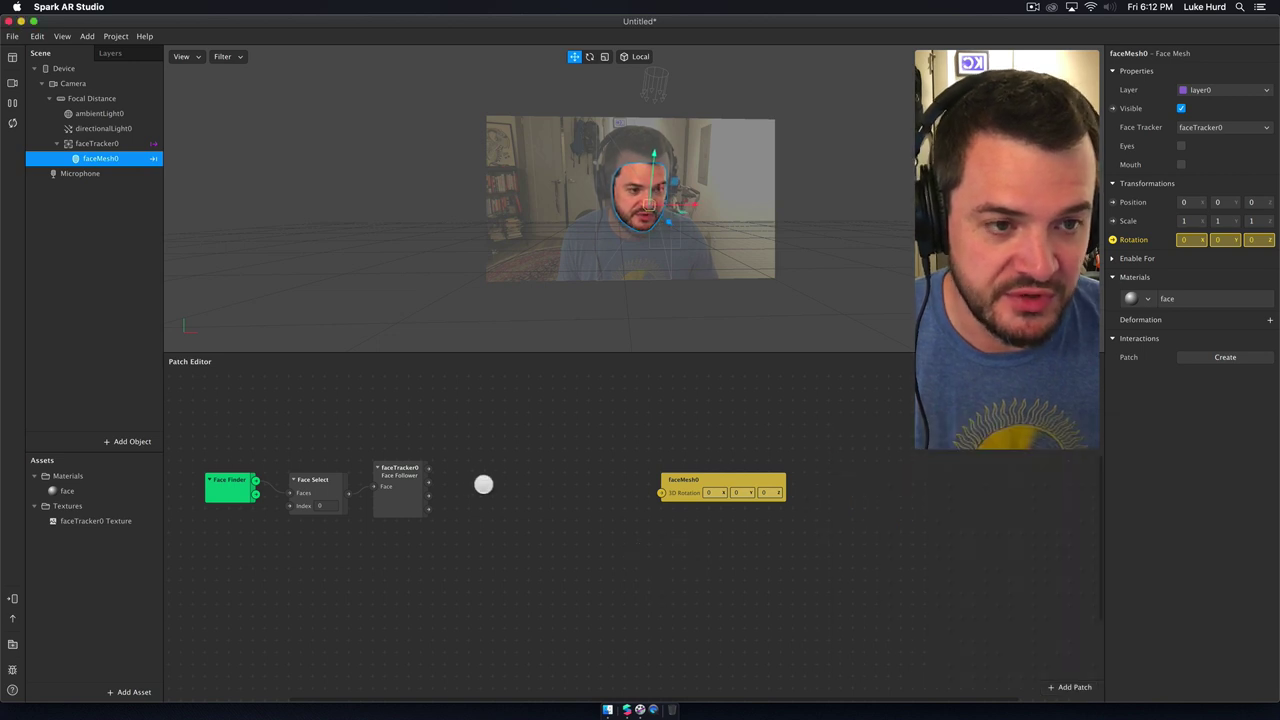
{"action": "left_click", "coordinate": [484, 485]}
Step: Insert a Mouth Open interaction patch and place it in the empty area below the faceTracker0 patch
{"action": "right_click", "coordinate": [536, 525]}
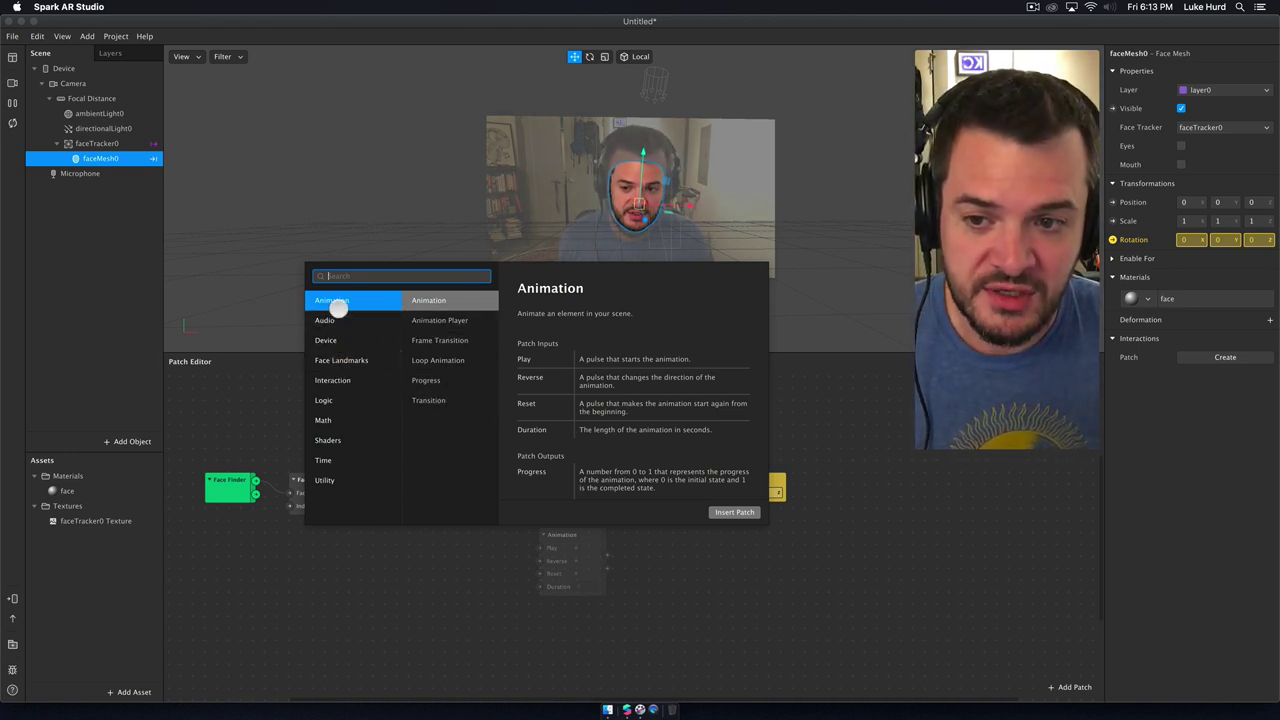
{"action": "left_click", "coordinate": [340, 378]}
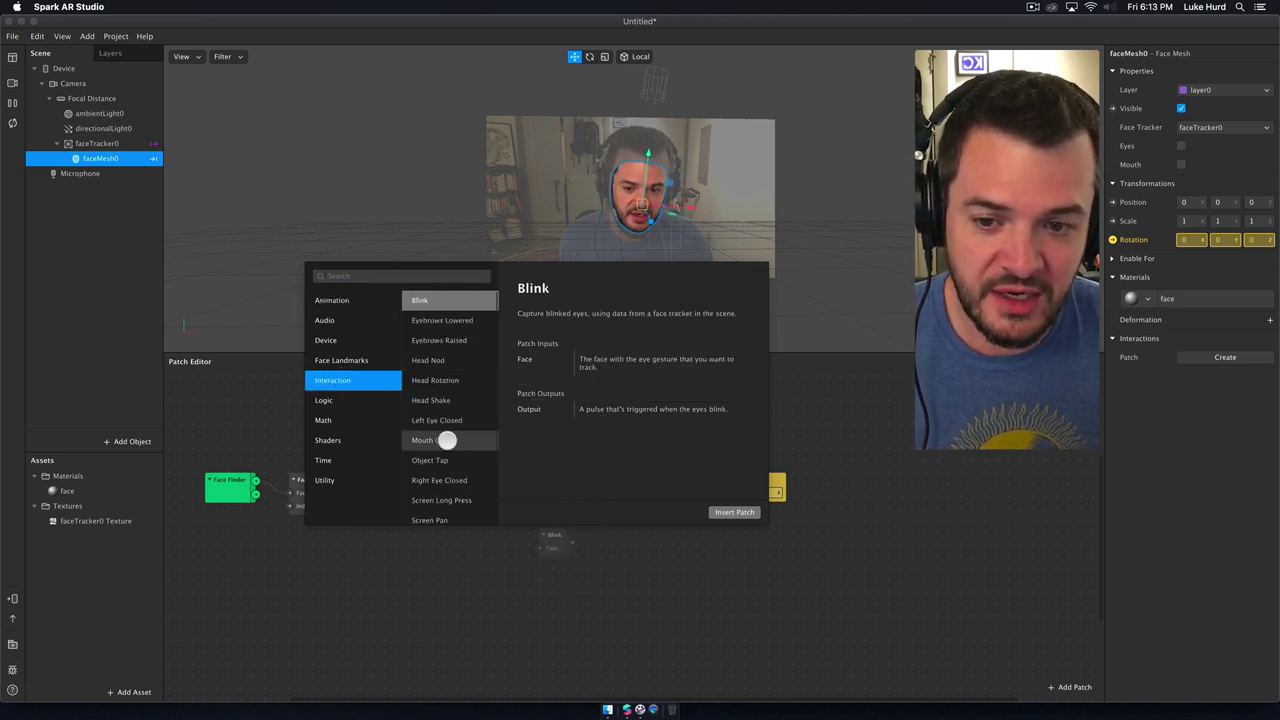
{"action": "left_click", "coordinate": [445, 440]}
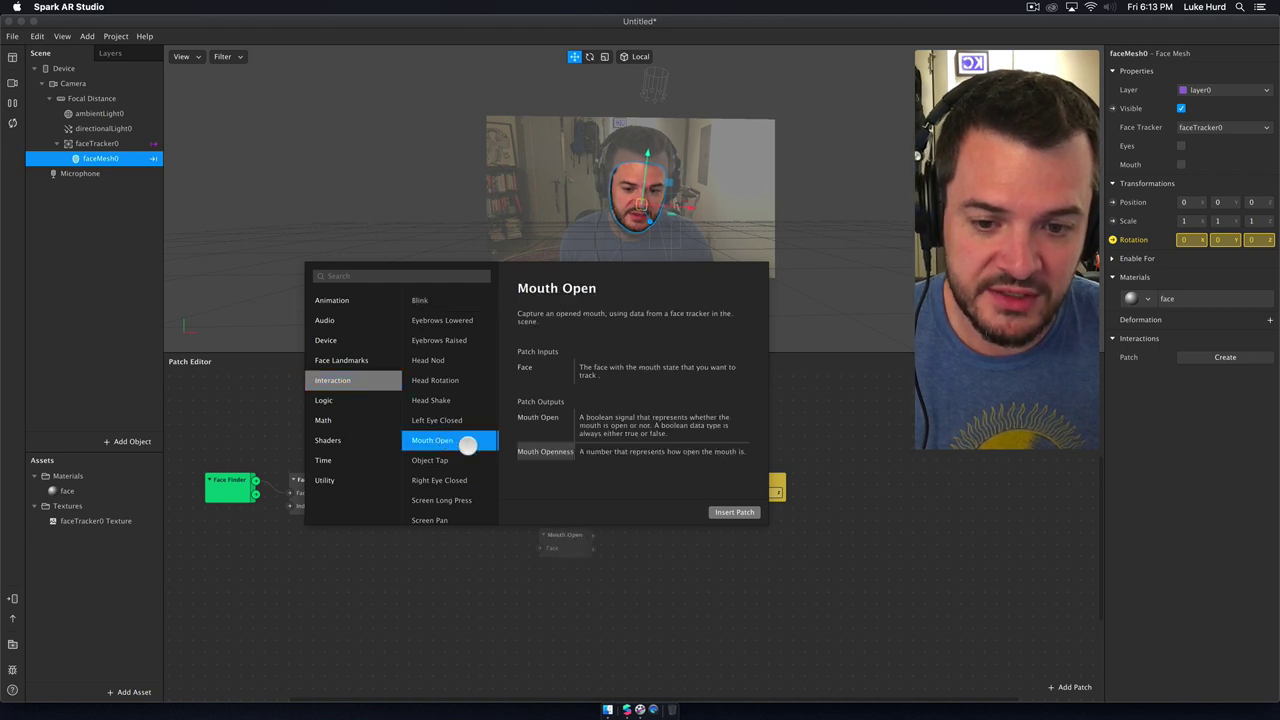
{"action": "left_click", "coordinate": [747, 511]}
{"action": "left_click_drag", "start_coordinate": [586, 546], "coordinate": [477, 596]}
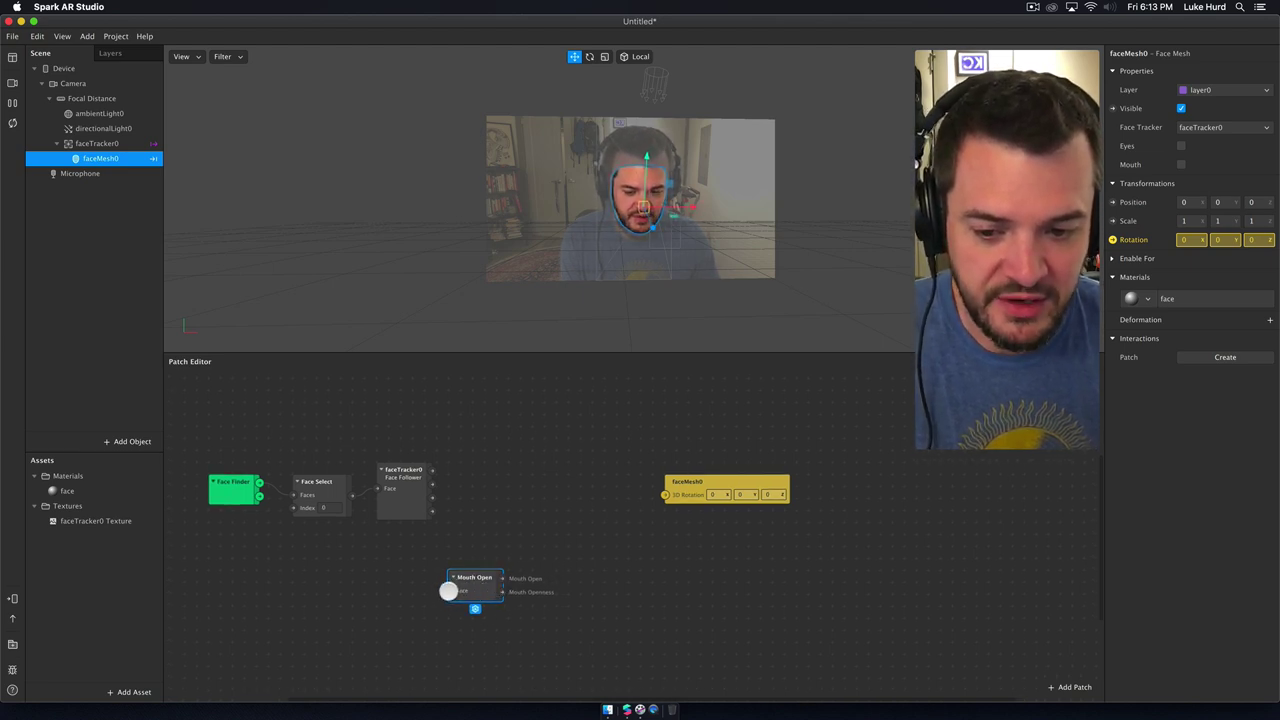
Step: Connect Face Select's output to the Mouth Open patch's Face input and align Mouth Open directly under faceTracker0
{"action": "scroll", "coordinate": [448, 591], "scroll_direction": "down", "scroll_amount": 1}
{"action": "left_click_drag", "start_coordinate": [448, 591], "coordinate": [351, 489]}
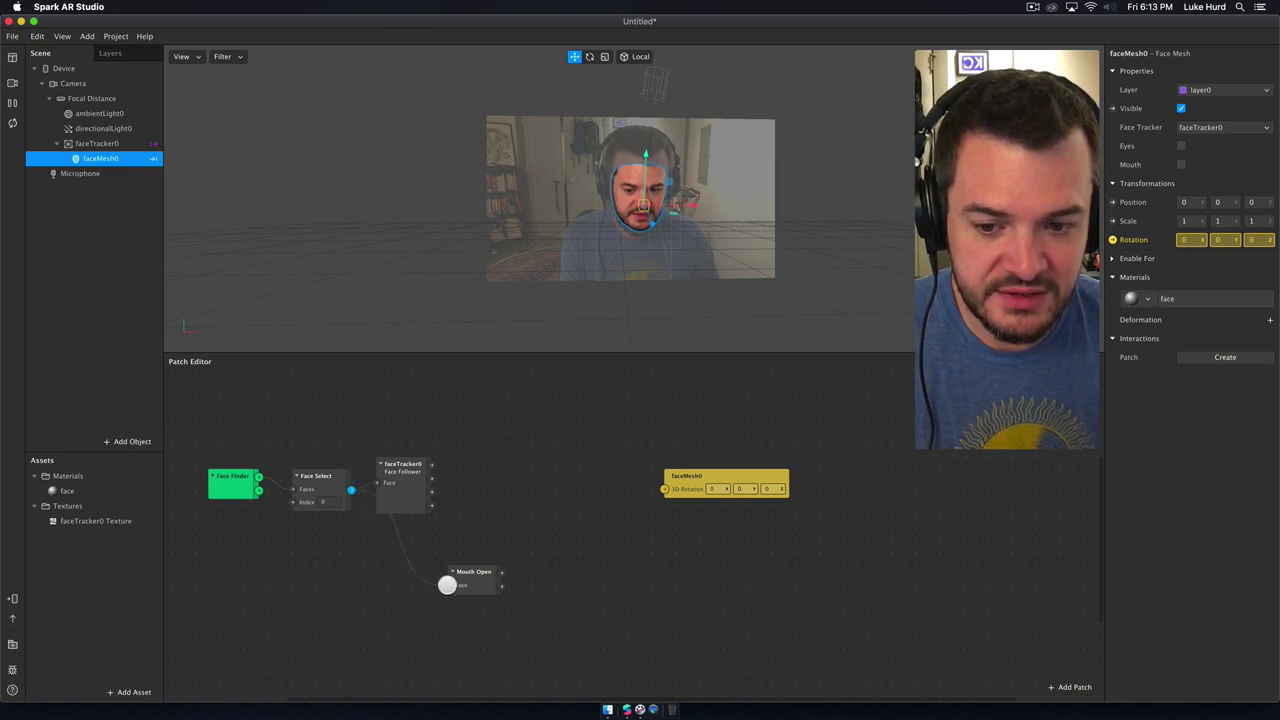
{"action": "left_click_drag", "start_coordinate": [474, 580], "coordinate": [398, 570]}
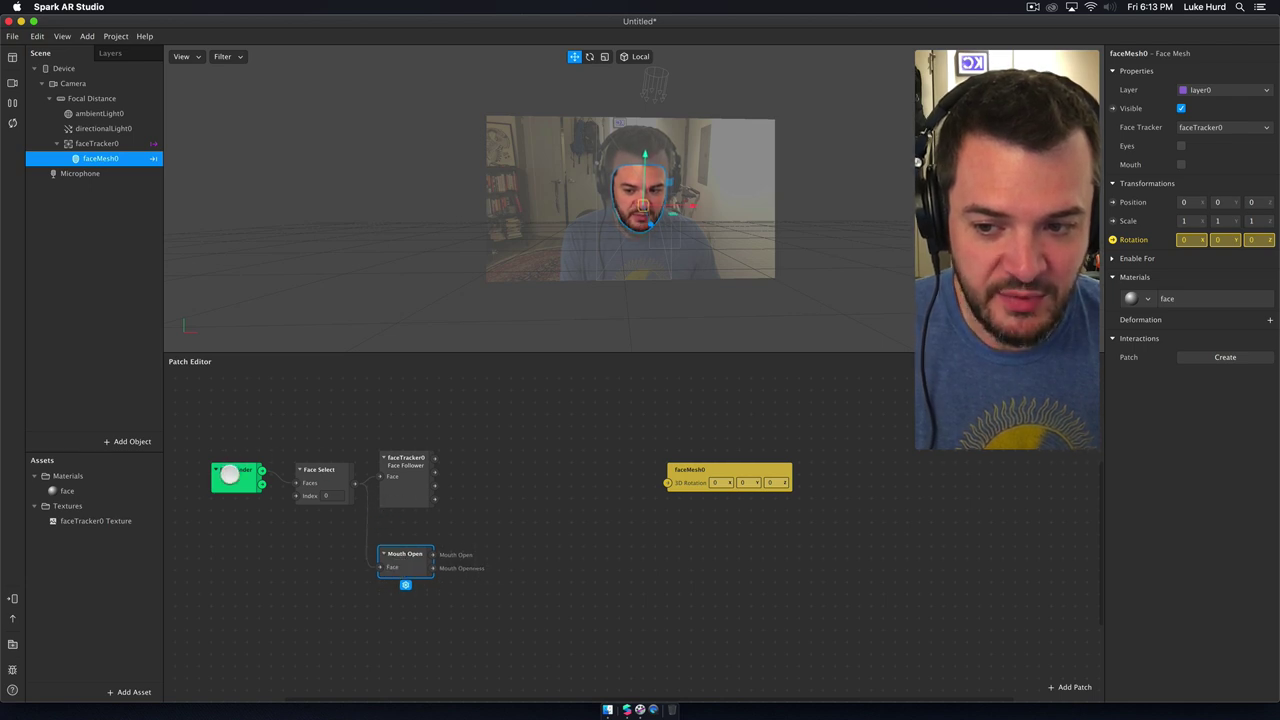
{"action": "left_click", "coordinate": [230, 474]}
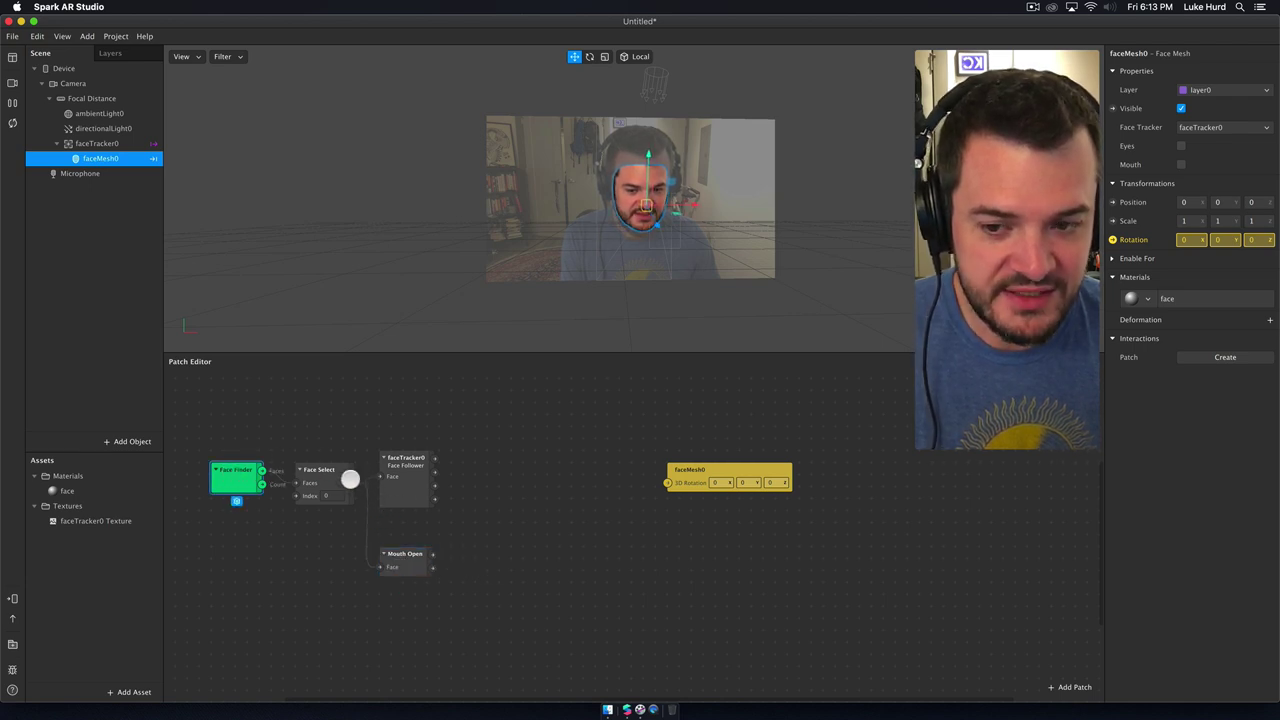
{"action": "left_click", "coordinate": [345, 478]}
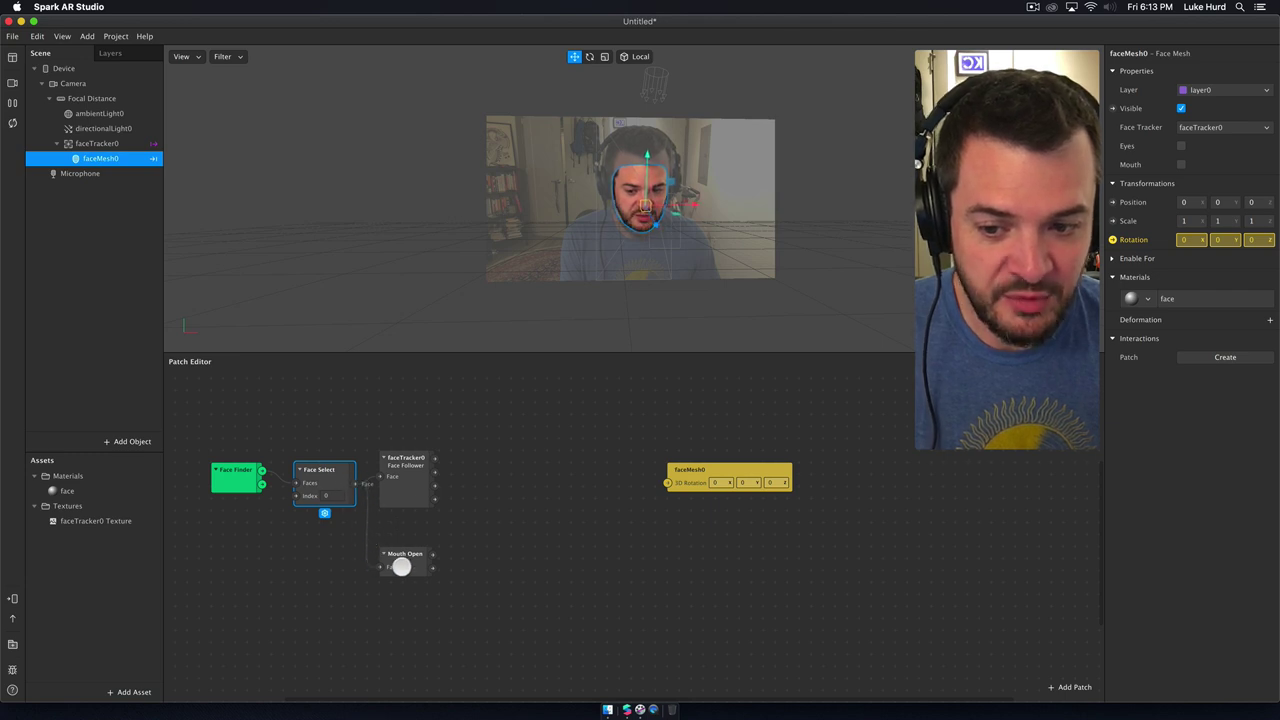
Step: Delete the faceTracker0 Face Follower patch from the graph, leaving Mouth Open connected to Face Select
{"action": "left_click", "coordinate": [405, 567]}
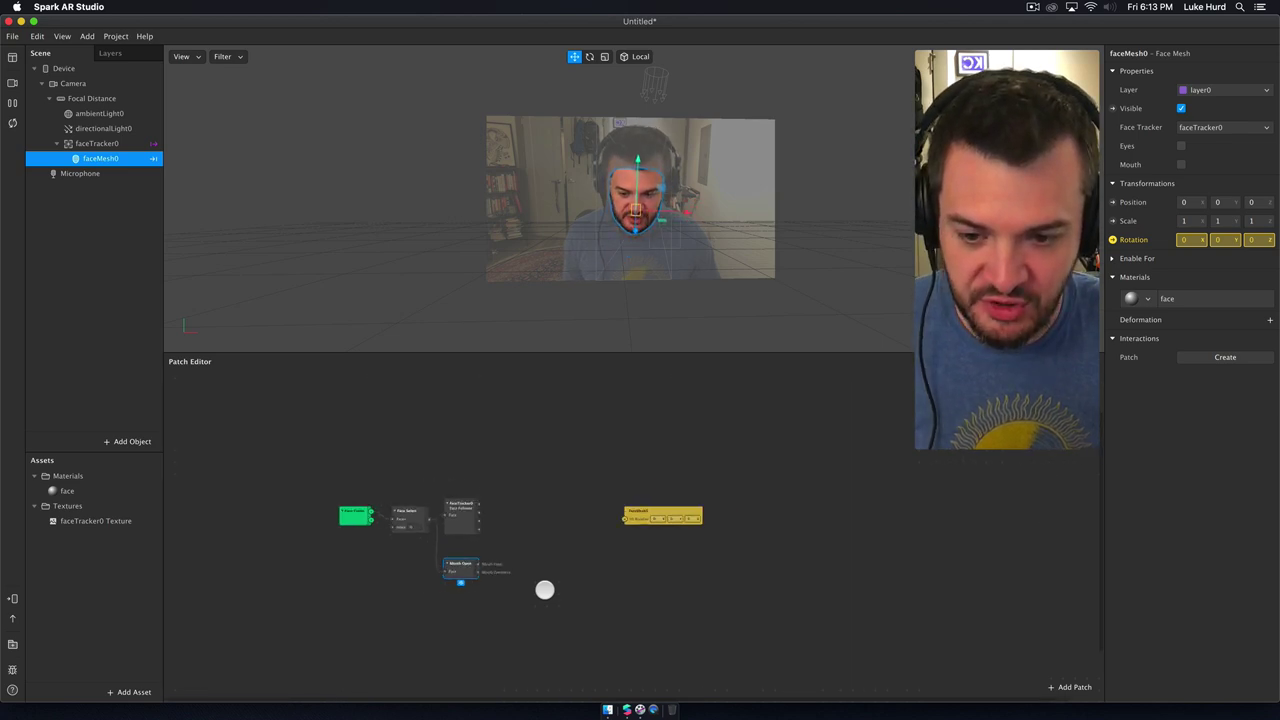
{"action": "scroll", "coordinate": [544, 590], "scroll_direction": "up", "scroll_amount": 5}
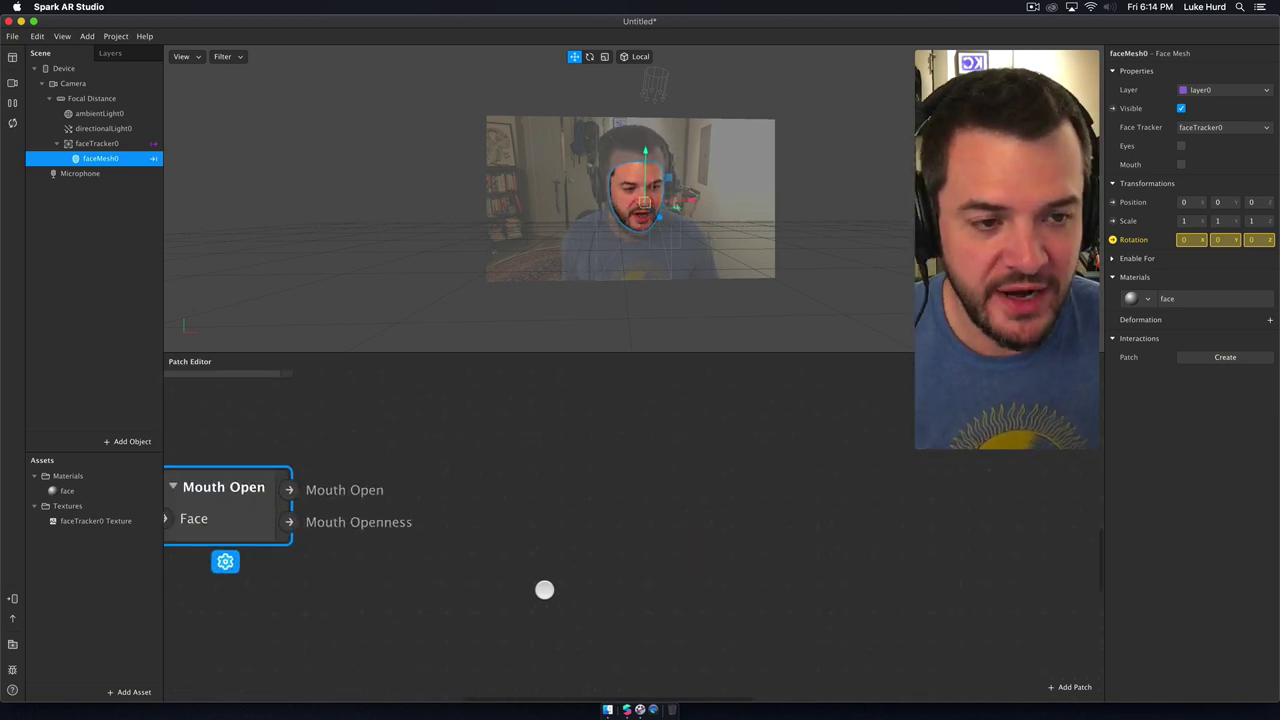
{"action": "scroll", "coordinate": [526, 589], "scroll_direction": "down", "scroll_amount": 5}
{"action": "scroll", "coordinate": [527, 588], "scroll_direction": "down", "scroll_amount": 3}
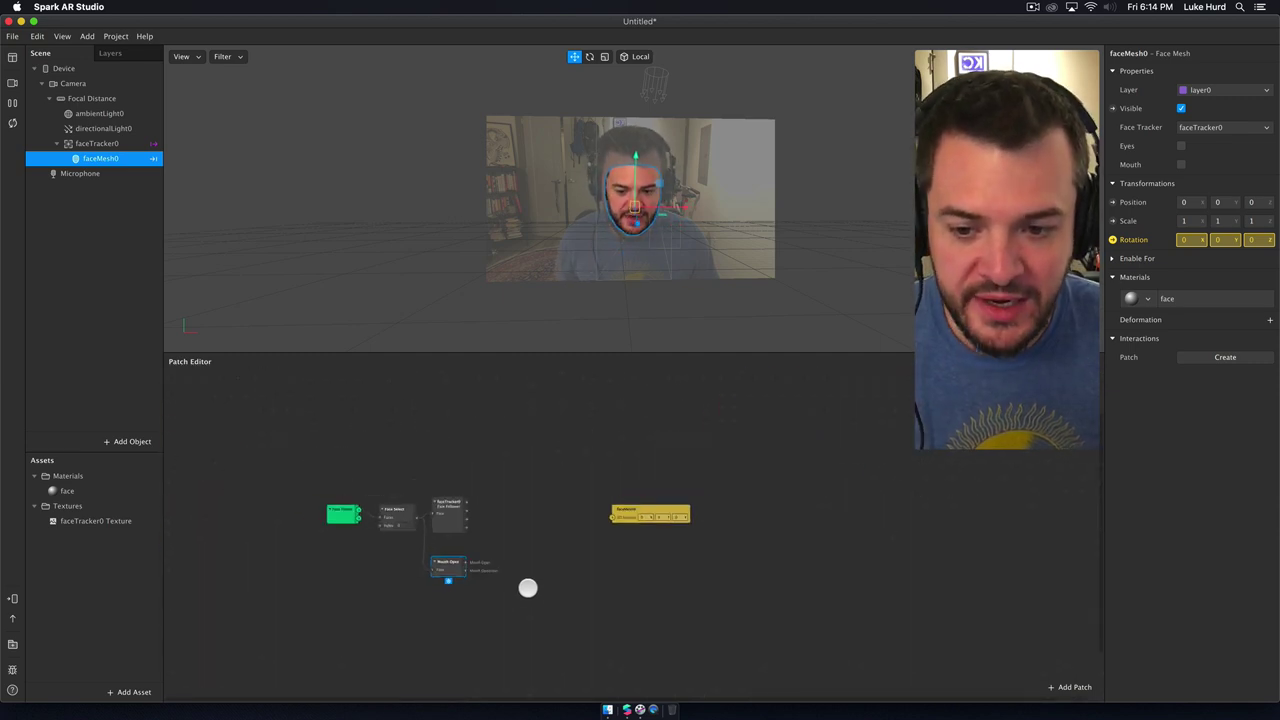
{"action": "scroll", "coordinate": [511, 576], "scroll_direction": "up", "scroll_amount": 6}
{"action": "scroll", "coordinate": [510, 577], "scroll_direction": "down", "scroll_amount": 3}
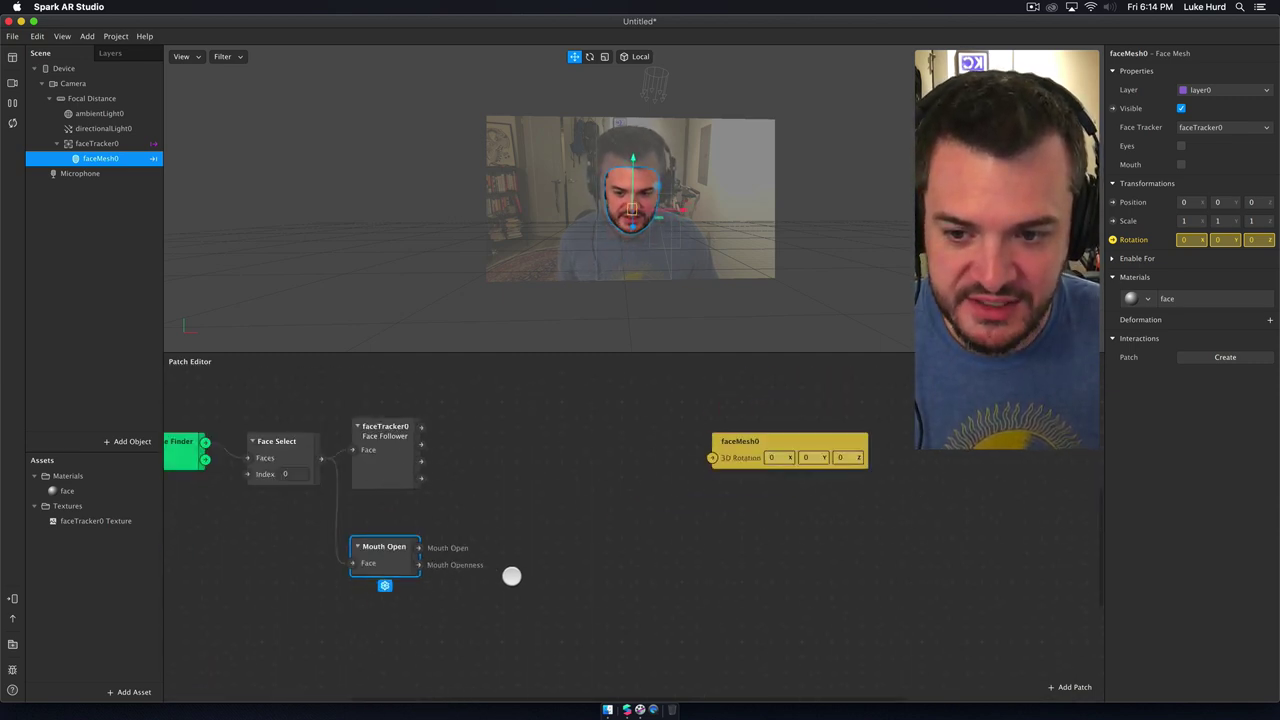
{"action": "scroll", "coordinate": [494, 580], "scroll_direction": "left", "scroll_amount": 5}
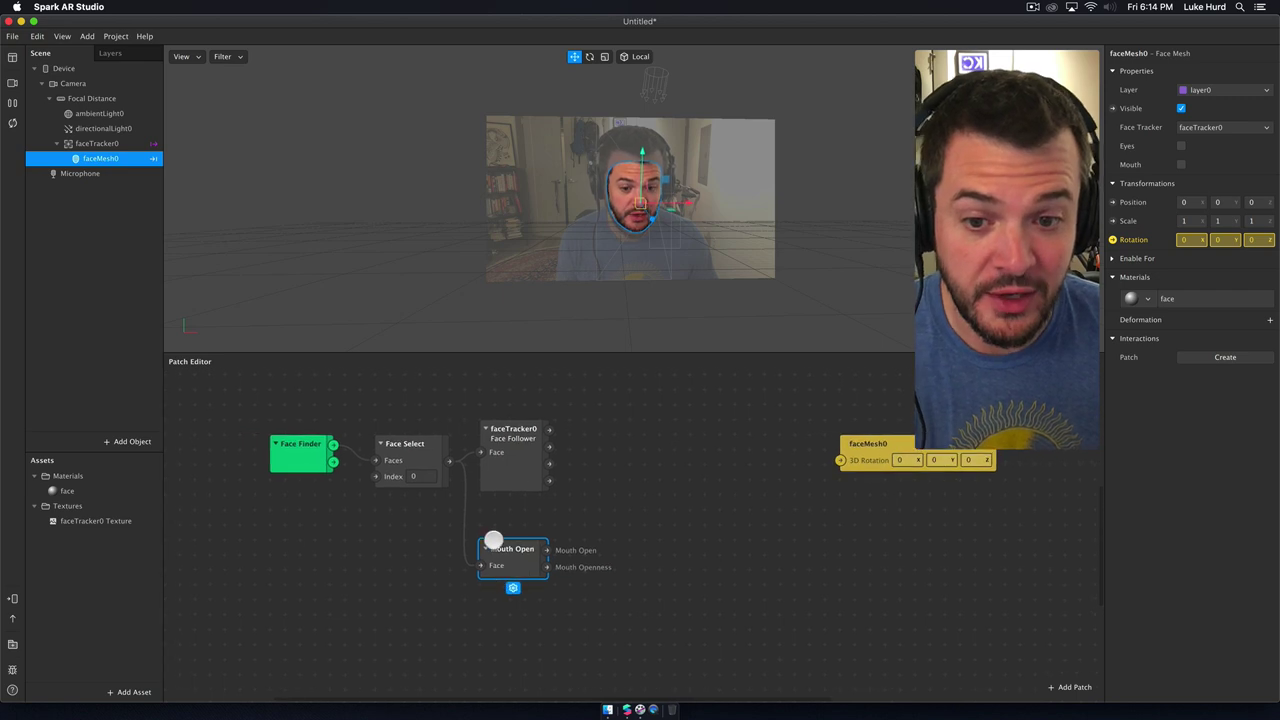
{"action": "mouse_move", "coordinate": [531, 487]}
{"action": "left_mouse_down"}
{"action": "mouse_move", "coordinate": [557, 481]}
{"action": "mouse_move", "coordinate": [533, 481]}
{"action": "mouse_move", "coordinate": [543, 484]}
{"action": "left_mouse_up"}
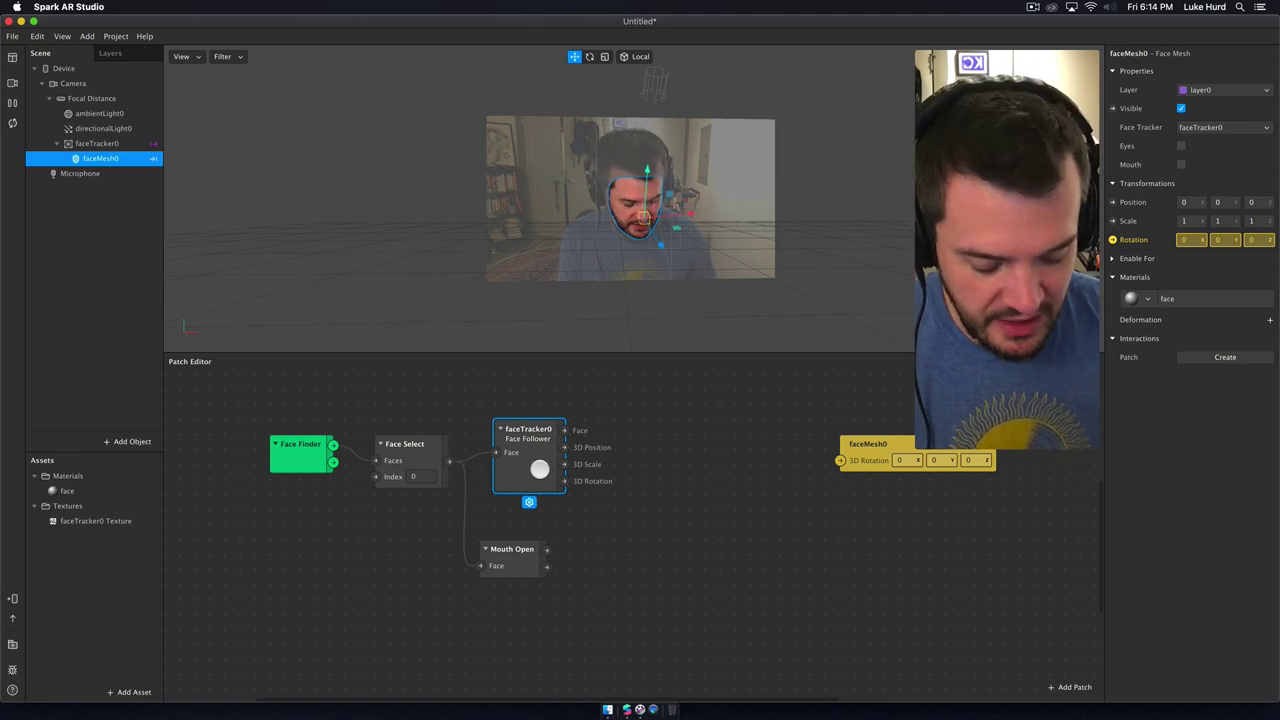
{"action": "key", "text": "BackSpace"}
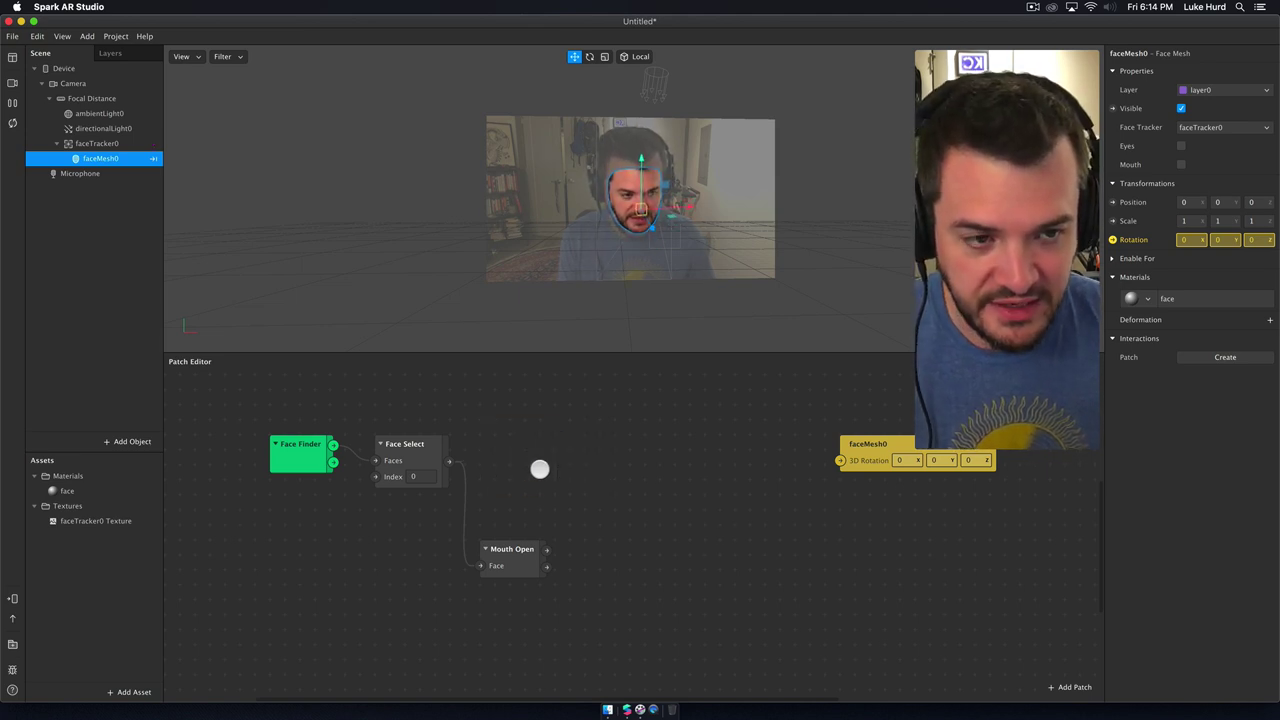
Step: Move the Mouth Open patch level with Face Select and tighten the spacing between Face Finder, Face Select and Mouth Open
{"action": "left_click_drag", "start_coordinate": [516, 553], "coordinate": [515, 446]}
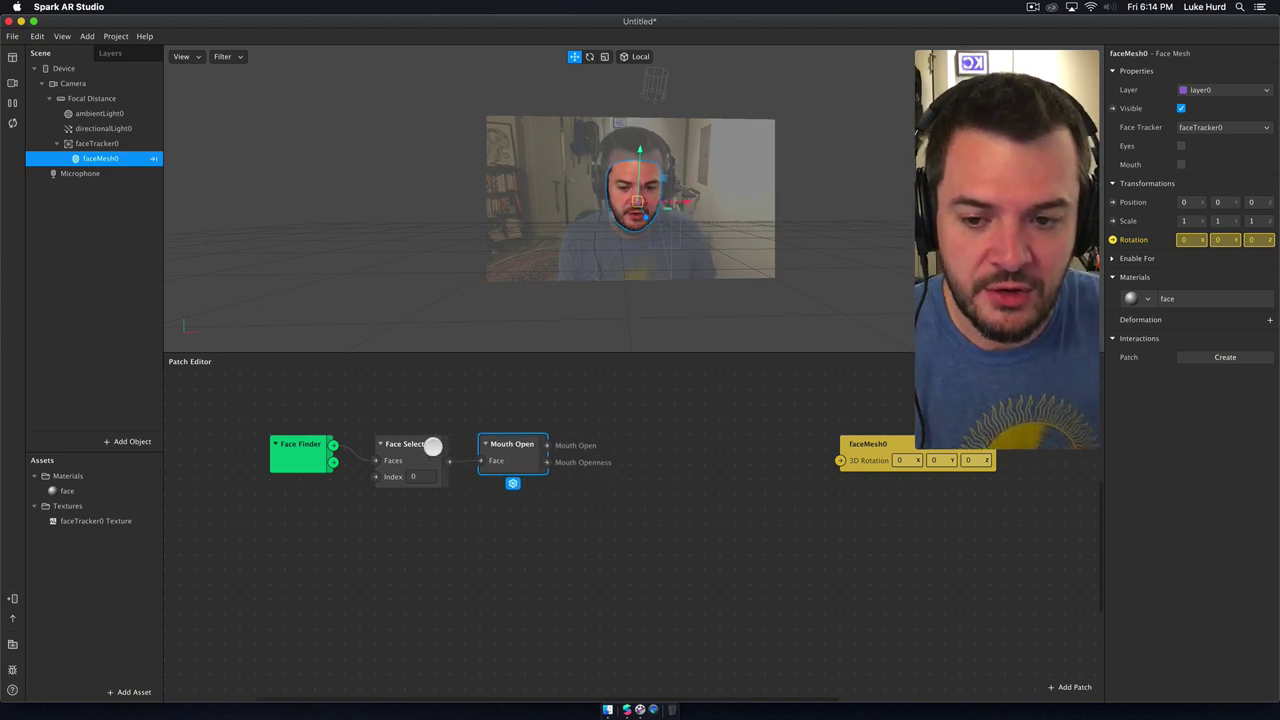
{"action": "left_click_drag", "start_coordinate": [431, 446], "coordinate": [406, 443]}
{"action": "left_click", "coordinate": [304, 457]}
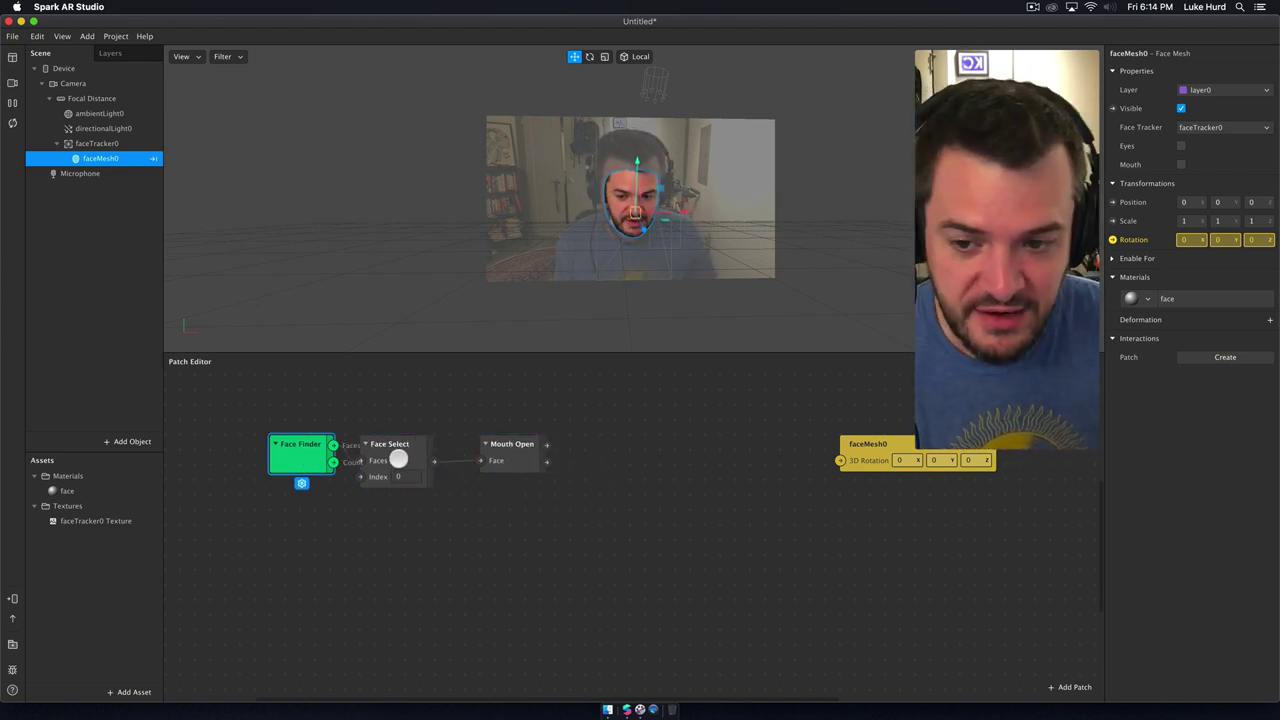
{"action": "left_click", "coordinate": [413, 458]}
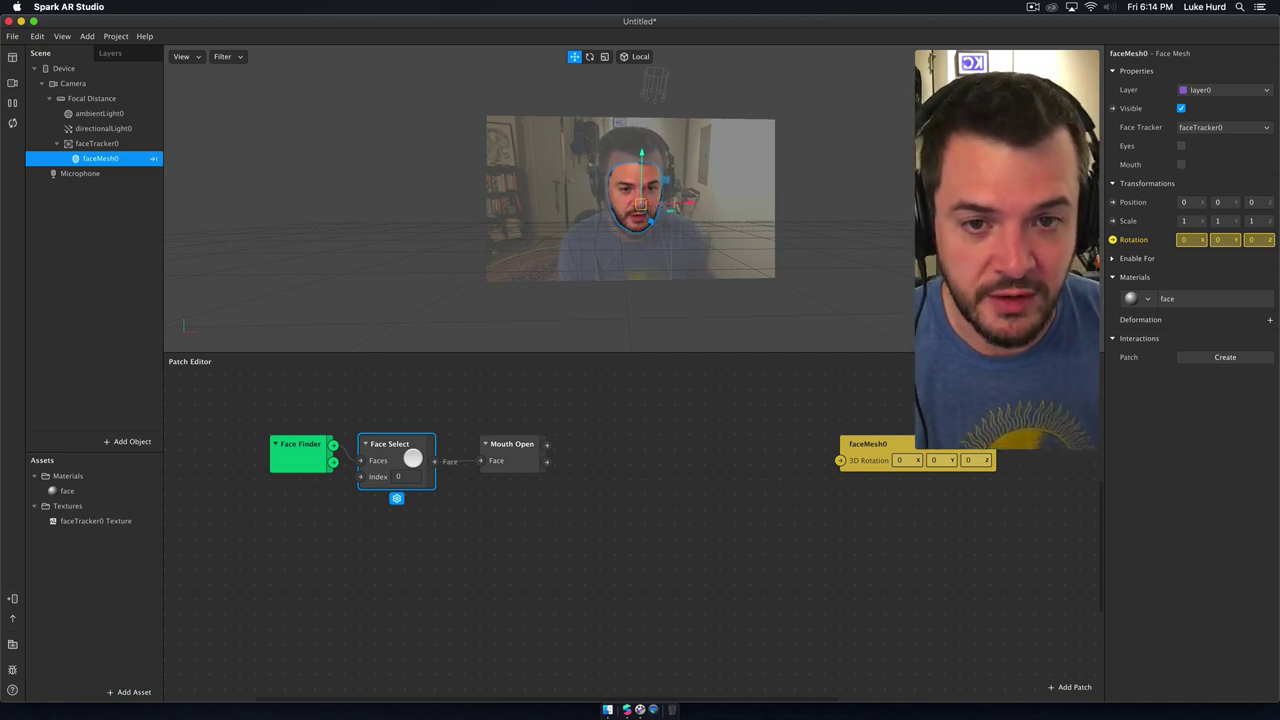
{"action": "left_click_drag", "start_coordinate": [520, 455], "coordinate": [503, 455]}
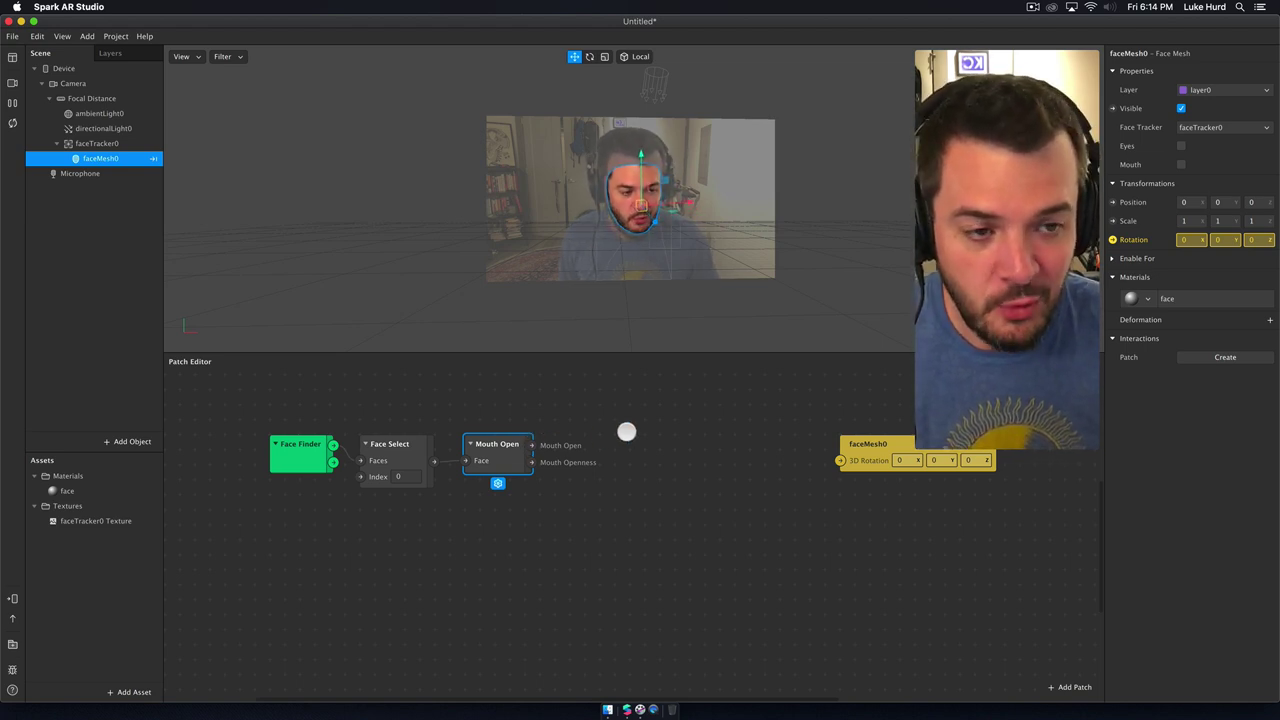
Step: Insert a Loop Animation patch and place it after the Mouth Open patch, level with the row
{"action": "right_click", "coordinate": [611, 536]}
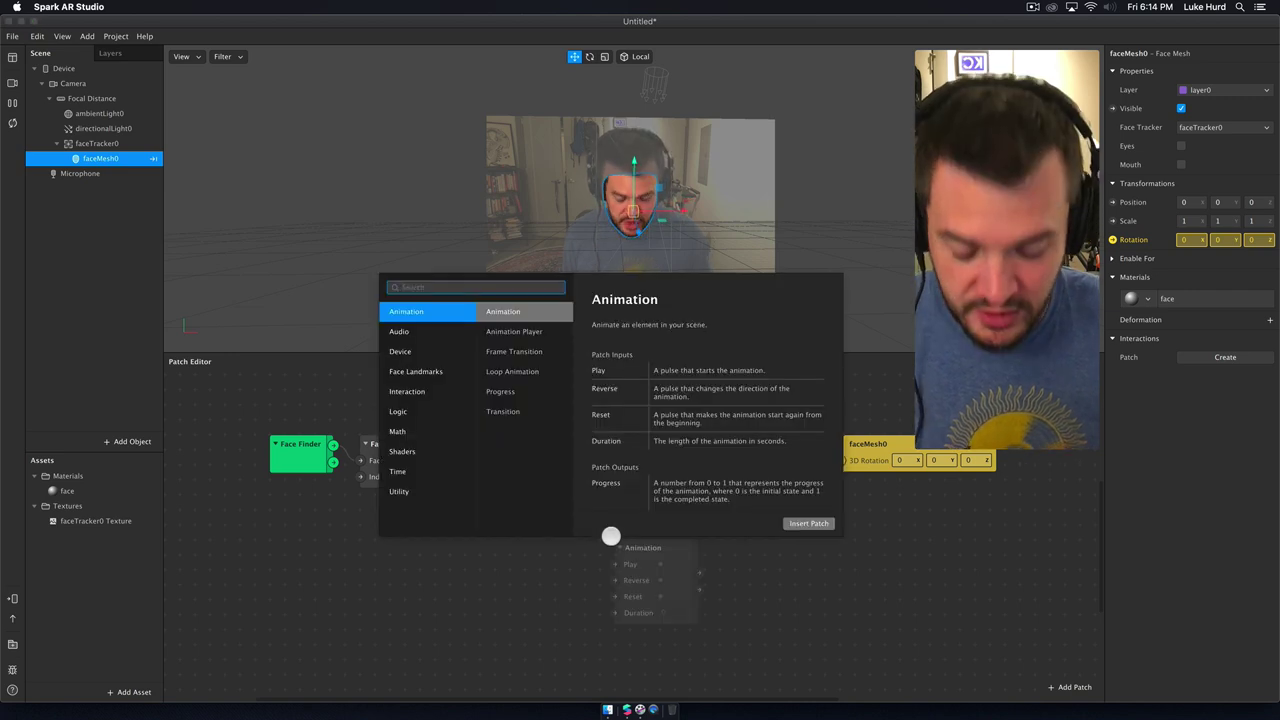
{"action": "type", "text": "loo"}
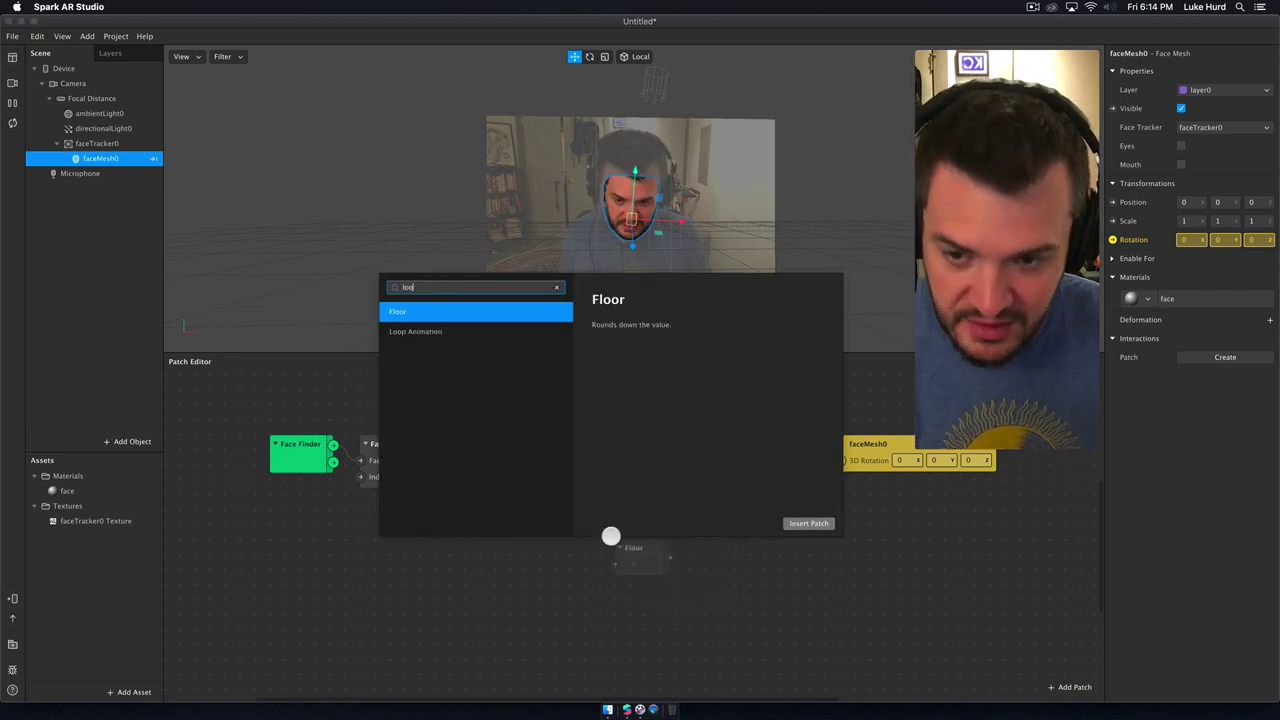
{"action": "type", "text": "p"}
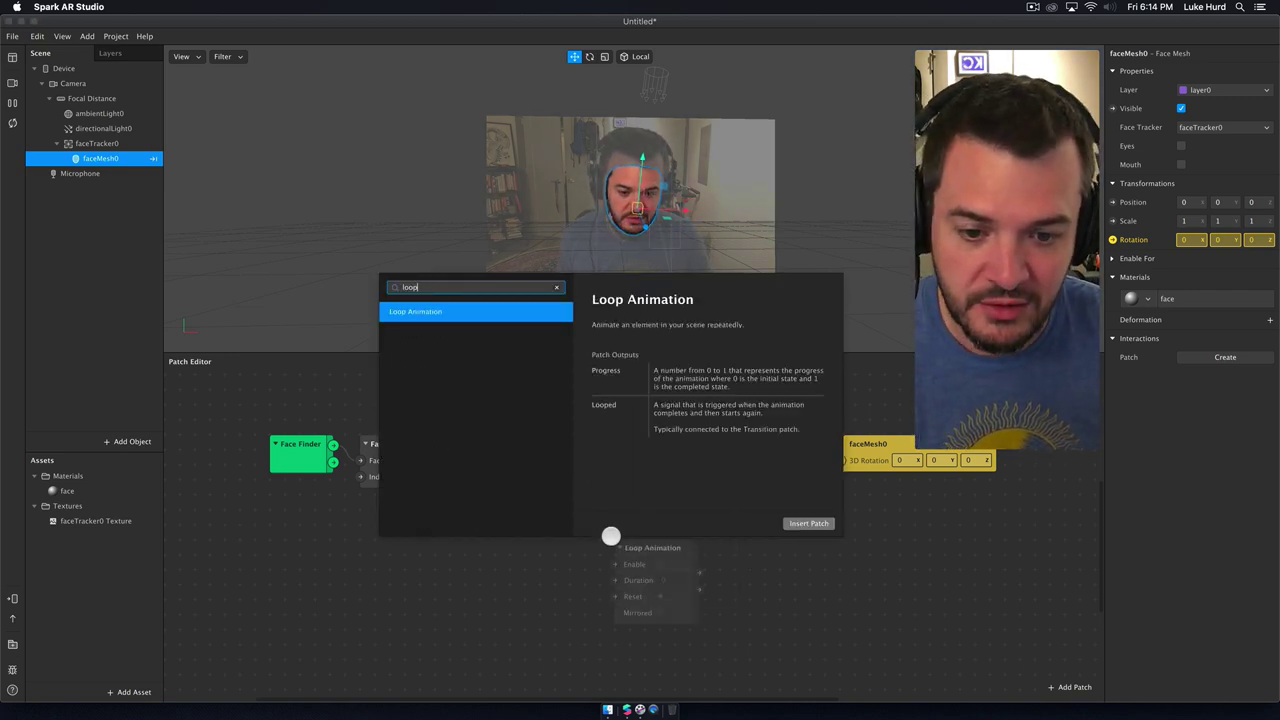
{"action": "key", "text": "Return"}
{"action": "left_click_drag", "start_coordinate": [626, 546], "coordinate": [620, 416]}
Step: Connect the Mouth Open output to Loop Animation's Enable input and move Loop Animation closer to the Mouth Open patch
{"action": "left_click_drag", "start_coordinate": [531, 444], "coordinate": [601, 445]}
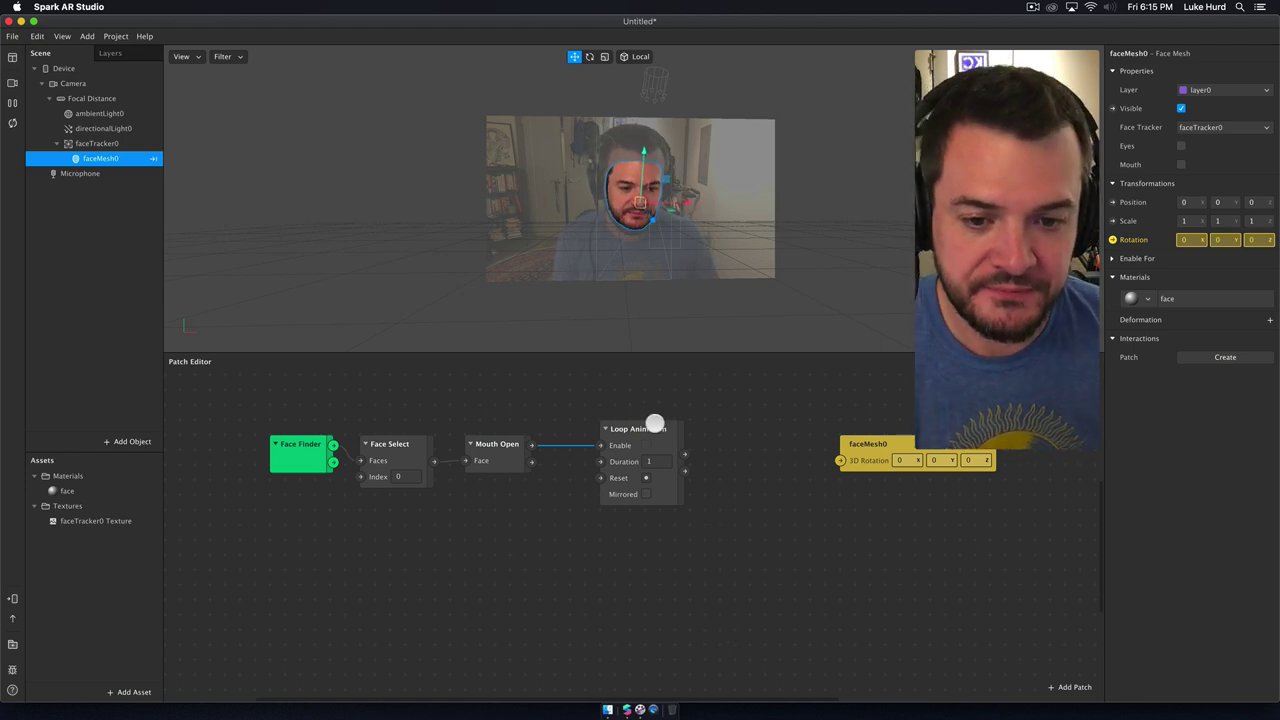
{"action": "left_click_drag", "start_coordinate": [664, 443], "coordinate": [632, 443]}
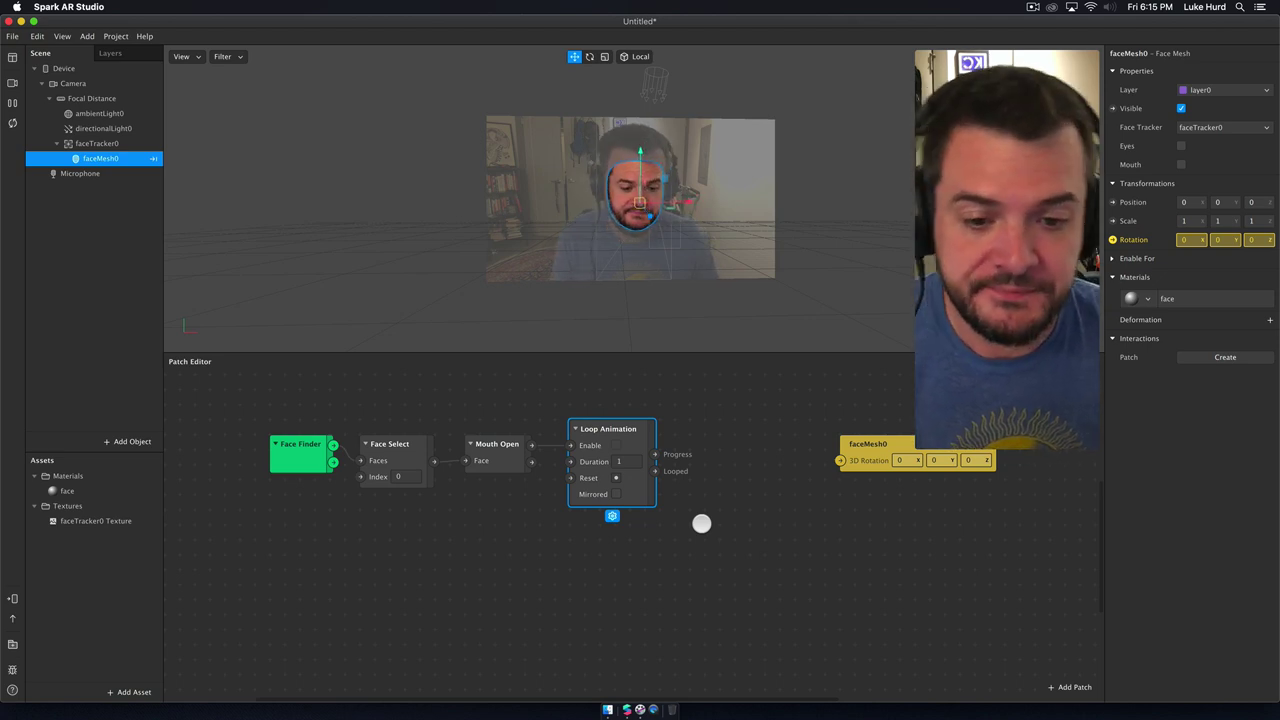
{"action": "left_click_drag", "start_coordinate": [637, 443], "coordinate": [622, 443]}
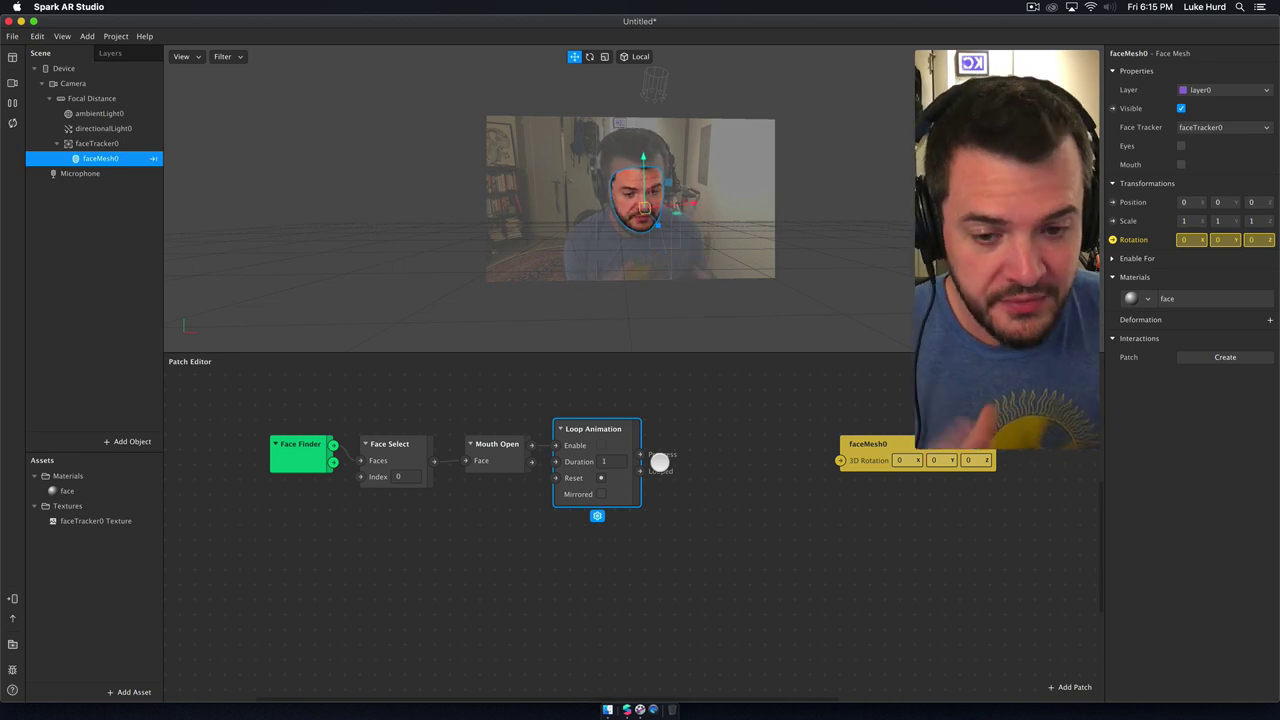
Step: Insert a Transition patch and place it directly after the Loop Animation patch, in the same row
{"action": "left_click_drag", "start_coordinate": [658, 461], "coordinate": [686, 536]}
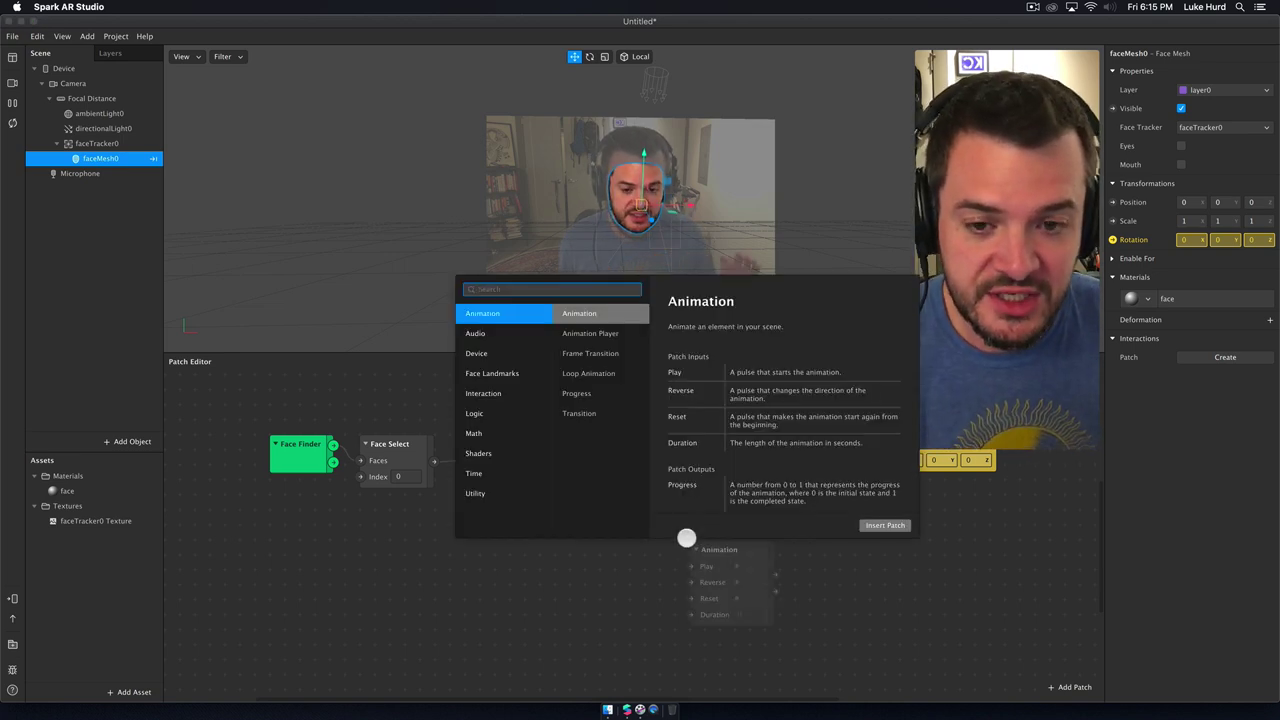
{"action": "type", "text": "tran"}
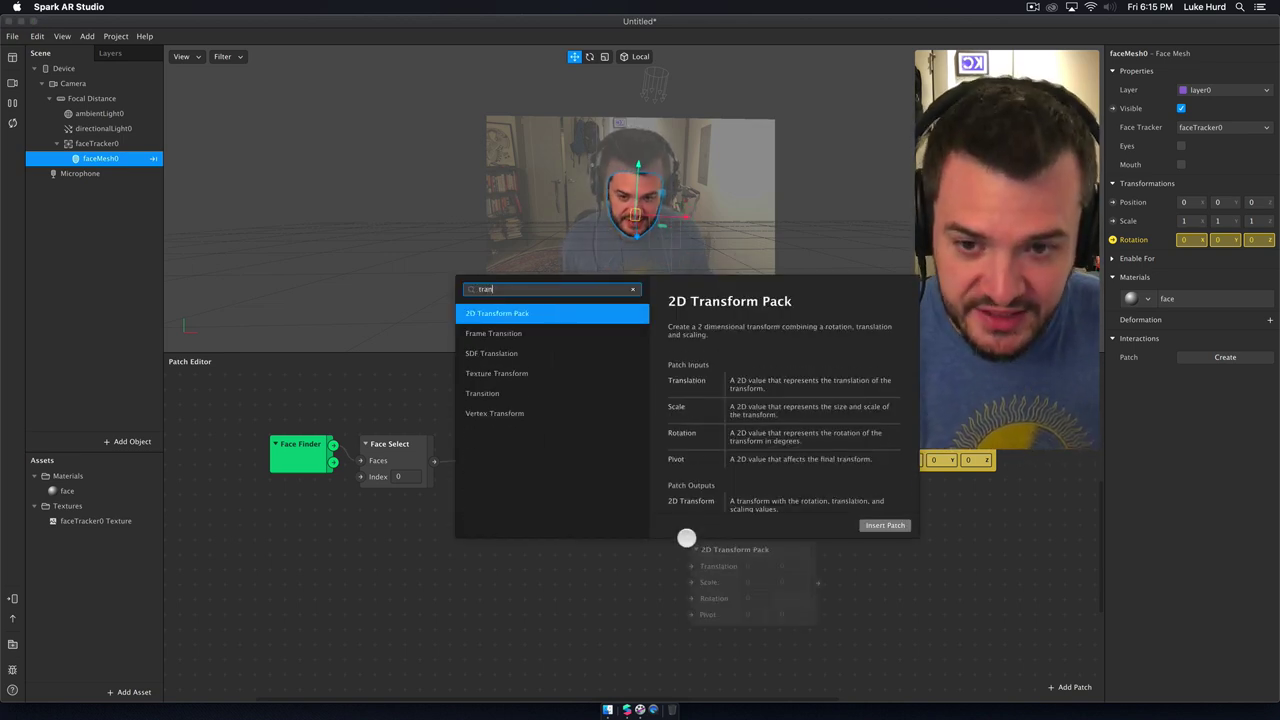
{"action": "key", "text": "Down"}
{"action": "key", "text": "Down"}
{"action": "key", "text": "Down"}
{"action": "key", "text": "Down"}
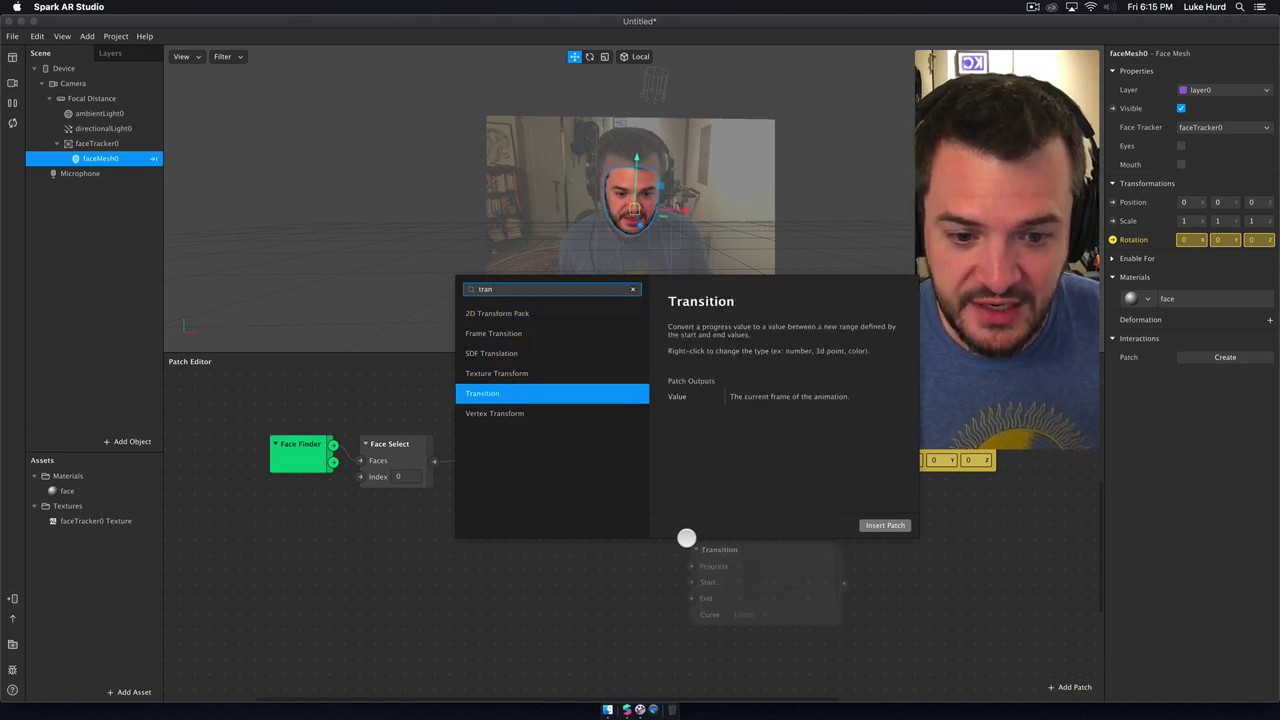
{"action": "key", "text": "Return"}
{"action": "left_click_drag", "start_coordinate": [754, 543], "coordinate": [728, 416]}
Step: Move the faceMesh0 patch farther from Transition and connect Loop Animation's Progress output to Transition's Progress input
{"action": "left_click_drag", "start_coordinate": [903, 443], "coordinate": [931, 445]}
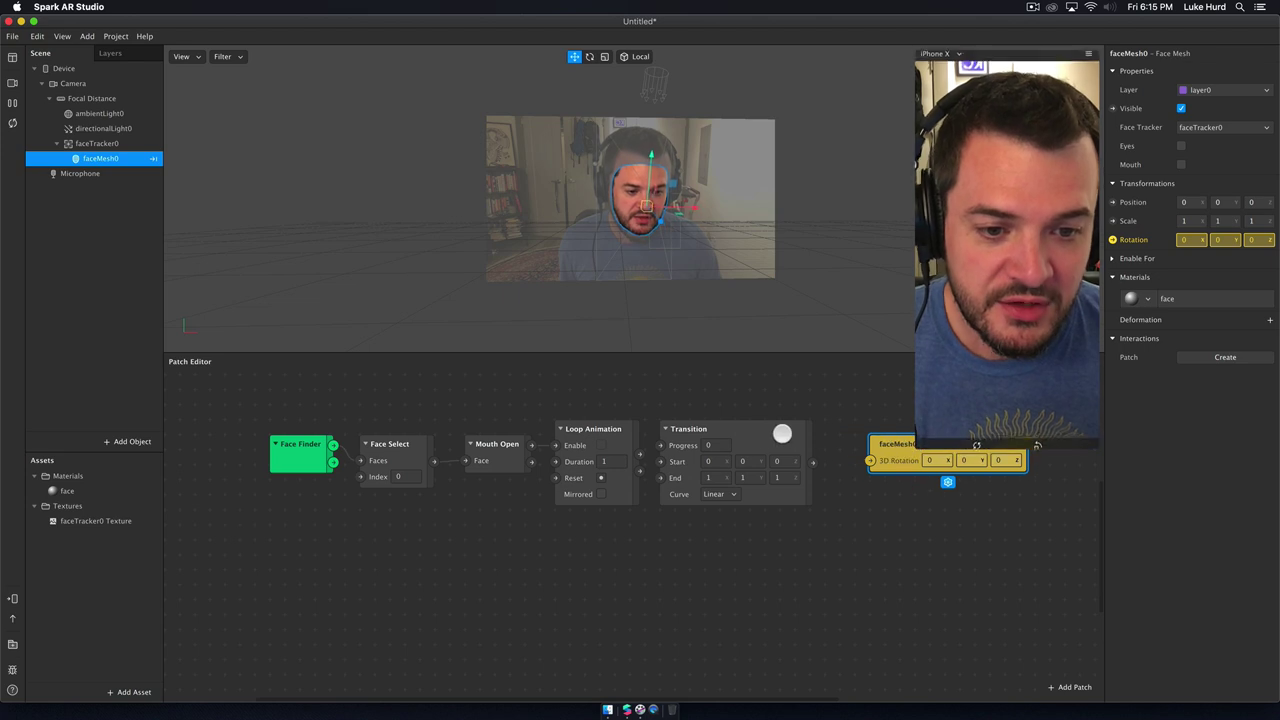
{"action": "left_click_drag", "start_coordinate": [780, 431], "coordinate": [791, 435]}
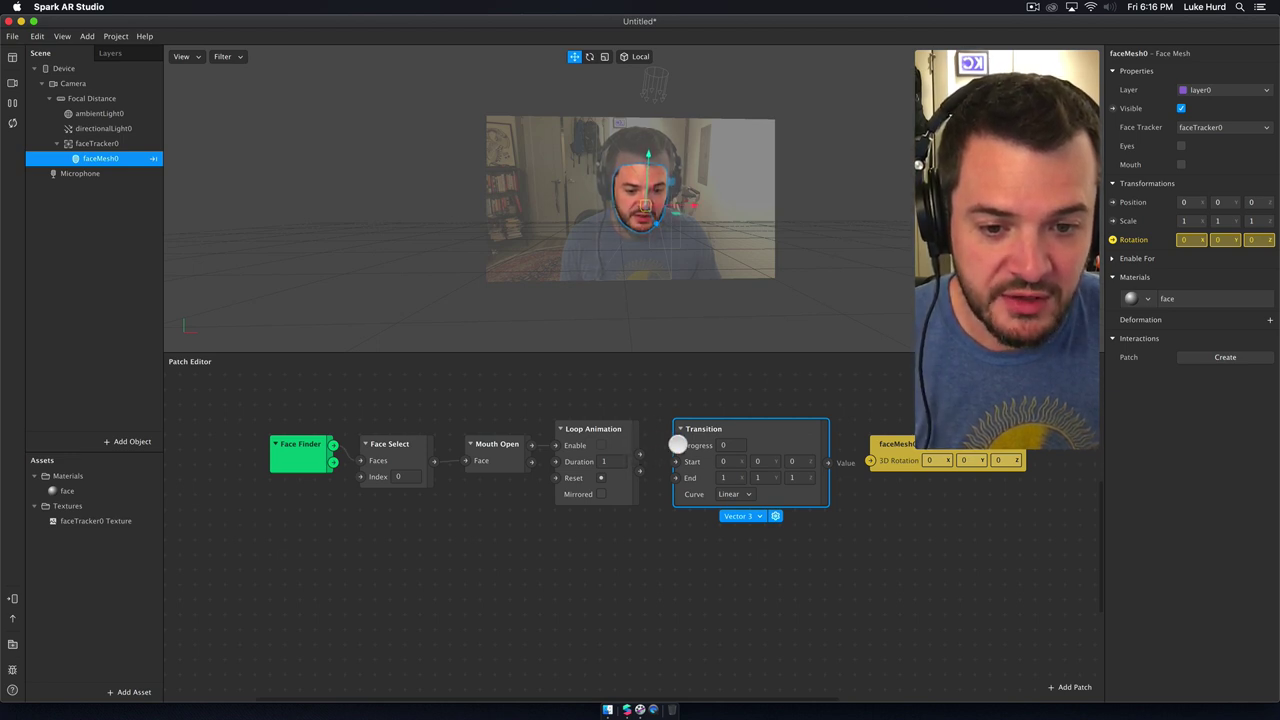
{"action": "left_click_drag", "start_coordinate": [641, 453], "coordinate": [677, 445]}
{"action": "left_click_drag", "start_coordinate": [763, 430], "coordinate": [747, 445]}
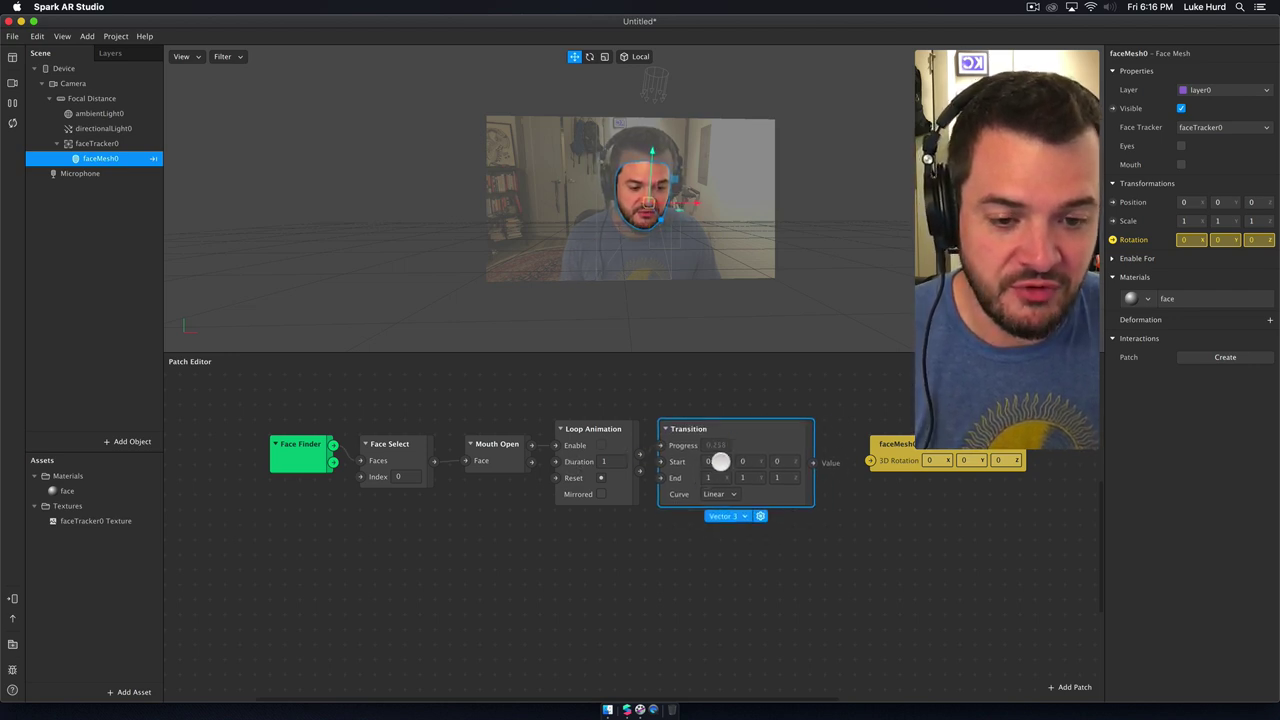
Step: Change the Transition patch's value type from Vector 3 to Number
{"action": "left_click", "coordinate": [774, 460]}
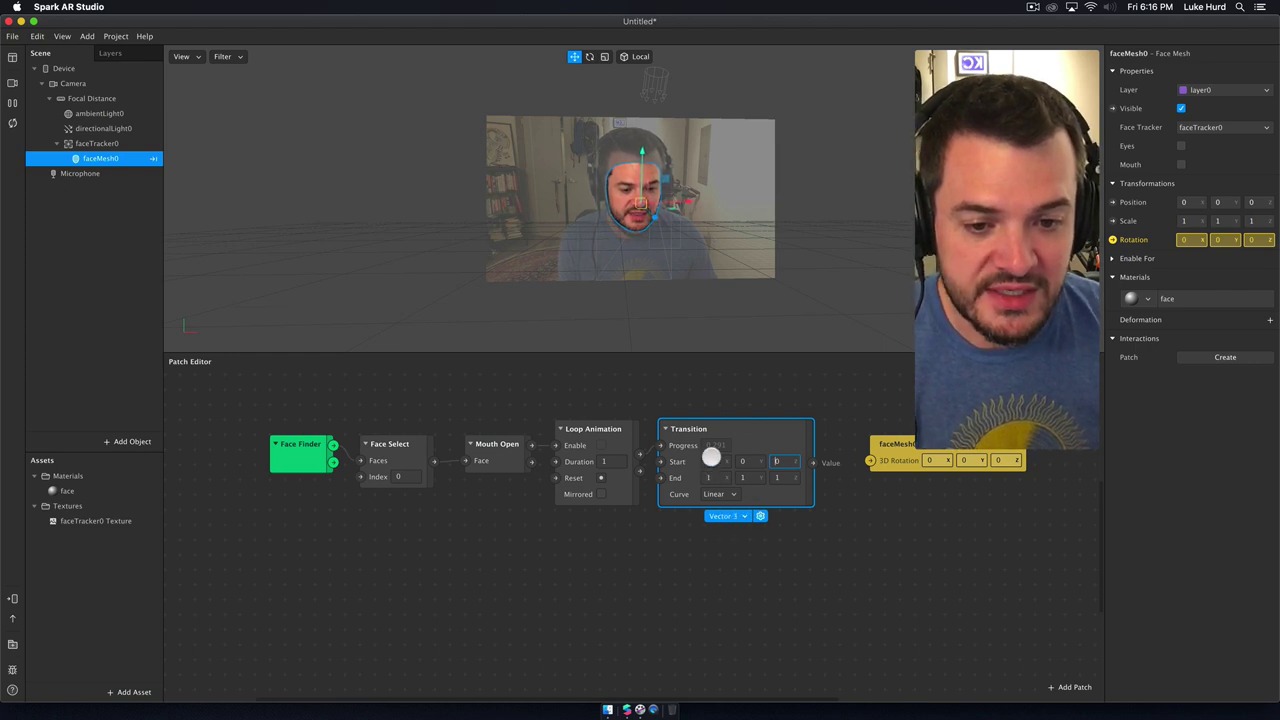
{"action": "left_click", "coordinate": [748, 516]}
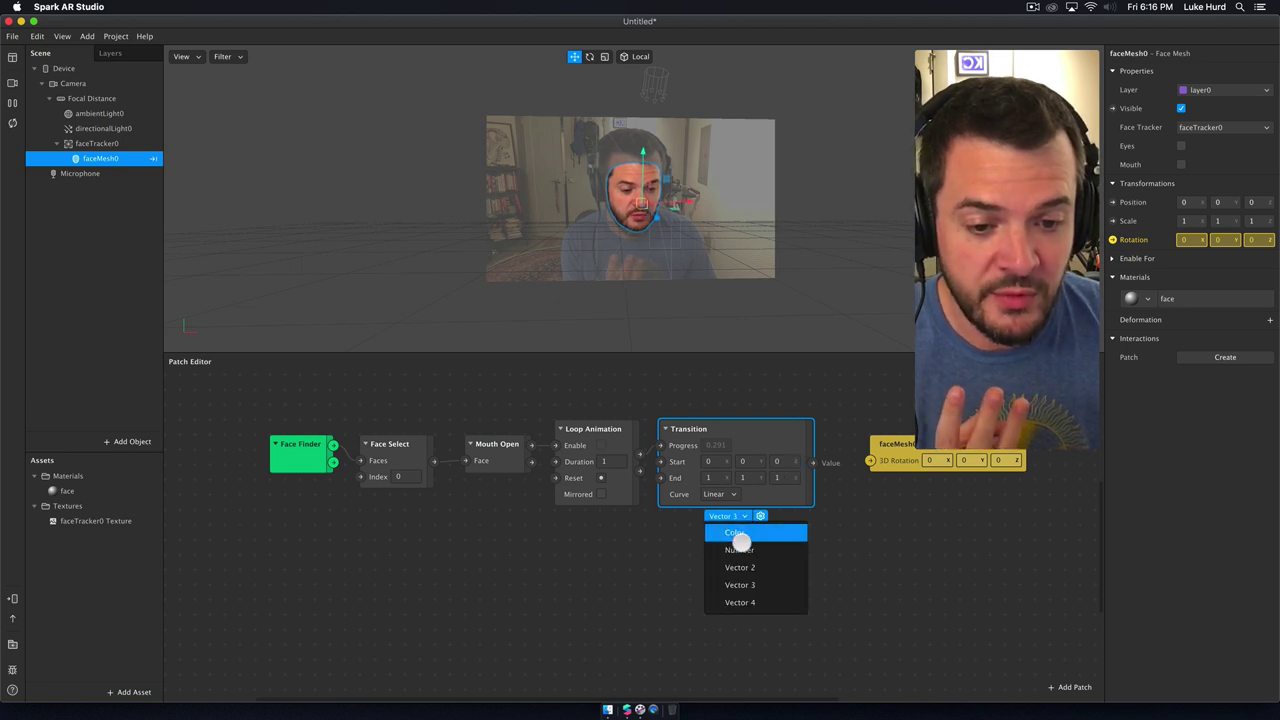
{"action": "left_click", "coordinate": [741, 549]}
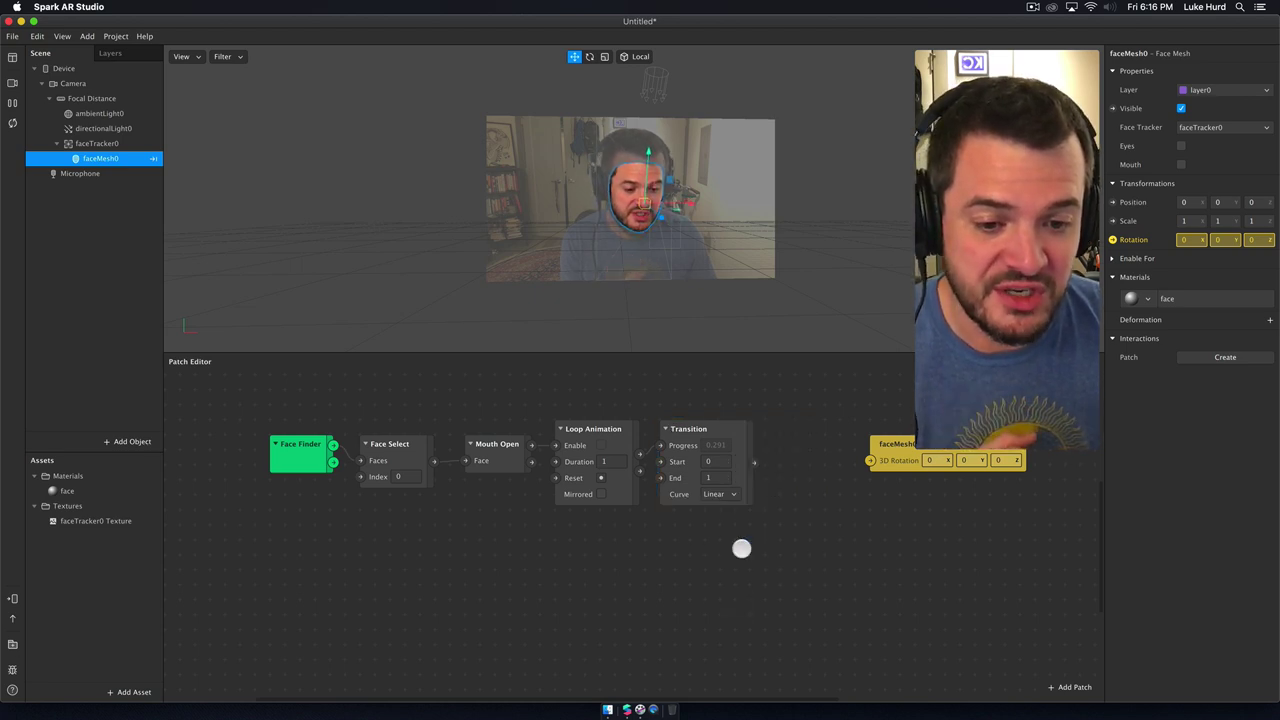
{"action": "left_click", "coordinate": [683, 489]}
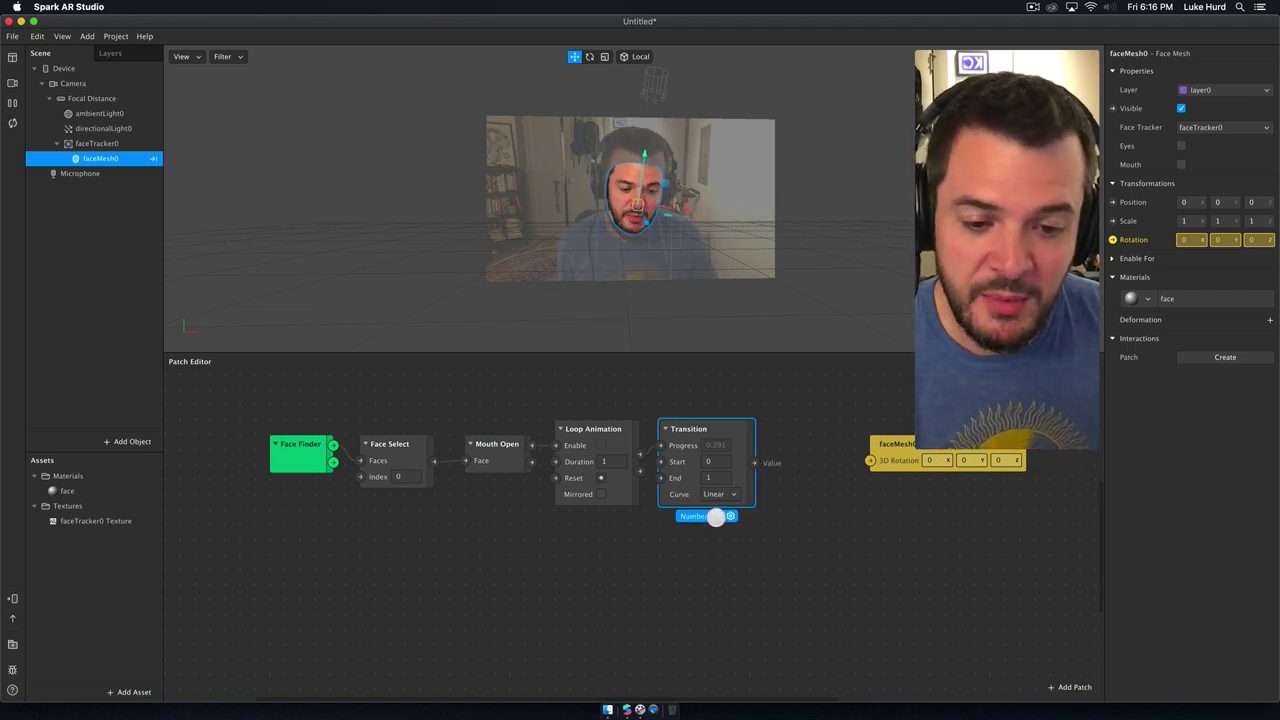
Step: Keep Number as the Transition patch's type and set its Start to -8 and End to 8
{"action": "left_click", "coordinate": [715, 516]}
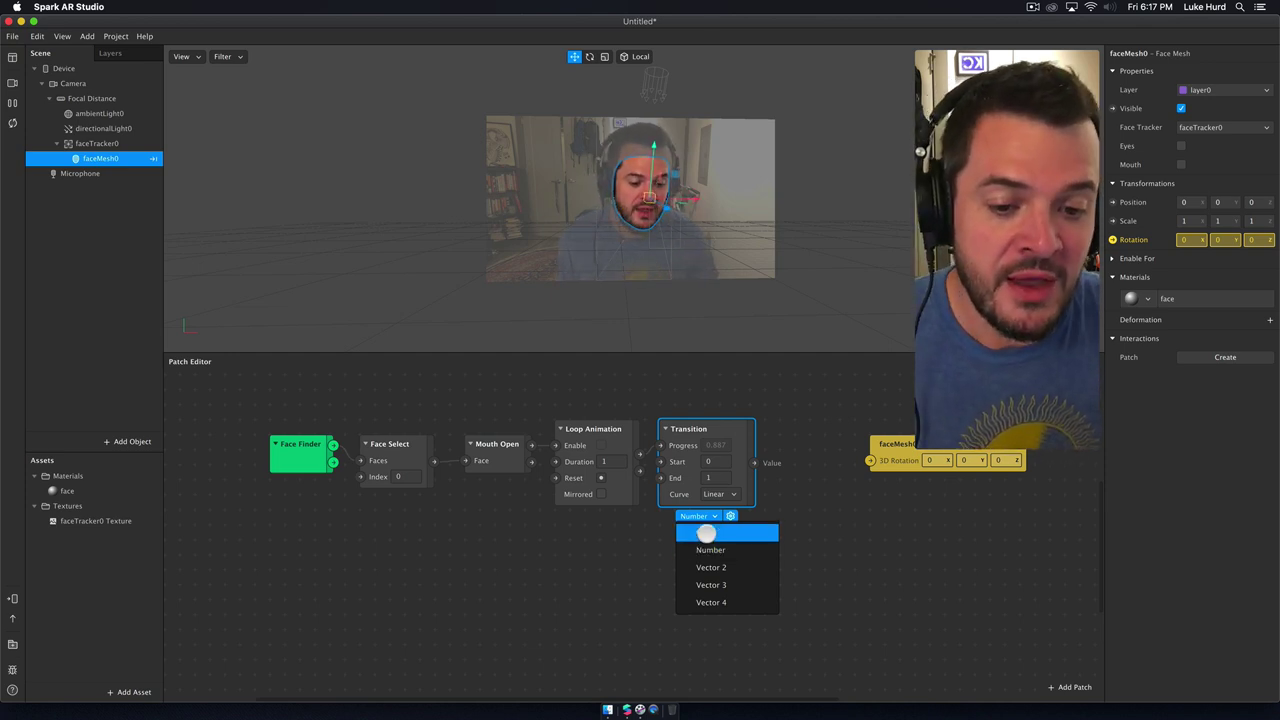
{"action": "left_click", "coordinate": [707, 549]}
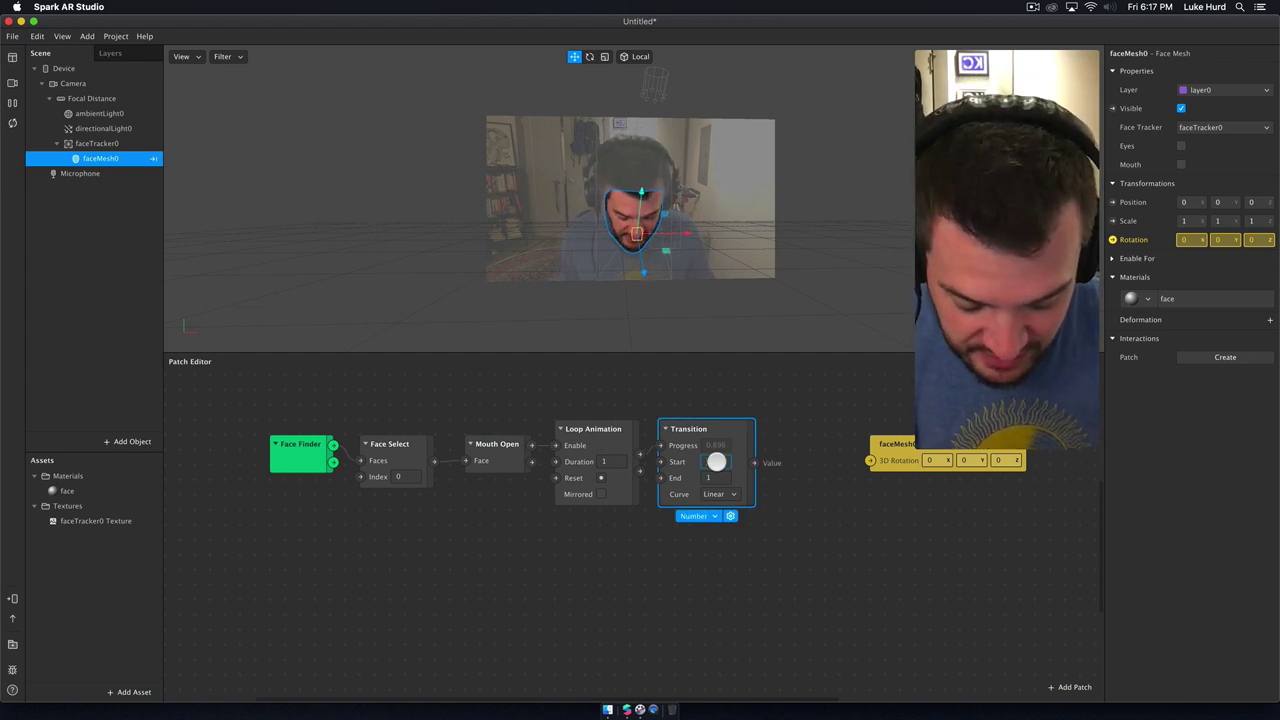
{"action": "left_click_drag", "start_coordinate": [716, 462], "coordinate": [710, 480]}
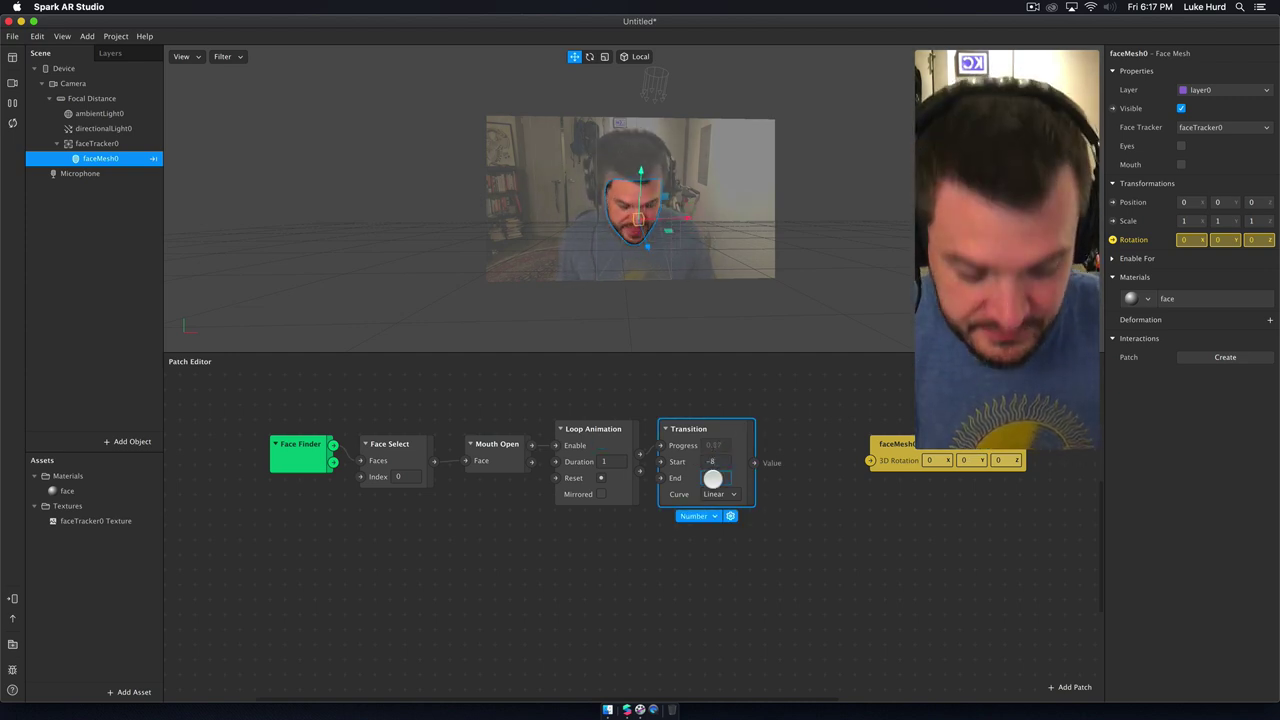
{"action": "scroll", "coordinate": [733, 473], "scroll_direction": "right", "scroll_amount": 1}
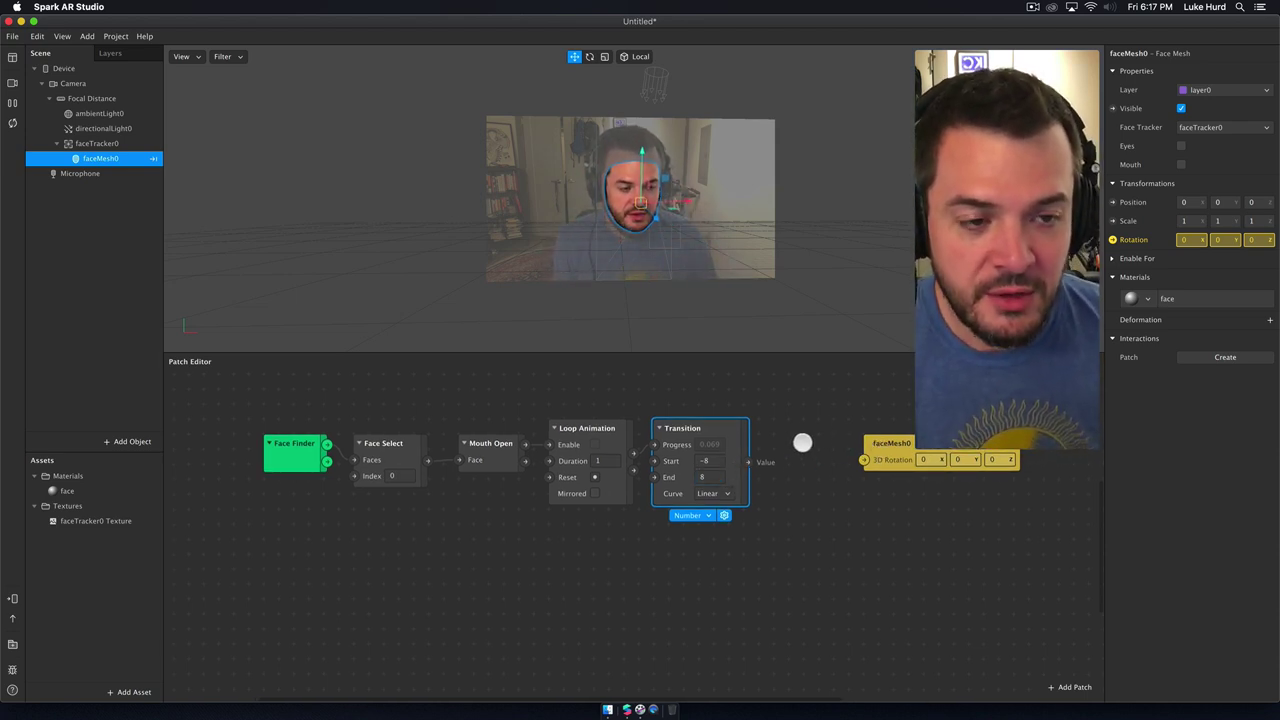
Step: Move the faceMesh0 patch lower and farther from the Transition patch to free space between them
{"action": "left_click_drag", "start_coordinate": [897, 443], "coordinate": [897, 504]}
{"action": "left_click", "coordinate": [897, 504]}
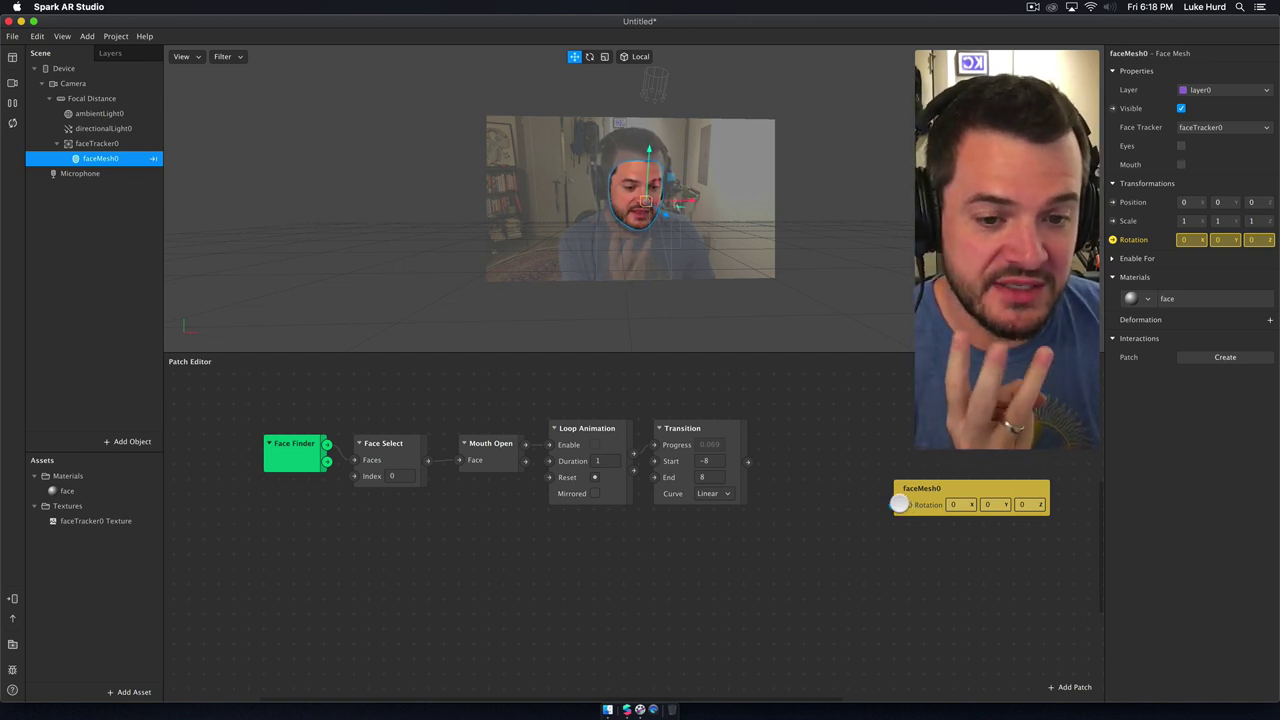
{"action": "left_click", "coordinate": [713, 429]}
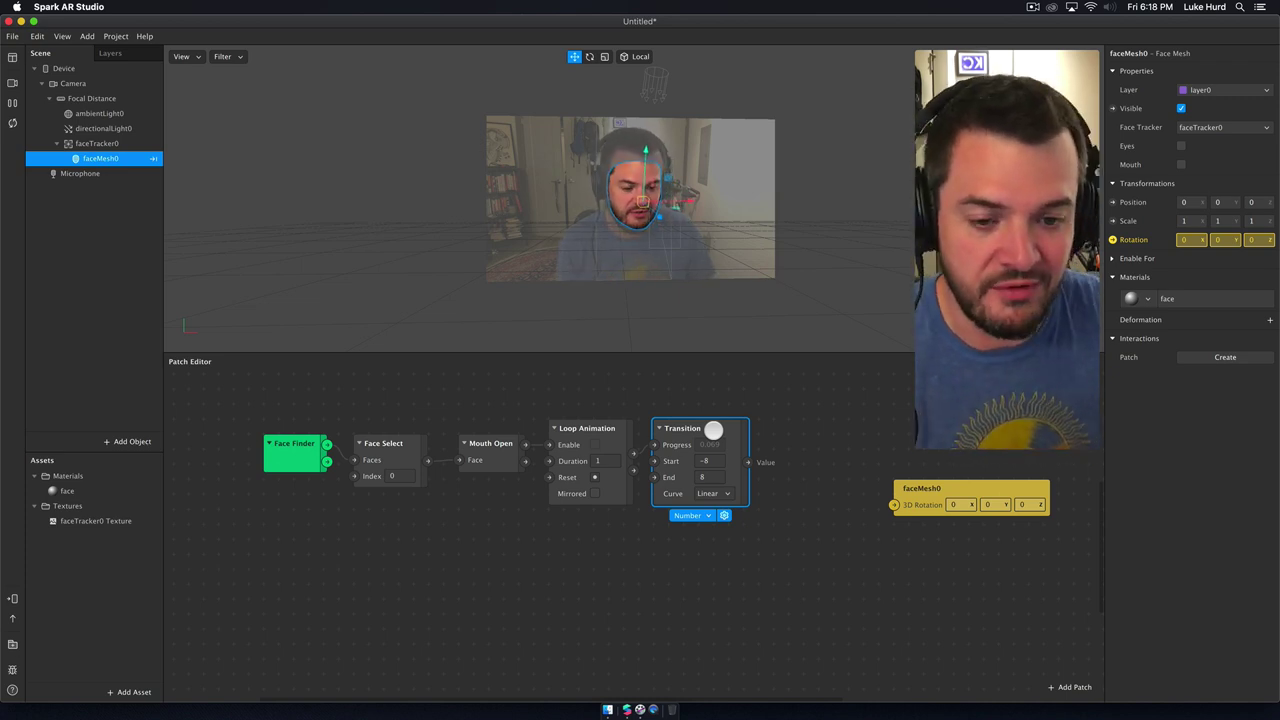
Step: Add a Pack patch between the Transition and faceMesh0 patches and line it up with the chain
{"action": "double_click", "coordinate": [793, 451]}
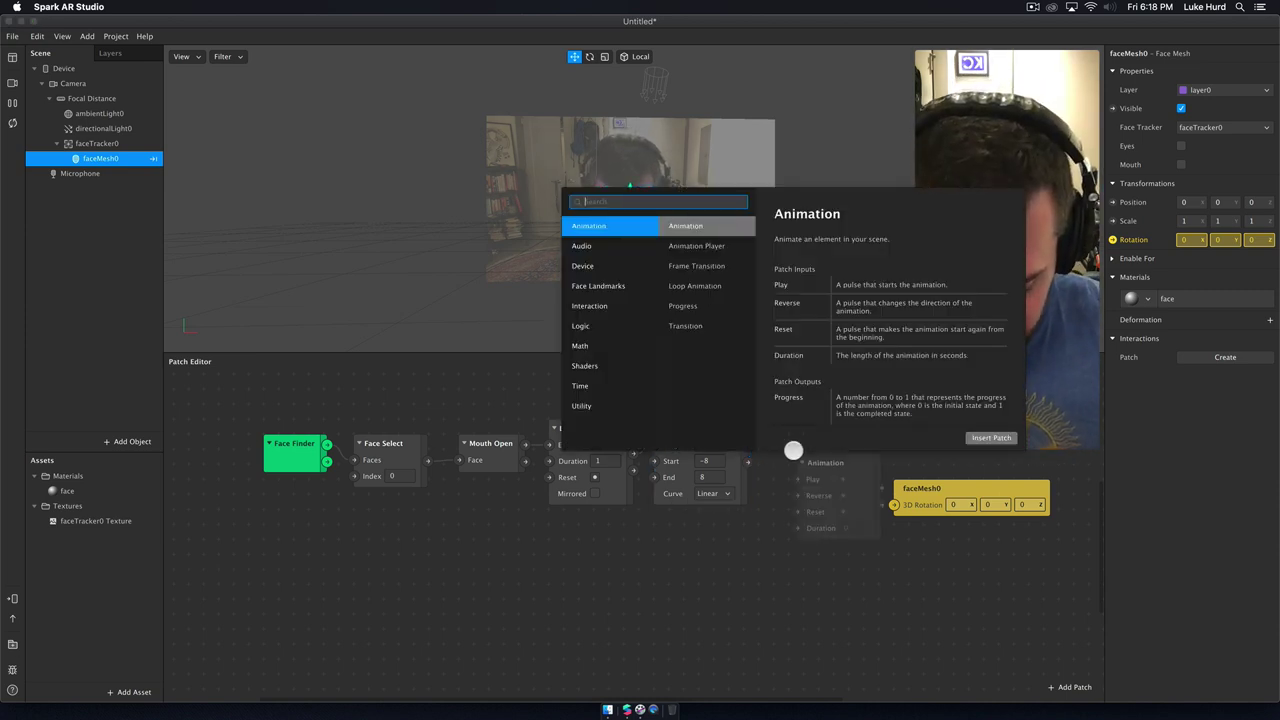
{"action": "type", "text": "pack"}
{"action": "key", "text": "Down"}
{"action": "key", "text": "Down"}
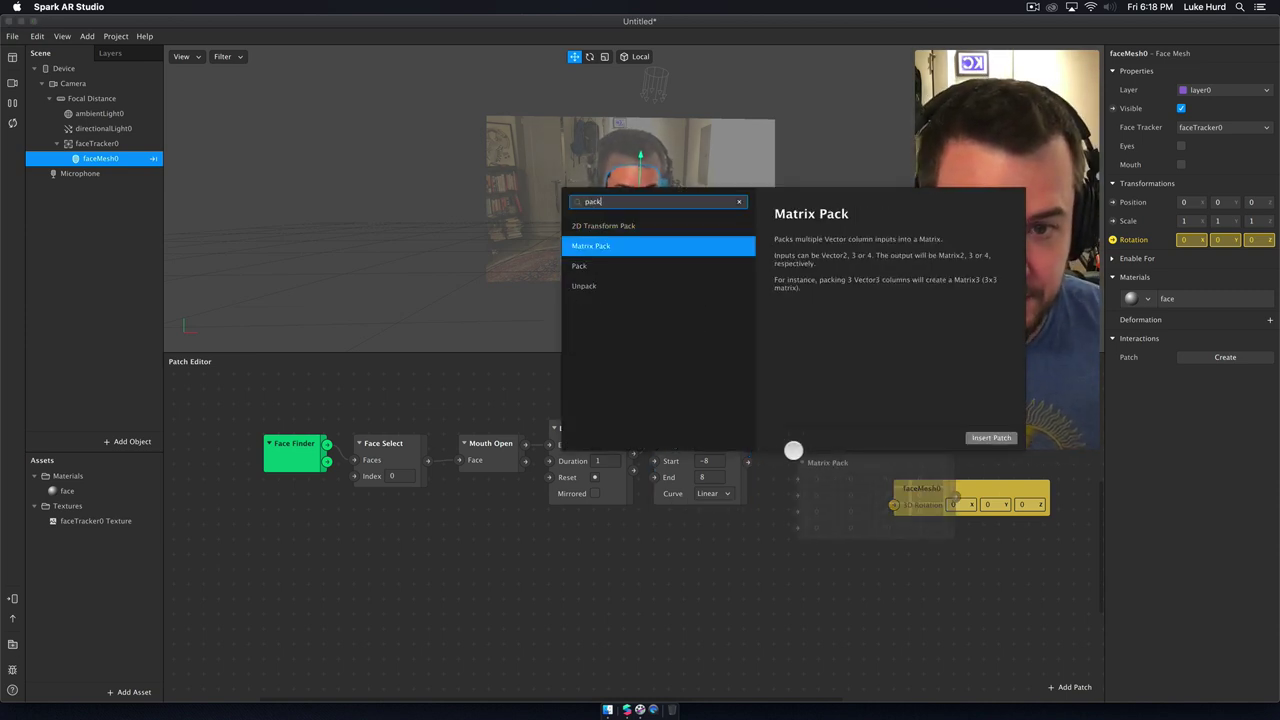
{"action": "key", "text": "Return"}
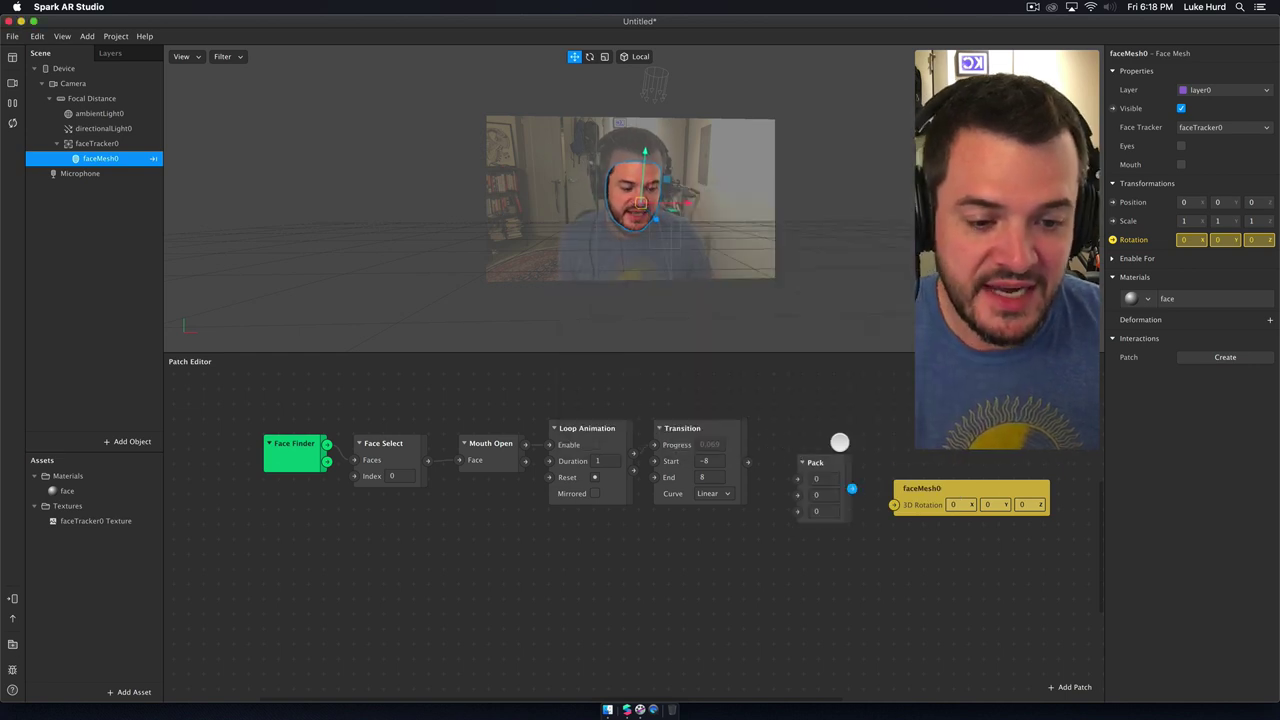
{"action": "left_click", "coordinate": [831, 436]}
{"action": "left_click_drag", "start_coordinate": [831, 436], "coordinate": [825, 440]}
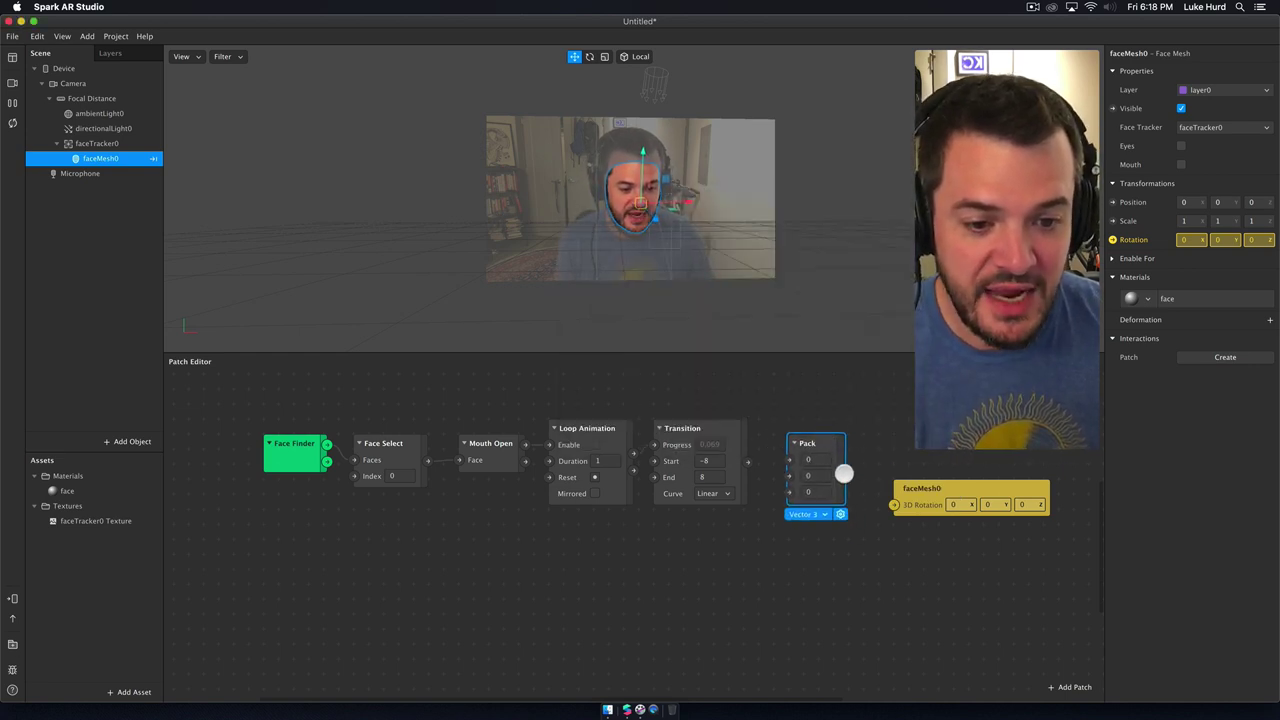
Step: Keep Vector 3 as the Pack patch's type and connect its output to faceMesh0's 3D Rotation input
{"action": "left_click", "coordinate": [819, 514]}
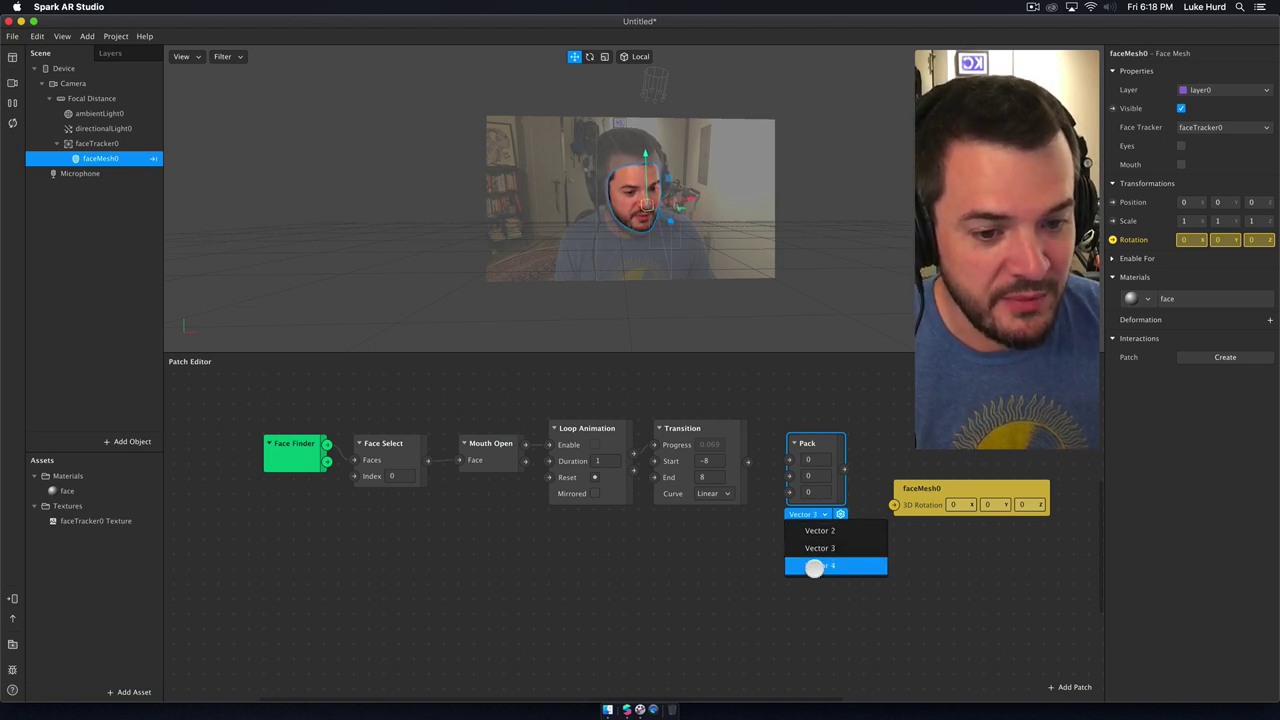
{"action": "left_click", "coordinate": [822, 549]}
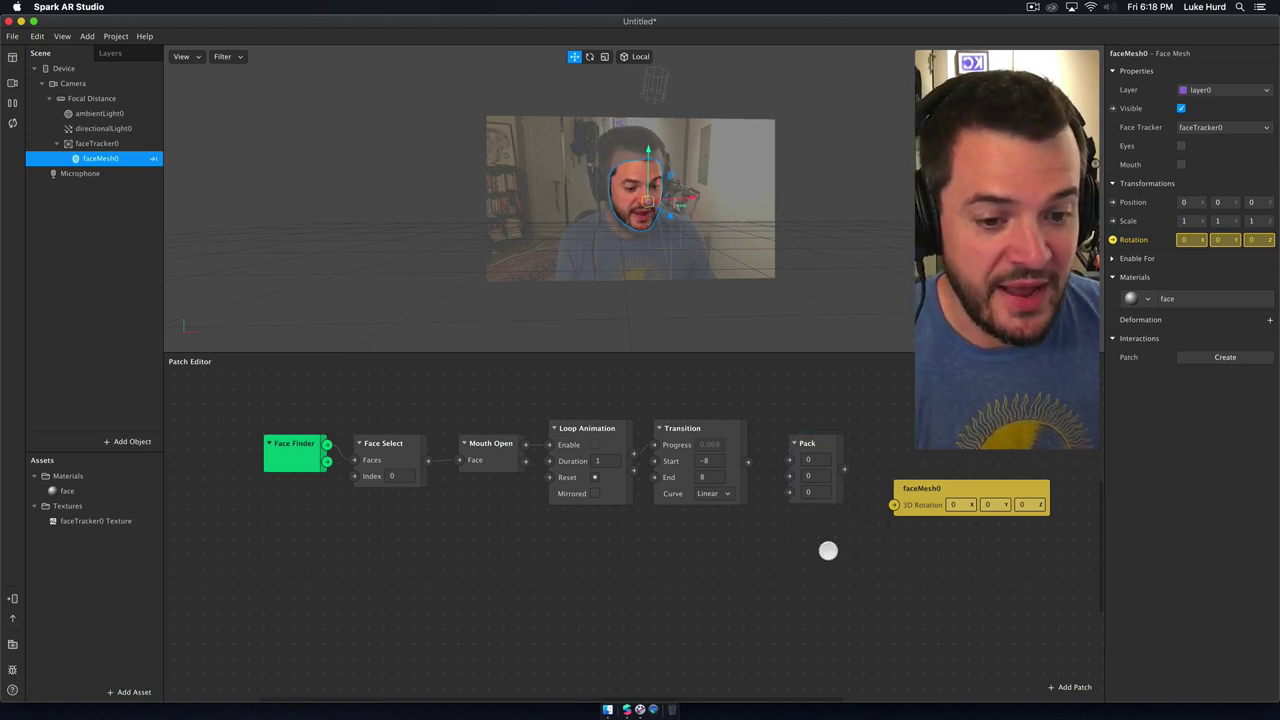
{"action": "left_click_drag", "start_coordinate": [844, 469], "coordinate": [894, 505]}
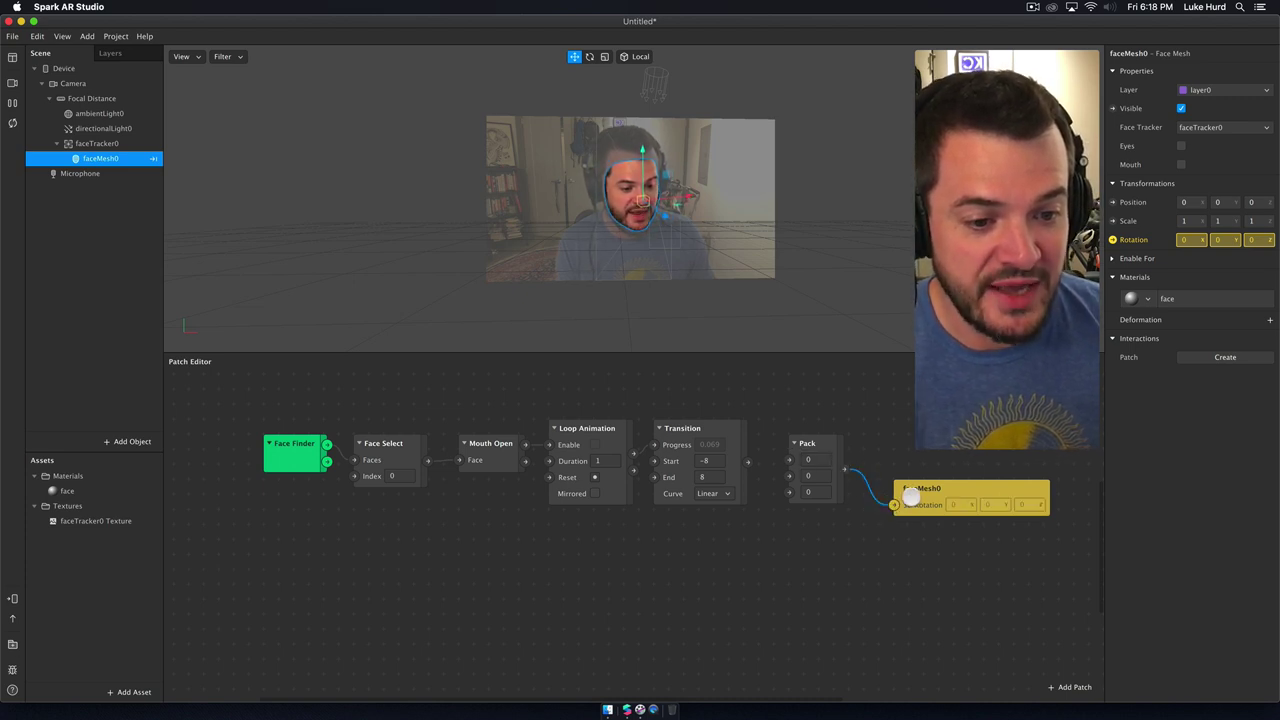
Step: Connect Transition's Value output to Pack's third input and move the faceMesh0 patch closer to Pack
{"action": "left_click", "coordinate": [813, 461]}
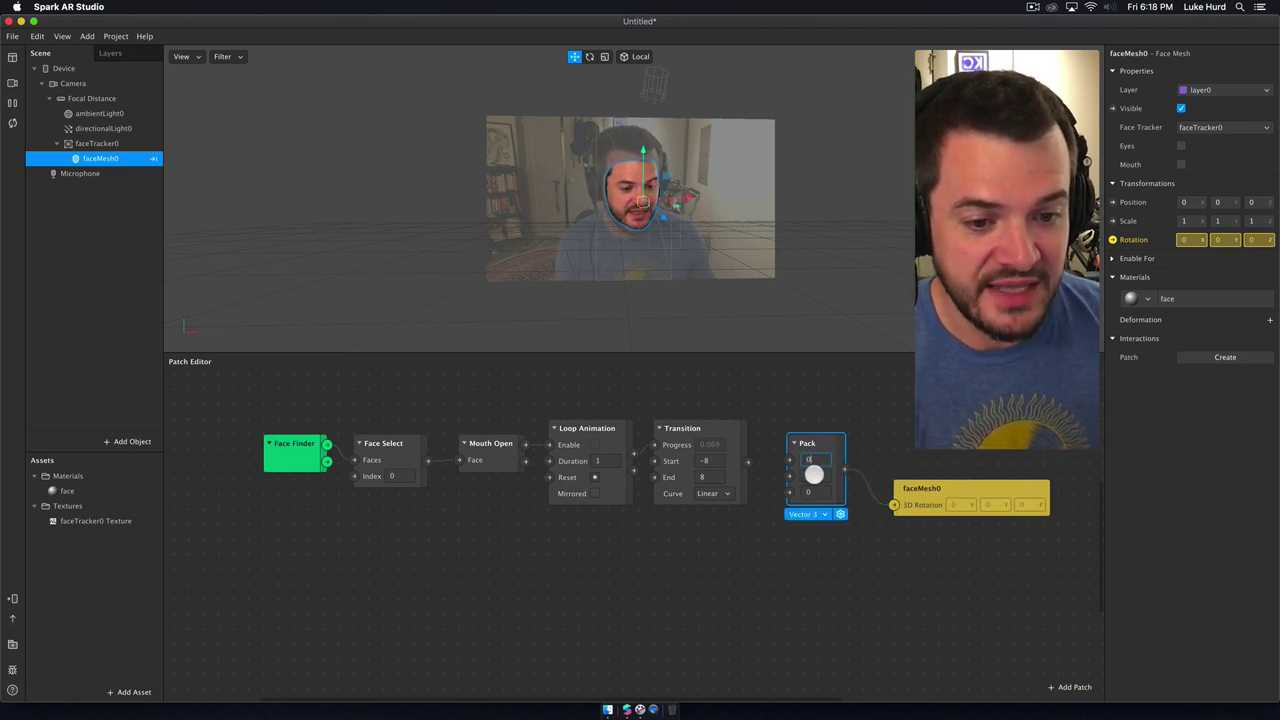
{"action": "left_click", "coordinate": [811, 491]}
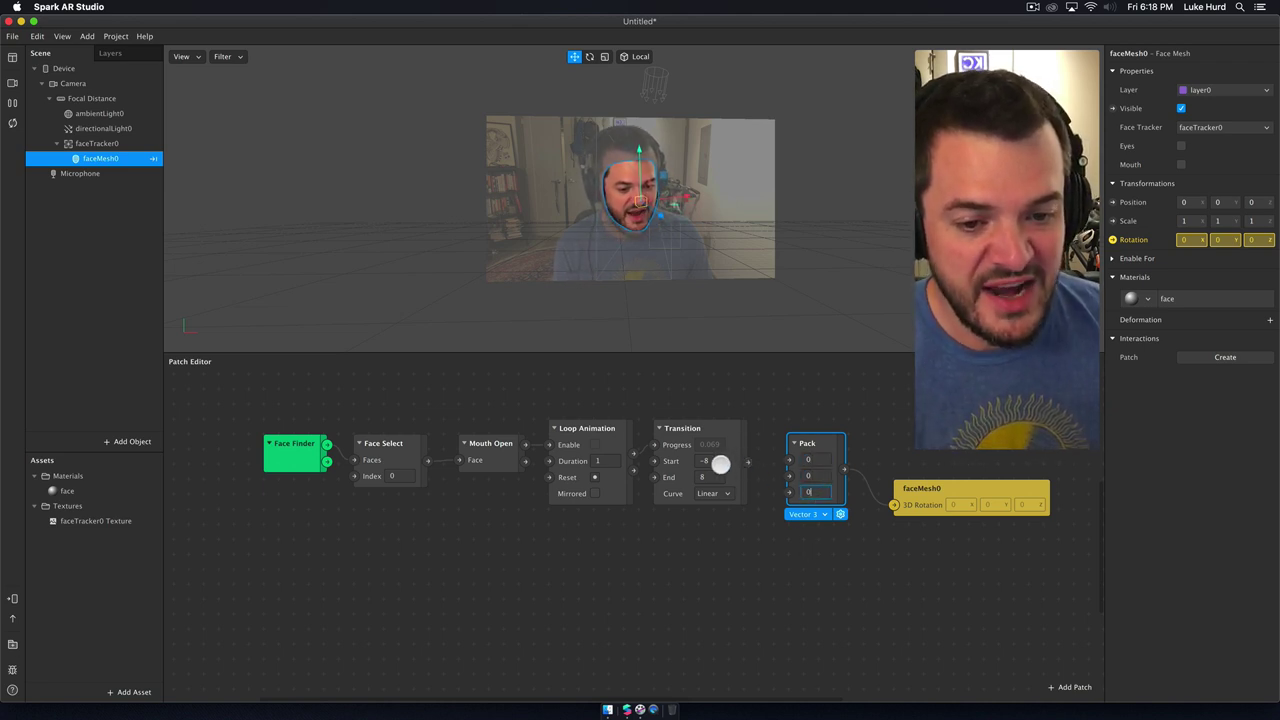
{"action": "left_click_drag", "start_coordinate": [747, 462], "coordinate": [789, 491]}
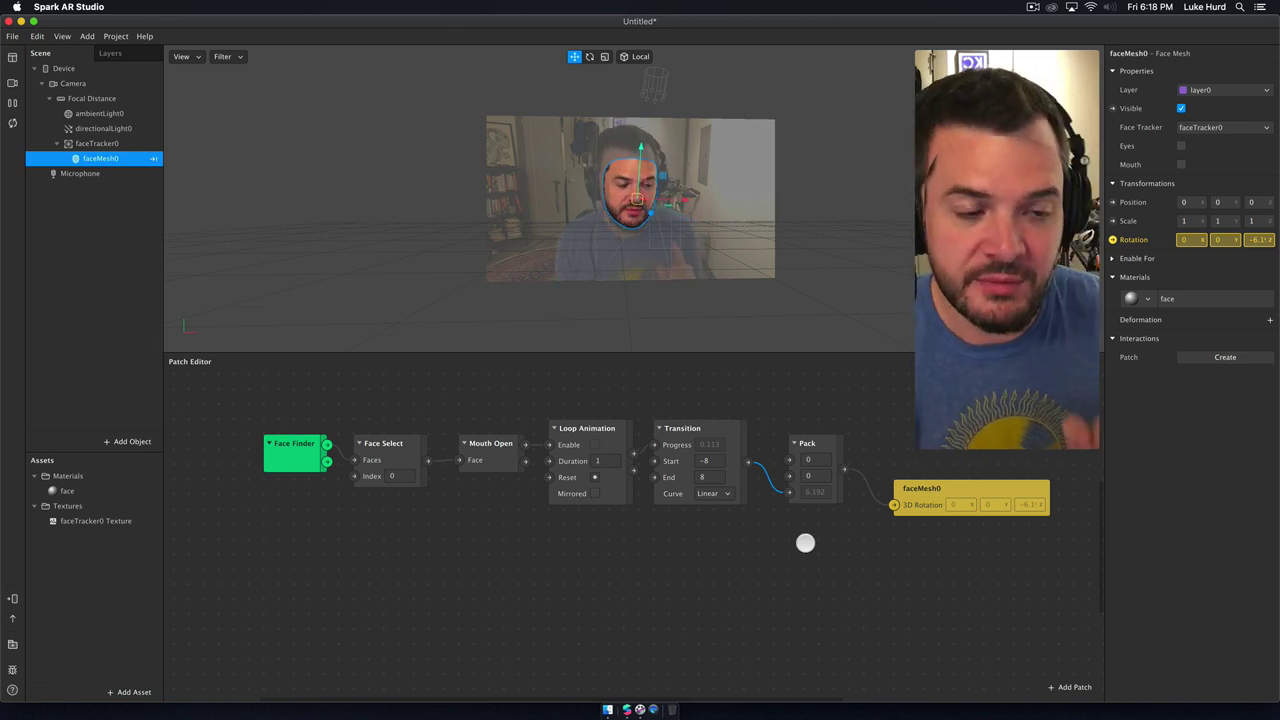
{"action": "left_click_drag", "start_coordinate": [960, 489], "coordinate": [944, 473]}
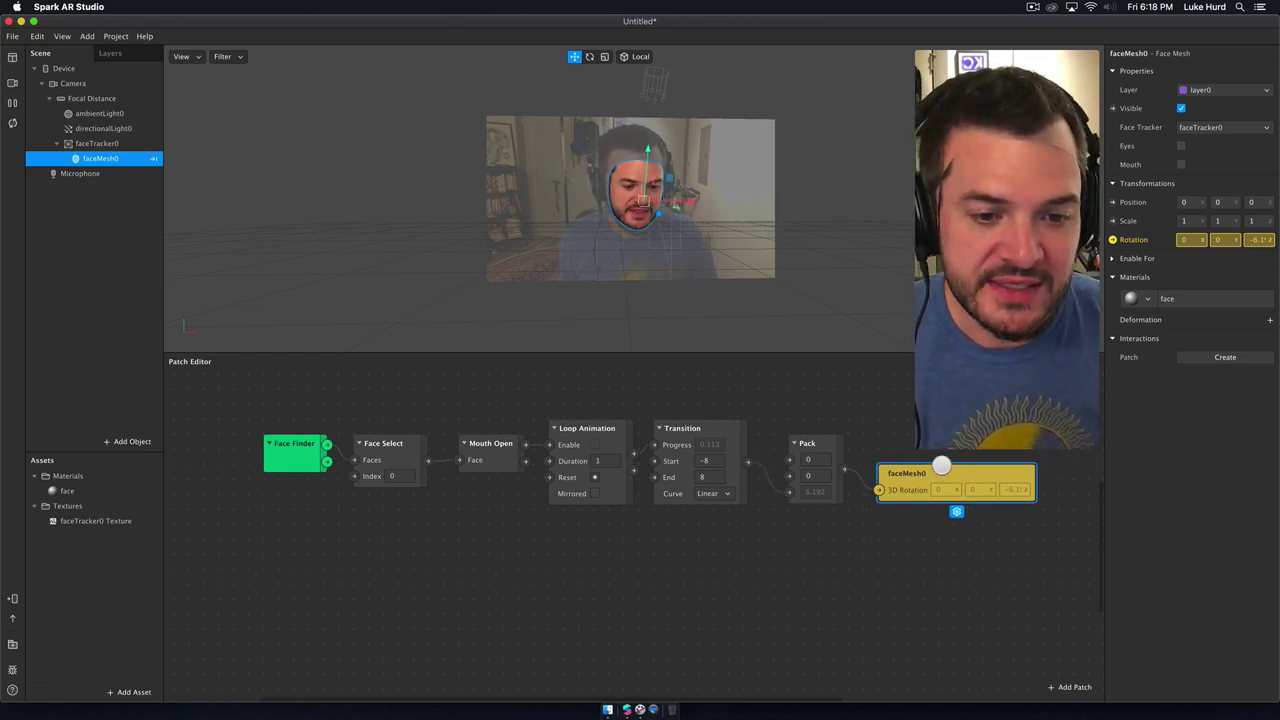
Step: Review the patch chain from Face Finder through Pack, including the curve options available in the Transition patch
{"action": "left_click", "coordinate": [271, 451]}
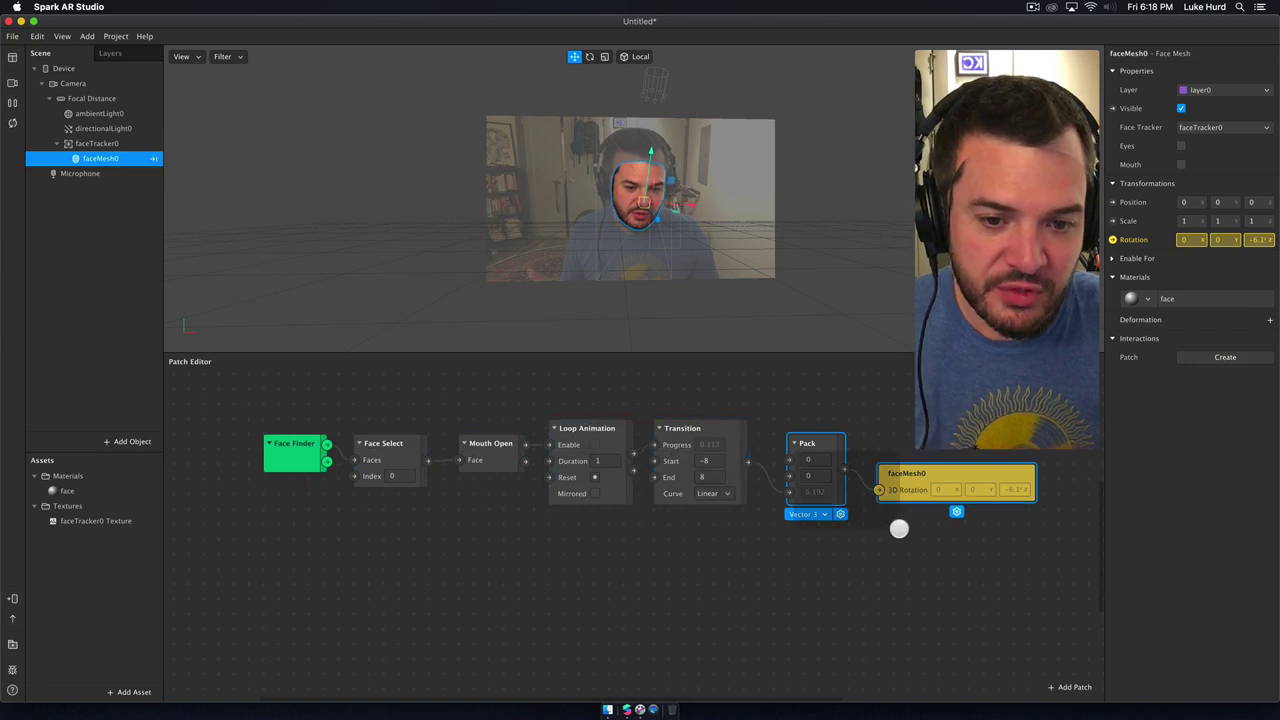
{"action": "left_click", "coordinate": [881, 602]}
{"action": "left_click", "coordinate": [287, 465]}
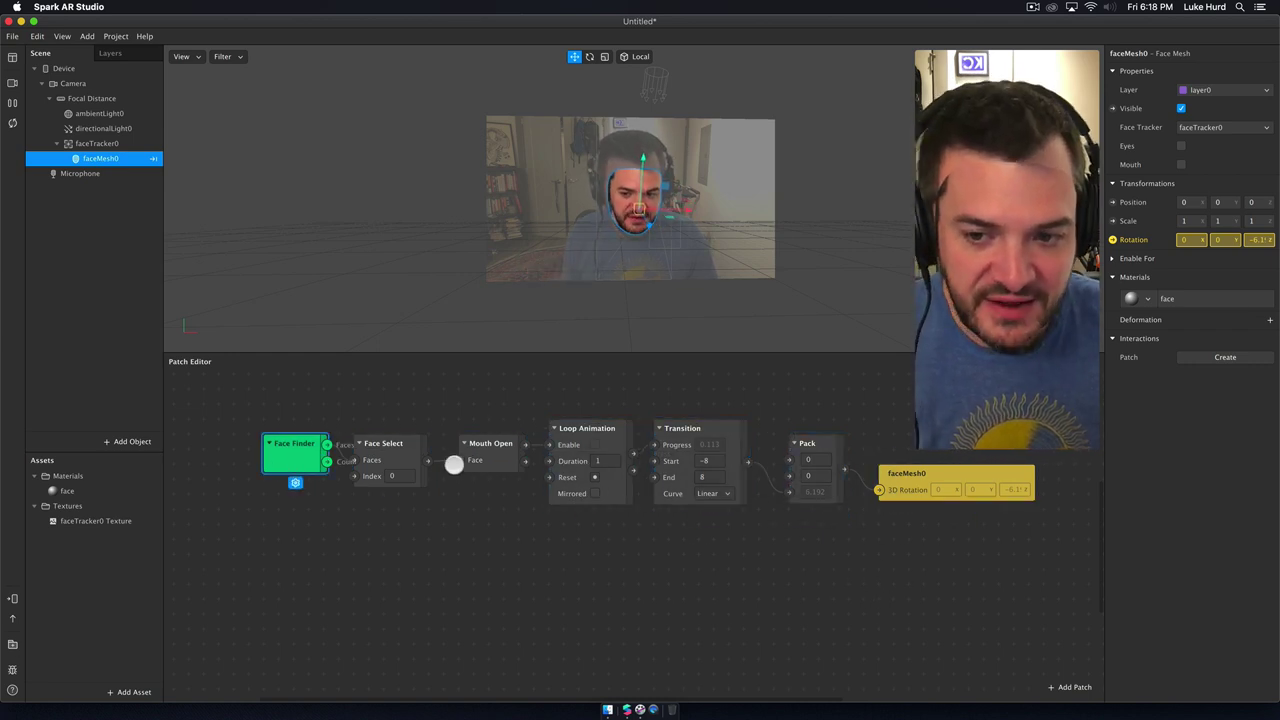
{"action": "left_click", "coordinate": [405, 460]}
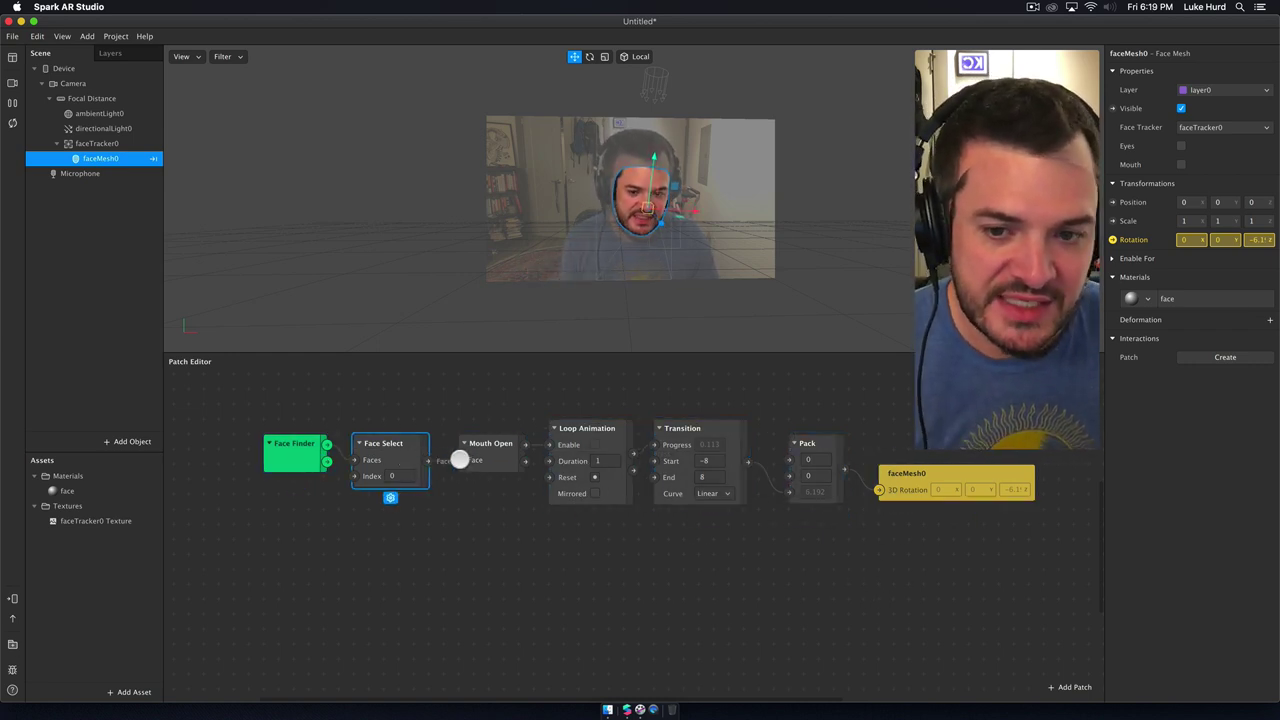
{"action": "left_click", "coordinate": [494, 459]}
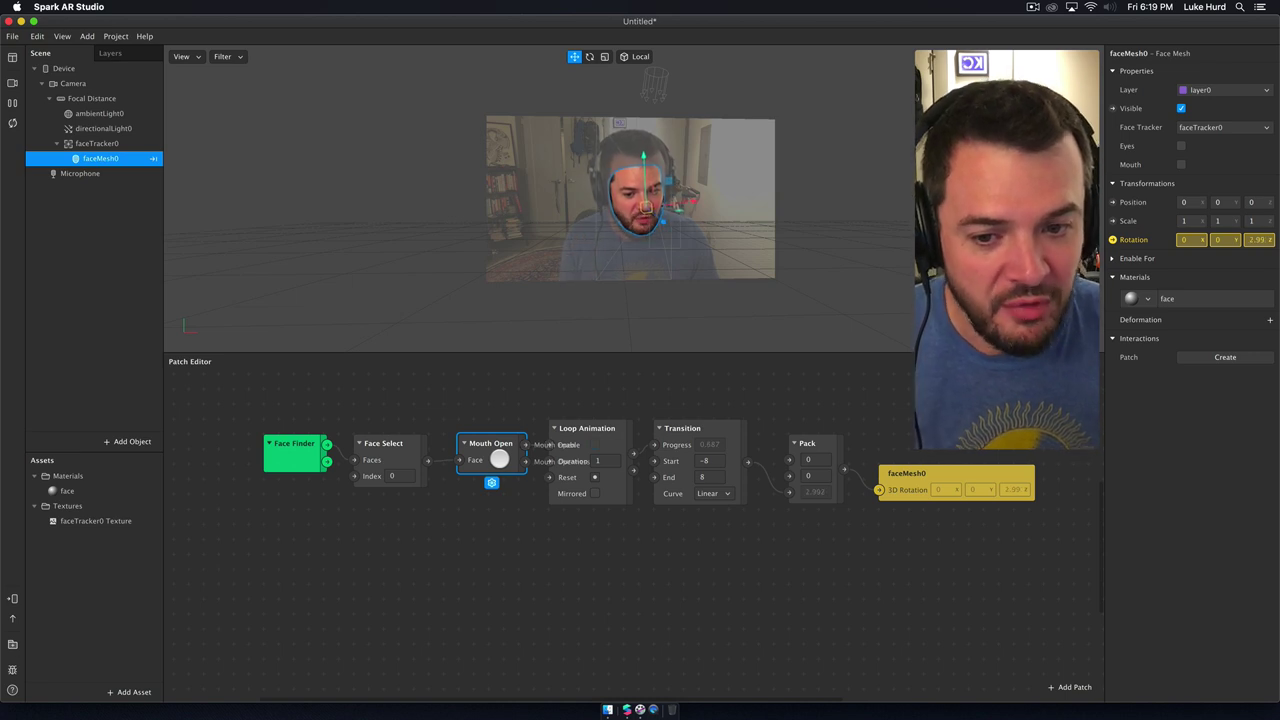
{"action": "left_click", "coordinate": [621, 427]}
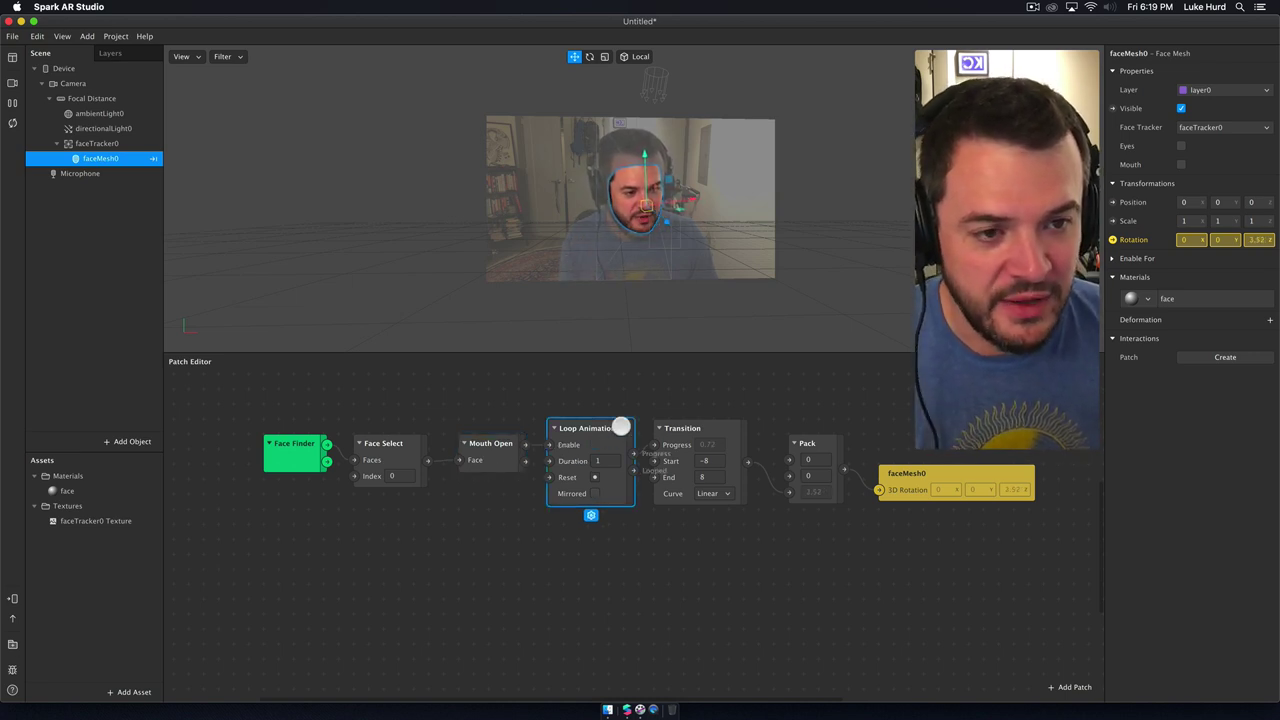
{"action": "left_click", "coordinate": [721, 425]}
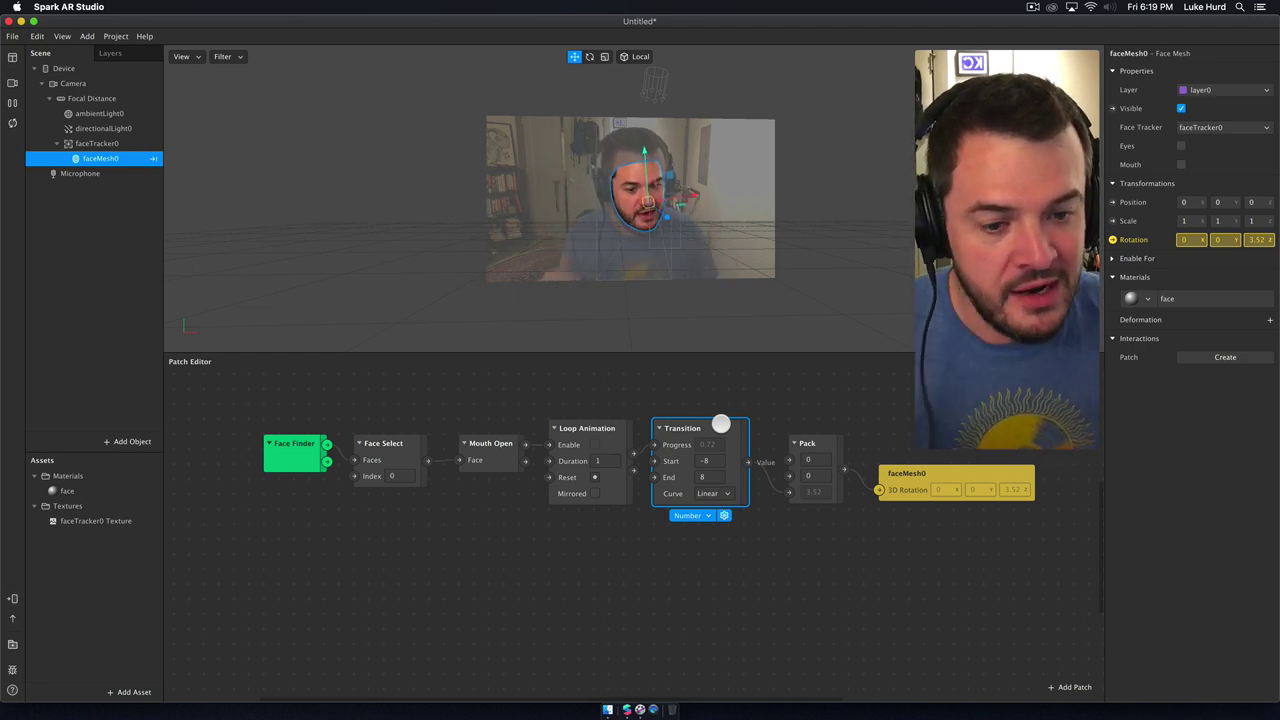
{"action": "left_click", "coordinate": [722, 488]}
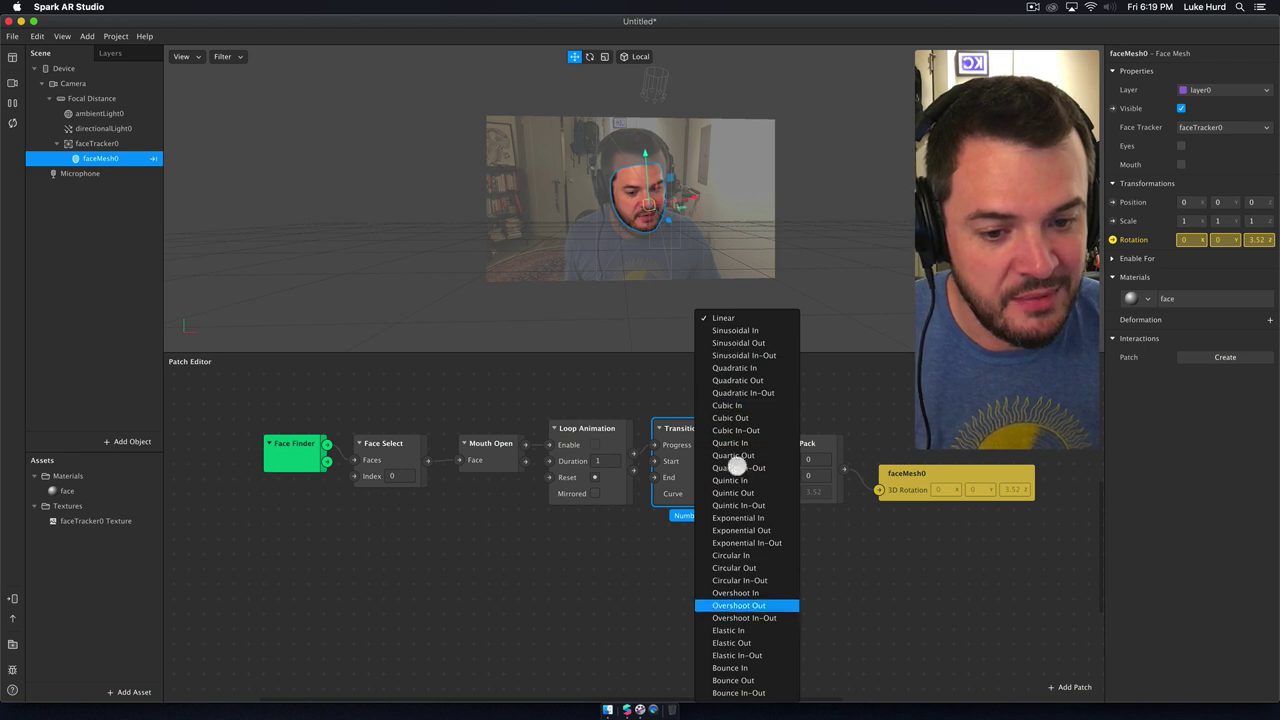
{"action": "left_click", "coordinate": [655, 559]}
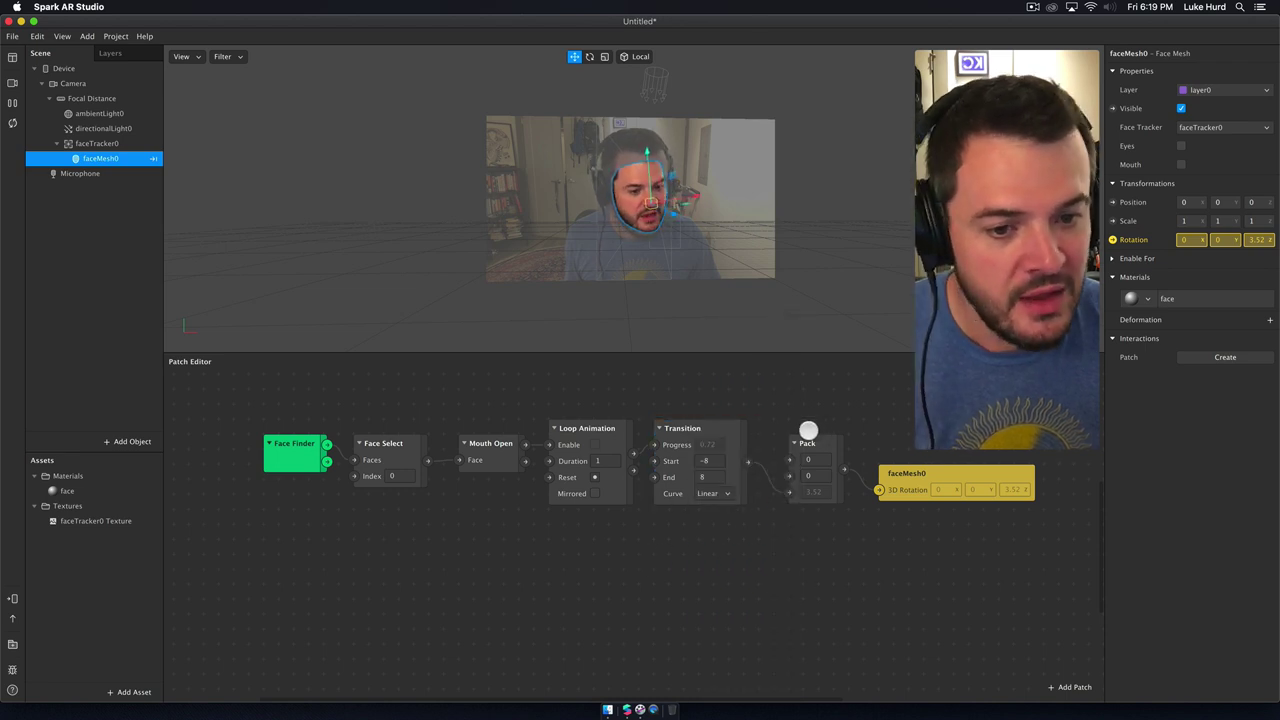
{"action": "left_click_drag", "start_coordinate": [820, 445], "coordinate": [817, 428]}
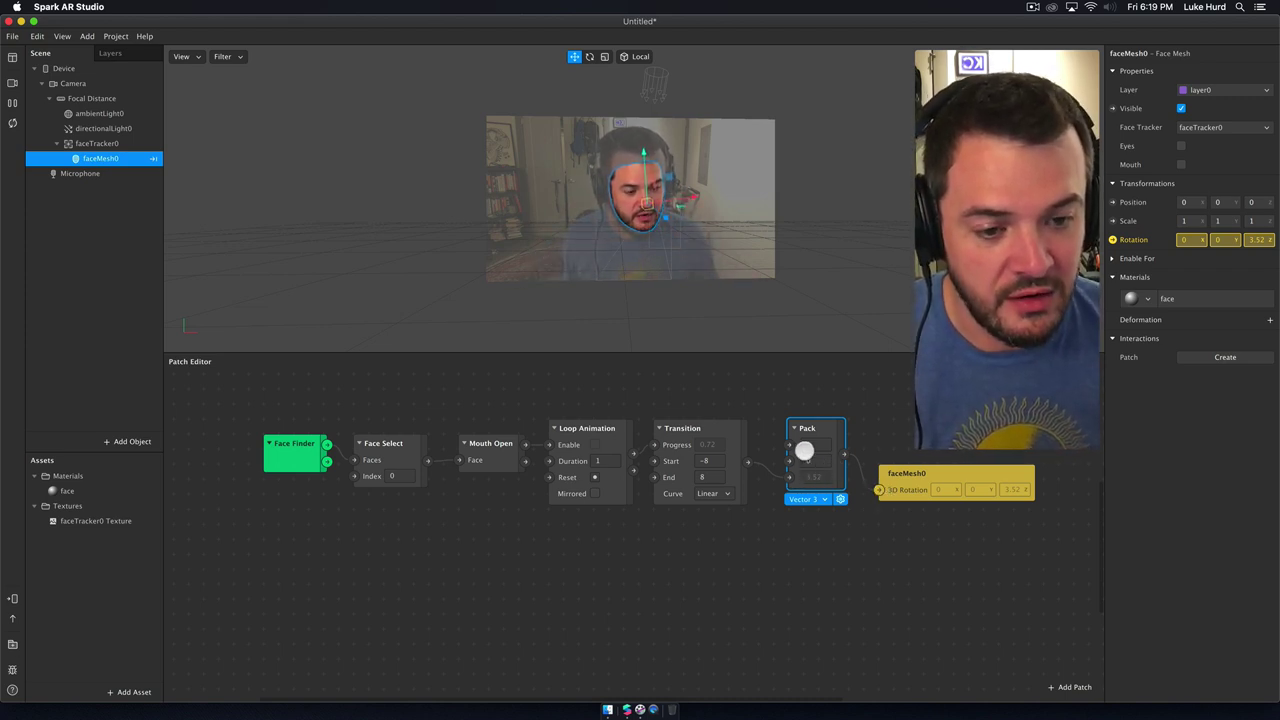
{"action": "left_click_drag", "start_coordinate": [820, 435], "coordinate": [820, 446]}
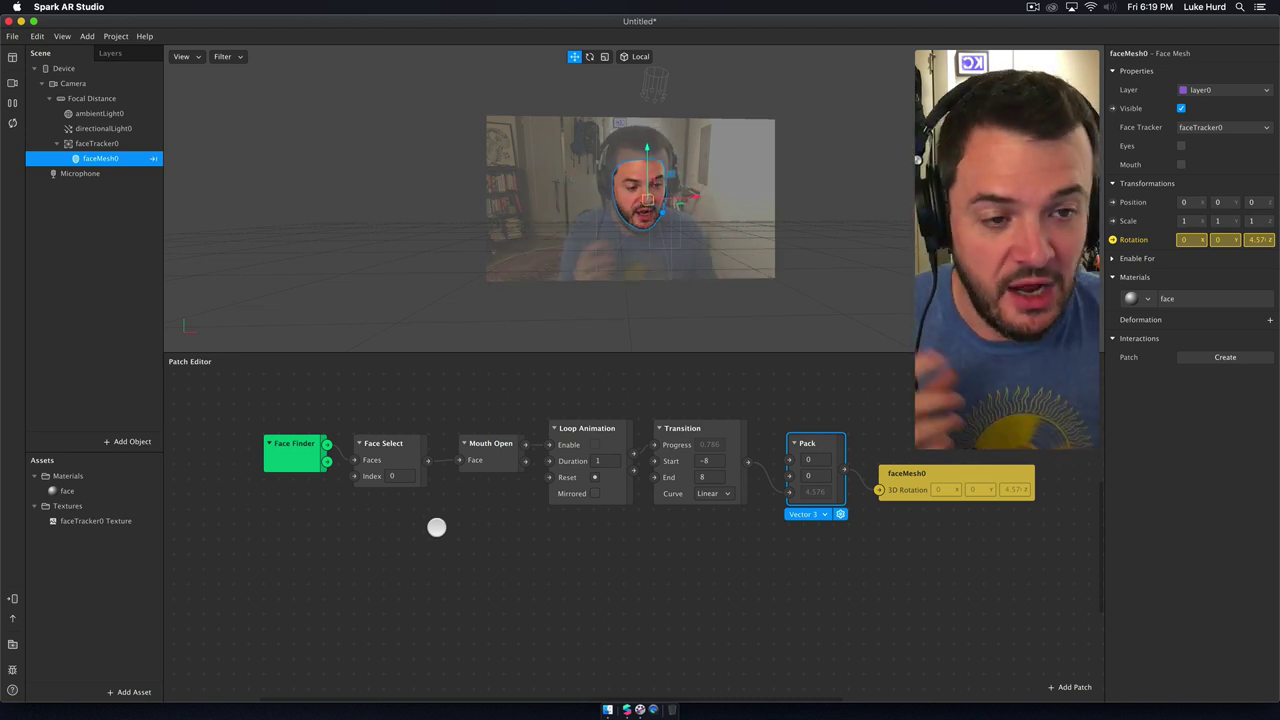
Step: Add an Unpack patch in the empty space below the main patch chain
{"action": "left_click", "coordinate": [540, 577]}
{"action": "right_click", "coordinate": [540, 577]}
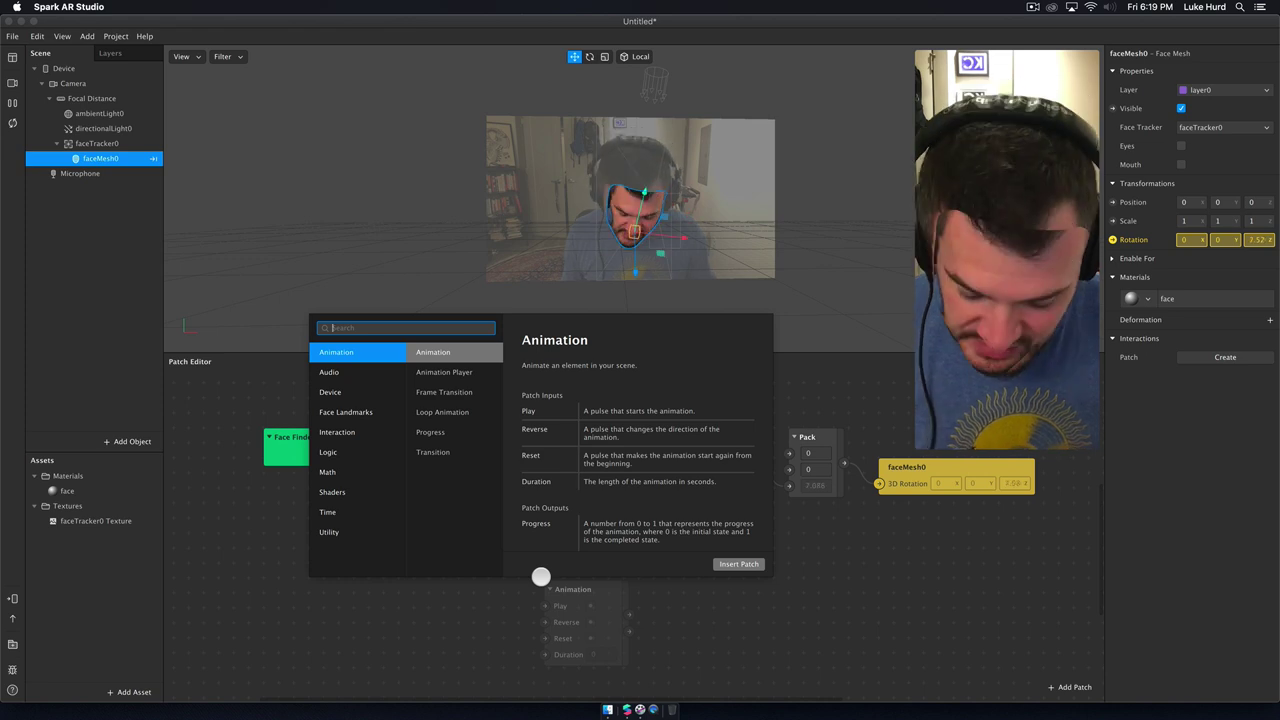
{"action": "type", "text": "unpack"}
{"action": "key", "text": "Return"}
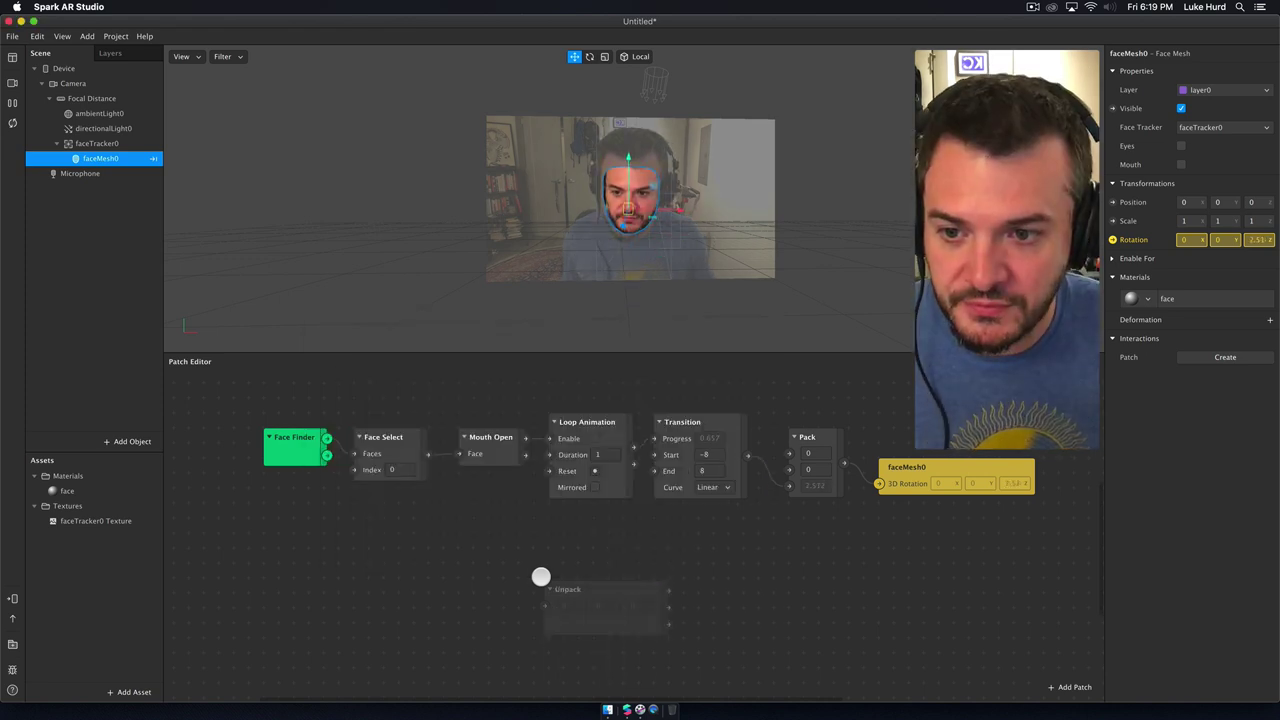
{"action": "right_click", "coordinate": [398, 552]}
{"action": "type", "text": "face"}
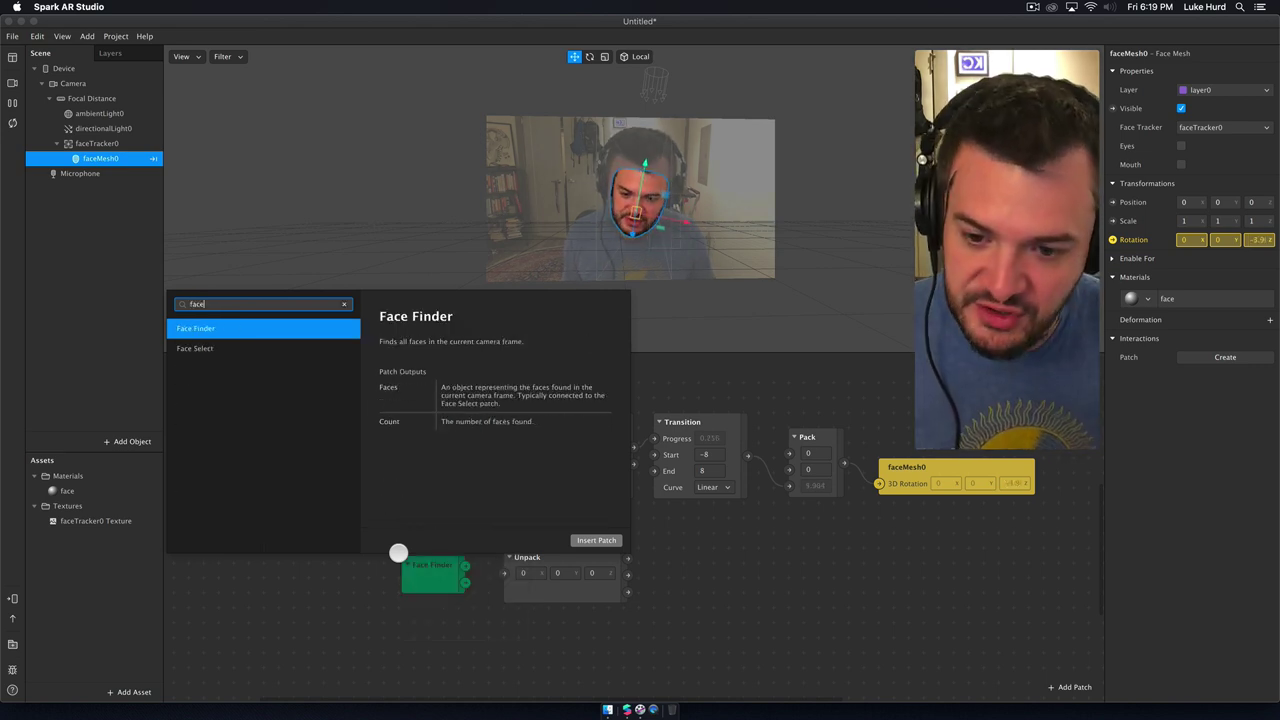
{"action": "left_click", "coordinate": [360, 594]}
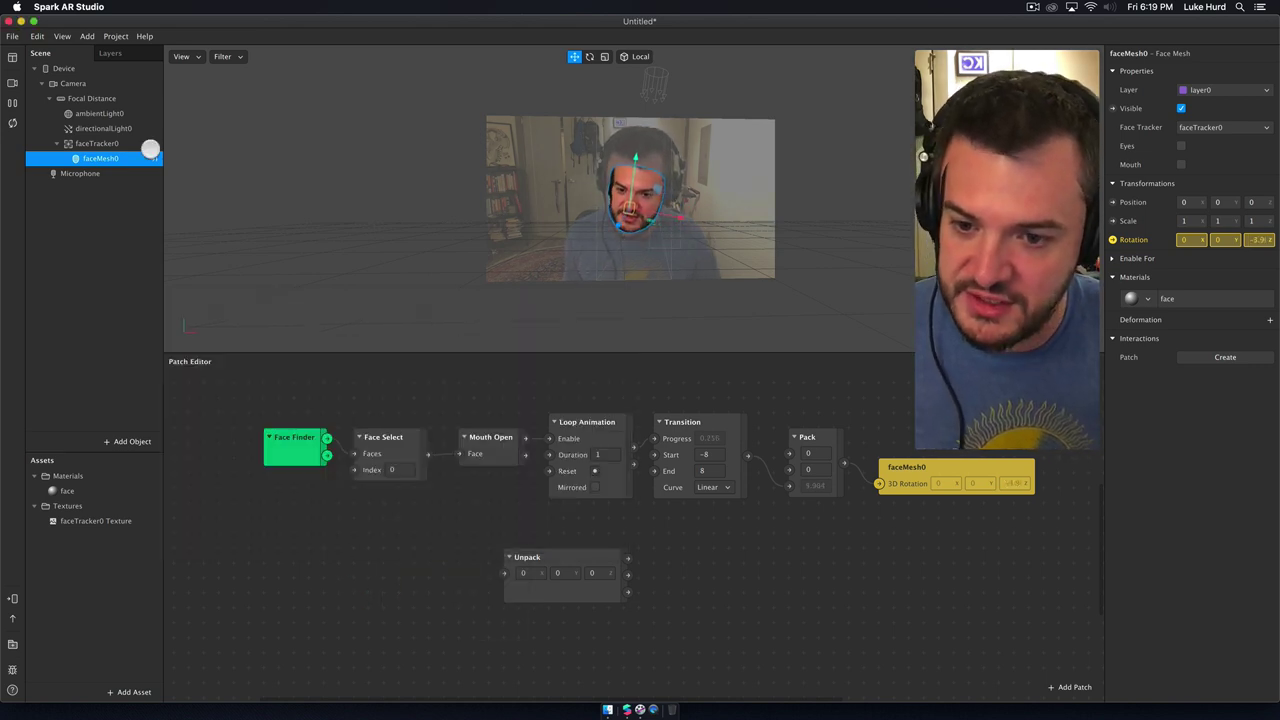
Step: Add a faceTracker0 patch to the graph, connect its 3D Position output to Unpack, and place Unpack beside it
{"action": "left_click", "coordinate": [96, 144]}
{"action": "left_click_drag", "start_coordinate": [96, 144], "coordinate": [294, 584]}
{"action": "left_click_drag", "start_coordinate": [250, 532], "coordinate": [505, 573]}
{"action": "key", "text": "BackSpace"}
{"action": "left_click_drag", "start_coordinate": [582, 557], "coordinate": [552, 572]}
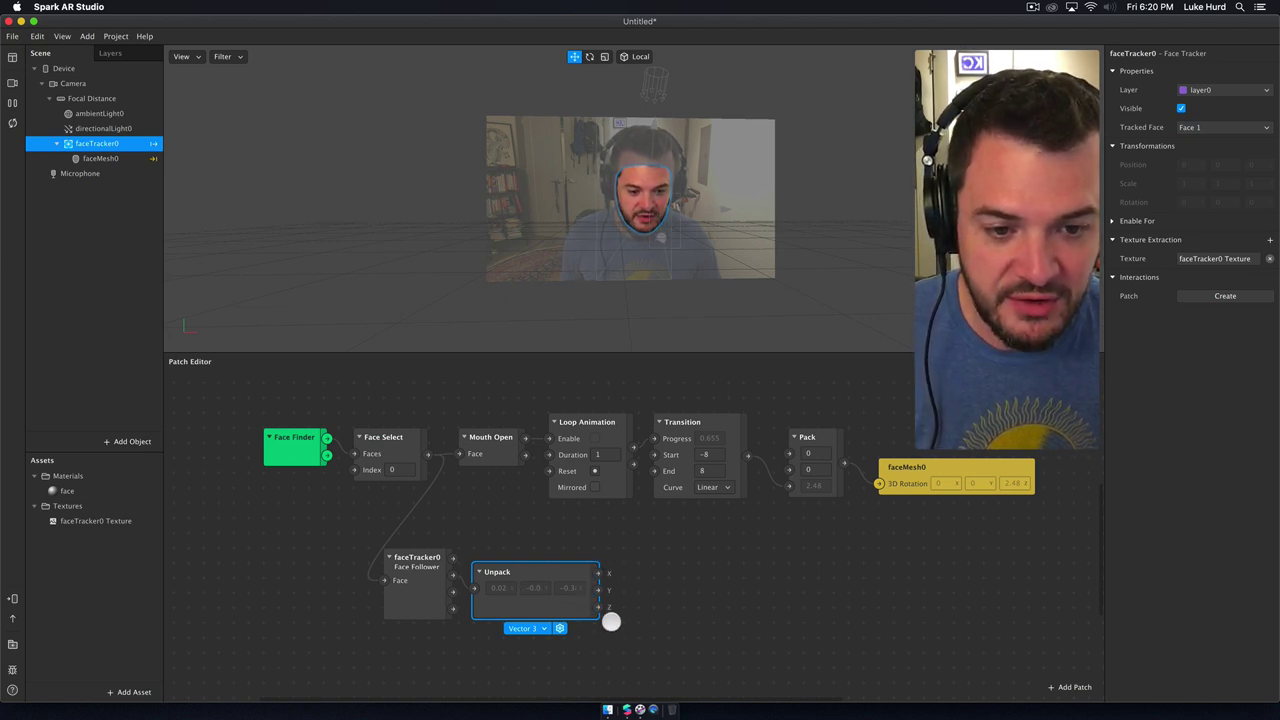
Step: Delete the faceTracker0 and Unpack patches below the main chain
{"action": "left_click", "coordinate": [820, 433]}
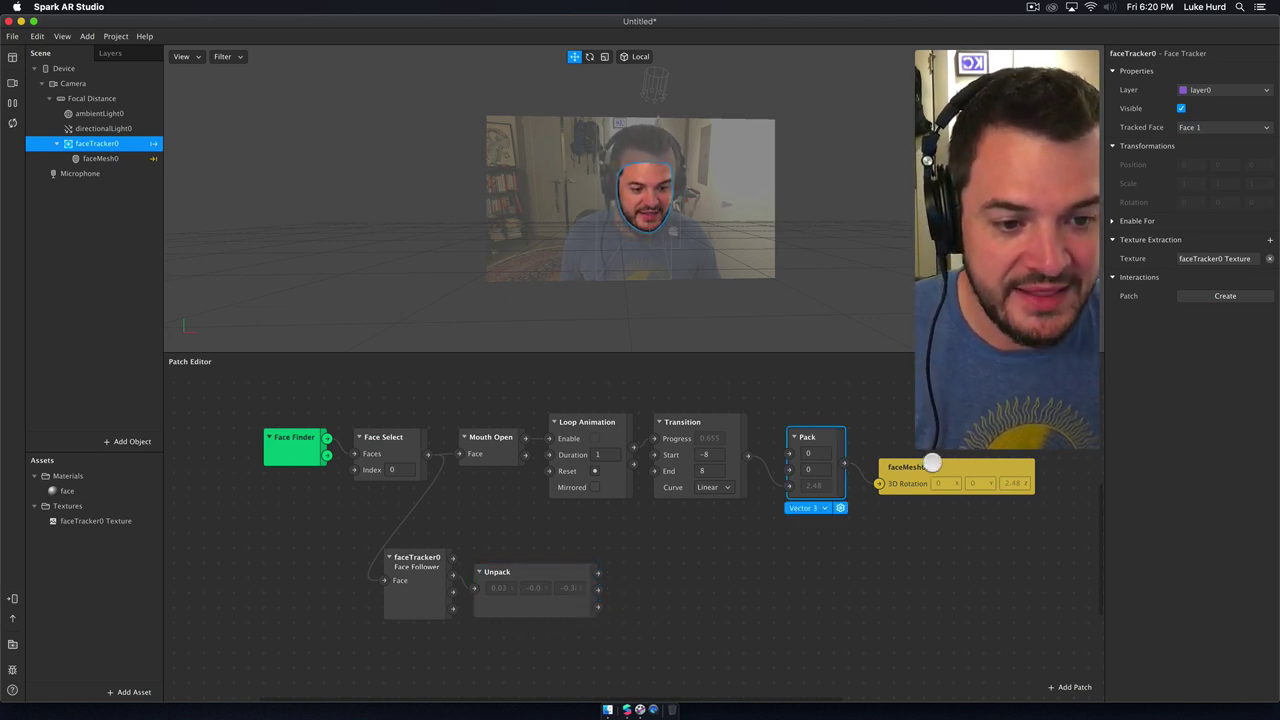
{"action": "left_click", "coordinate": [931, 463]}
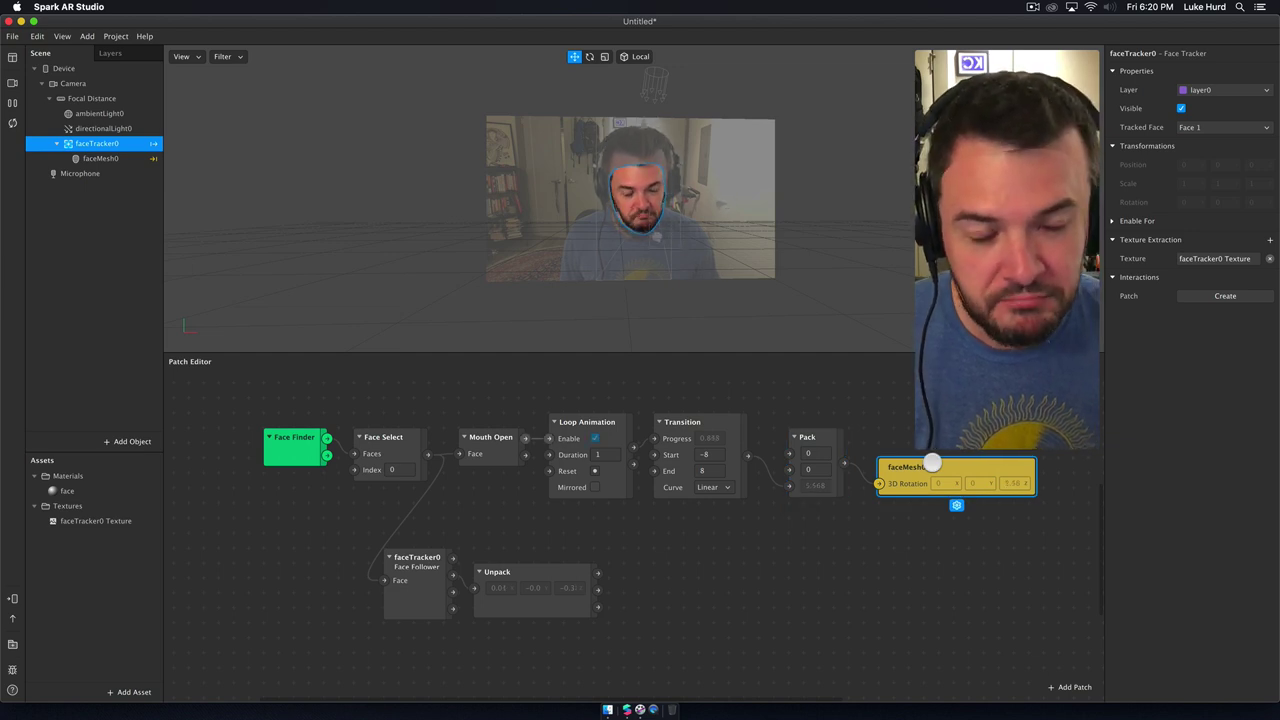
{"action": "left_click_drag", "start_coordinate": [686, 636], "coordinate": [360, 554]}
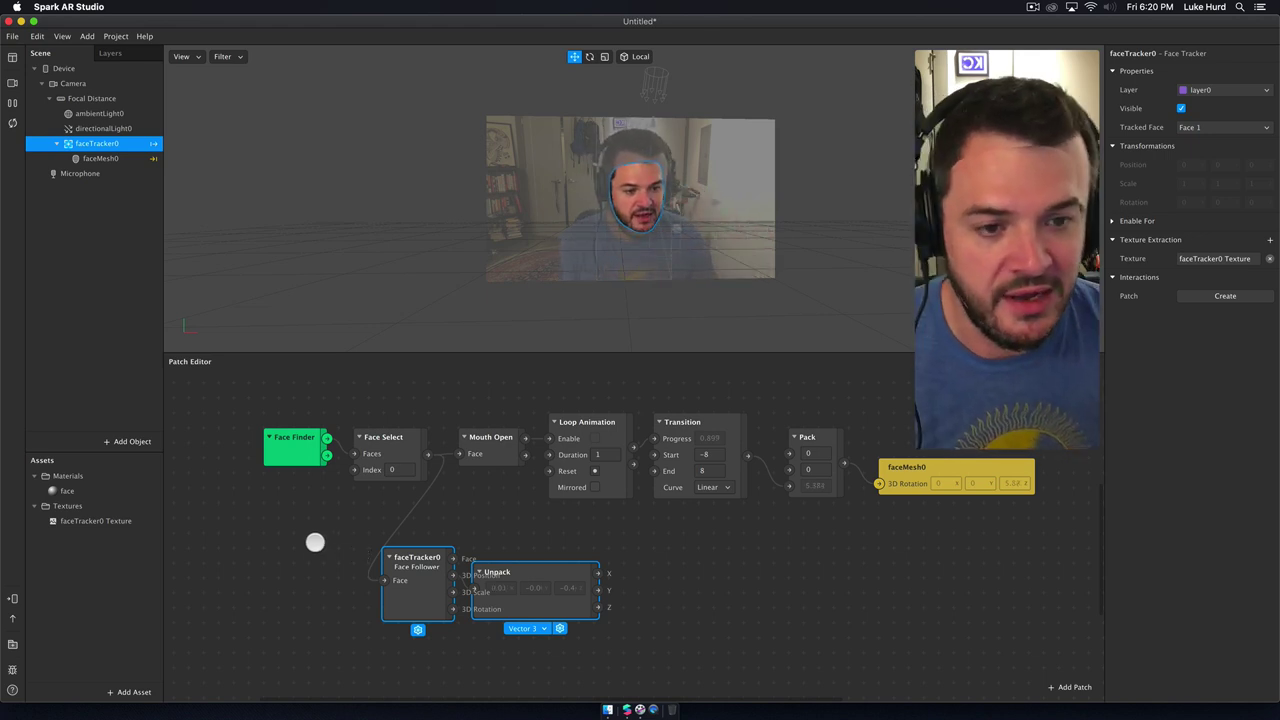
{"action": "left_click_drag", "start_coordinate": [688, 651], "coordinate": [352, 558]}
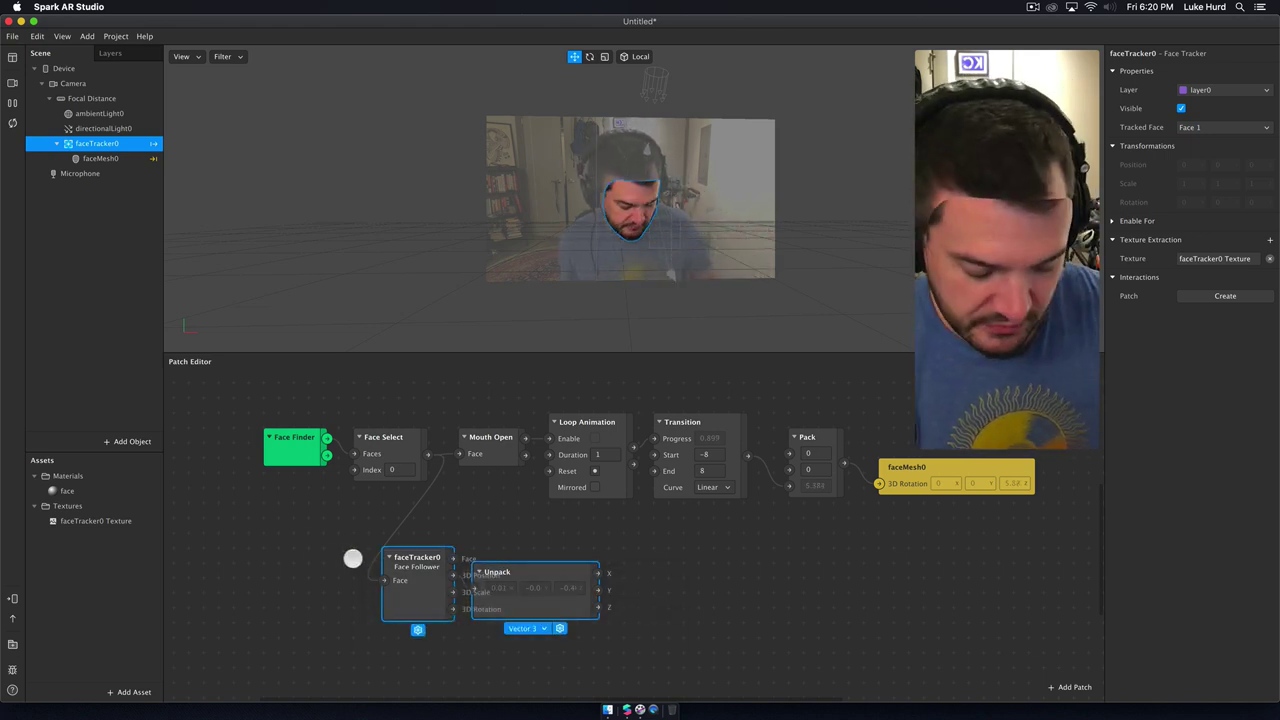
{"action": "key", "text": "BackSpace"}
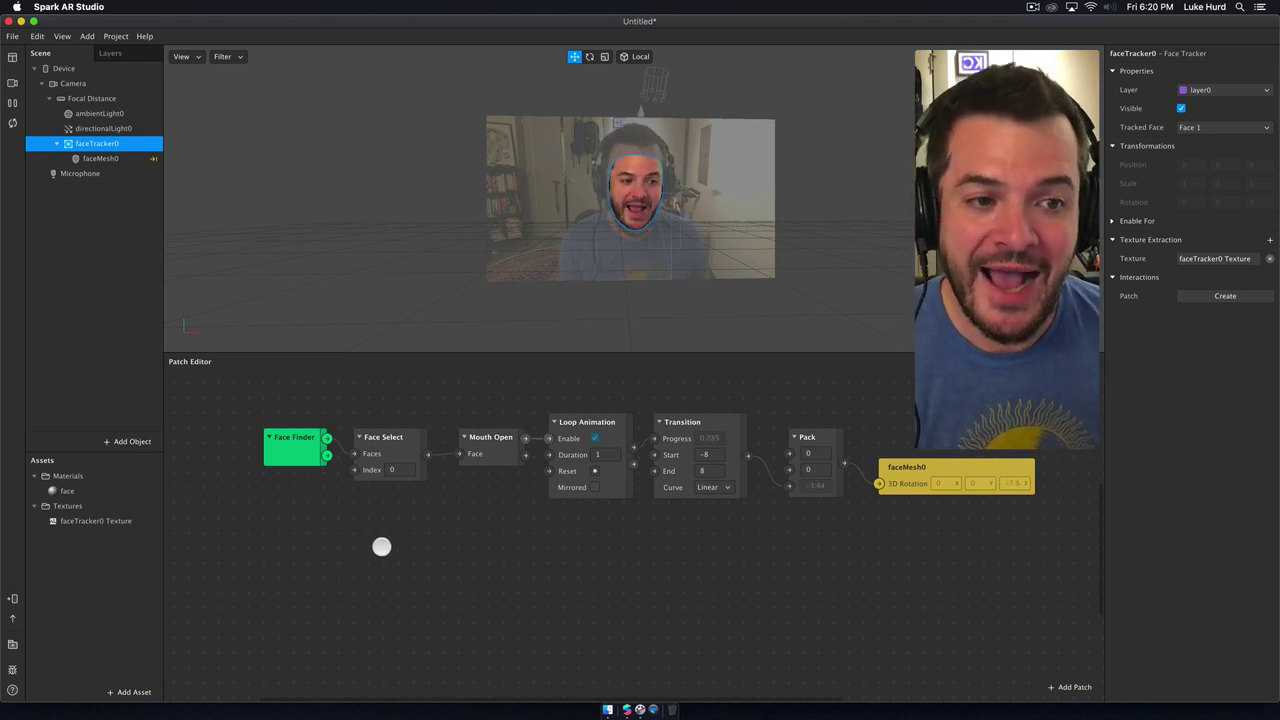
Step: Set the Loop Animation patch's Duration to 0.15 and enable its Mirrored option
{"action": "left_click", "coordinate": [600, 454]}
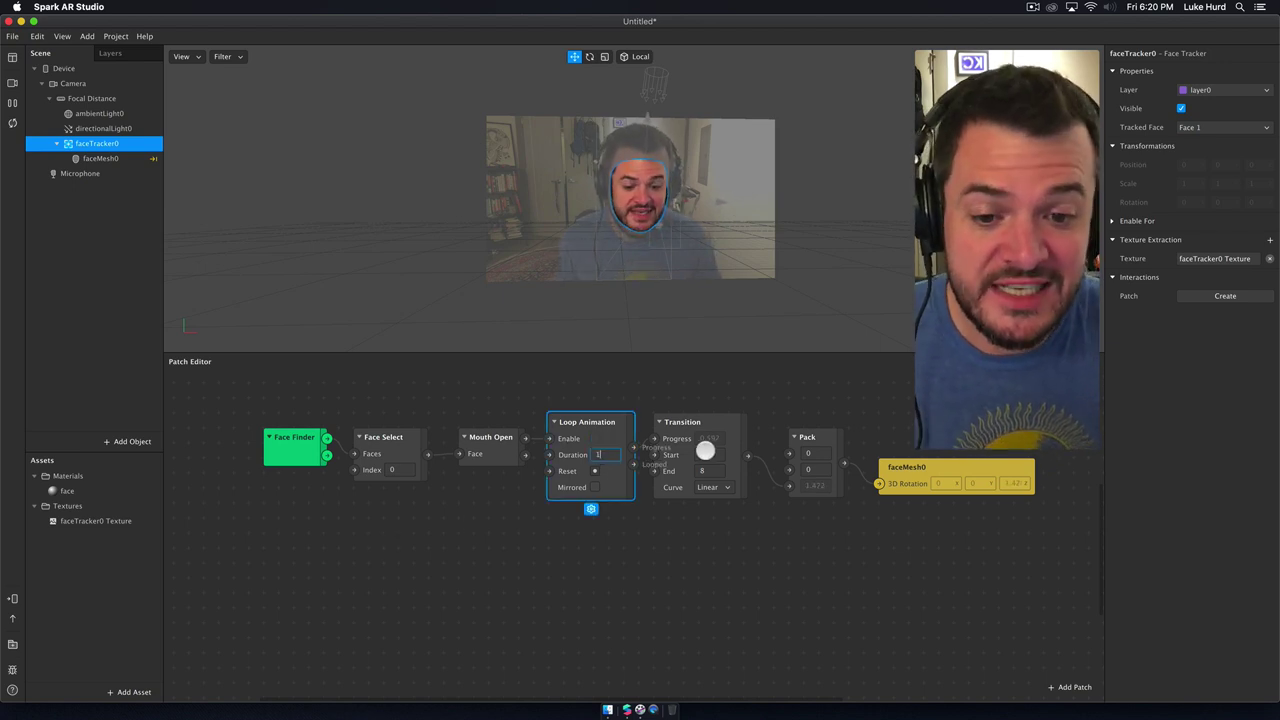
{"action": "type", "text": "0"}
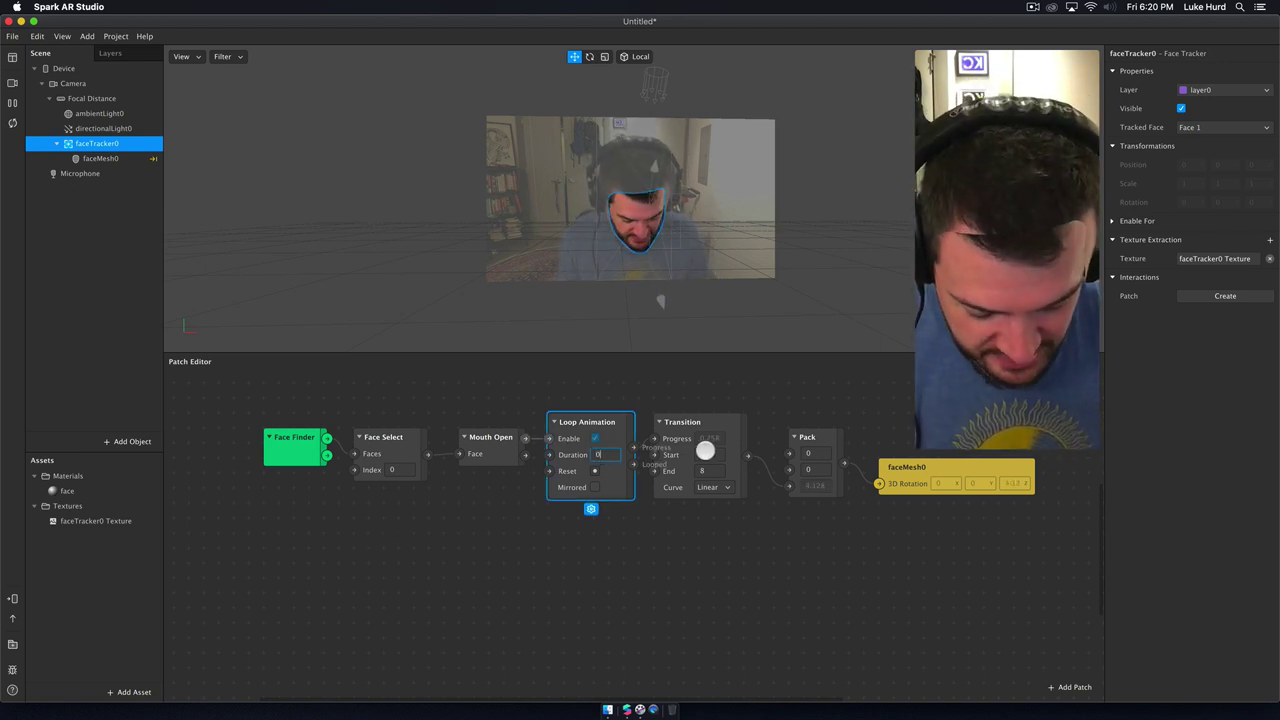
{"action": "type", "text": ".15"}
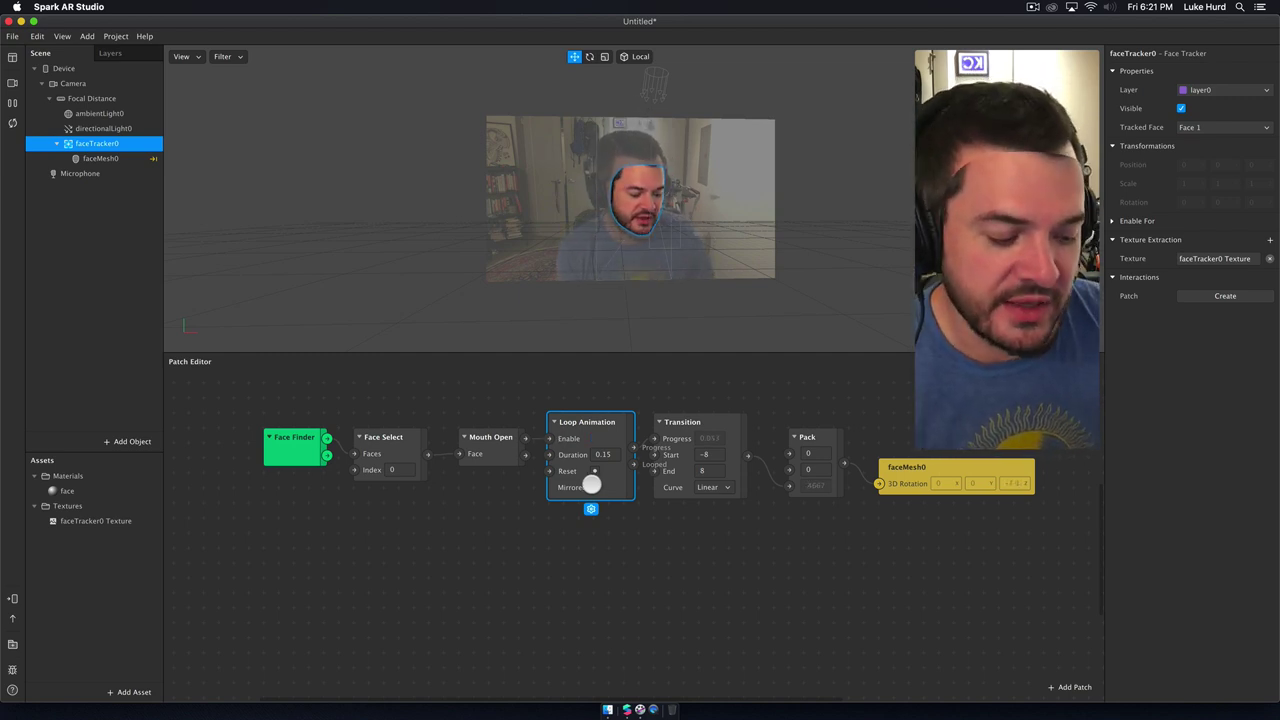
{"action": "left_click_drag", "start_coordinate": [296, 414], "coordinate": [837, 543]}
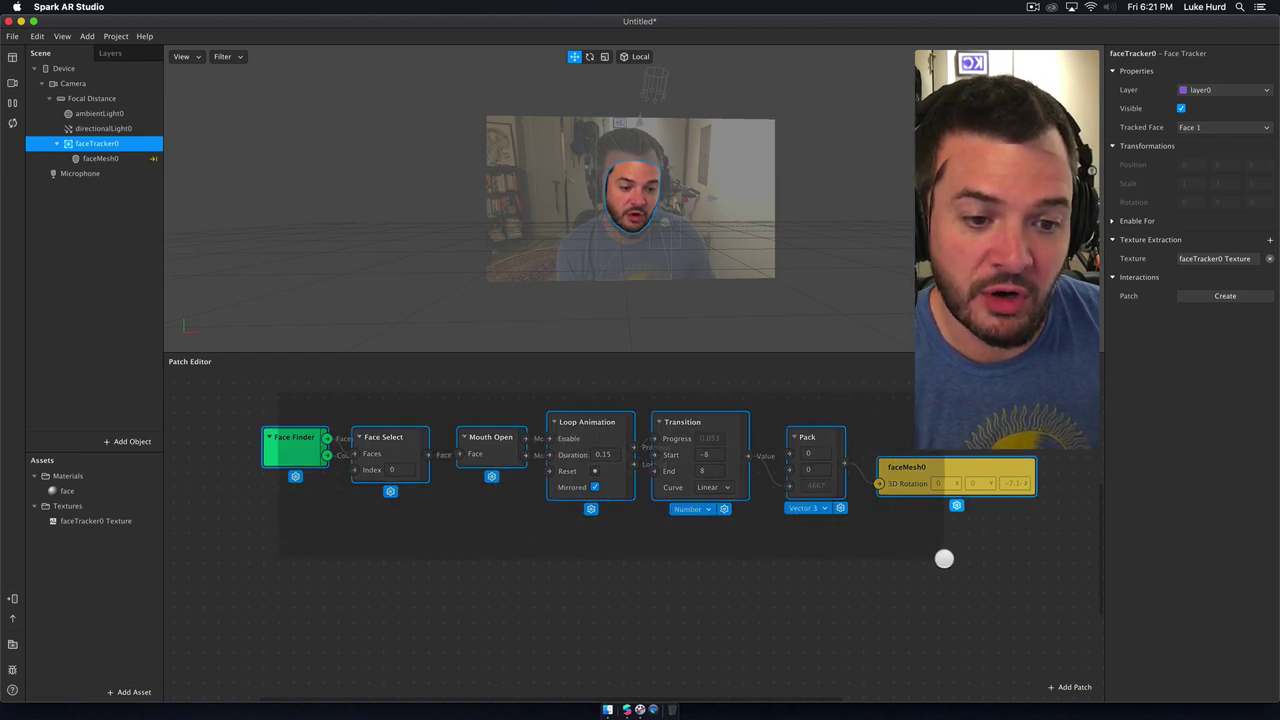
{"action": "left_click", "coordinate": [669, 610]}
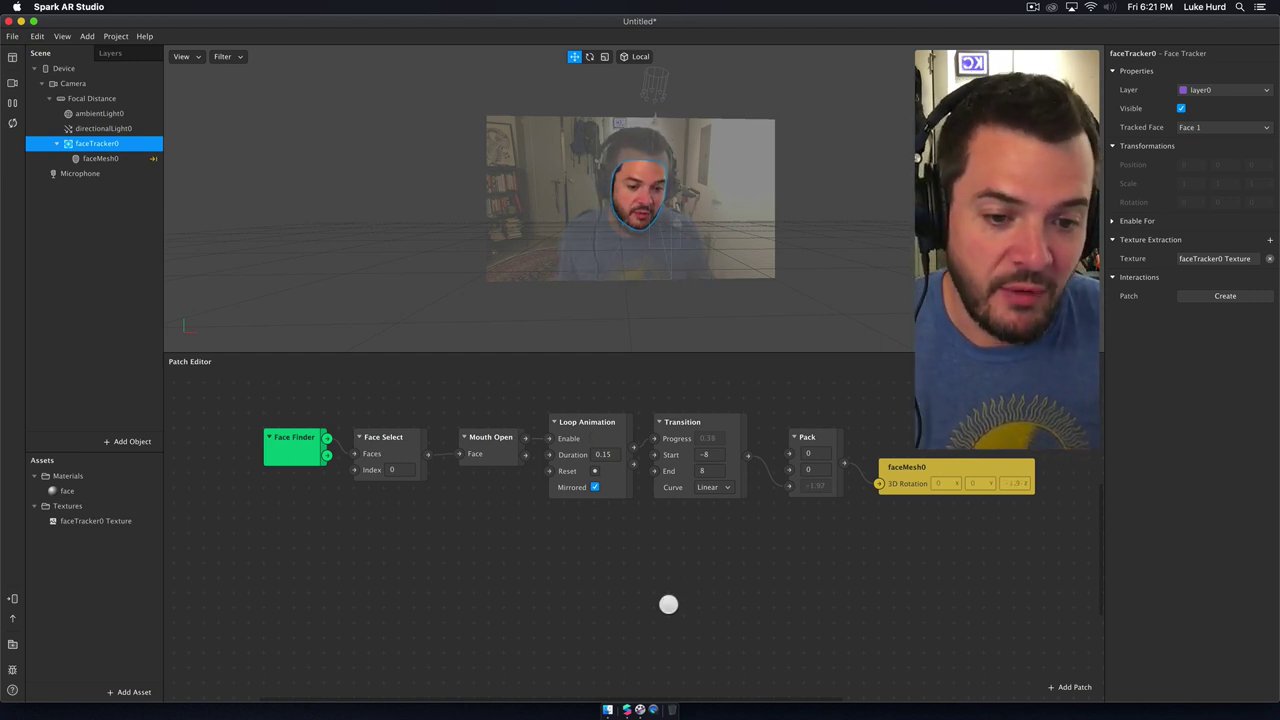
{"action": "scroll", "coordinate": [668, 604], "scroll_direction": "up", "scroll_amount": 2}
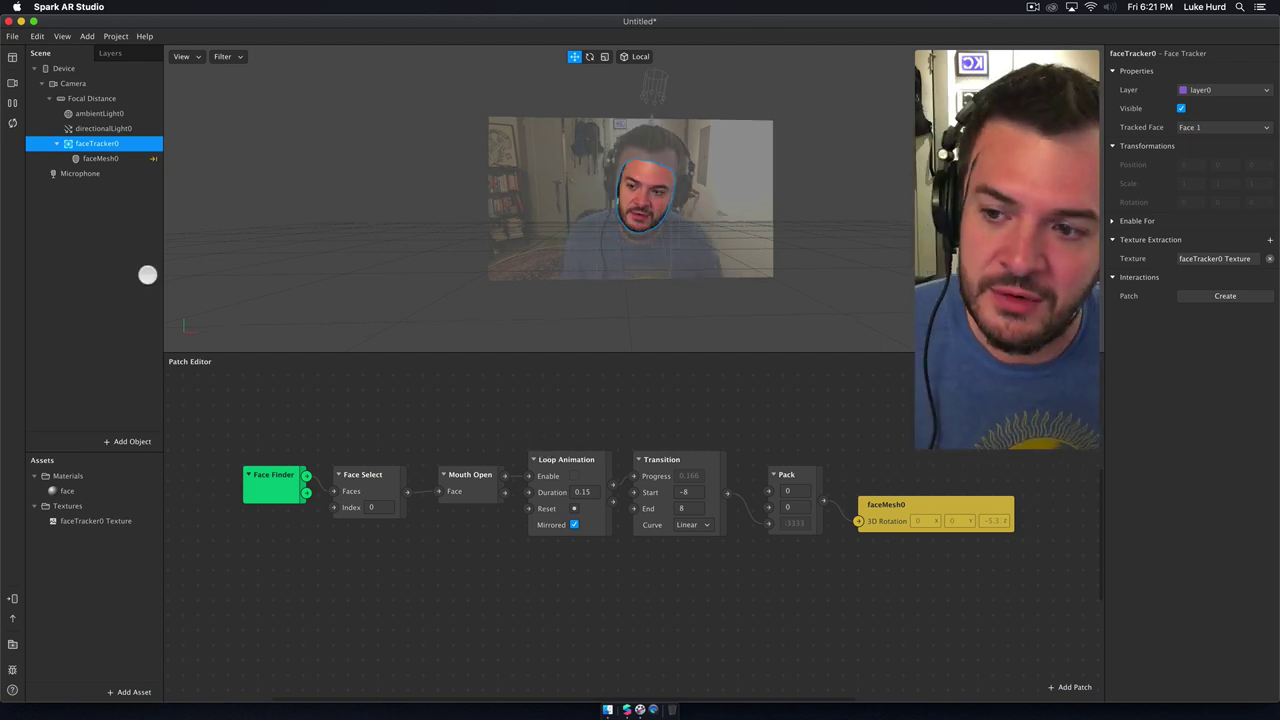
Step: Remove the diffuse texture from the face material
{"action": "left_click", "coordinate": [79, 492]}
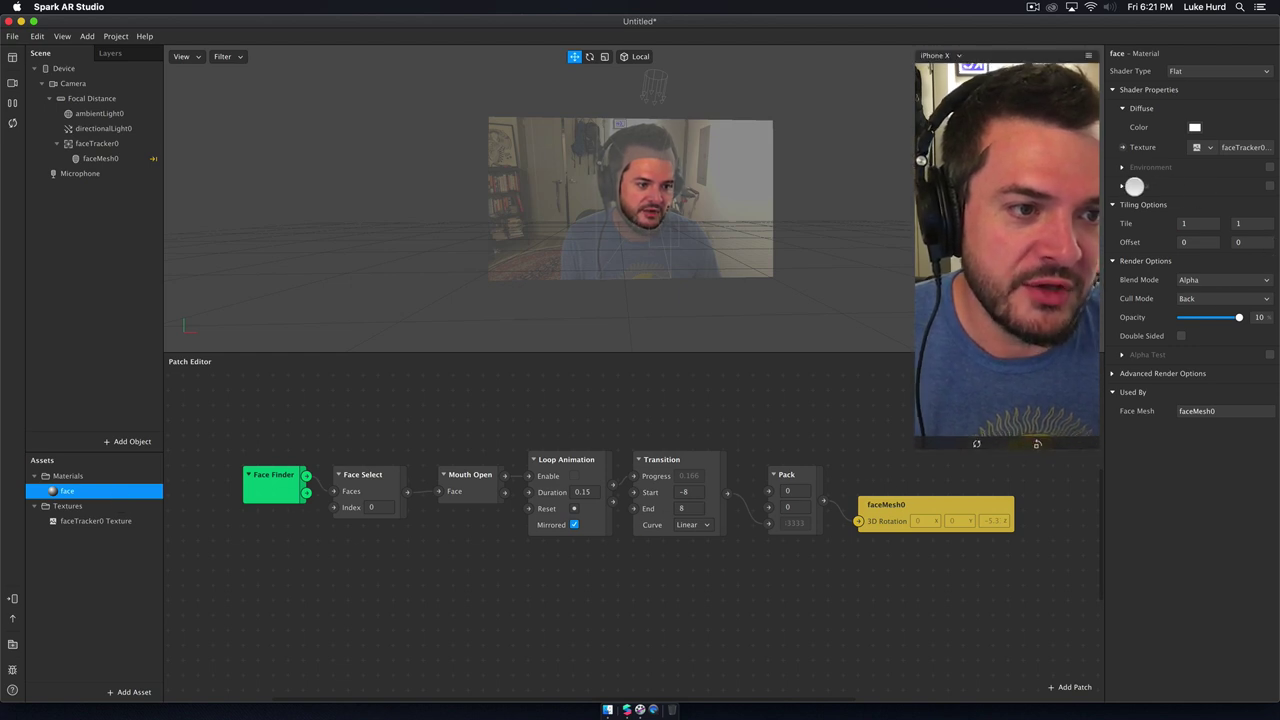
{"action": "left_click", "coordinate": [1204, 148]}
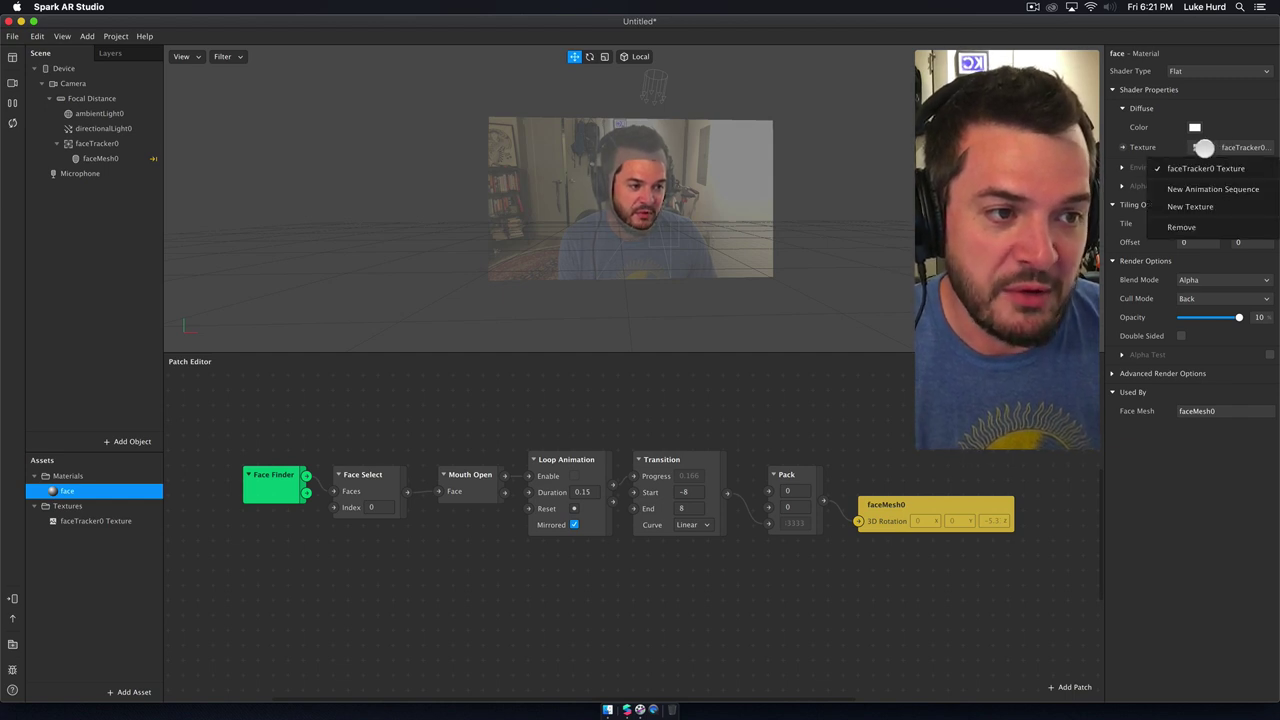
{"action": "left_click", "coordinate": [1189, 226]}
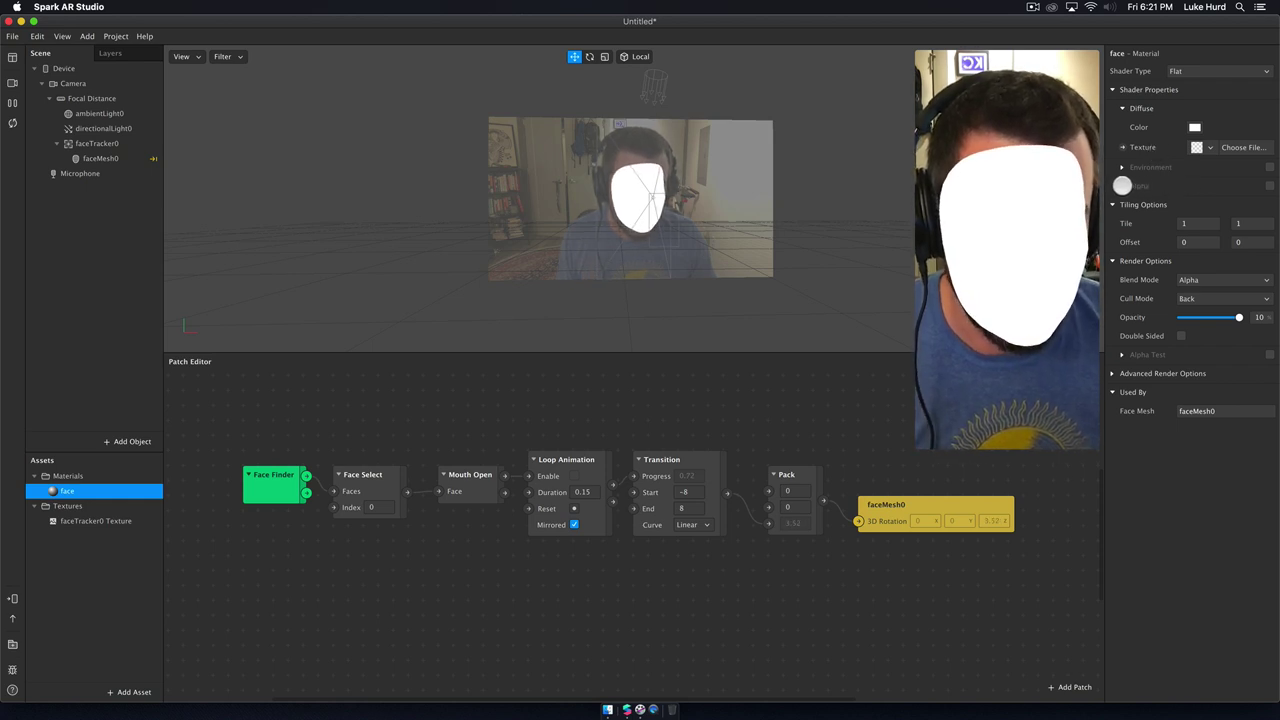
Step: Enable Alpha on the face material and load face-alpha.png from the Desktop's Assets folder as its alpha texture
{"action": "left_click", "coordinate": [1122, 185]}
{"action": "left_click", "coordinate": [1122, 185]}
{"action": "left_click", "coordinate": [1122, 185]}
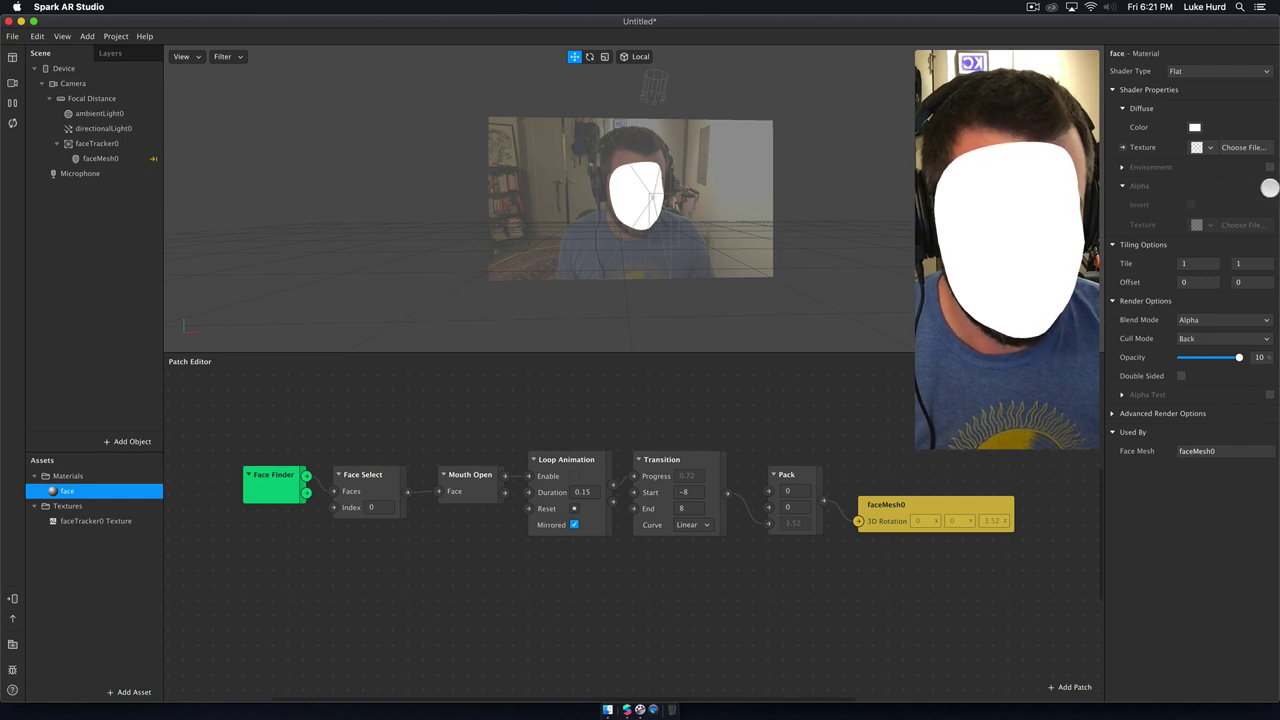
{"action": "left_click", "coordinate": [1270, 186]}
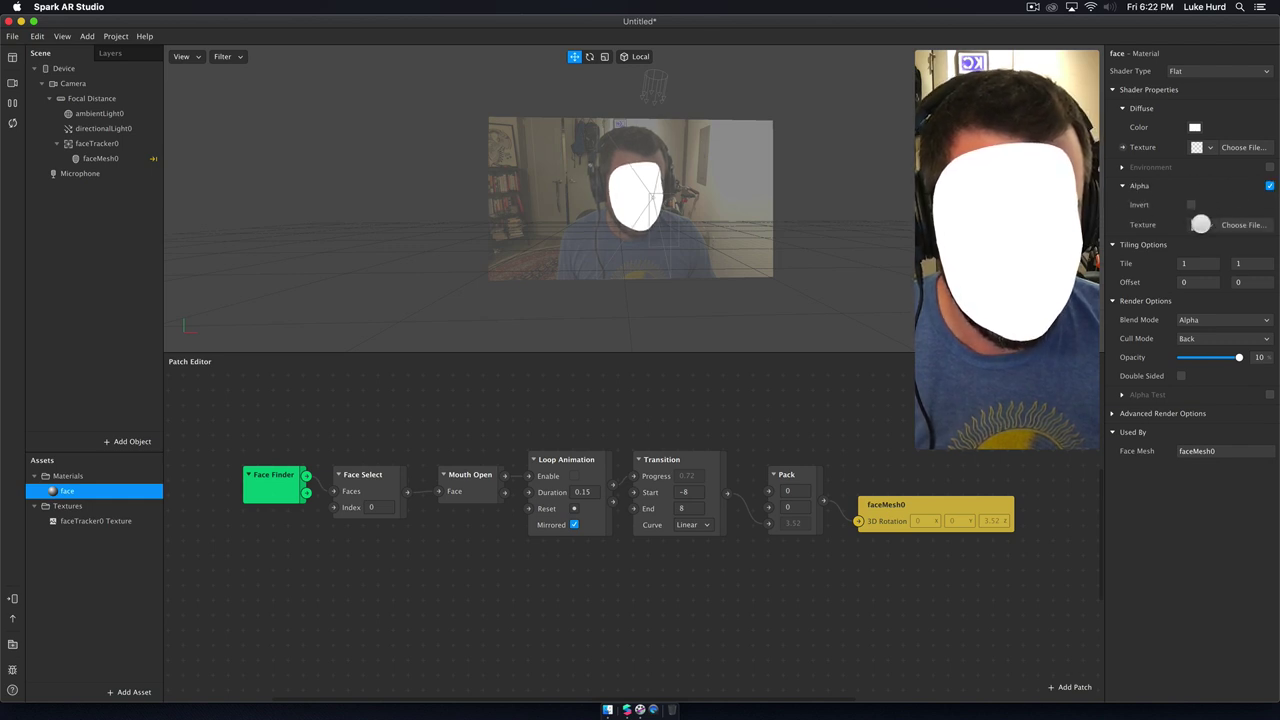
{"action": "left_click", "coordinate": [1199, 225]}
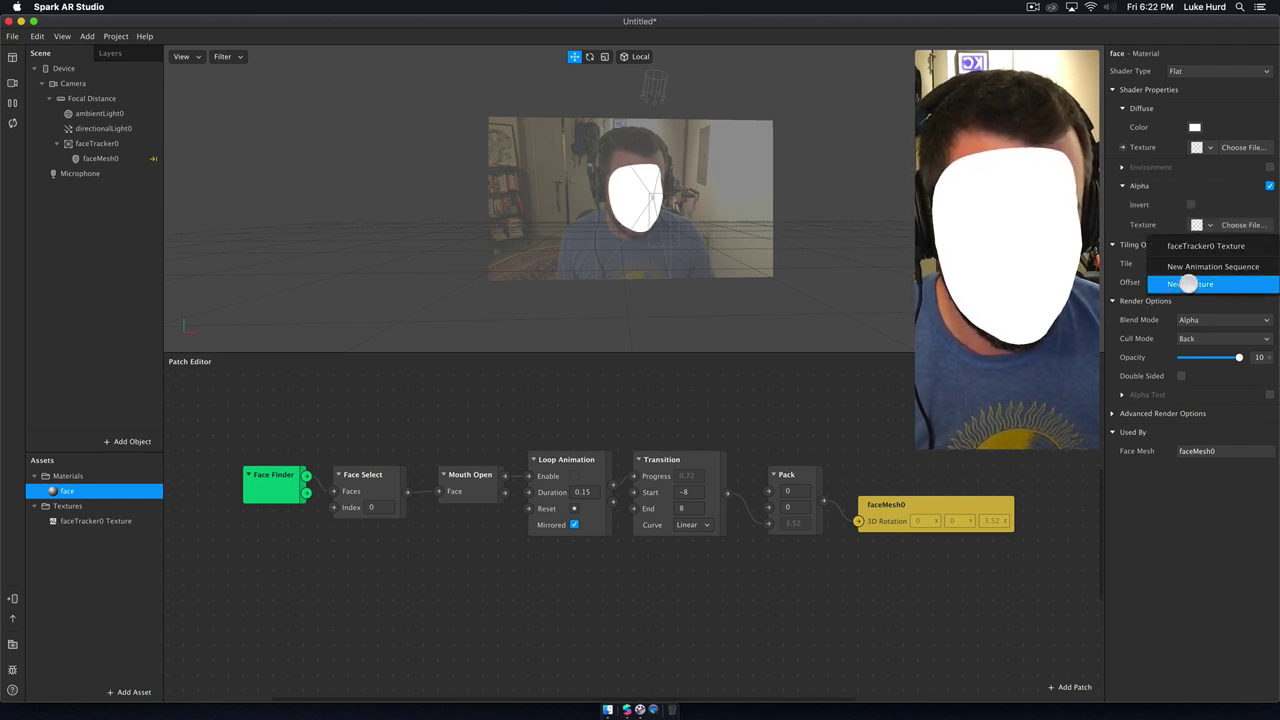
{"action": "left_click", "coordinate": [1188, 284]}
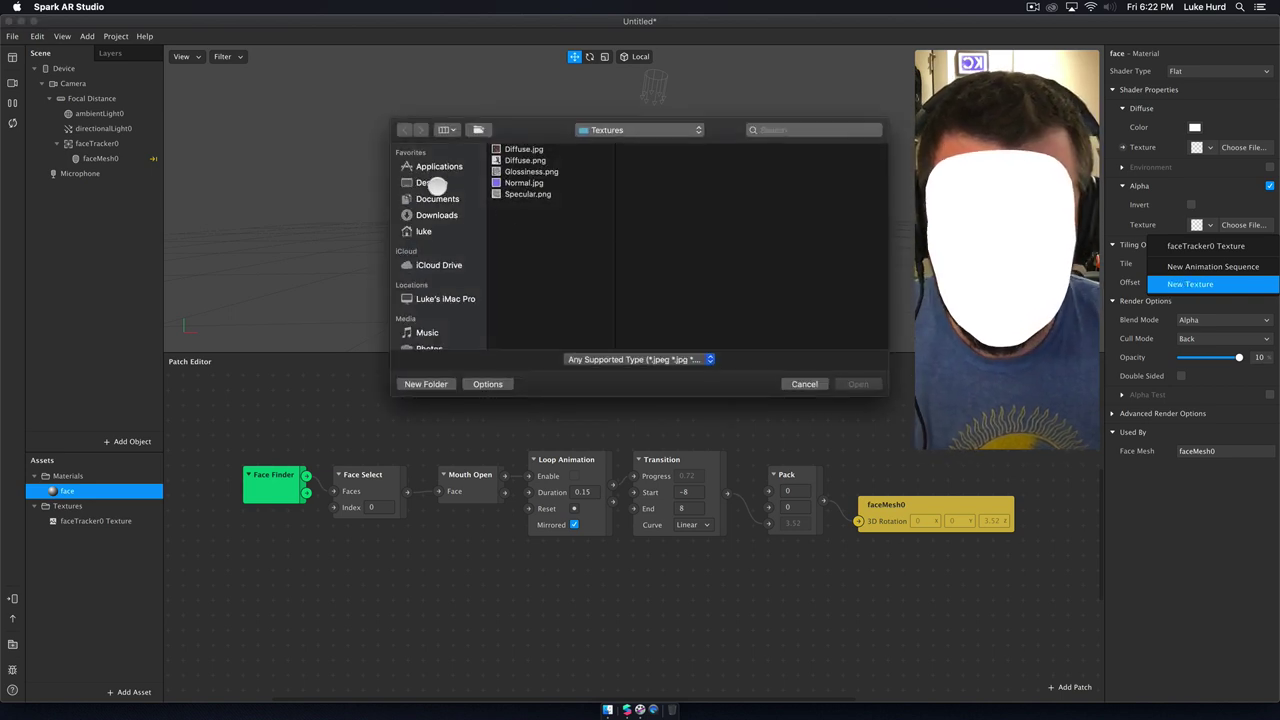
{"action": "left_click", "coordinate": [430, 182]}
{"action": "left_click", "coordinate": [523, 161]}
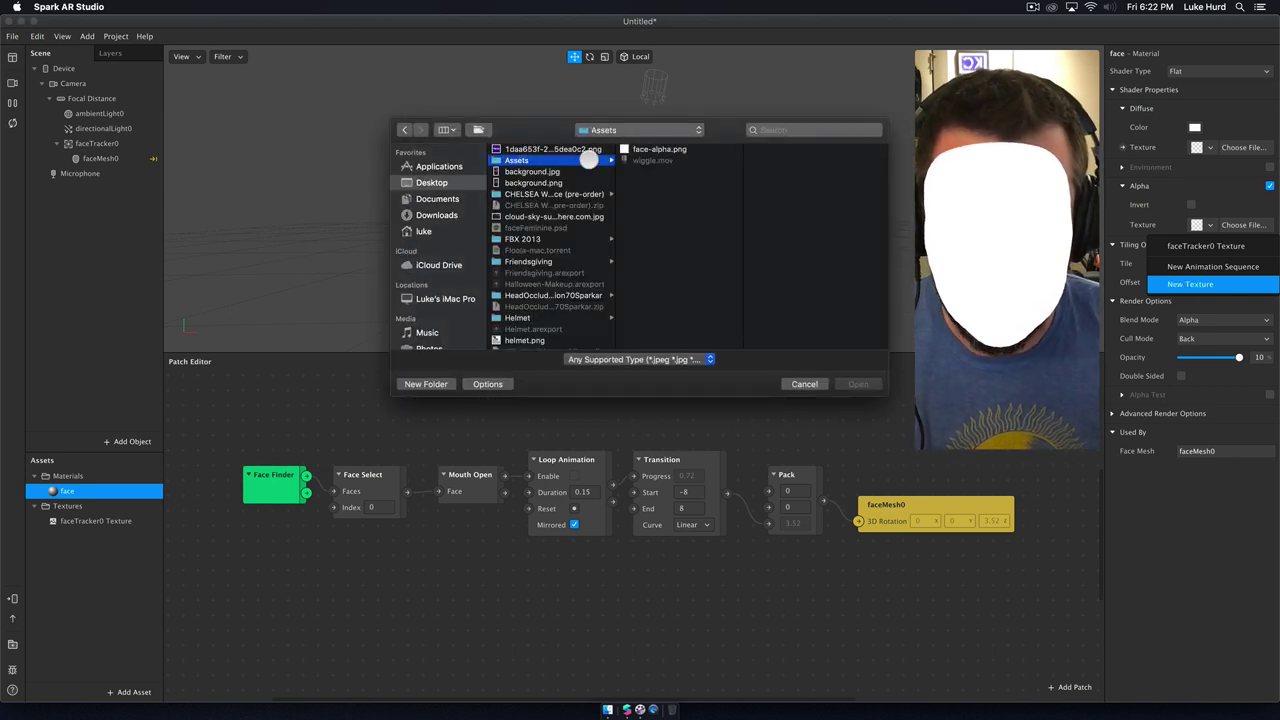
{"action": "left_click", "coordinate": [646, 149]}
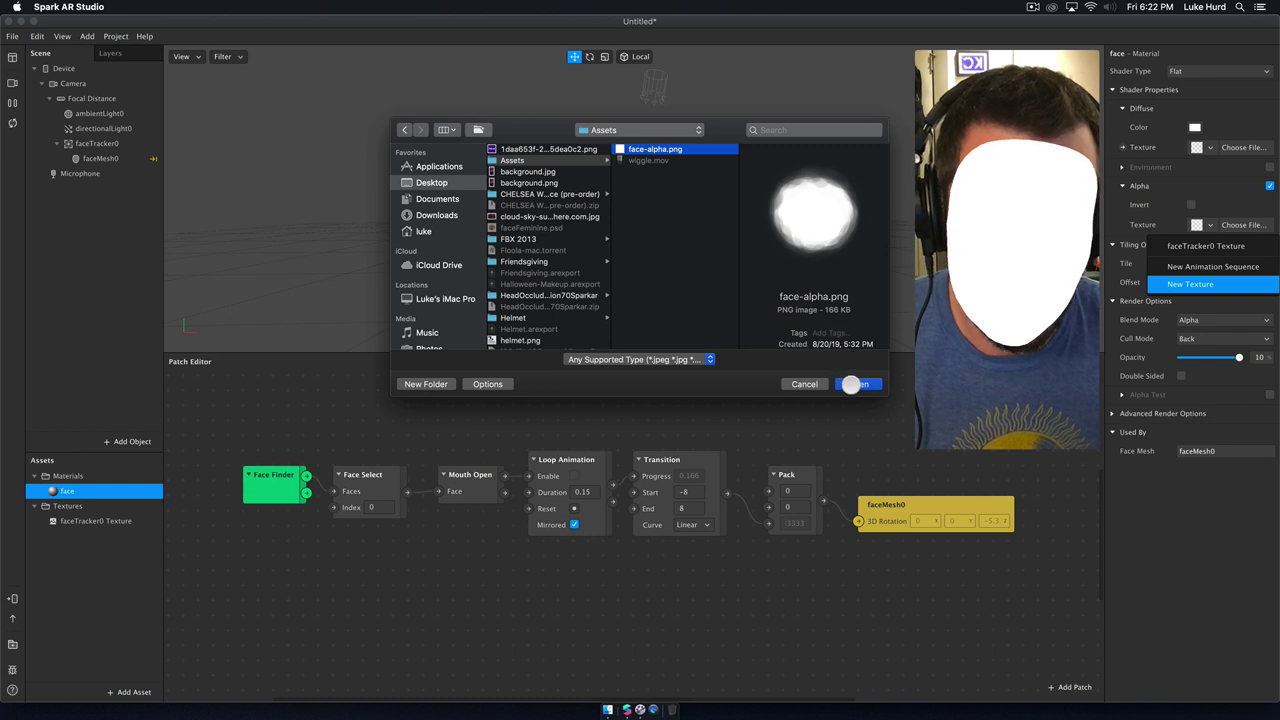
{"action": "left_click", "coordinate": [851, 384]}
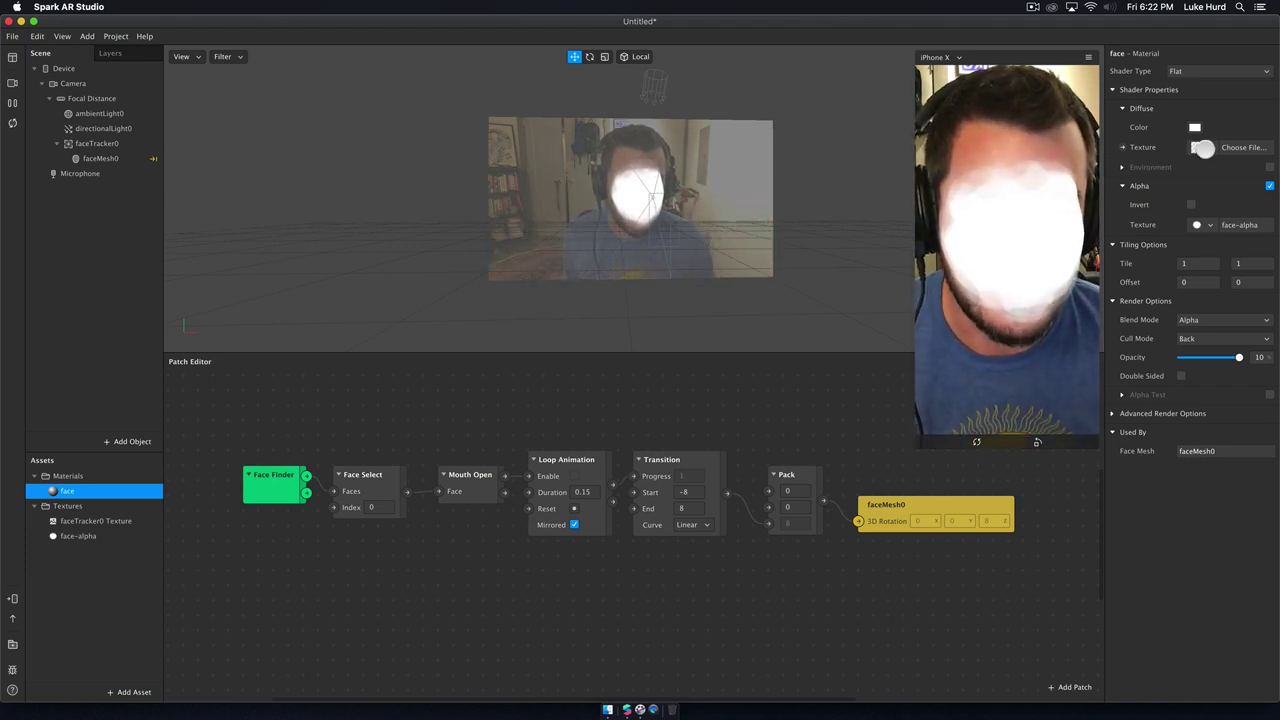
Step: Assign faceTracker0 Texture as the face material's diffuse texture
{"action": "left_click", "coordinate": [1202, 148]}
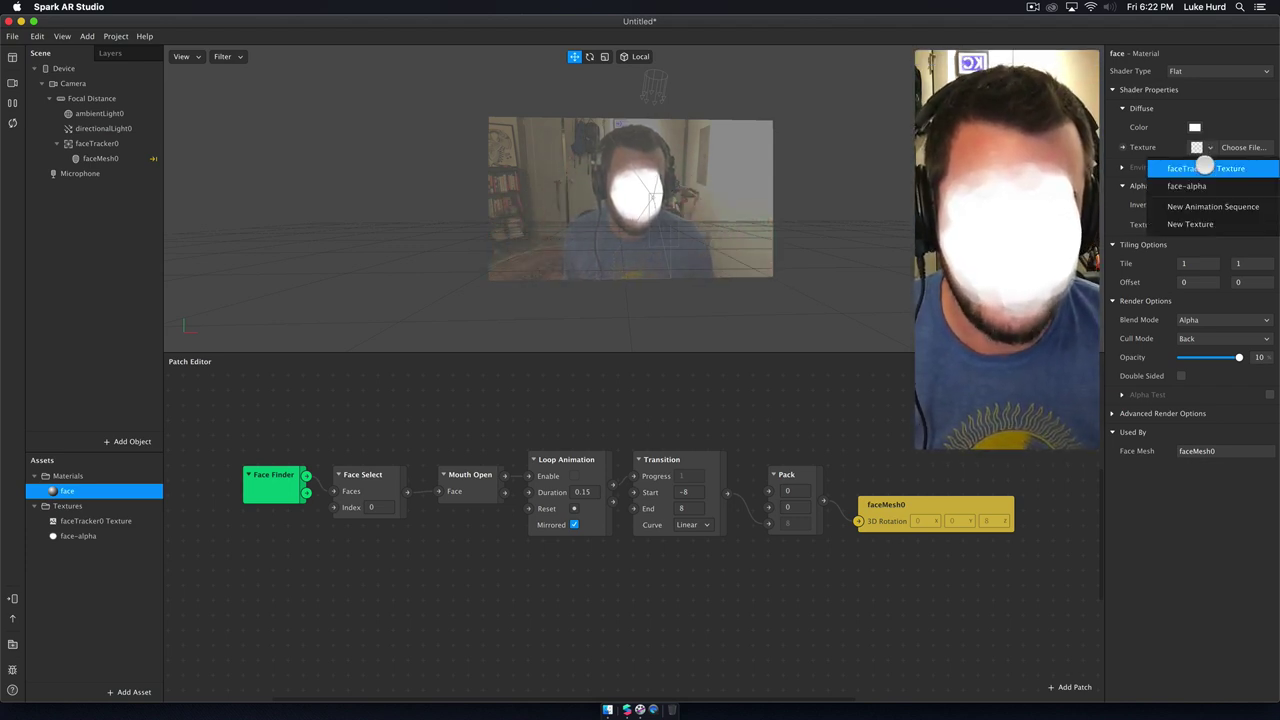
{"action": "left_click", "coordinate": [1204, 167]}
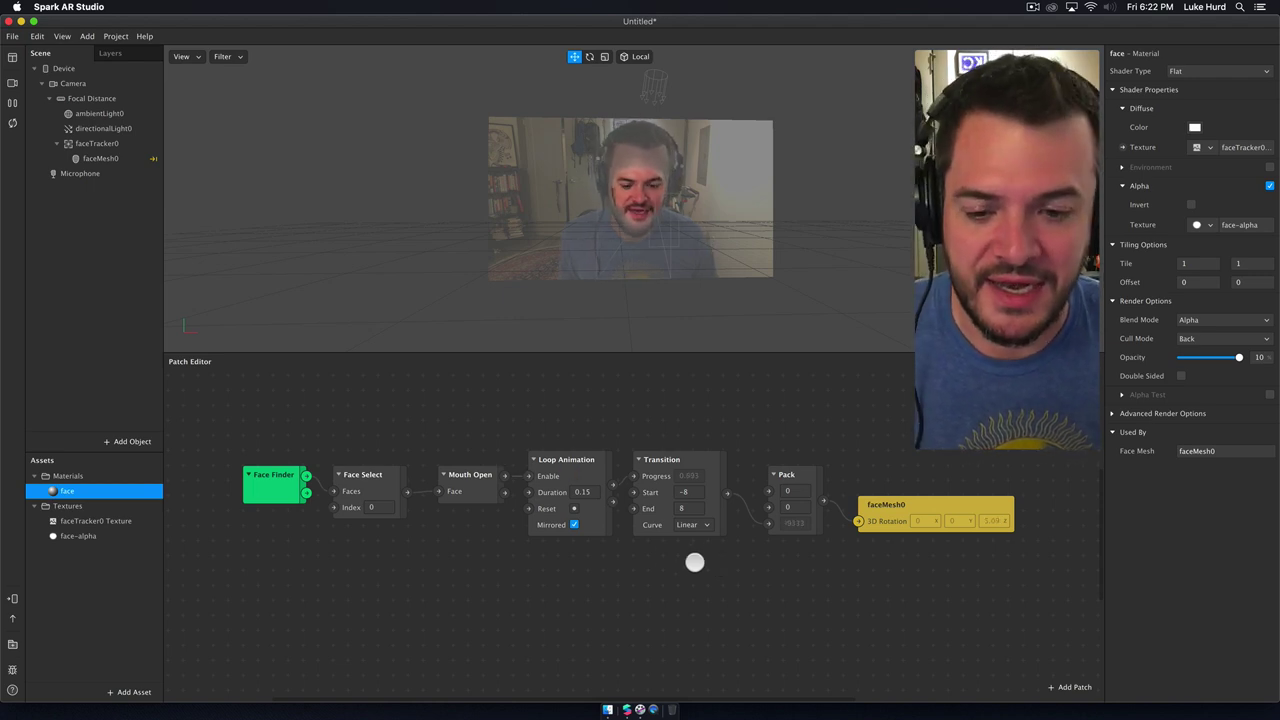
Step: Move the Loop Animation, Transition and Pack patches up slightly, and shift the Mouth Open patch down
{"action": "left_click", "coordinate": [473, 494]}
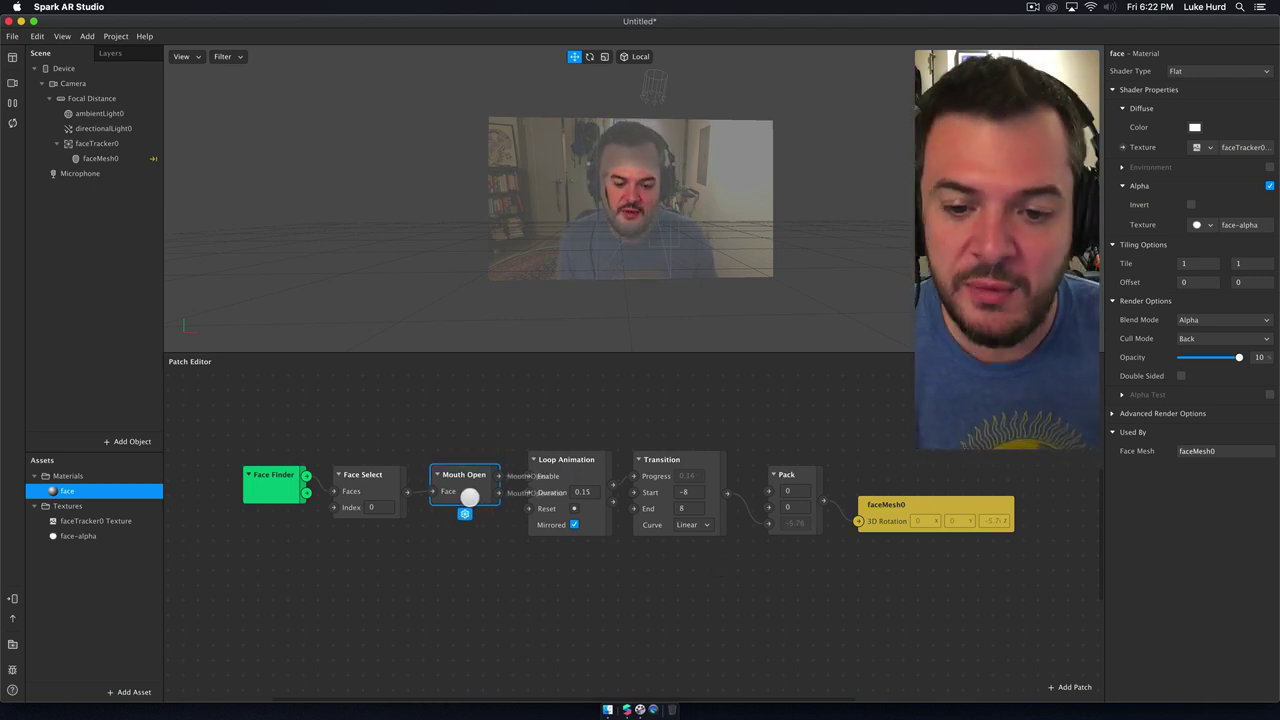
{"action": "left_click_drag", "start_coordinate": [571, 417], "coordinate": [803, 591]}
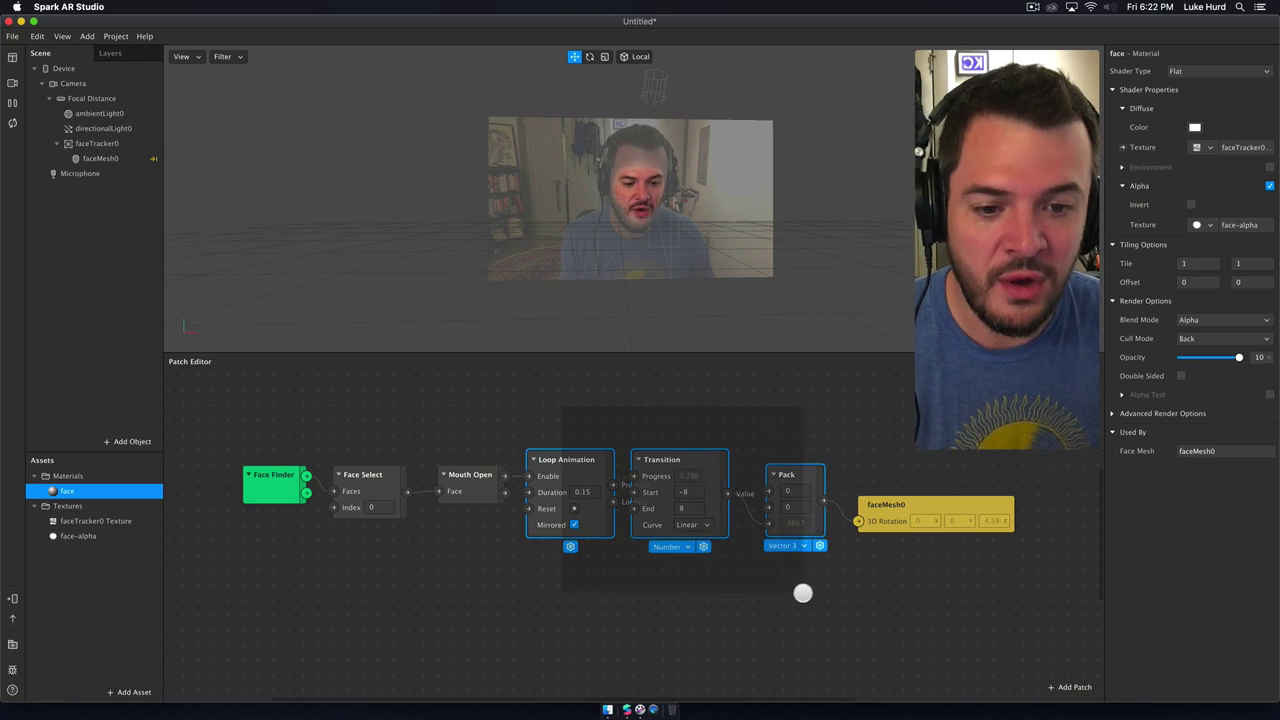
{"action": "left_click_drag", "start_coordinate": [597, 463], "coordinate": [606, 437]}
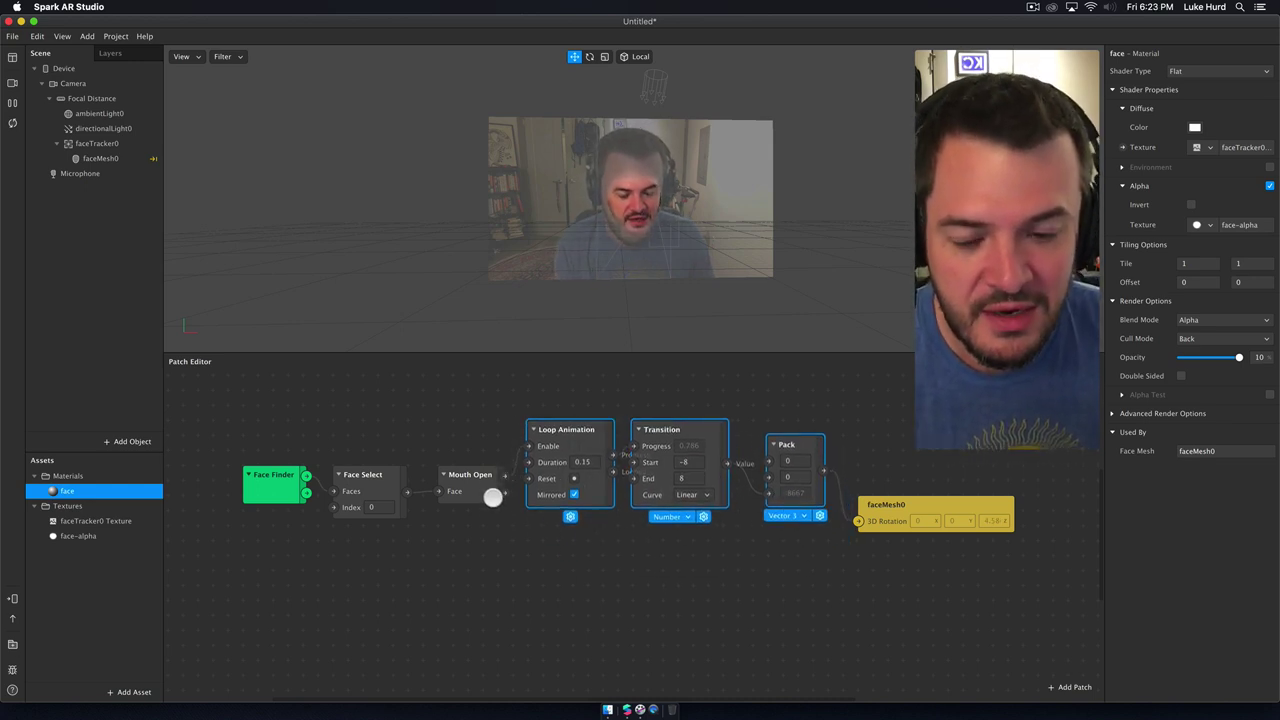
{"action": "left_click", "coordinate": [557, 612]}
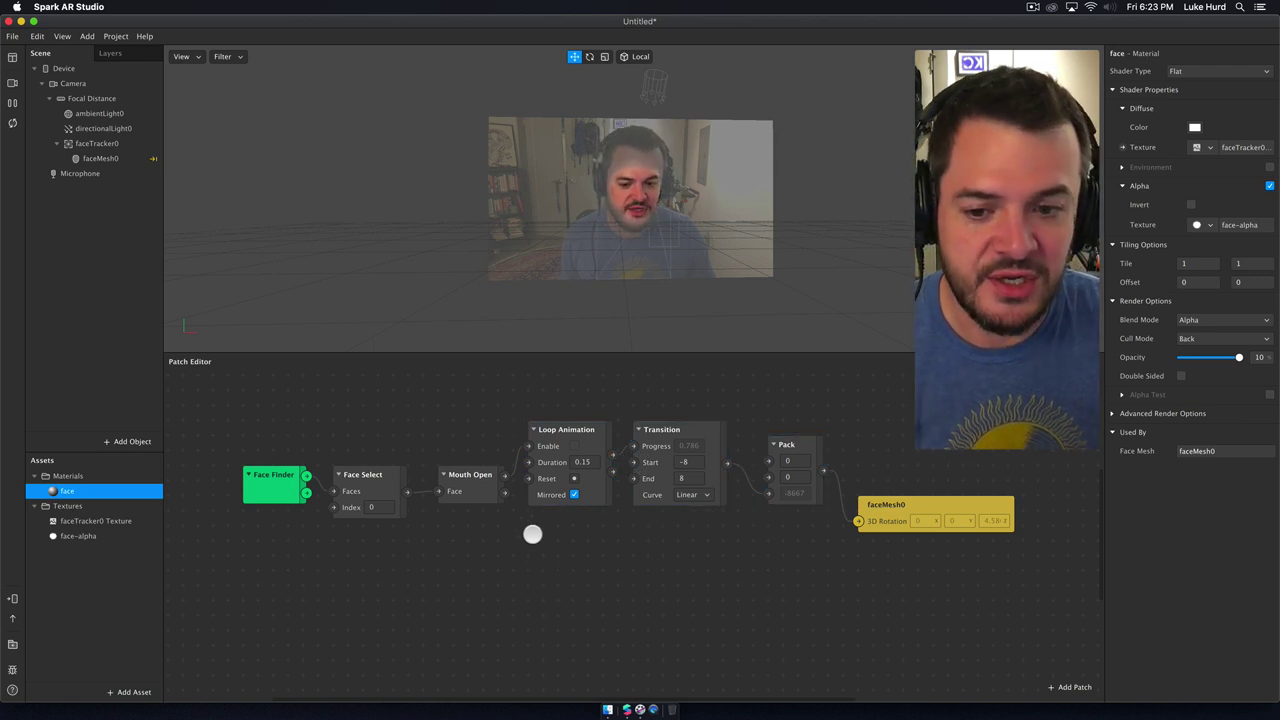
{"action": "left_click_drag", "start_coordinate": [503, 494], "coordinate": [503, 523]}
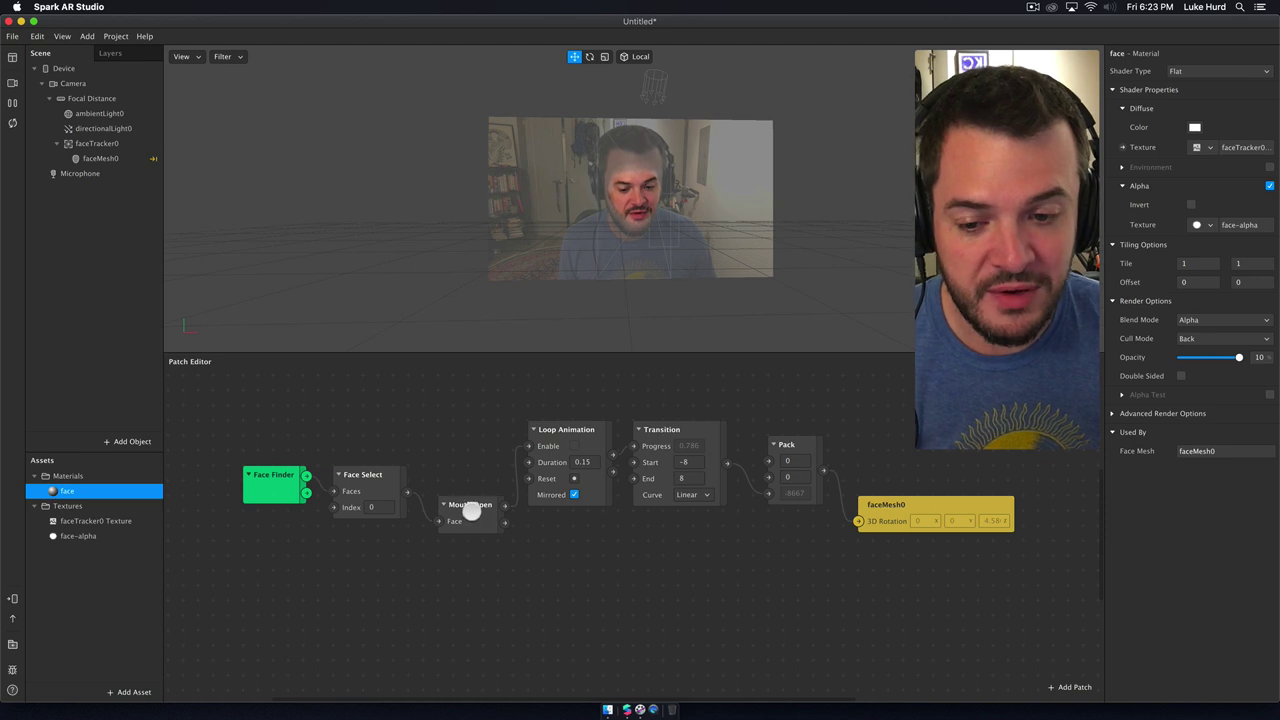
Step: Inspect the Mouth Open patch's Mouth Openness output, and add a Less Than patch below Mouth Open
{"action": "left_click", "coordinate": [470, 515]}
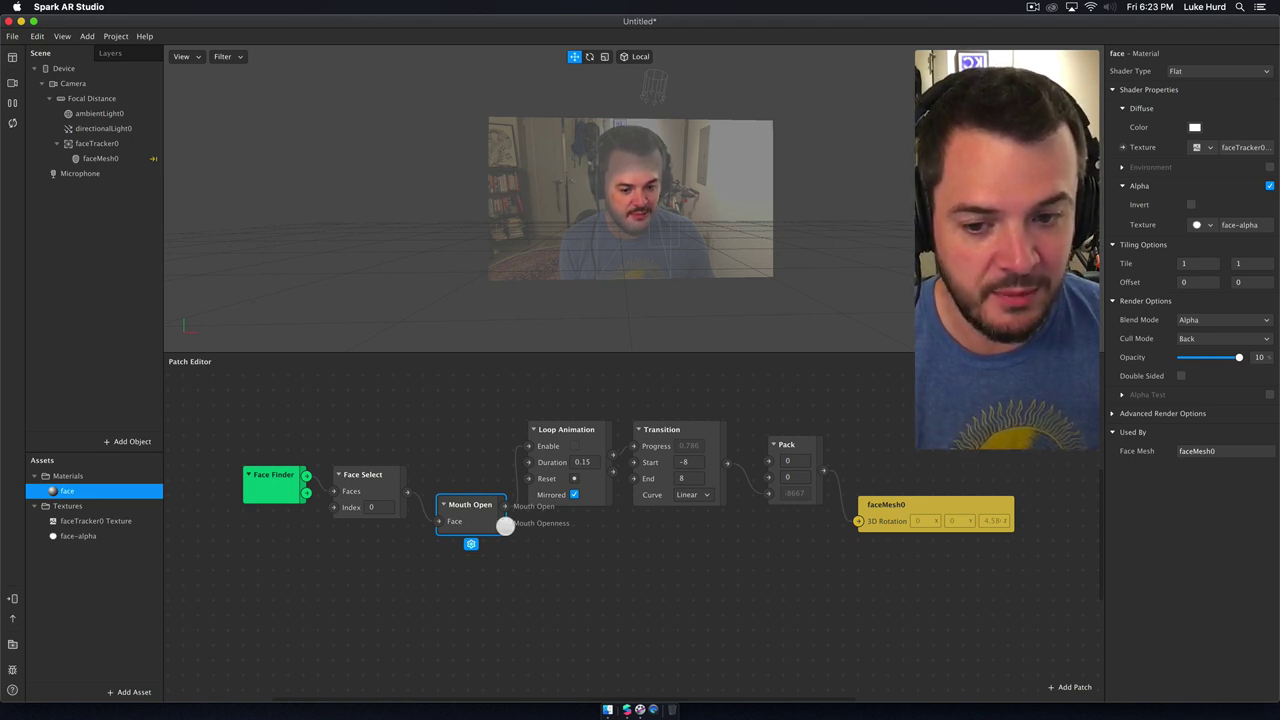
{"action": "left_click", "coordinate": [505, 526]}
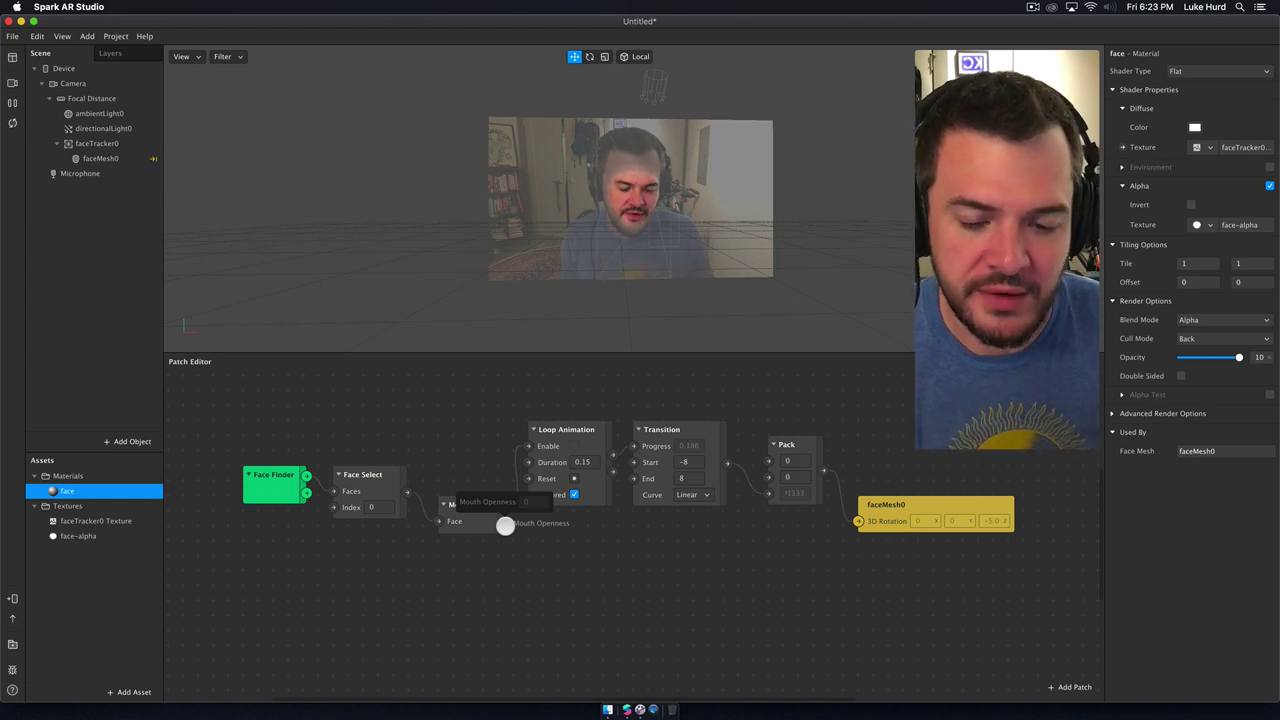
{"action": "double_click", "coordinate": [548, 584]}
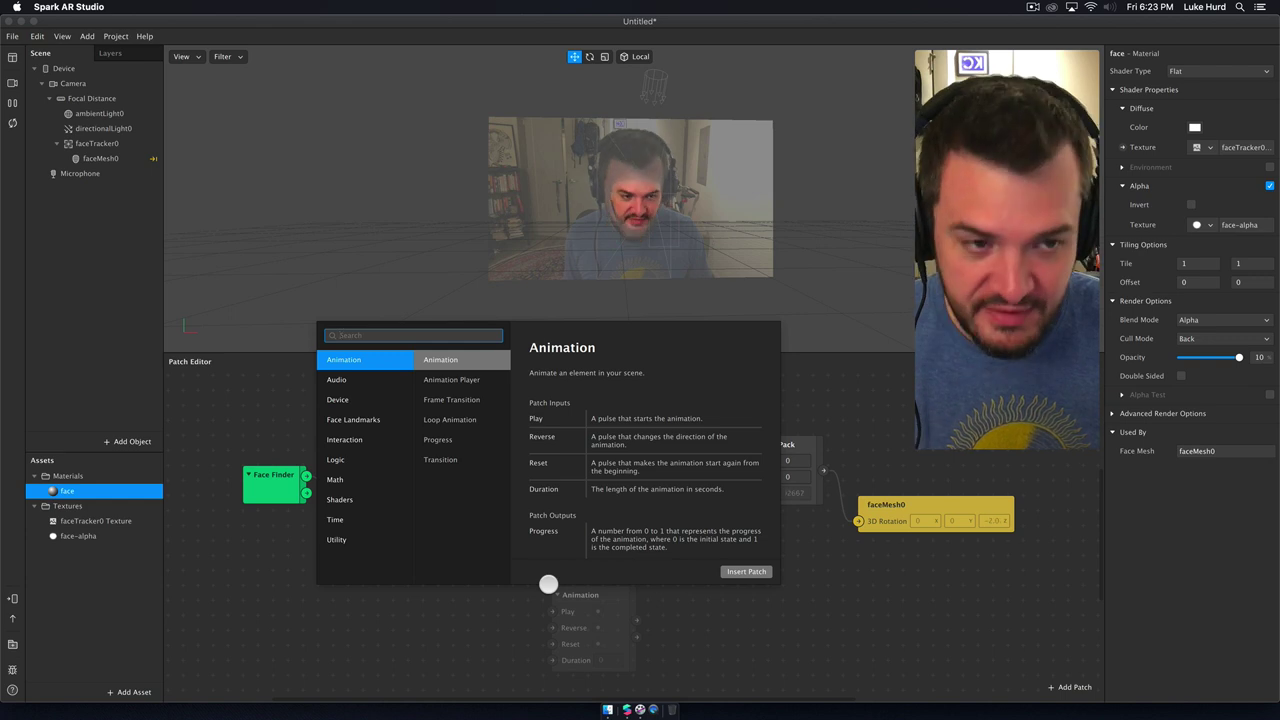
{"action": "type", "text": "less"}
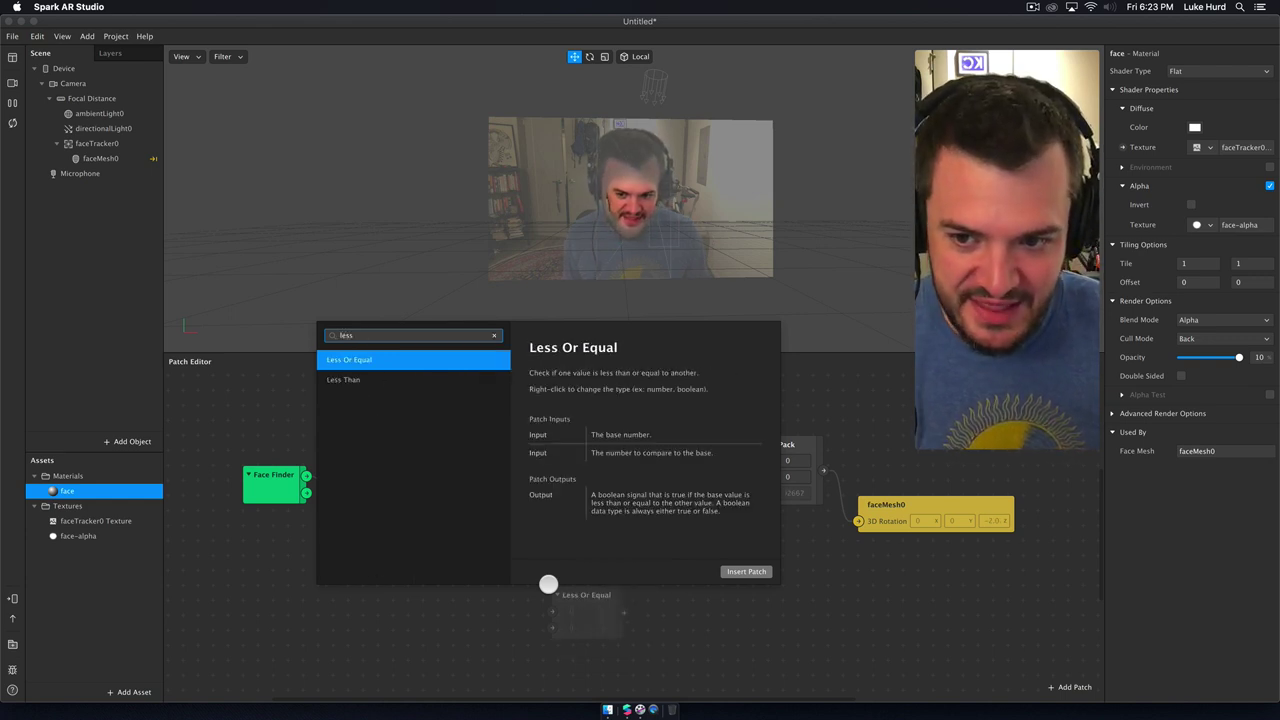
{"action": "key", "text": "Down"}
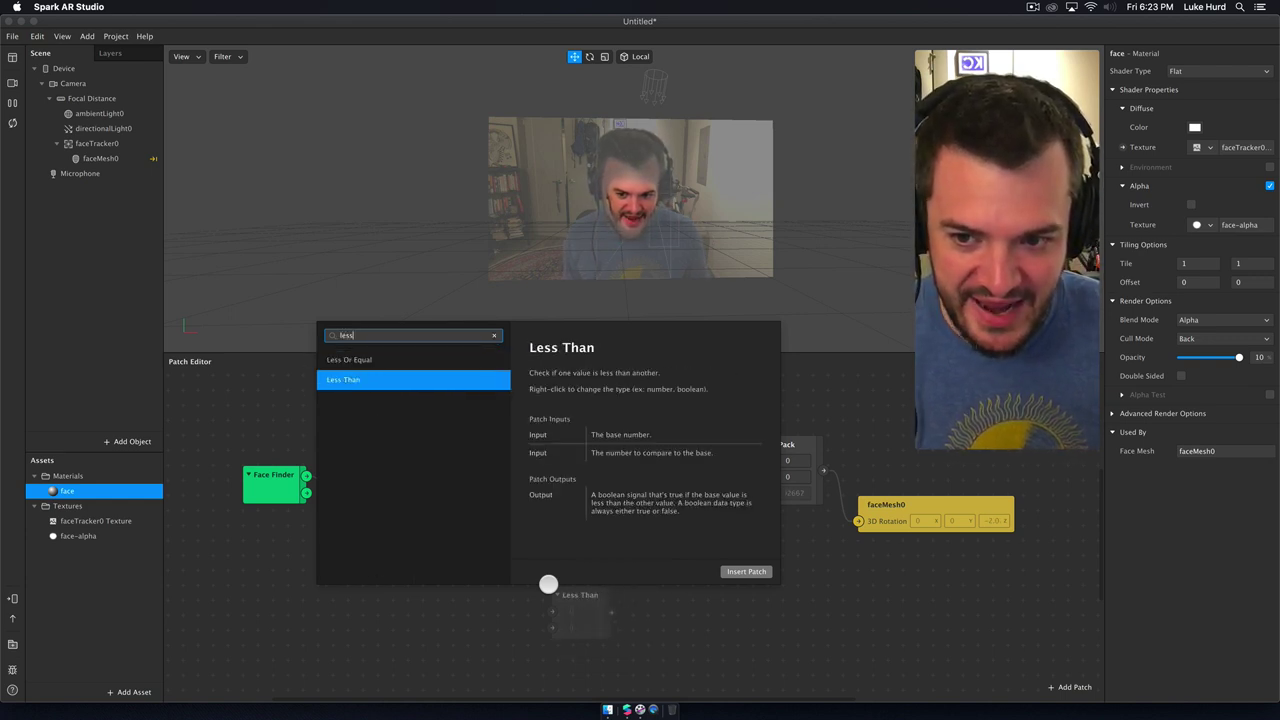
{"action": "key", "text": "Return"}
{"action": "left_click_drag", "start_coordinate": [548, 584], "coordinate": [524, 568]}
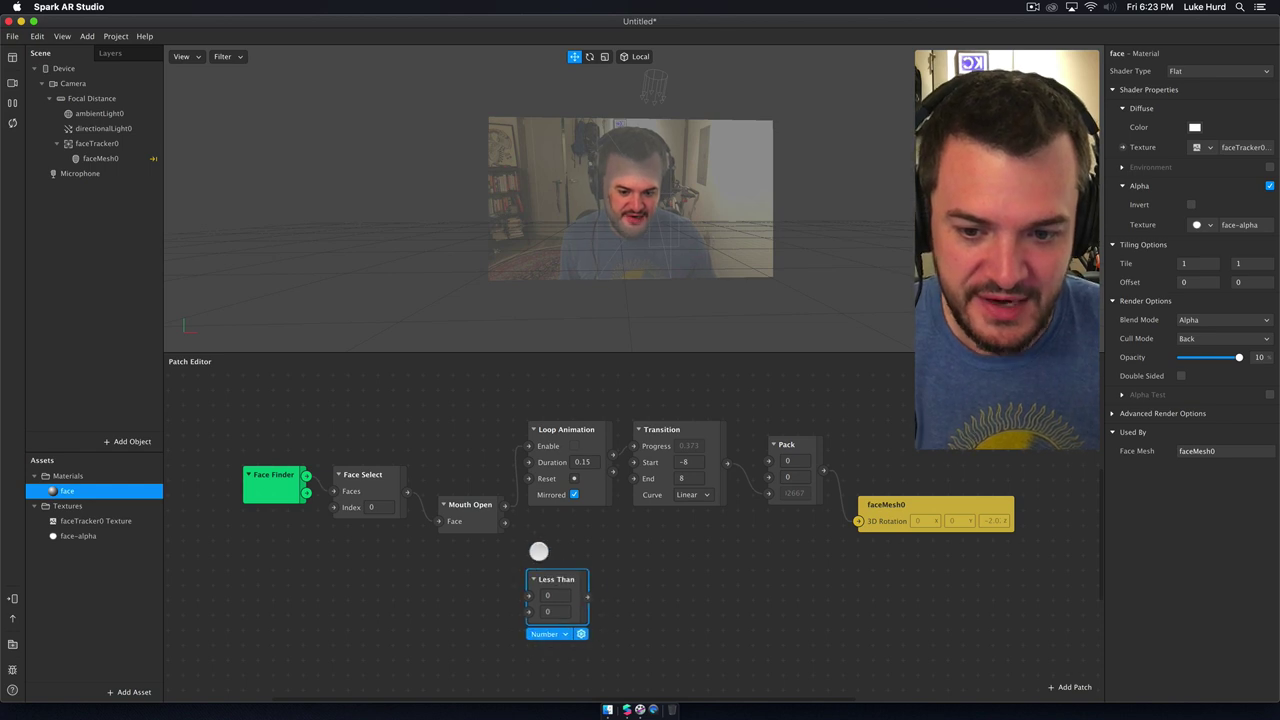
Step: Connect Mouth Open's Mouth Openness output to the first input of Less Than, and move Less Than closer beneath Loop Animation
{"action": "left_click_drag", "start_coordinate": [506, 520], "coordinate": [528, 596]}
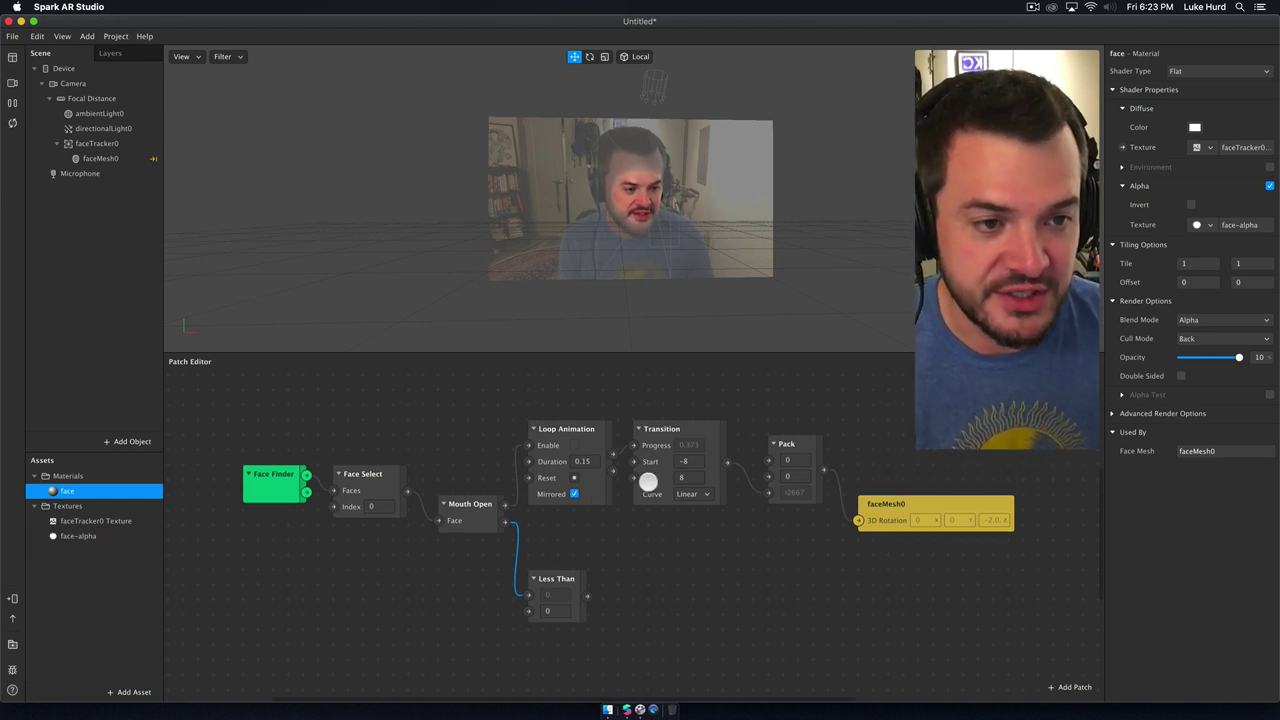
{"action": "left_click_drag", "start_coordinate": [570, 580], "coordinate": [583, 549]}
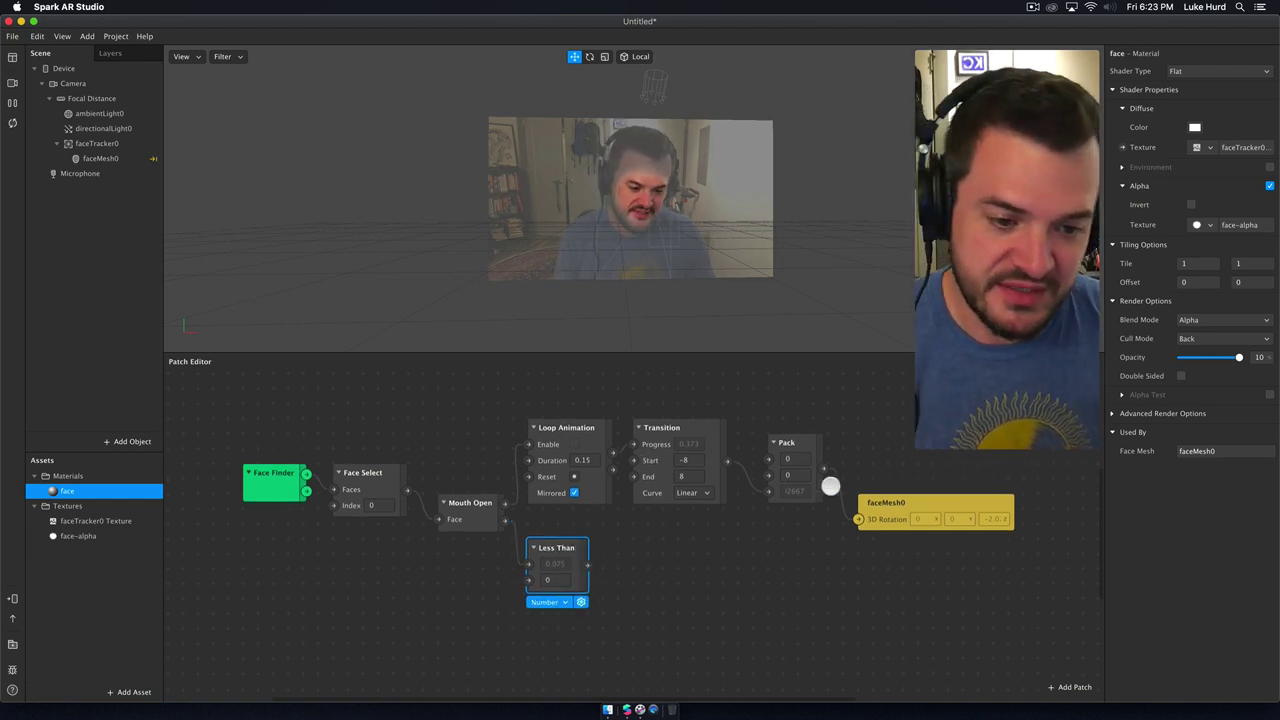
{"action": "scroll", "coordinate": [861, 492], "scroll_direction": "down", "scroll_amount": 1}
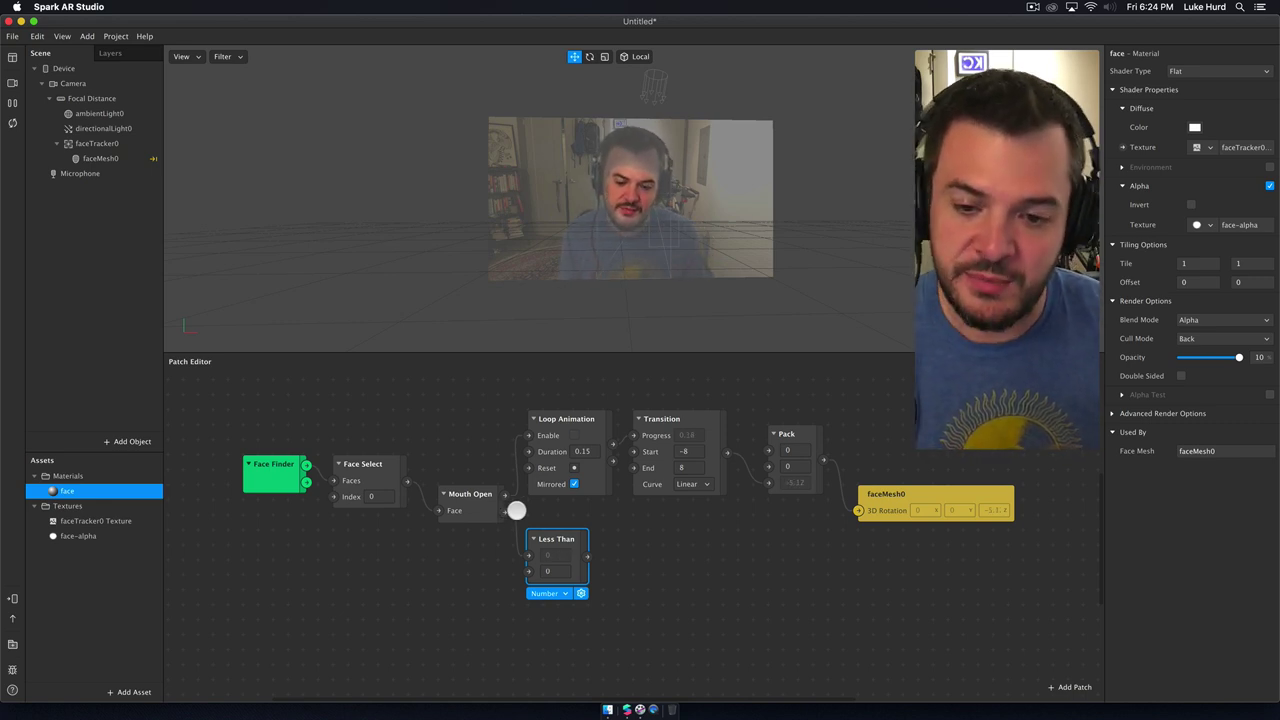
Step: Set the second input of the Less Than patch to 0.2
{"action": "left_click", "coordinate": [474, 506]}
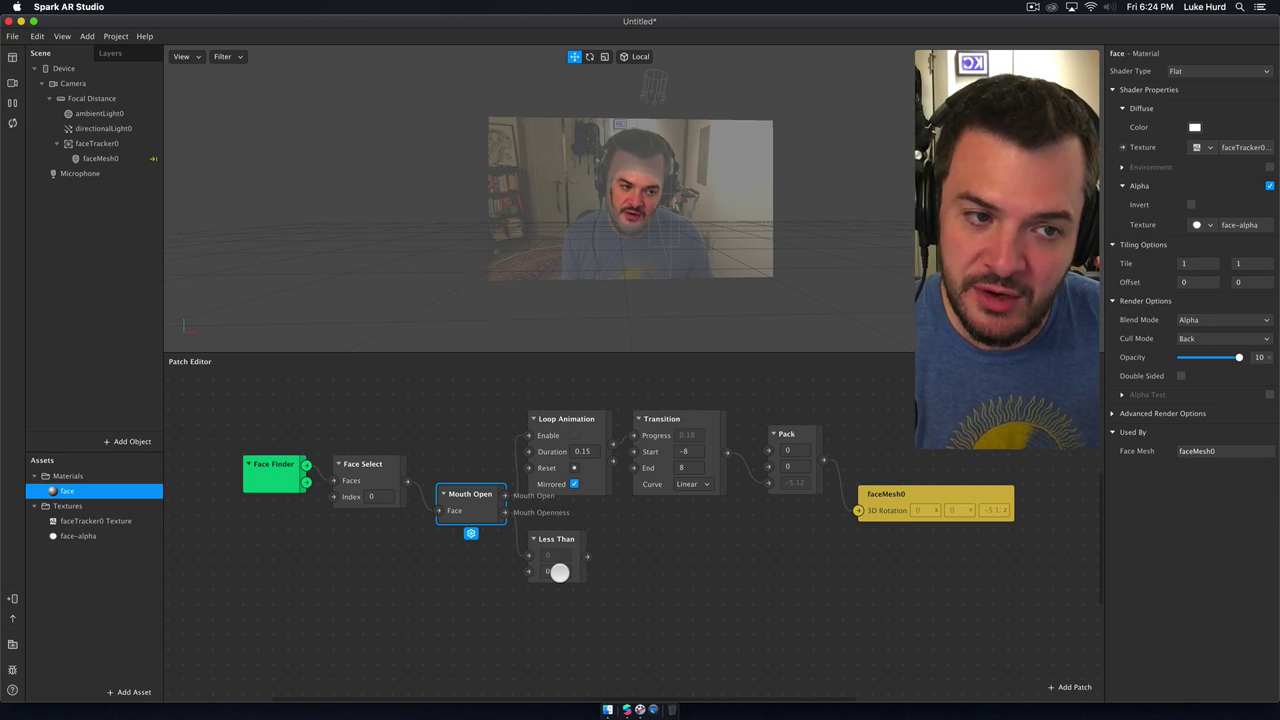
{"action": "left_click", "coordinate": [554, 572]}
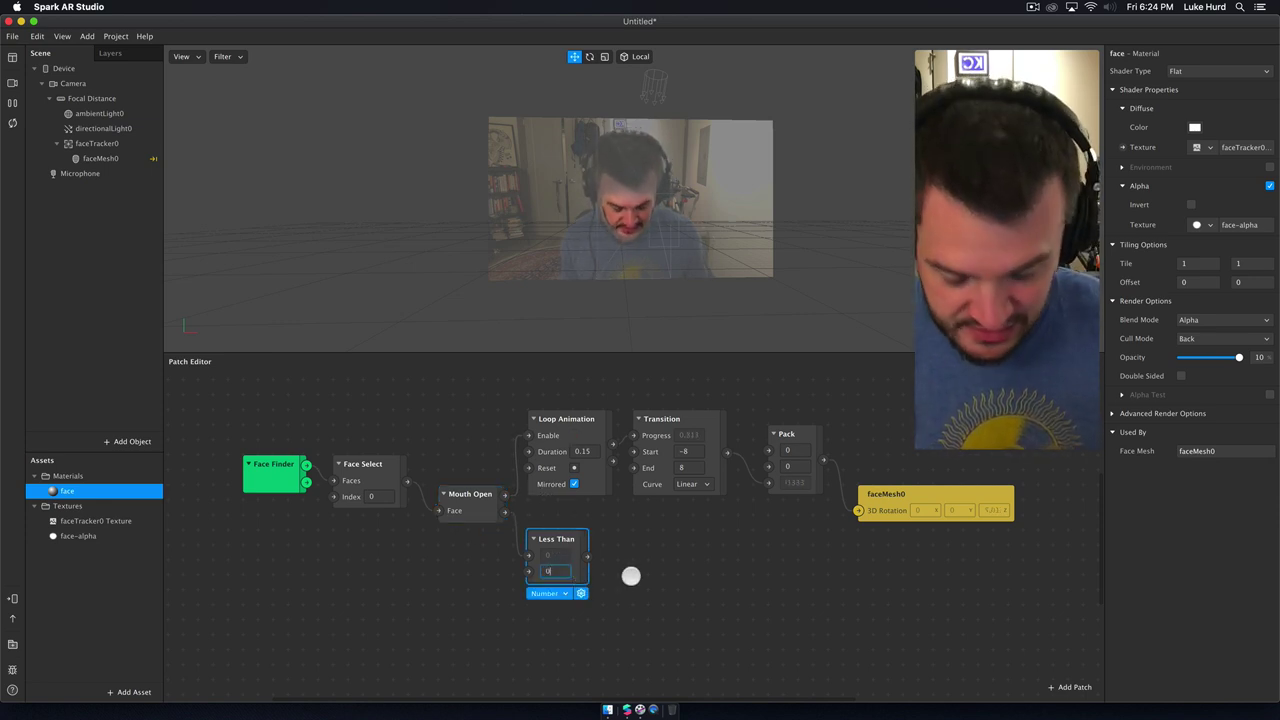
{"action": "type", "text": ".2"}
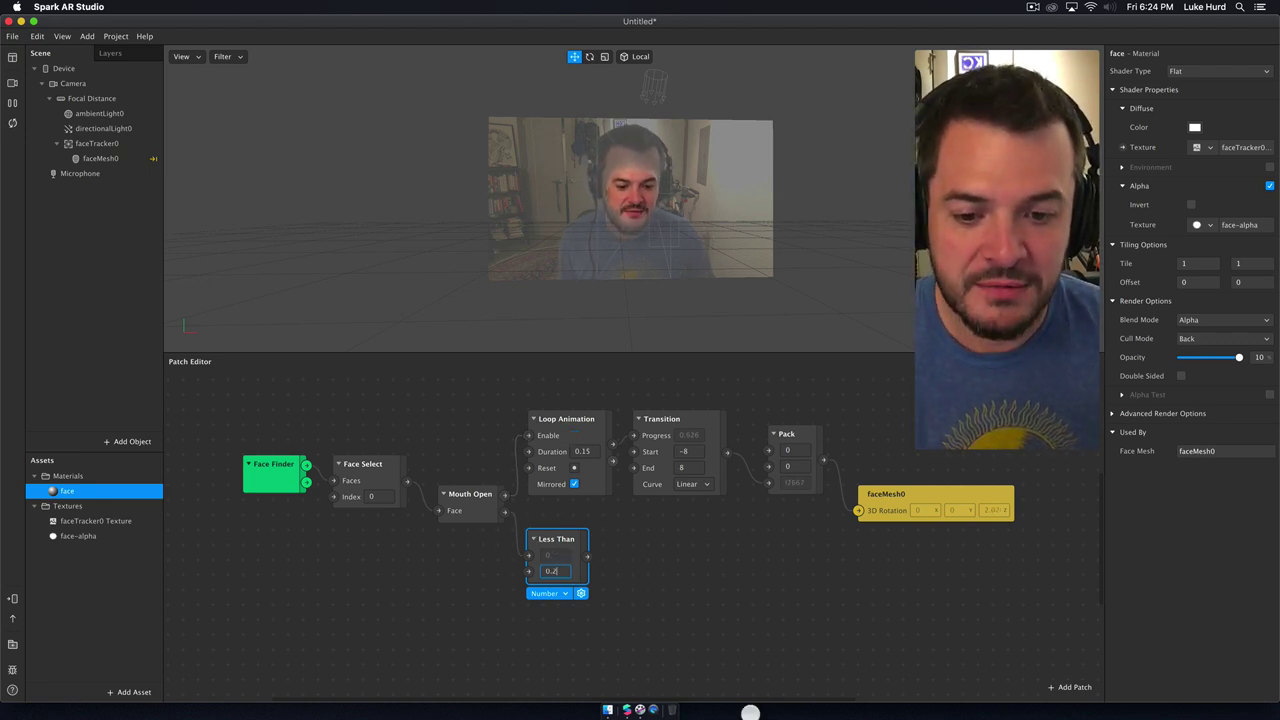
{"action": "left_click", "coordinate": [659, 597]}
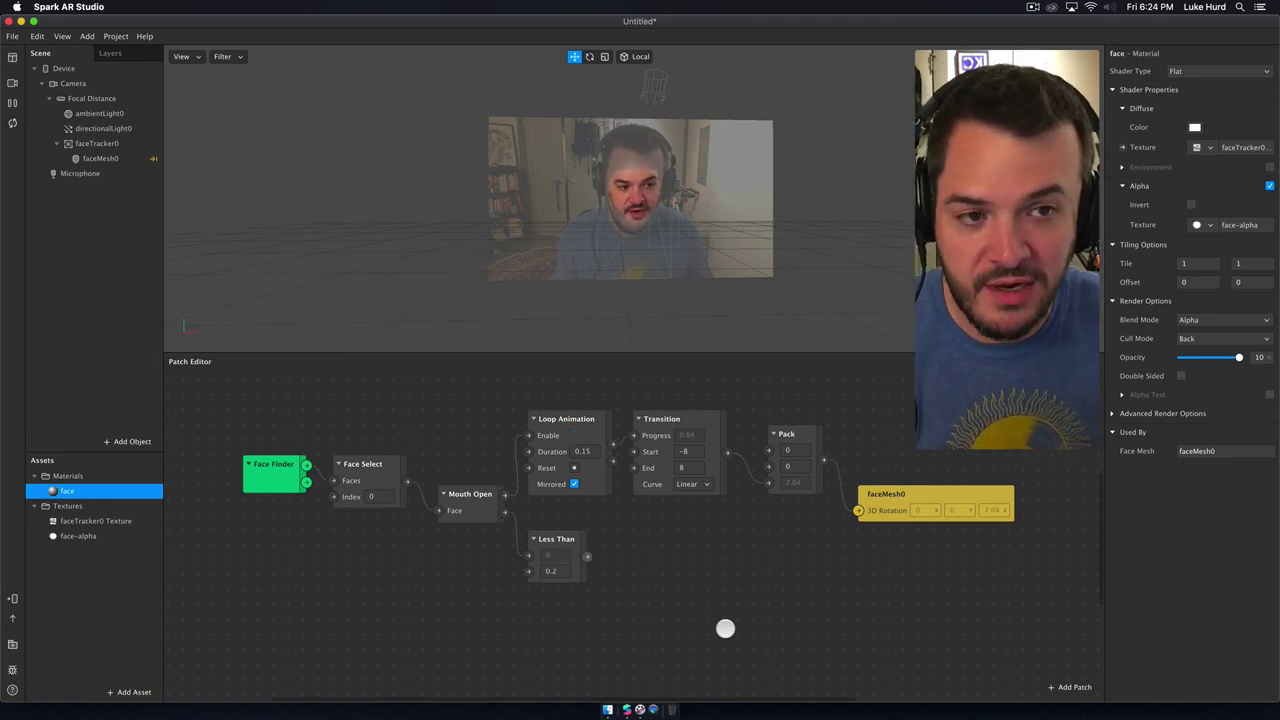
{"action": "scroll", "coordinate": [570, 535], "scroll_direction": "down", "scroll_amount": 1}
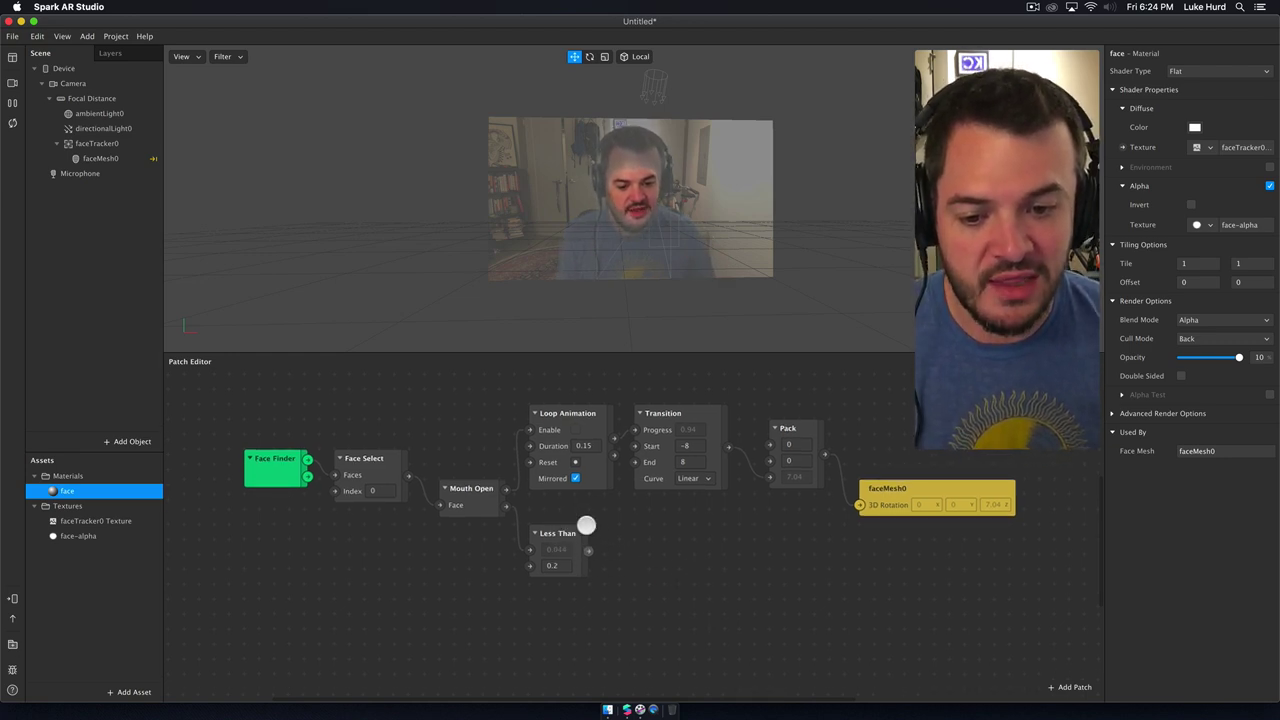
{"action": "left_click", "coordinate": [530, 556]}
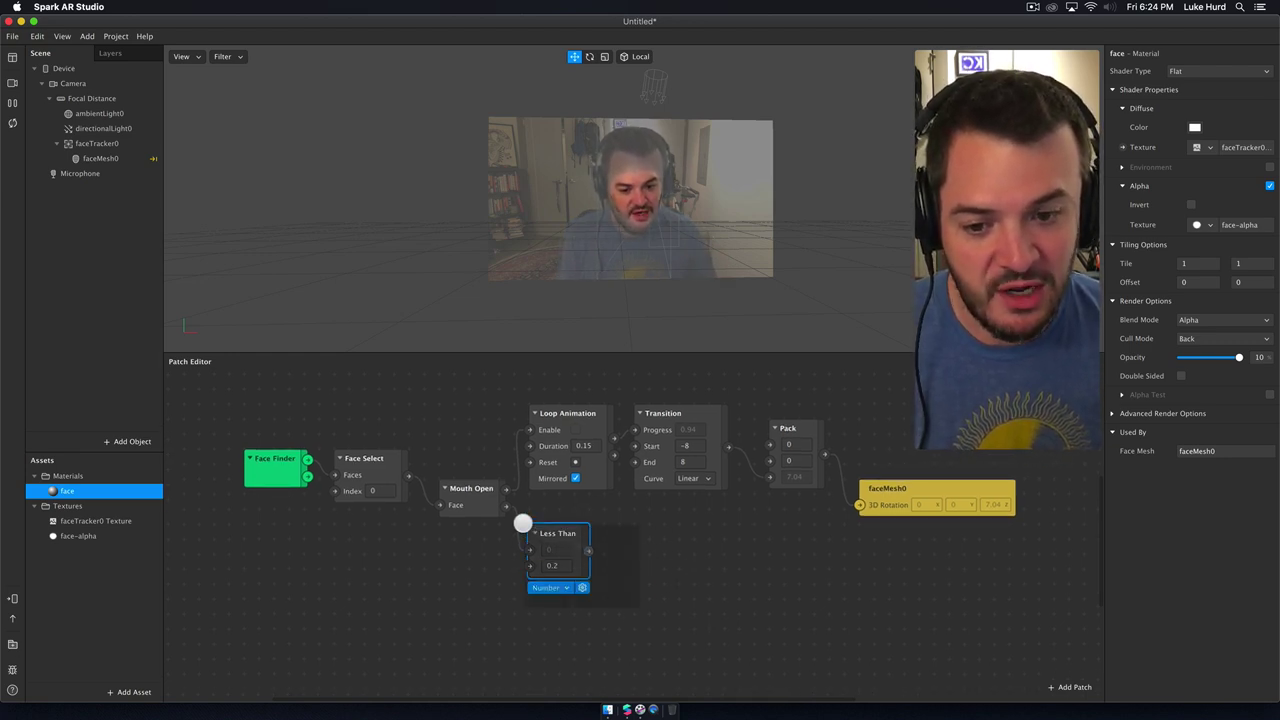
Step: Add an If Then Else patch beside Less Than and connect the Less Than output to its Condition input
{"action": "right_click", "coordinate": [683, 626]}
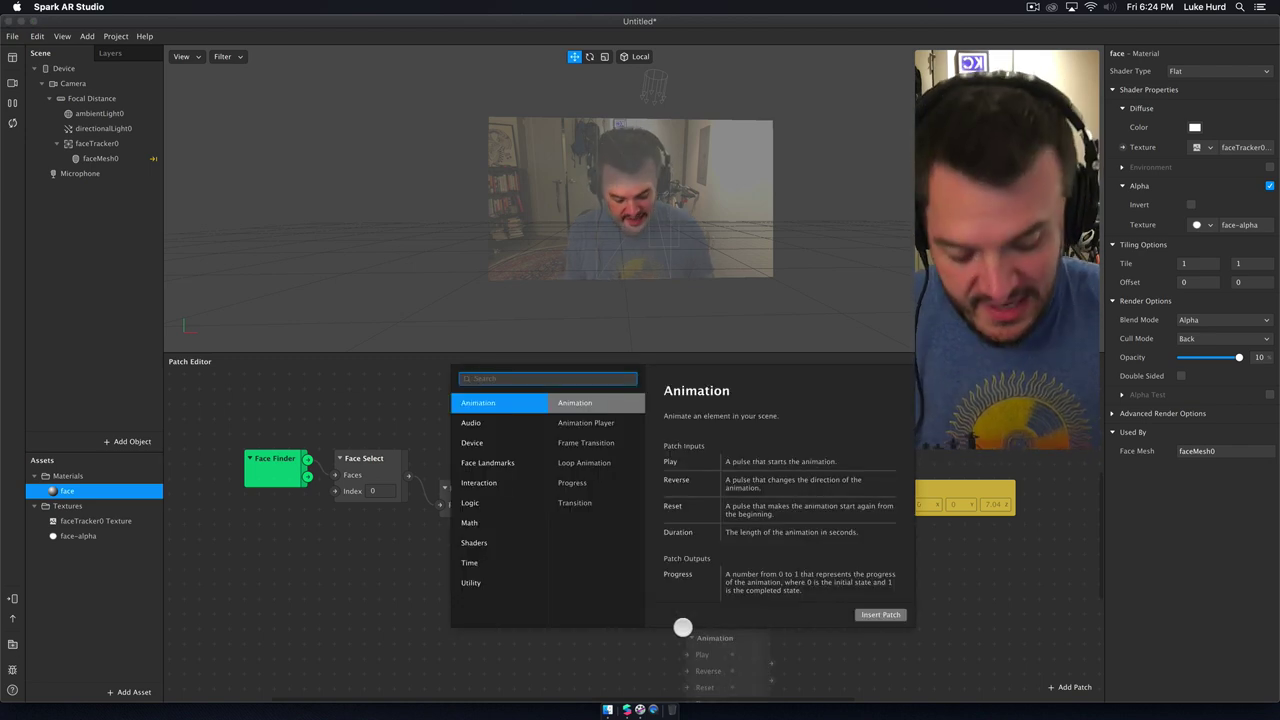
{"action": "type", "text": "if"}
{"action": "key", "text": "Return"}
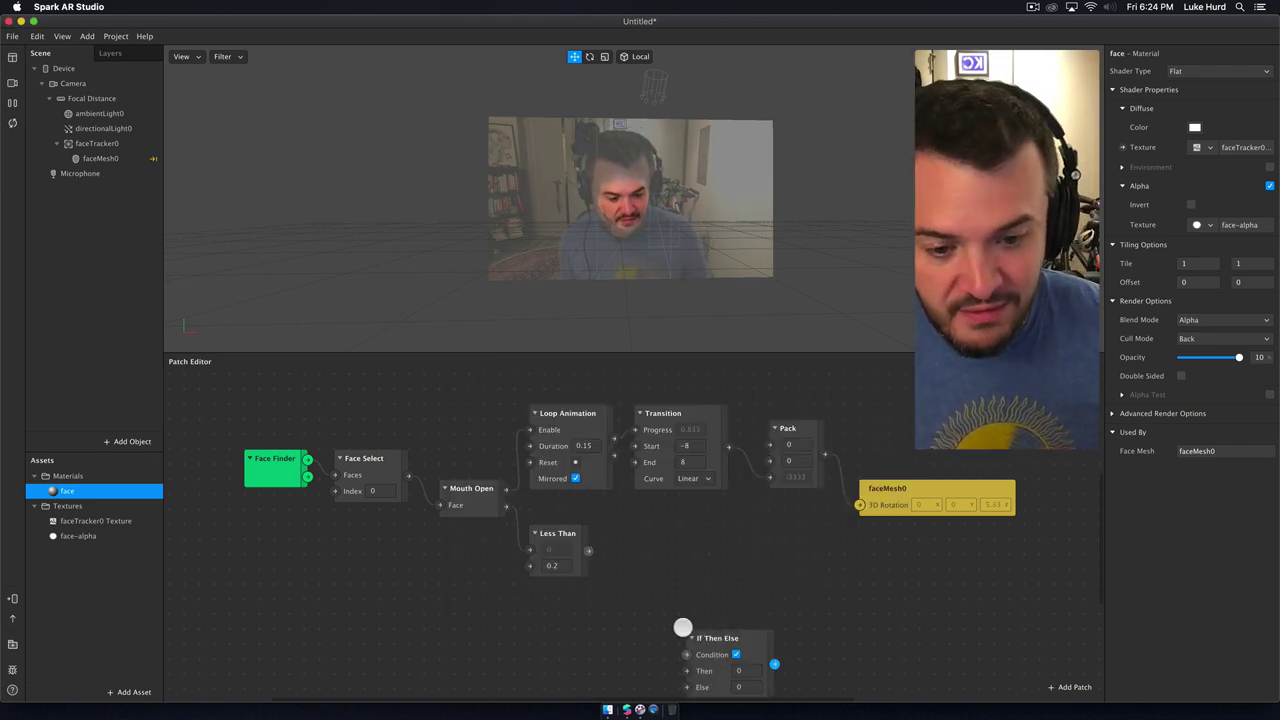
{"action": "left_click_drag", "start_coordinate": [760, 643], "coordinate": [680, 545]}
{"action": "left_click", "coordinate": [694, 546]}
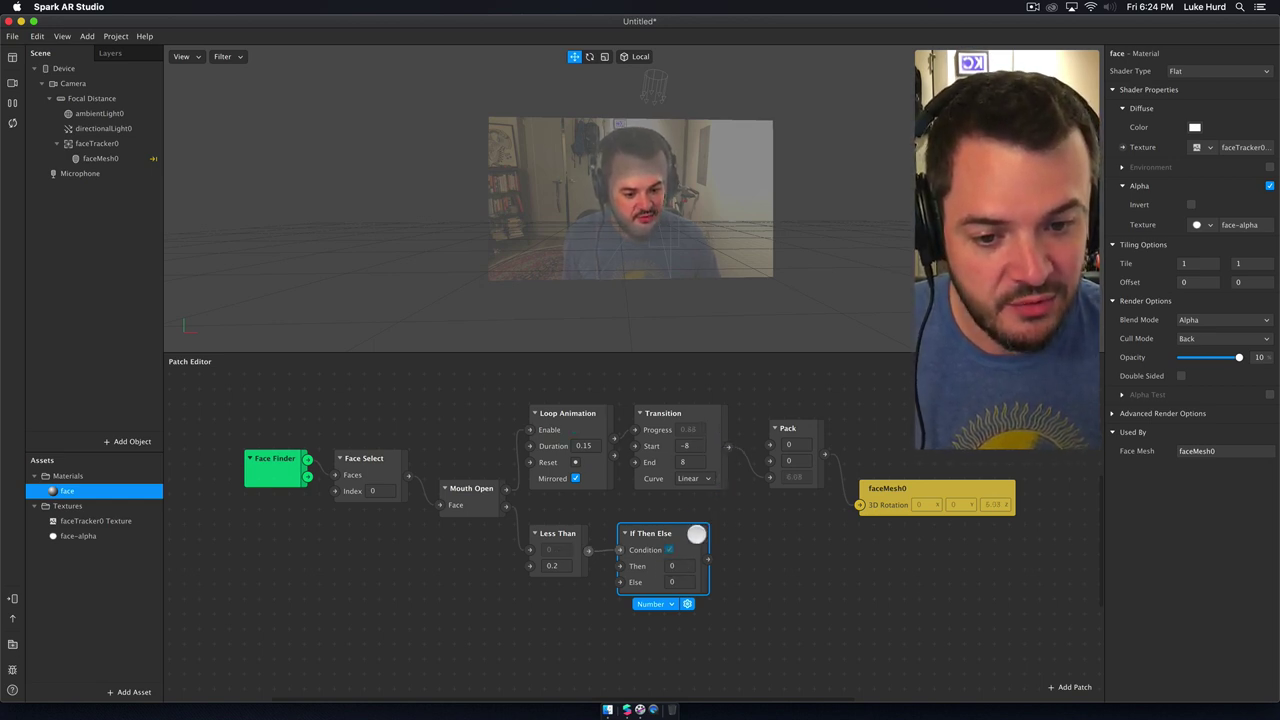
Step: Connect the Transition output to Else on If Then Else, and the If Then Else output to Pack's third input
{"action": "left_click_drag", "start_coordinate": [703, 535], "coordinate": [733, 537]}
{"action": "left_click_drag", "start_coordinate": [728, 447], "coordinate": [648, 582]}
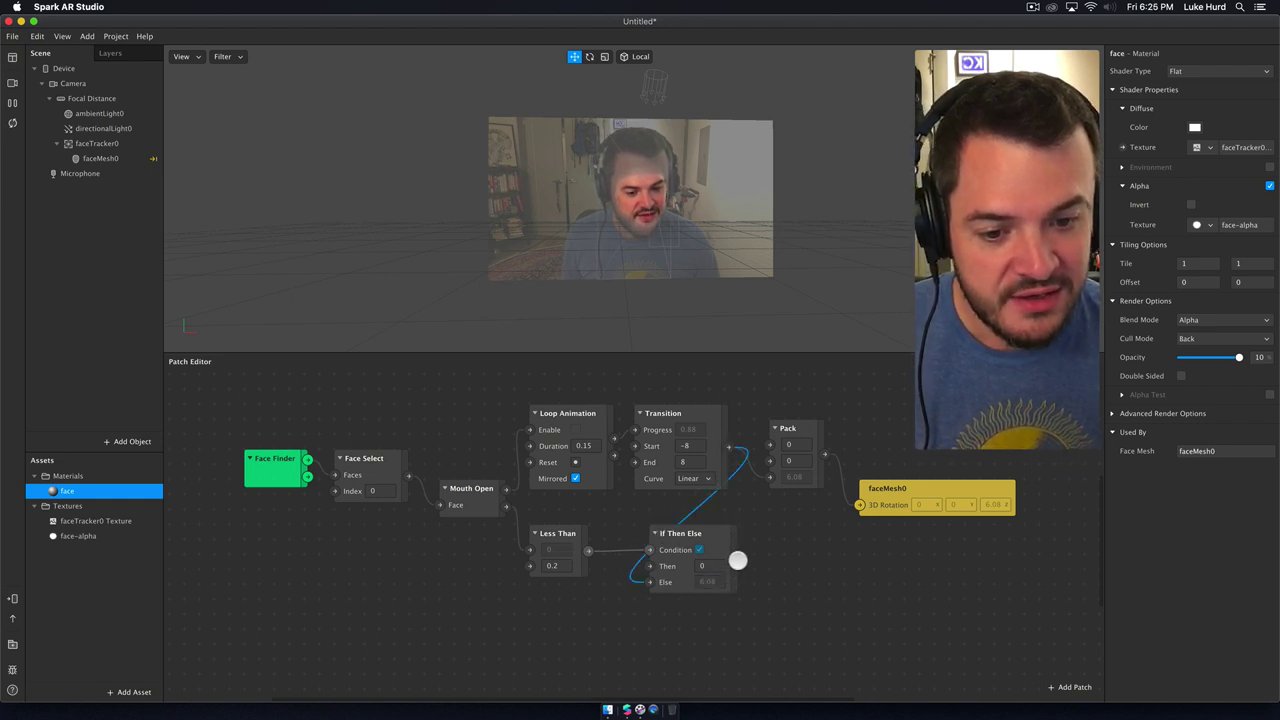
{"action": "left_click_drag", "start_coordinate": [753, 526], "coordinate": [769, 477]}
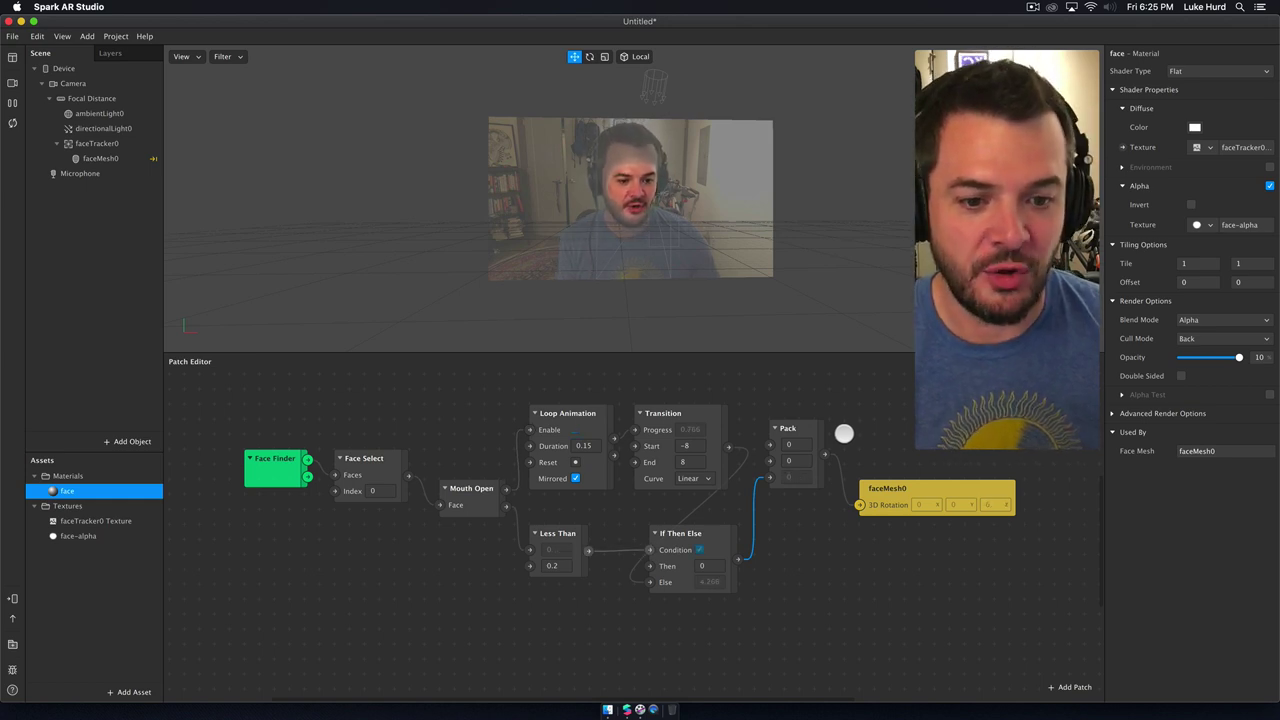
Step: Spread out the Less Than, If Then Else, Pack and faceMesh0 patches so the connections between them run clearly
{"action": "left_click_drag", "start_coordinate": [903, 488], "coordinate": [976, 488]}
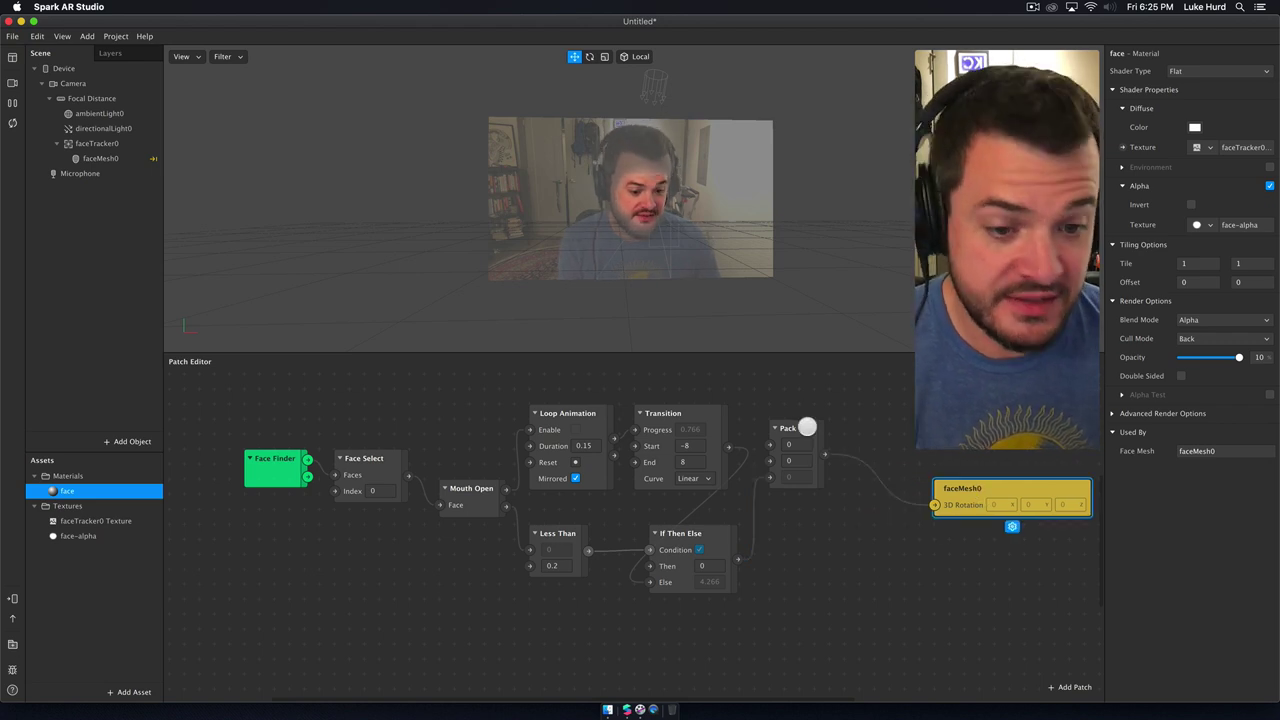
{"action": "left_click_drag", "start_coordinate": [807, 427], "coordinate": [882, 442]}
{"action": "left_click_drag", "start_coordinate": [717, 541], "coordinate": [762, 541]}
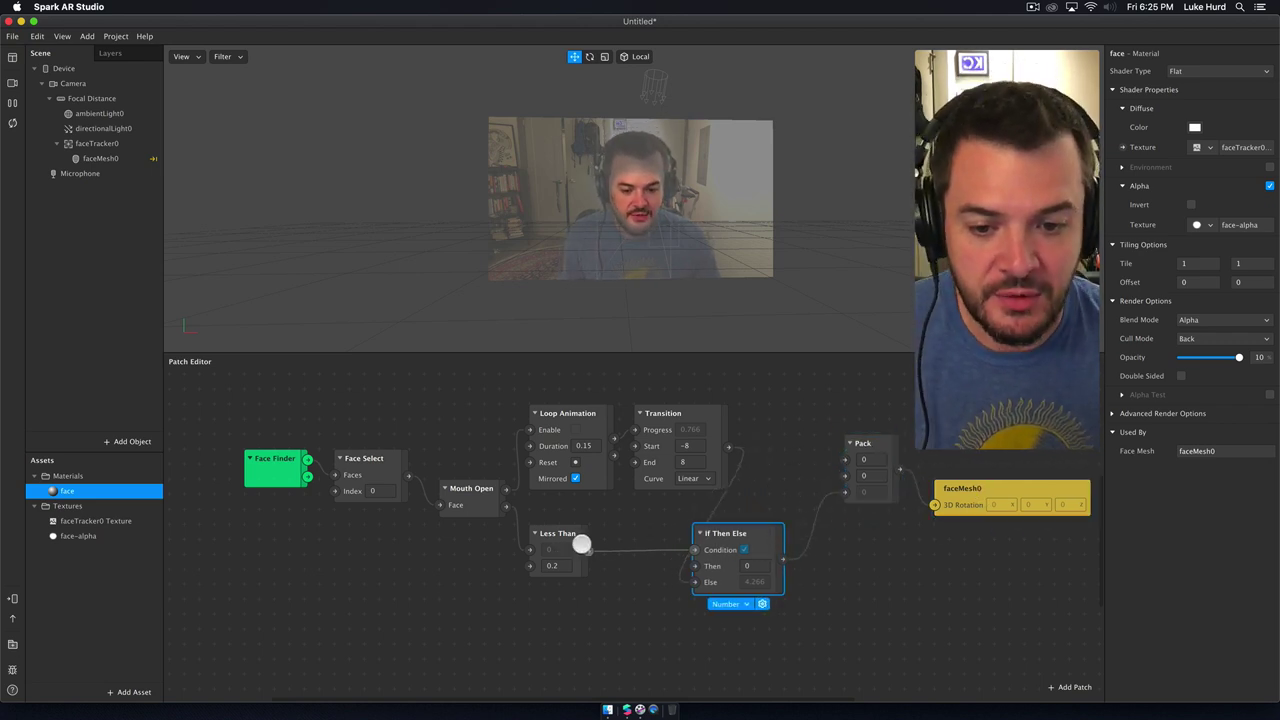
{"action": "mouse_move", "coordinate": [581, 545]}
{"action": "left_mouse_down"}
{"action": "mouse_move", "coordinate": [606, 545]}
{"action": "mouse_move", "coordinate": [593, 545]}
{"action": "left_mouse_up"}
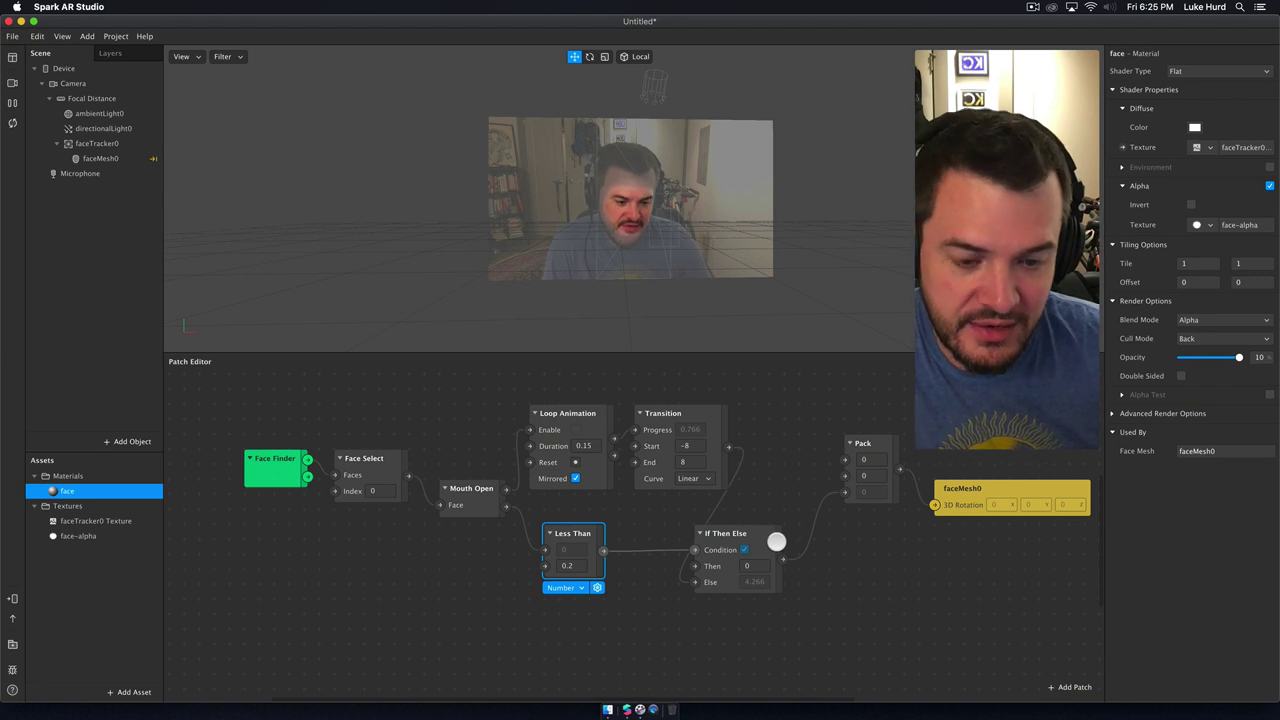
{"action": "left_click_drag", "start_coordinate": [771, 546], "coordinate": [825, 514]}
{"action": "left_click", "coordinate": [866, 443]}
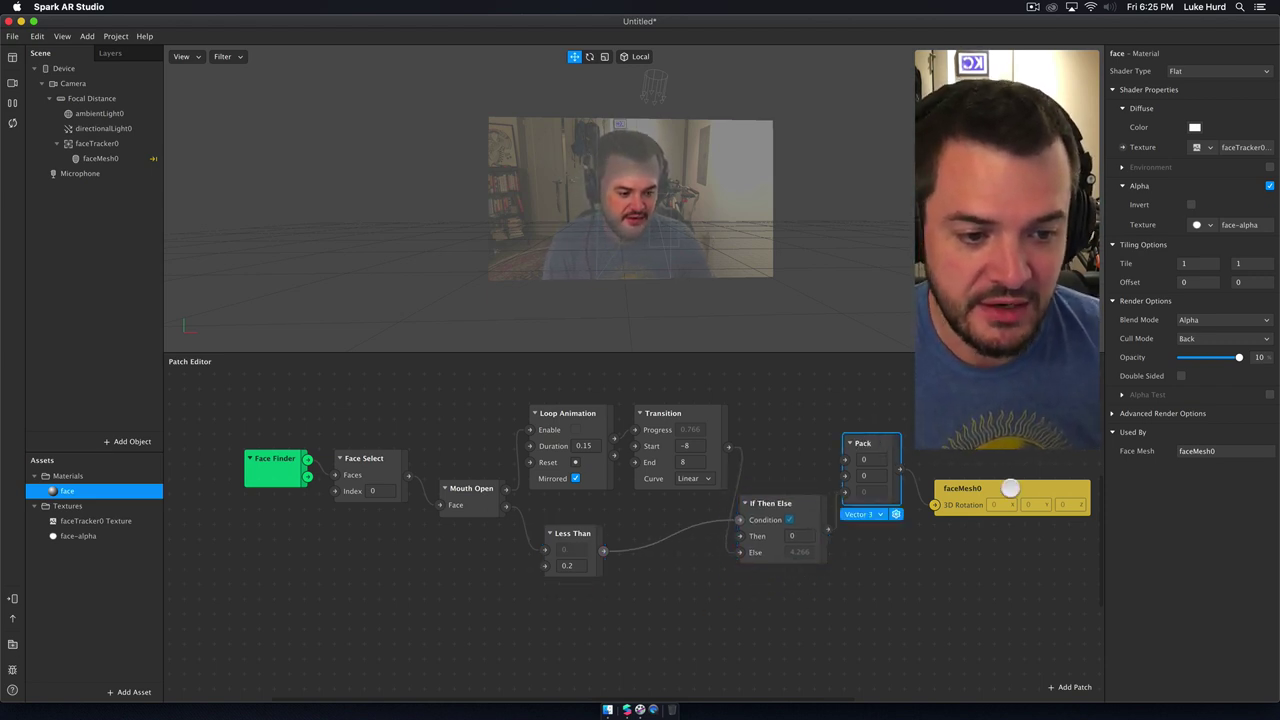
{"action": "left_click_drag", "start_coordinate": [1014, 486], "coordinate": [1028, 484]}
{"action": "left_click_drag", "start_coordinate": [882, 443], "coordinate": [896, 473]}
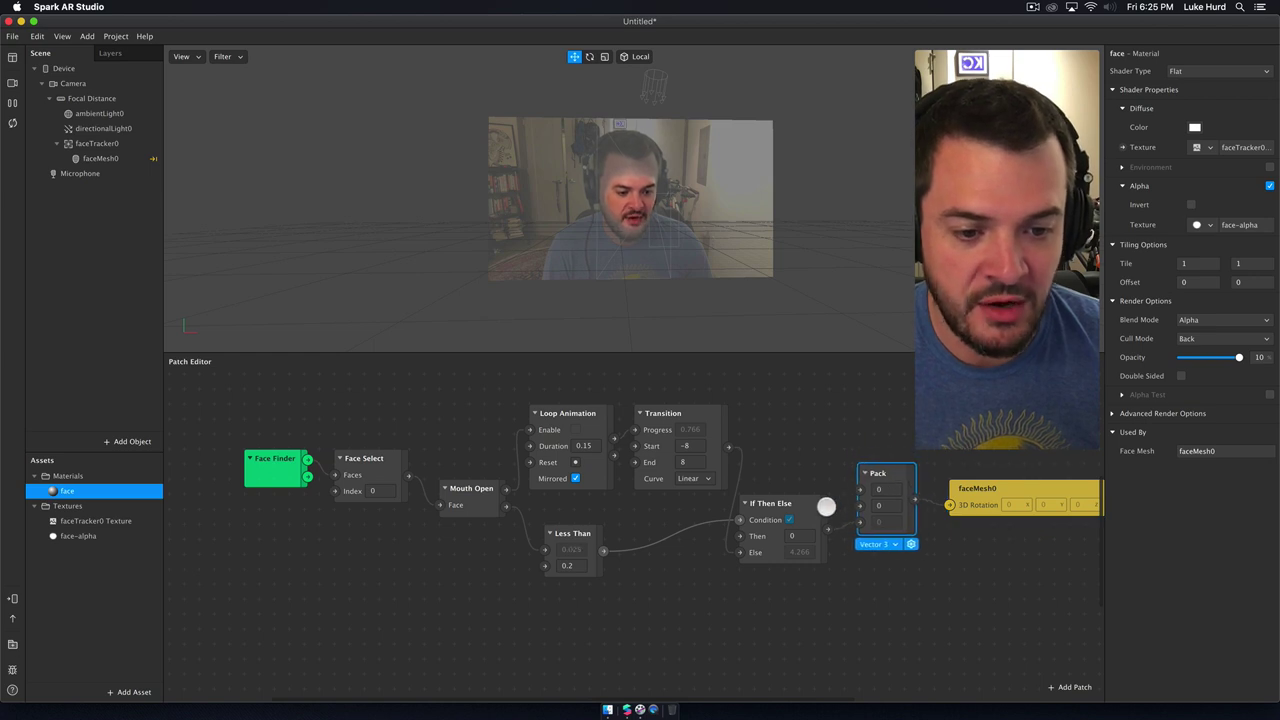
{"action": "left_click", "coordinate": [826, 505]}
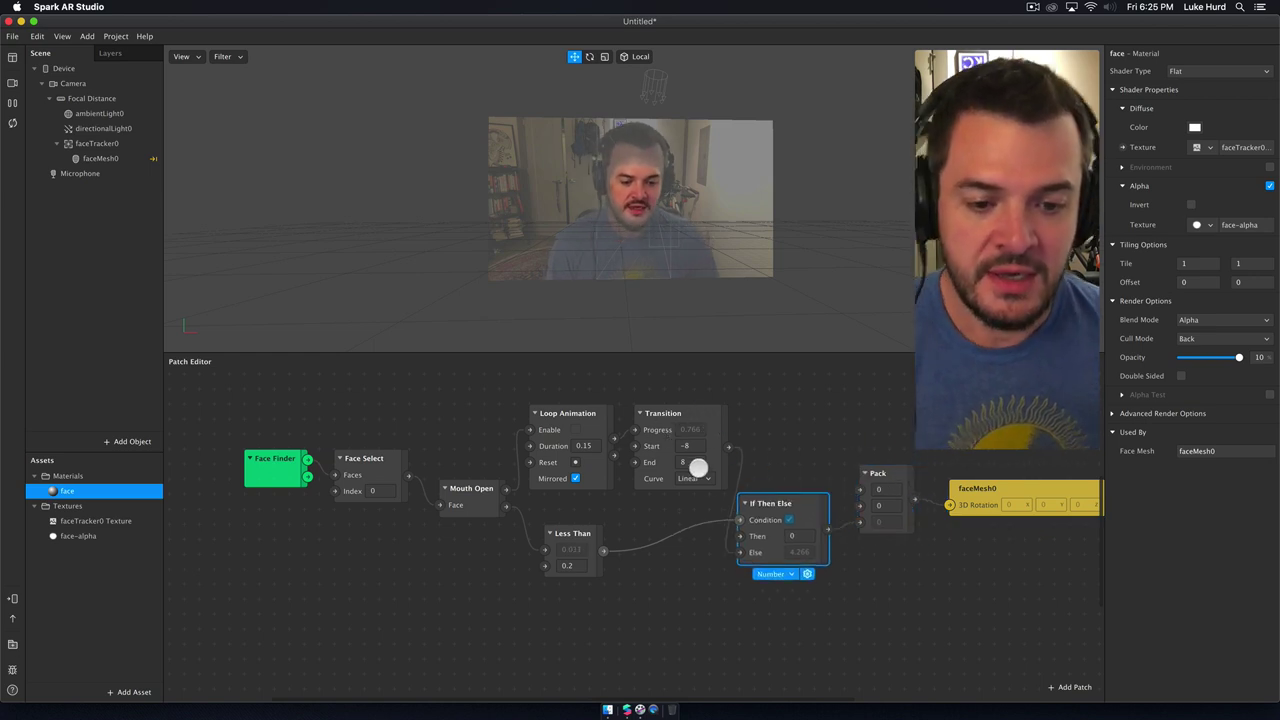
{"action": "left_click_drag", "start_coordinate": [594, 538], "coordinate": [655, 538]}
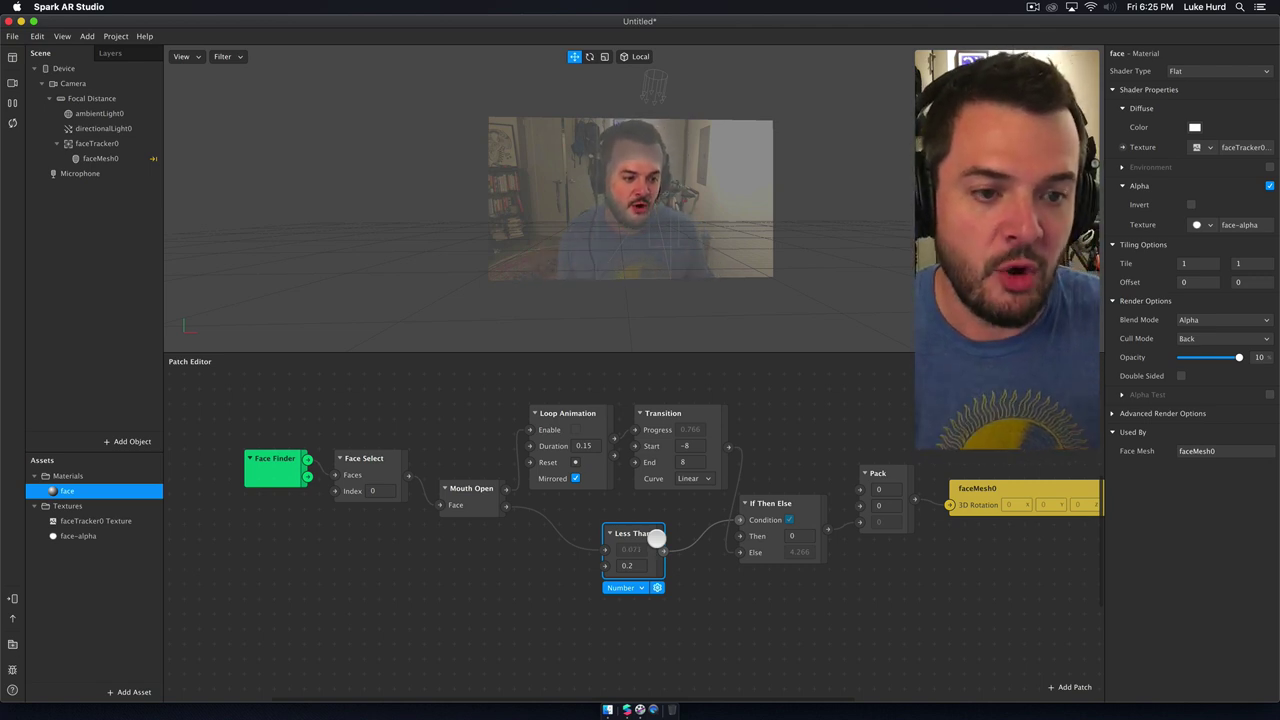
Step: Review the patch chain from Face Finder through Face Select, Mouth Open and Loop Animation to Transition
{"action": "left_click", "coordinate": [251, 471]}
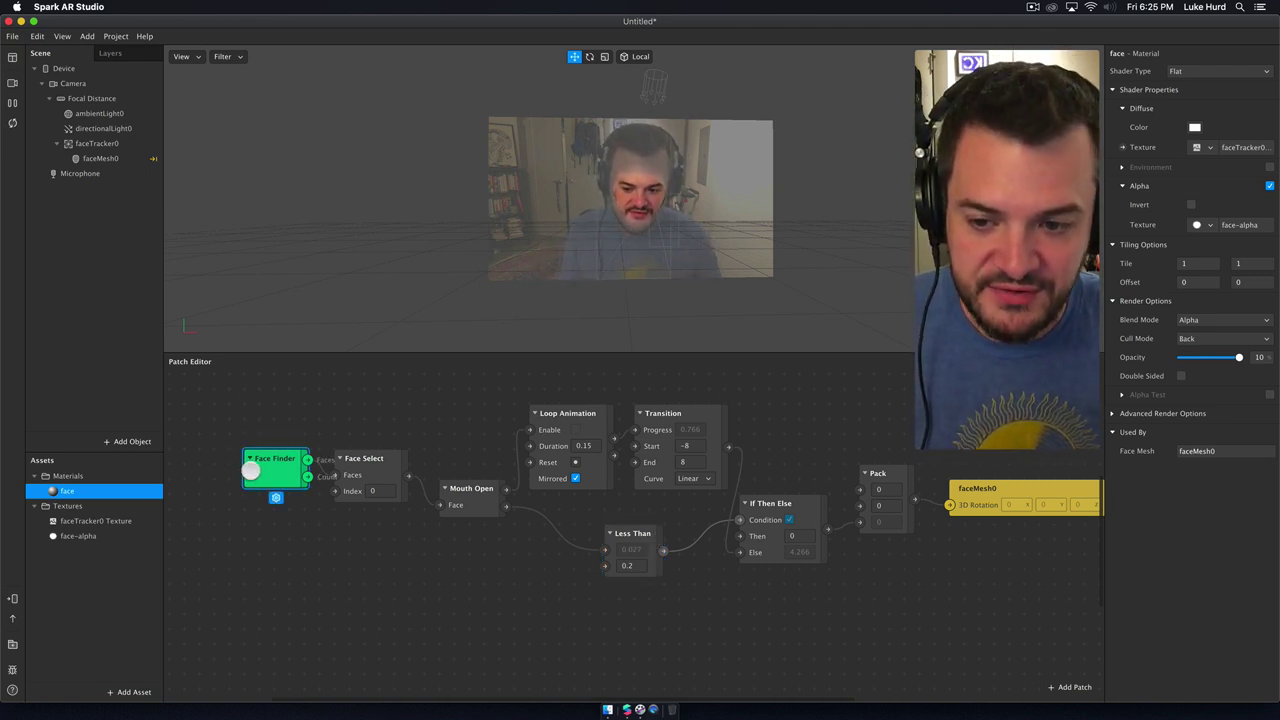
{"action": "left_click", "coordinate": [376, 470]}
{"action": "left_click", "coordinate": [476, 501]}
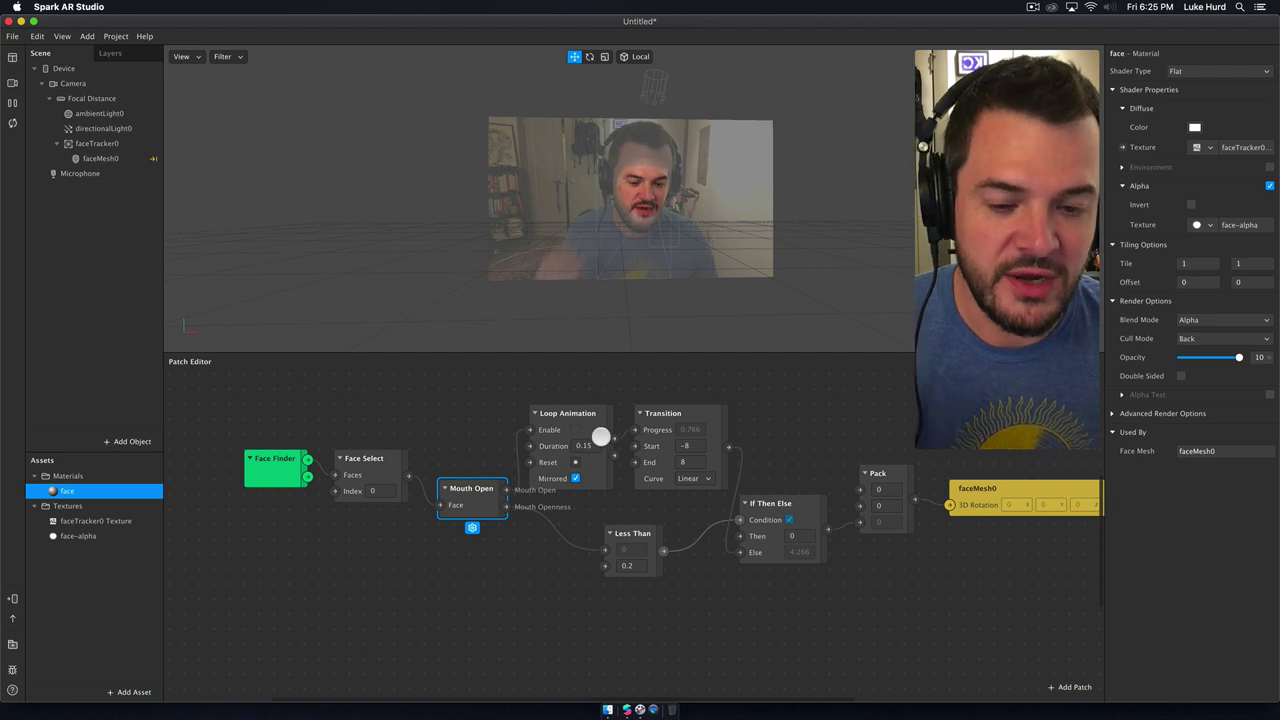
{"action": "left_click", "coordinate": [595, 428]}
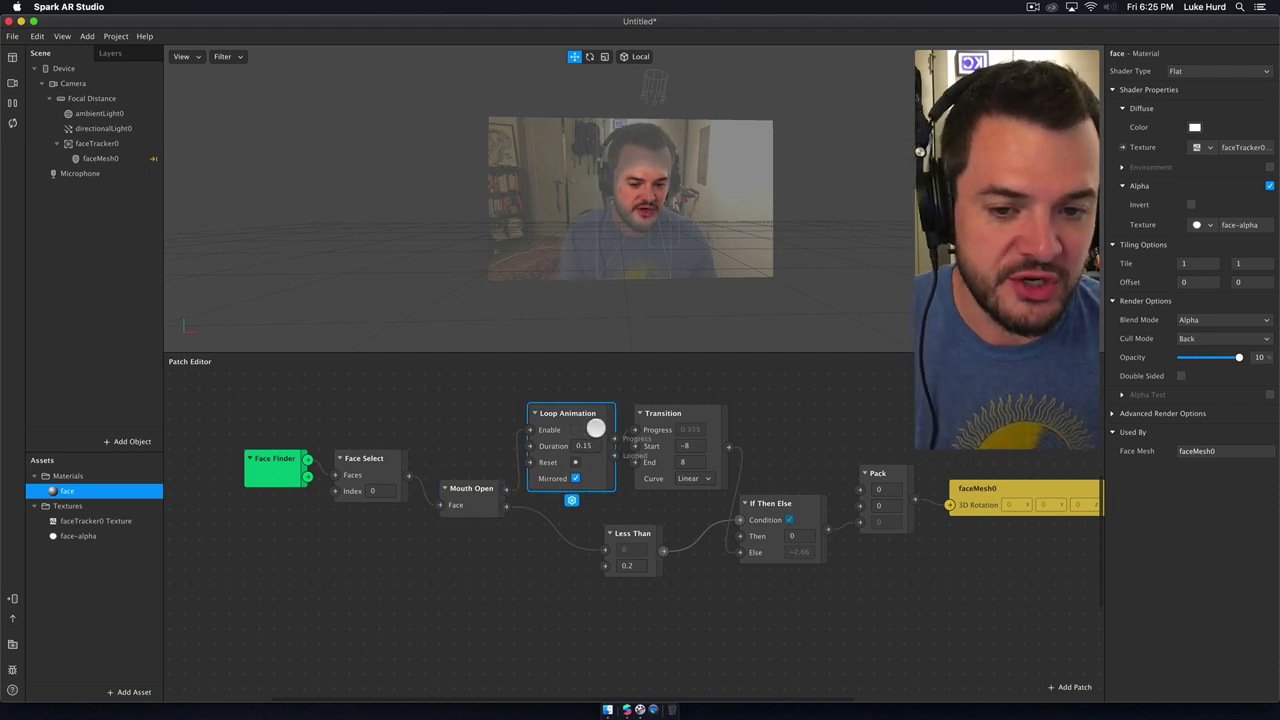
{"action": "left_click", "coordinate": [706, 414]}
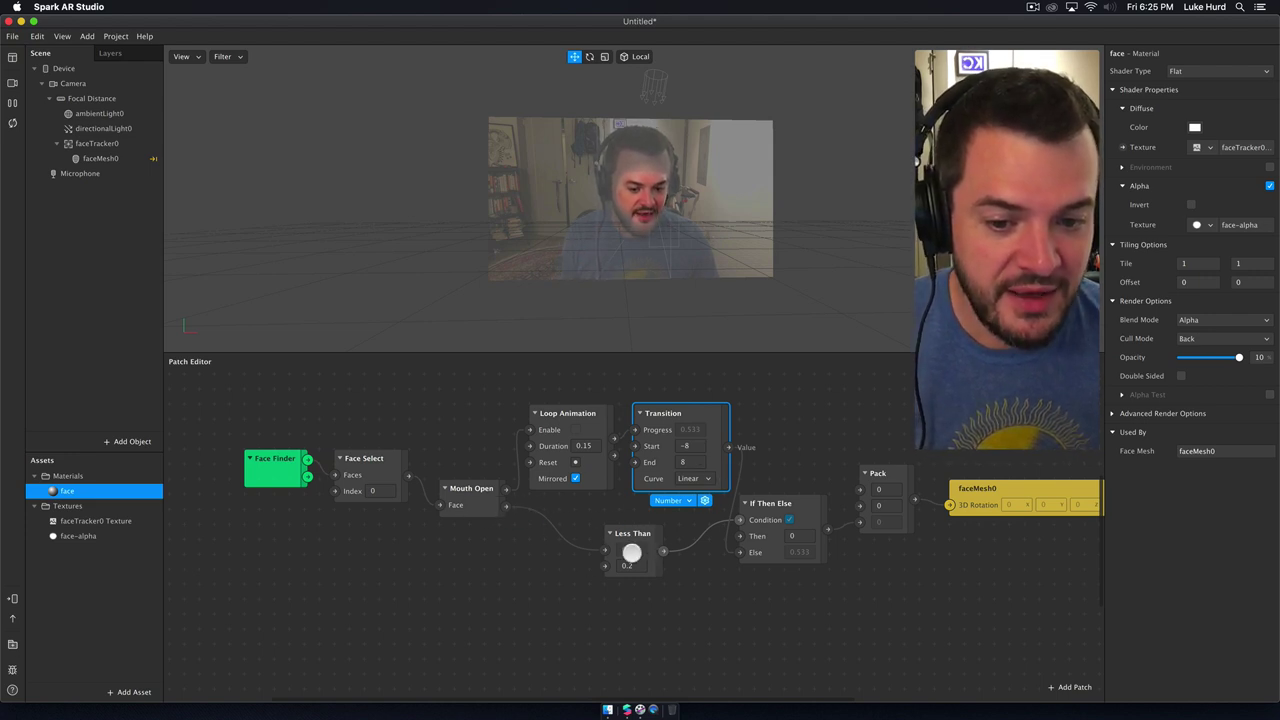
Step: Shift the If Then Else patch slightly down so it sits level with Less Than
{"action": "left_click_drag", "start_coordinate": [808, 500], "coordinate": [822, 486]}
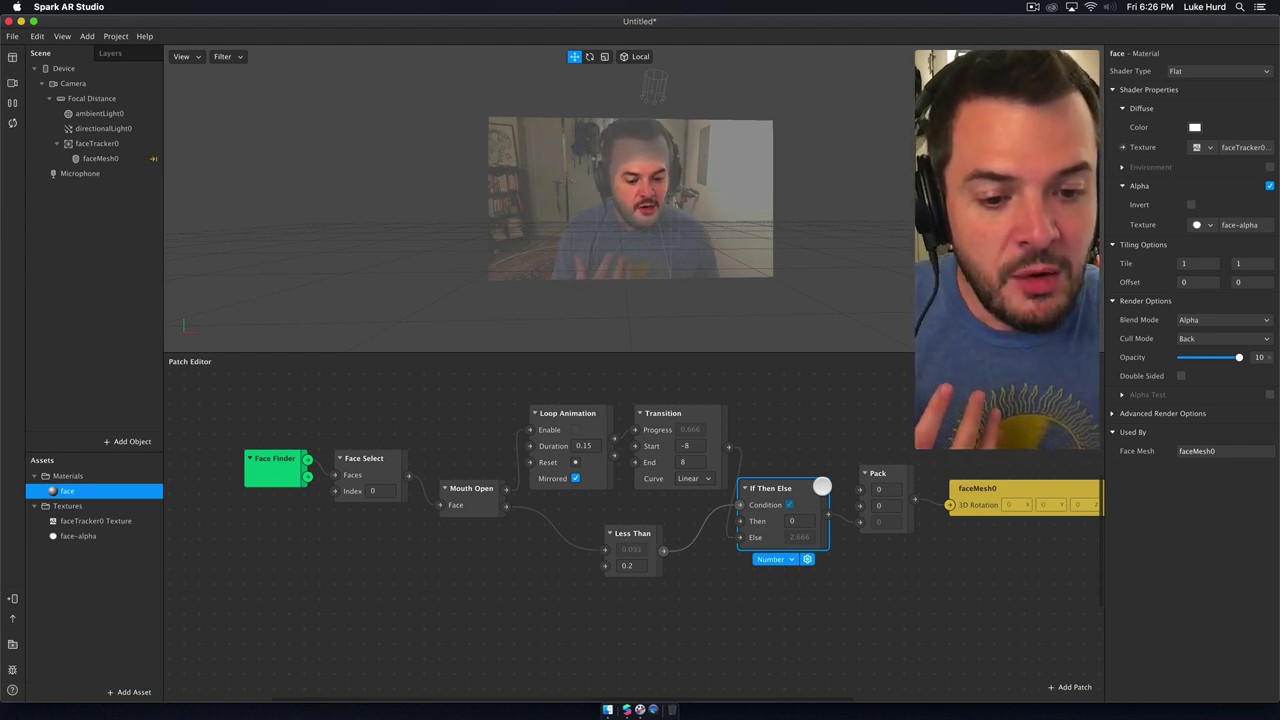
{"action": "left_click_drag", "start_coordinate": [821, 486], "coordinate": [818, 516]}
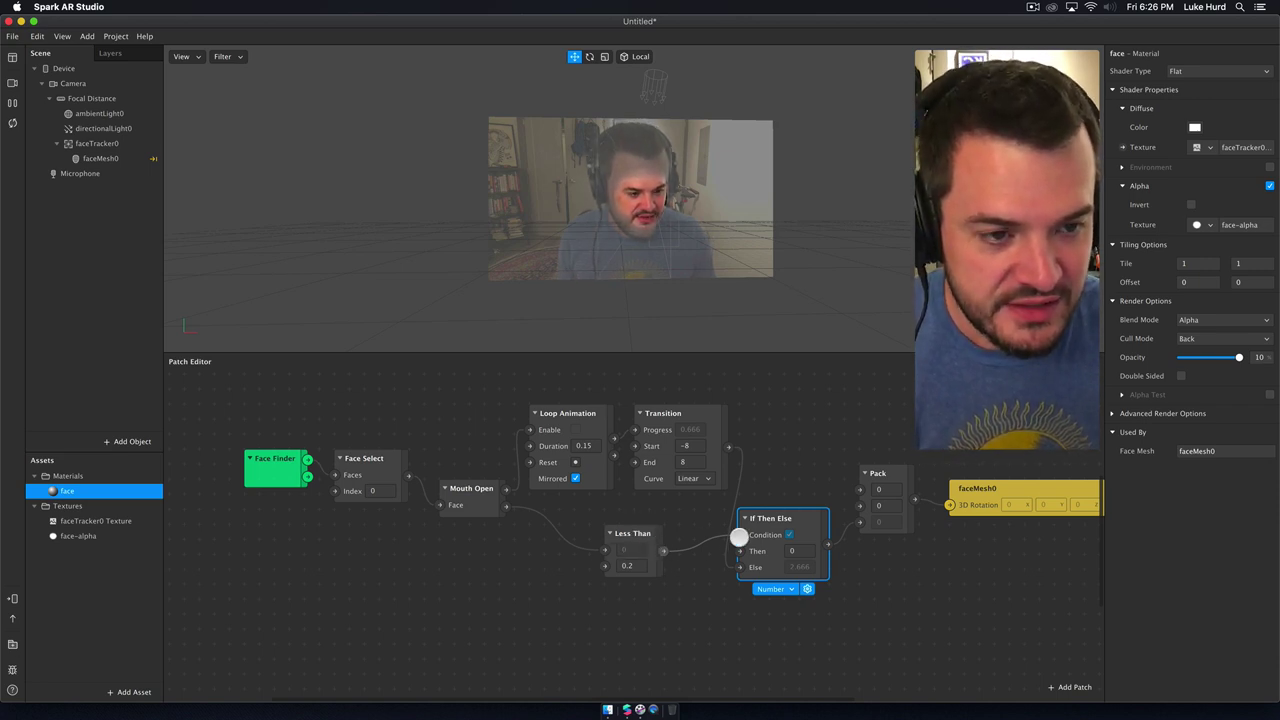
{"action": "left_click", "coordinate": [793, 550]}
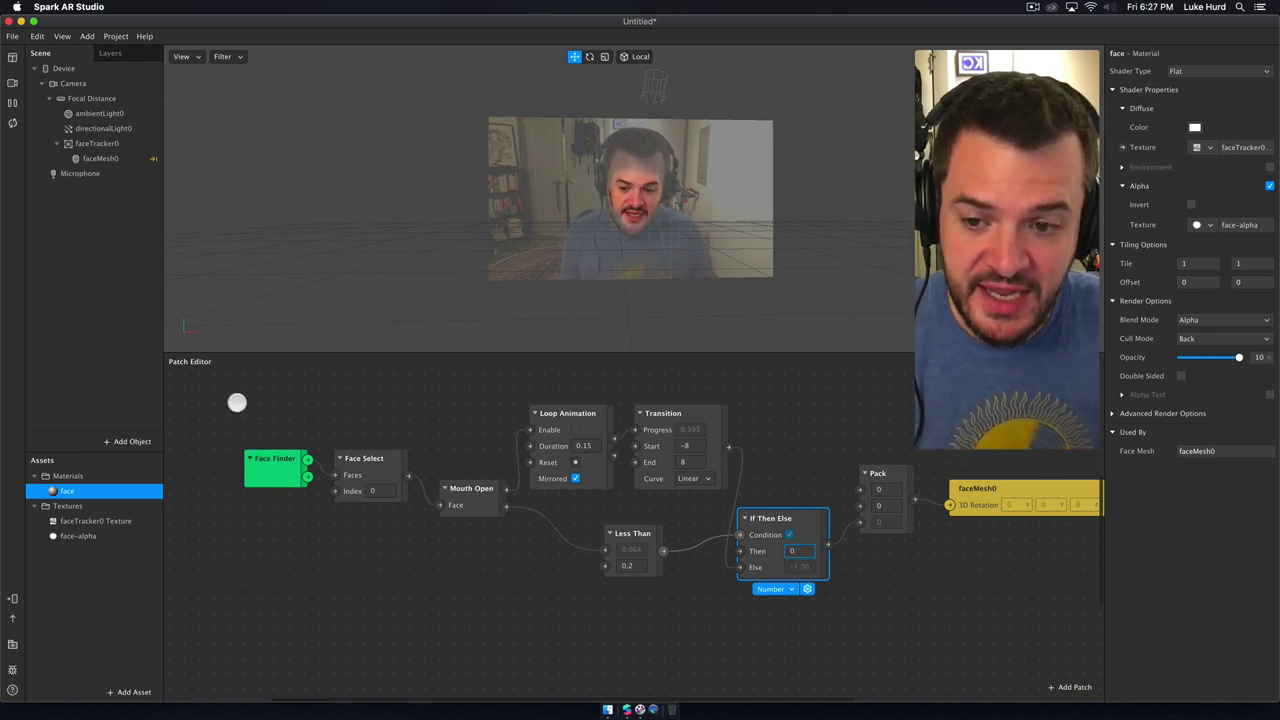
{"action": "left_click_drag", "start_coordinate": [237, 400], "coordinate": [446, 601]}
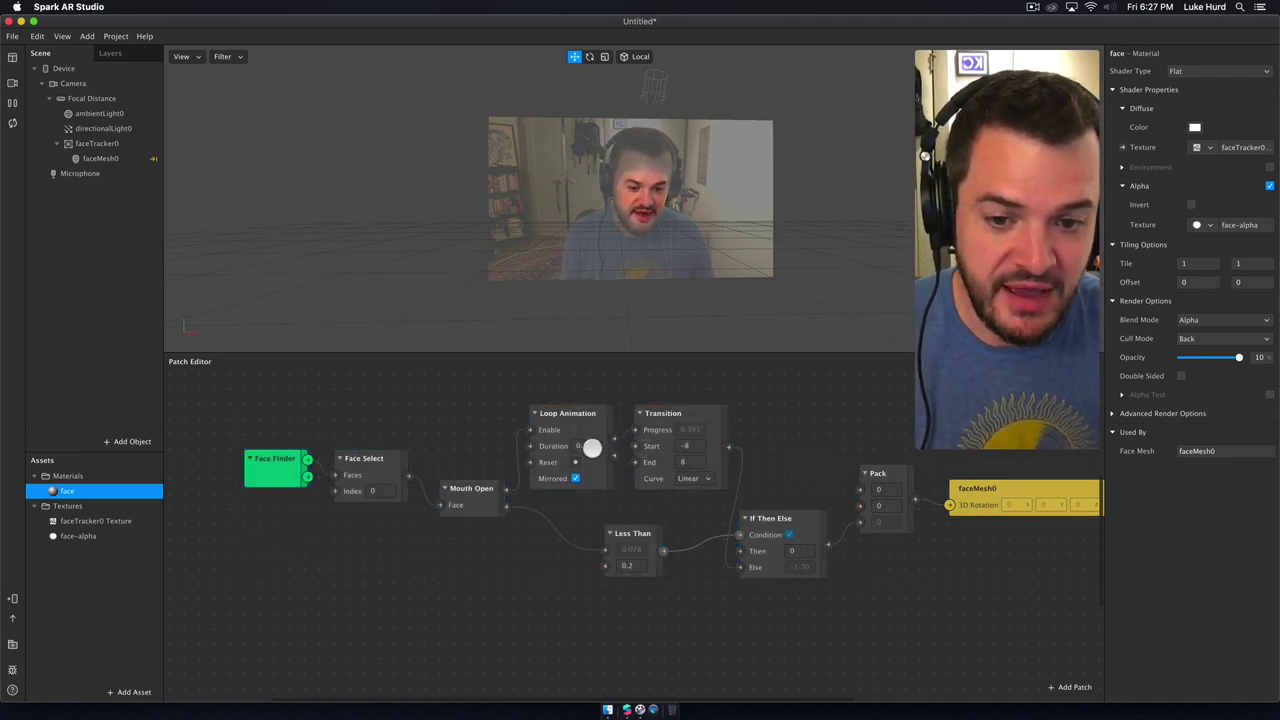
Step: Try a Loop Animation duration of 0.05, and restore the duration to 0.15
{"action": "left_click", "coordinate": [591, 447]}
{"action": "type", "text": "0.15"}
{"action": "key", "text": "BackSpace"}
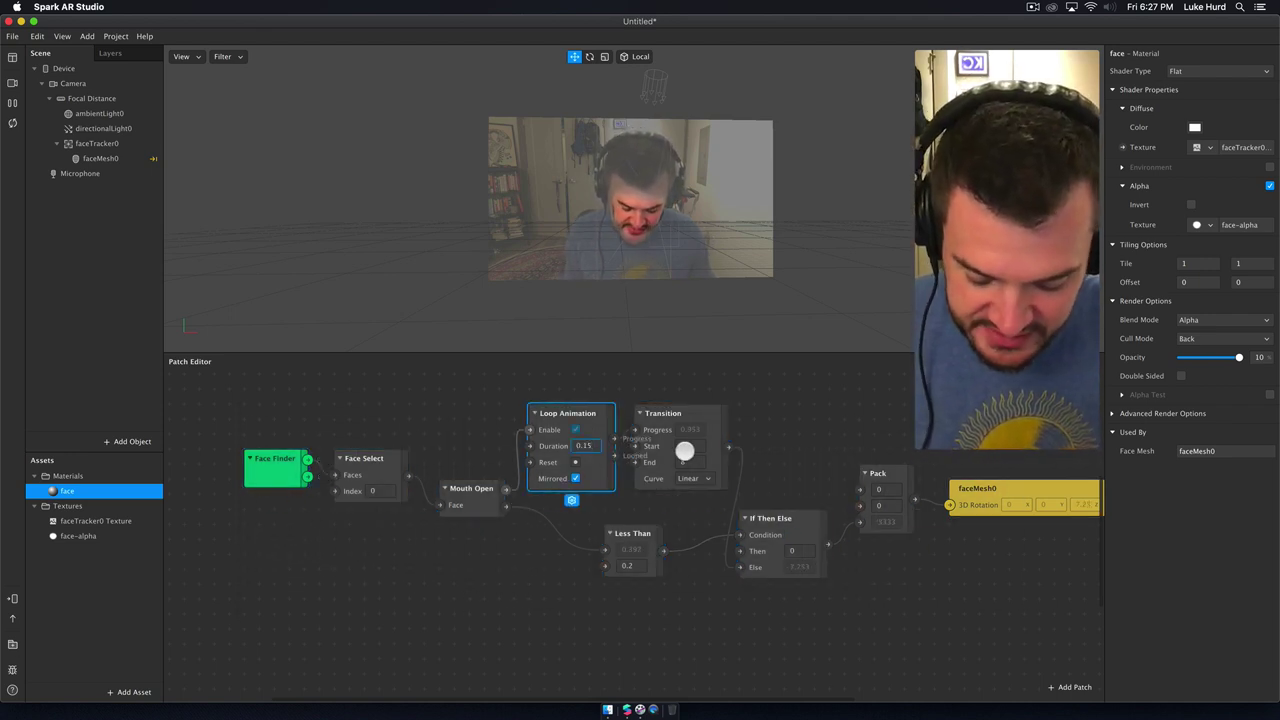
{"action": "key", "text": "BackSpace"}
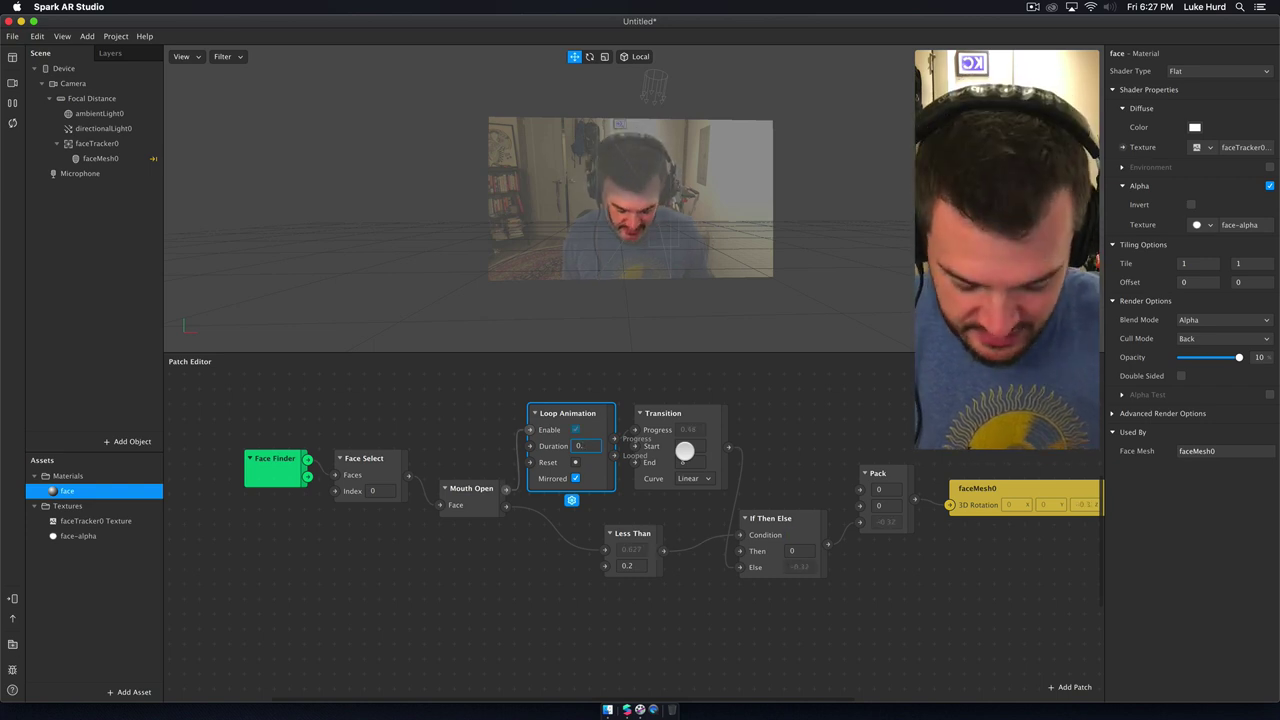
{"action": "key", "text": "Return"}
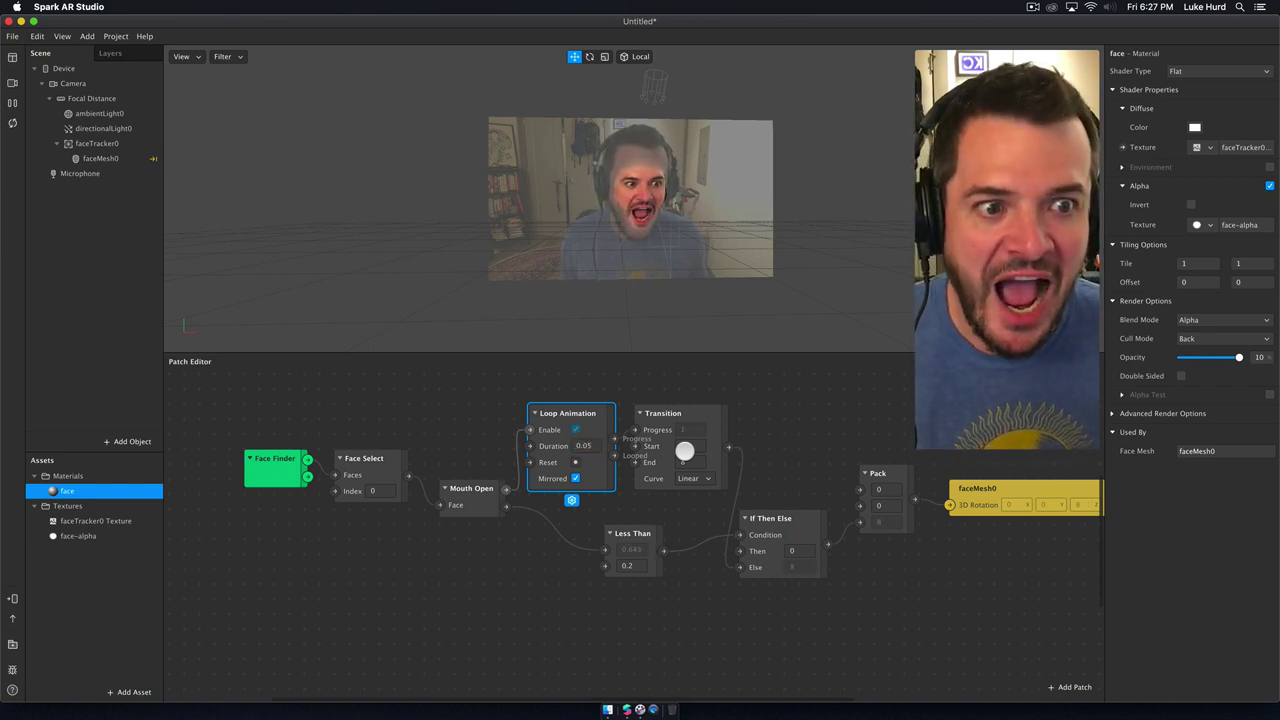
{"action": "left_click_drag", "start_coordinate": [586, 443], "coordinate": [634, 446]}
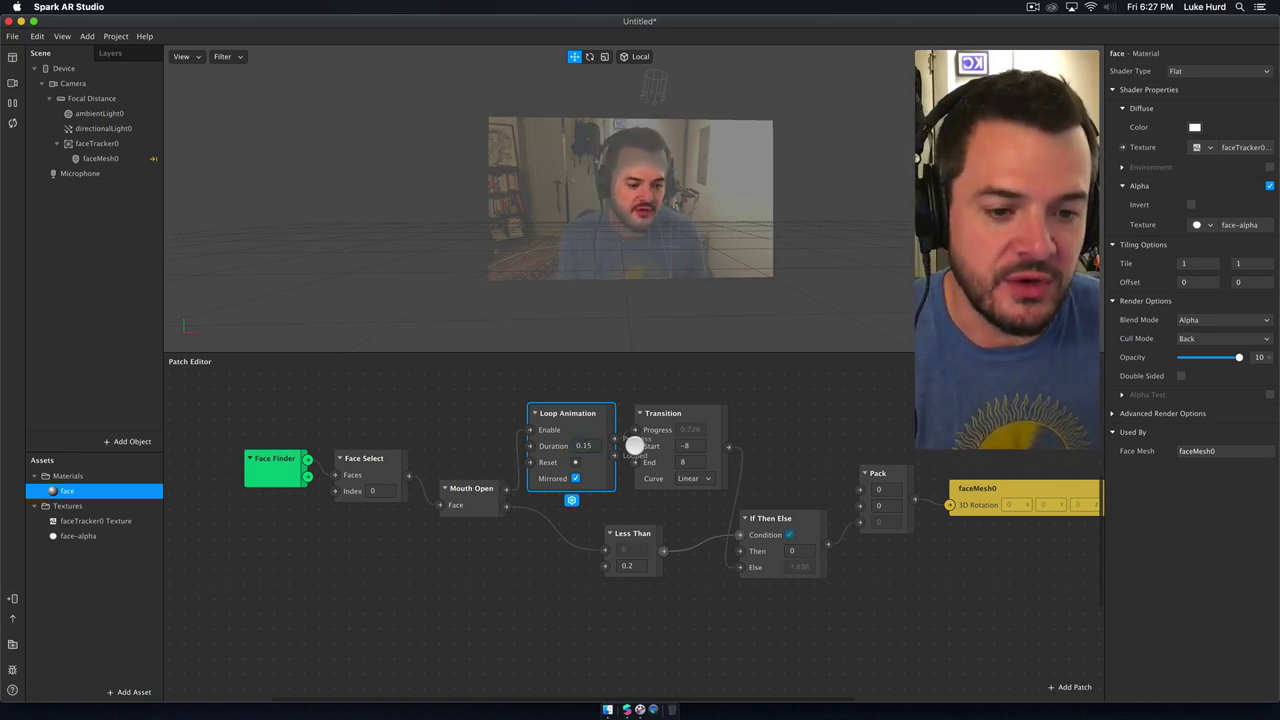
Step: Move the Transition patch slightly away from Loop Animation, and inspect Loop Animation's Looped output
{"action": "left_click", "coordinate": [712, 416]}
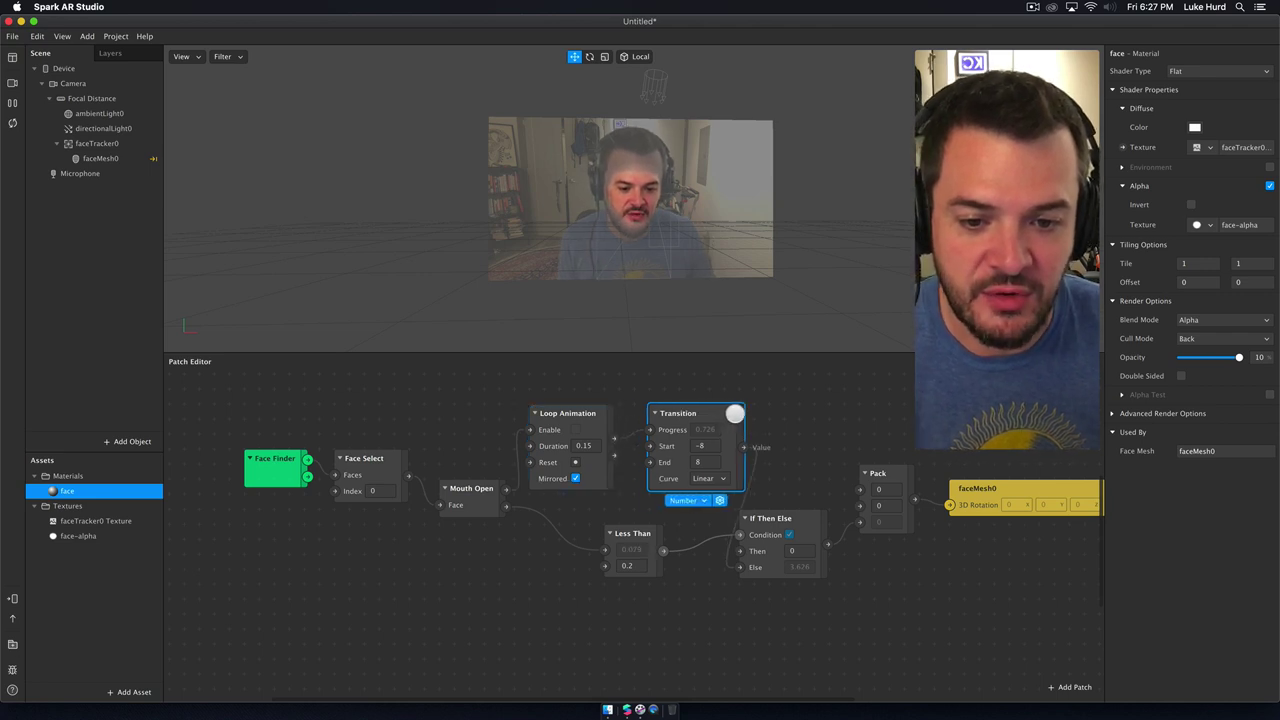
{"action": "left_click", "coordinate": [613, 456]}
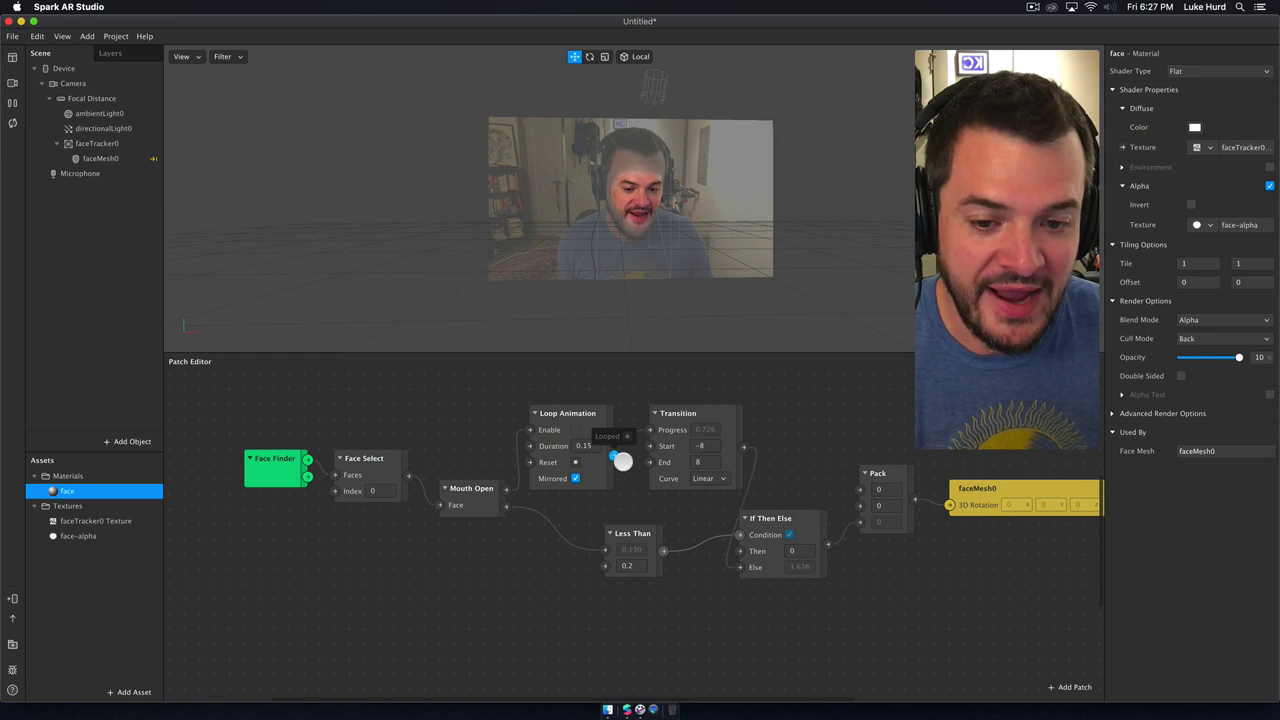
Step: Add a Counter patch with Loop Animation's Looped output connected to Increase, and set its Maximum Count to 5,000
{"action": "double_click", "coordinate": [516, 583]}
{"action": "type", "text": "counter"}
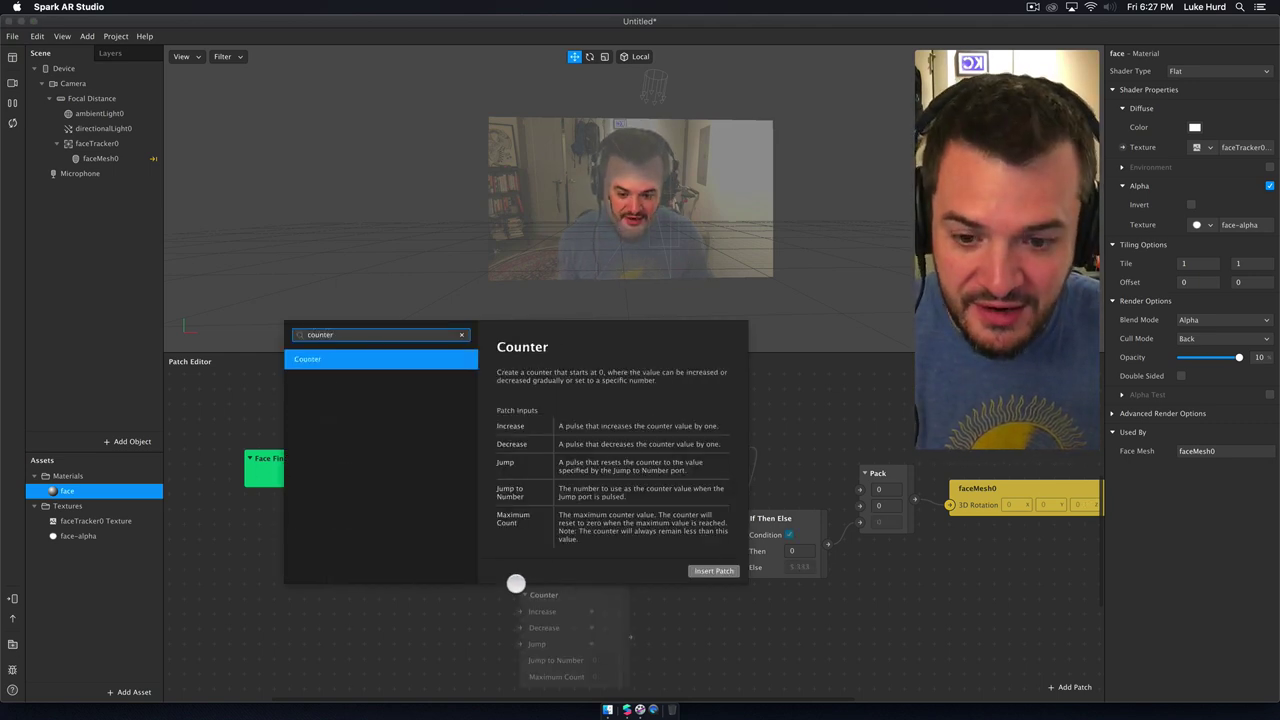
{"action": "key", "text": "Return"}
{"action": "left_click_drag", "start_coordinate": [613, 456], "coordinate": [529, 570]}
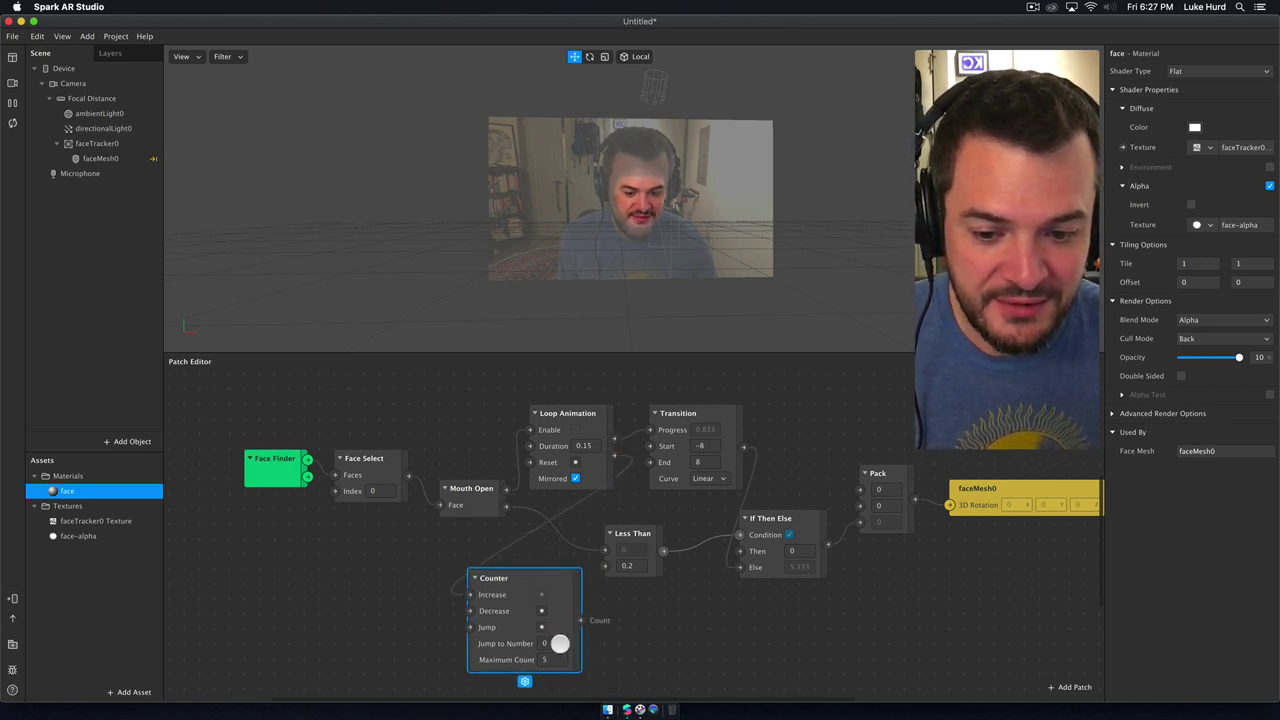
{"action": "left_click", "coordinate": [546, 659]}
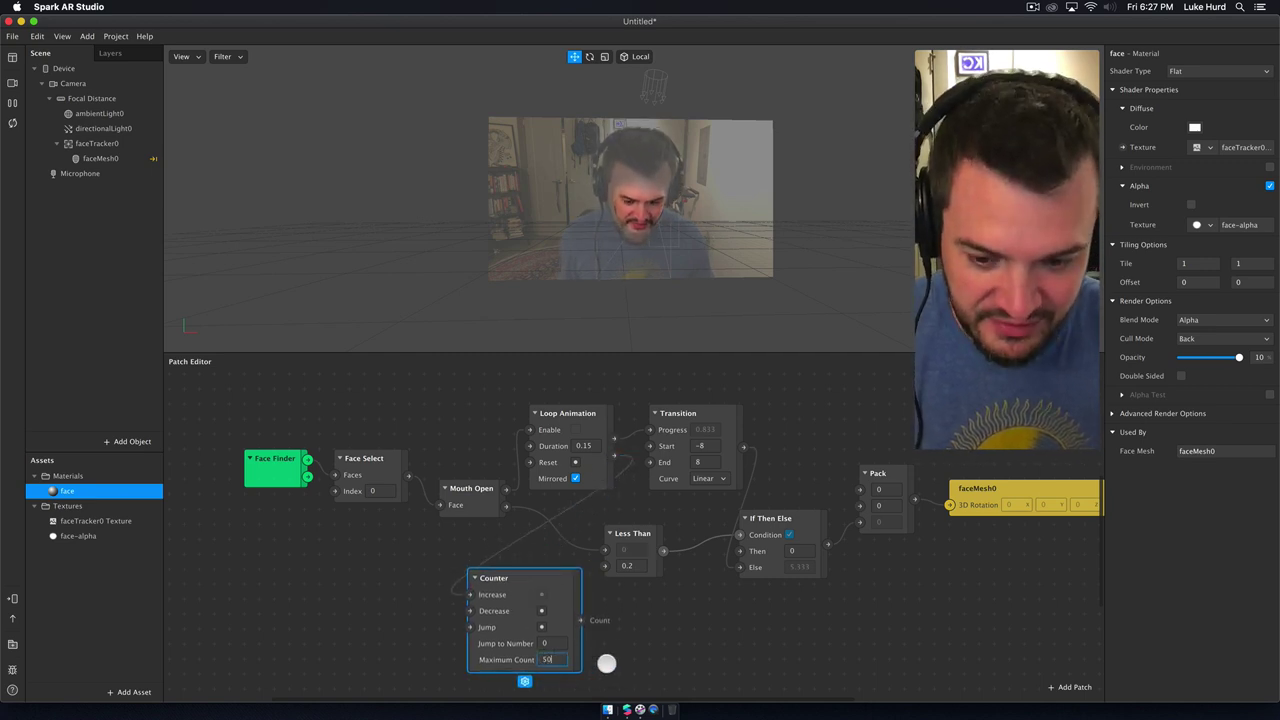
{"action": "key", "text": "Return"}
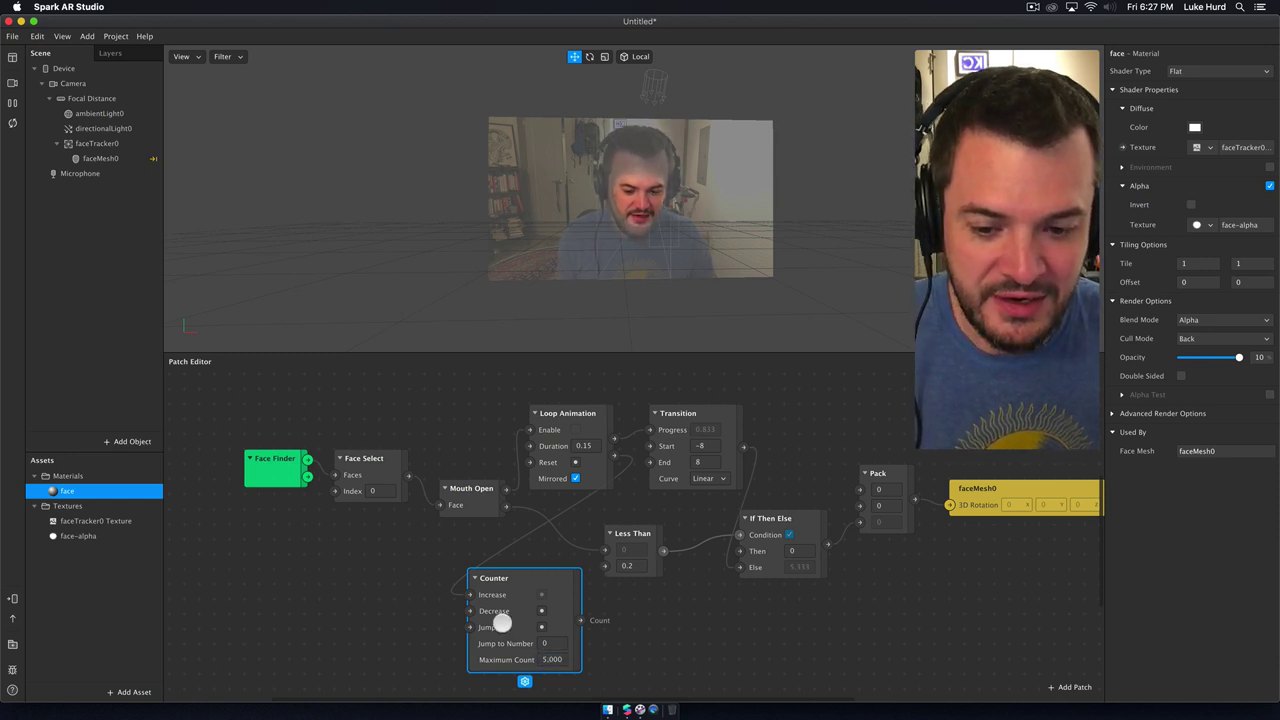
Step: Add a Value patch beside Counter and connect Counter's Count output to its input
{"action": "double_click", "coordinate": [667, 645]}
{"action": "type", "text": "value"}
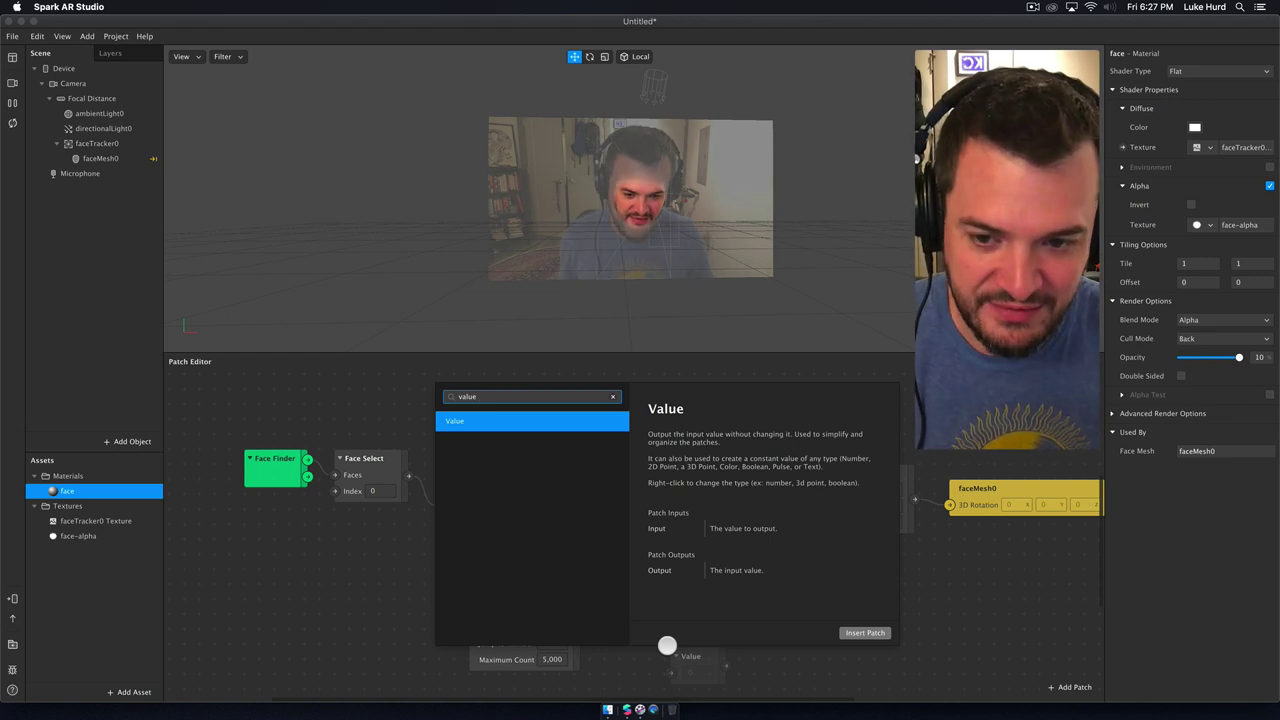
{"action": "key", "text": "Return"}
{"action": "left_click_drag", "start_coordinate": [580, 620], "coordinate": [651, 620]}
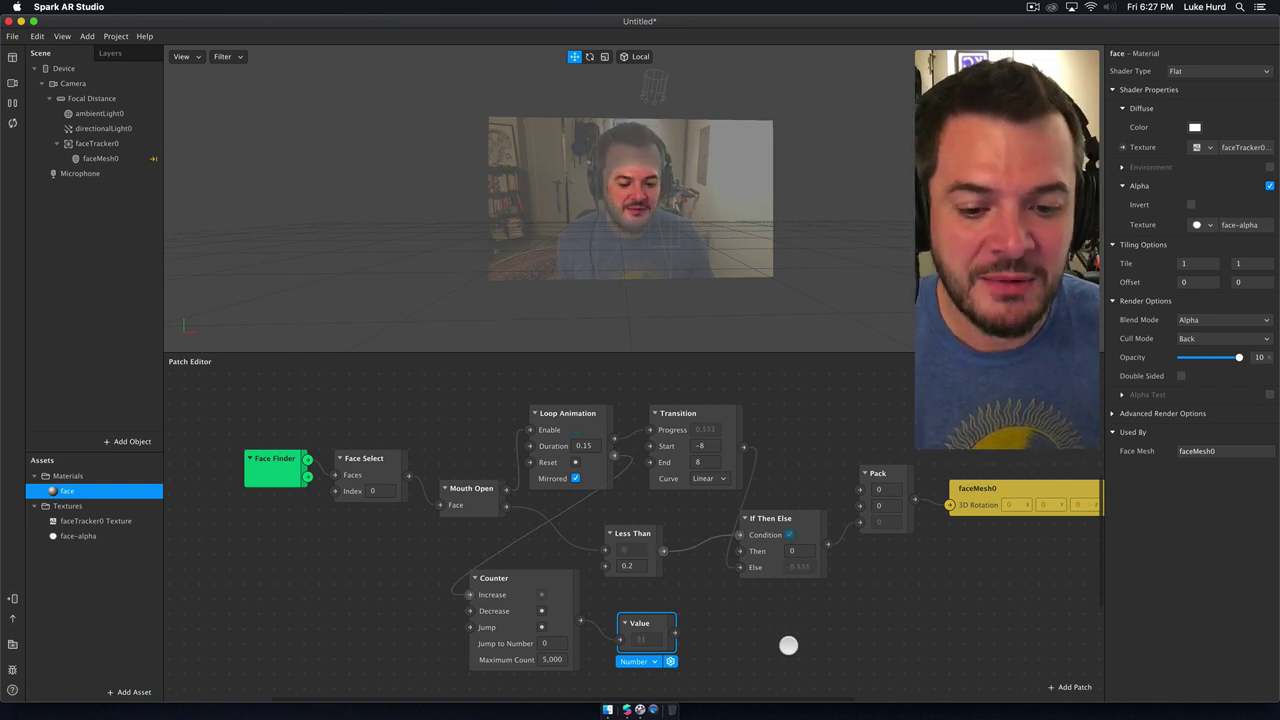
Step: Delete the Counter and Value patches
{"action": "left_click", "coordinate": [508, 611]}
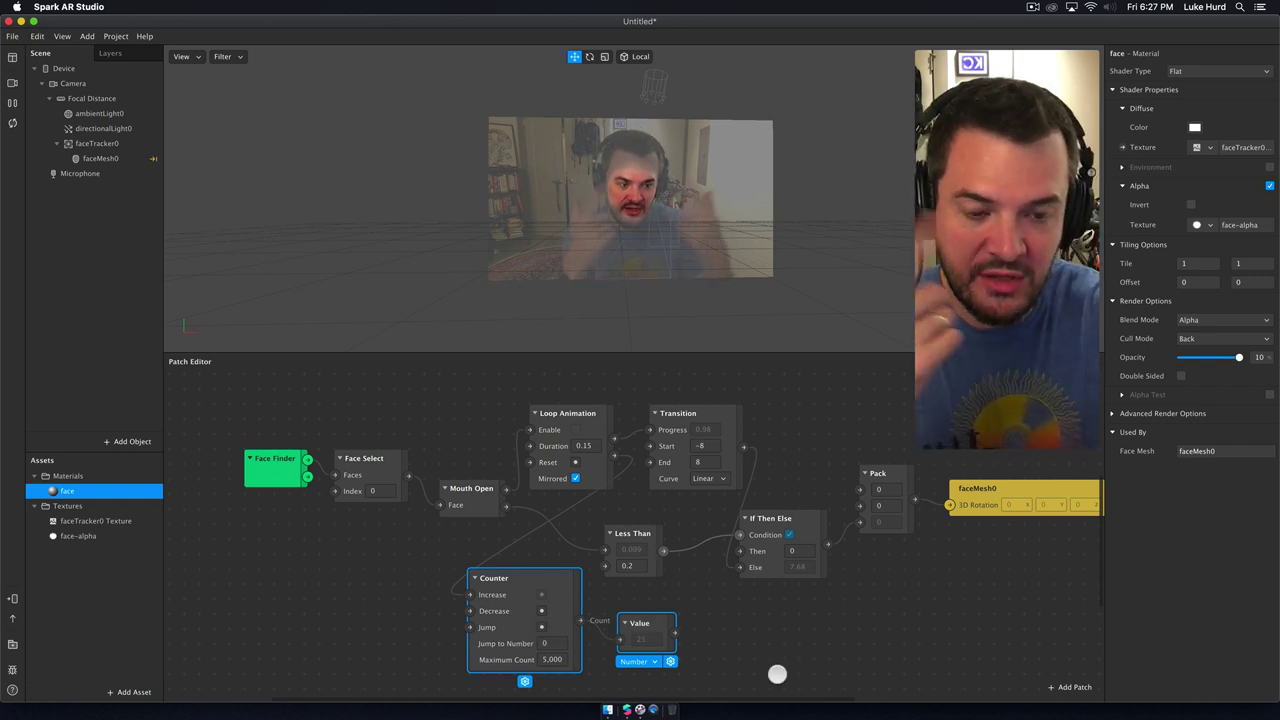
{"action": "key", "text": "Delete"}
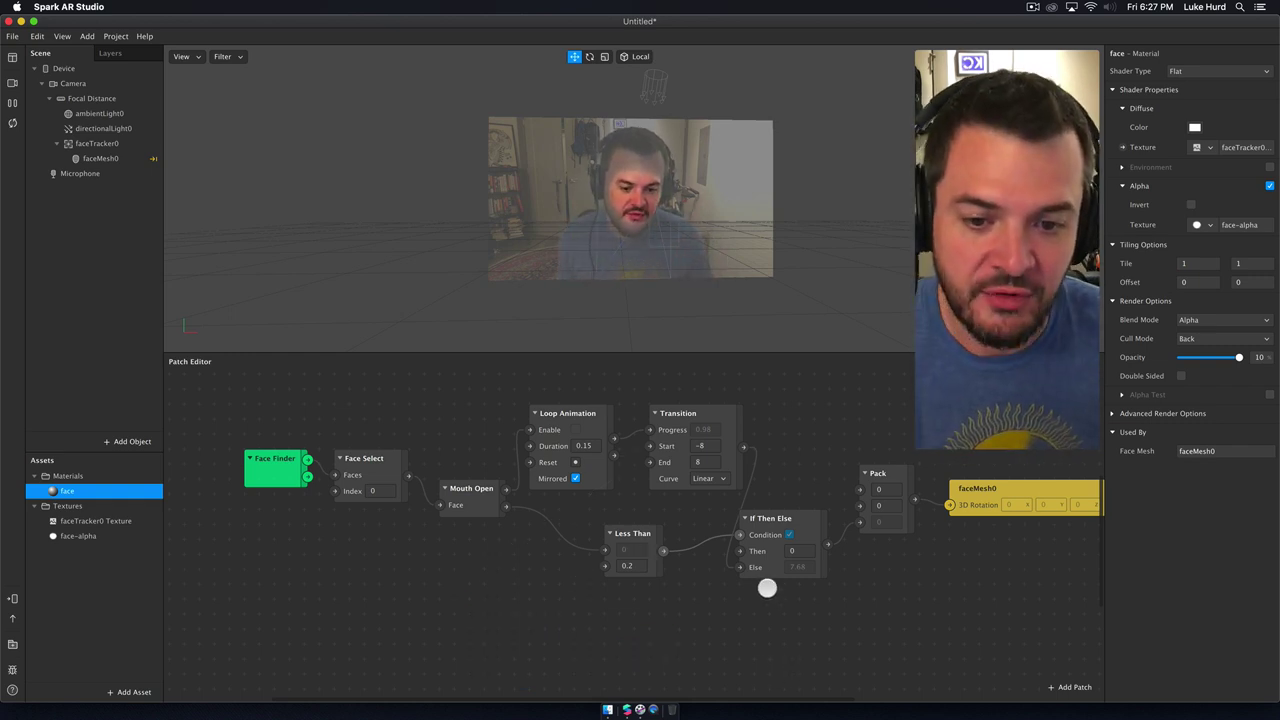
{"action": "left_click", "coordinate": [596, 417]}
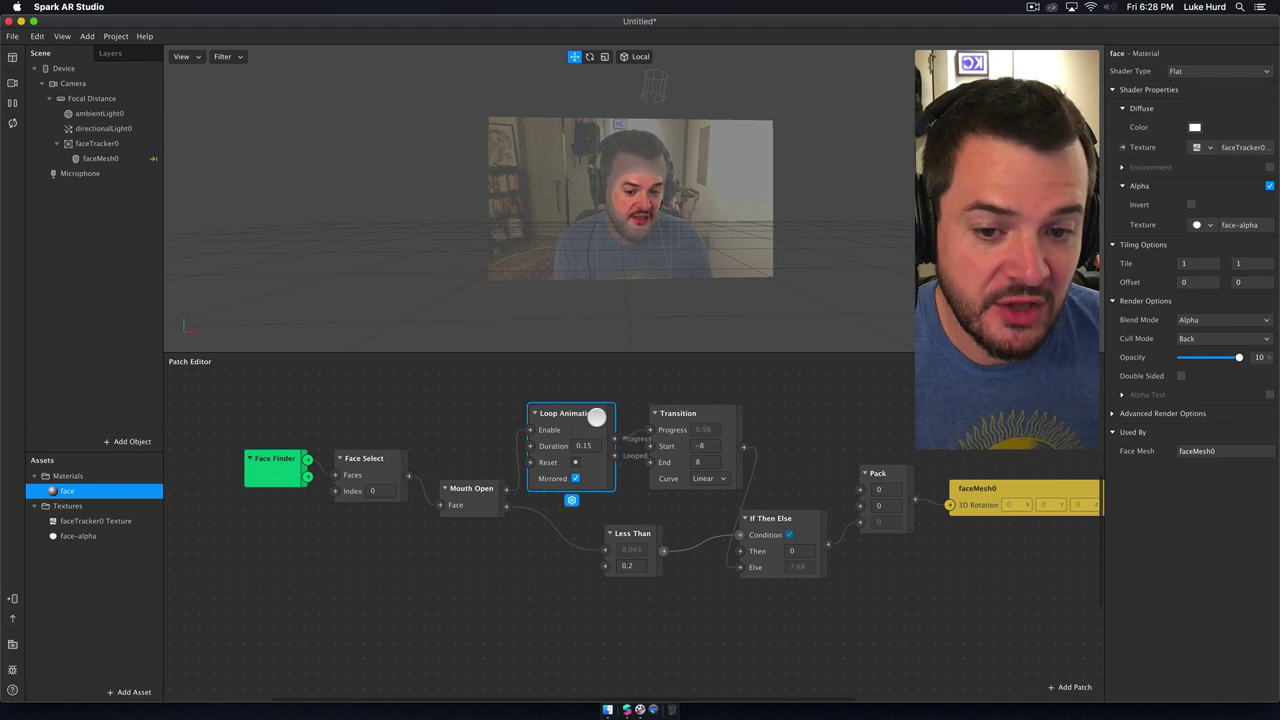
{"action": "double_click", "coordinate": [533, 582]}
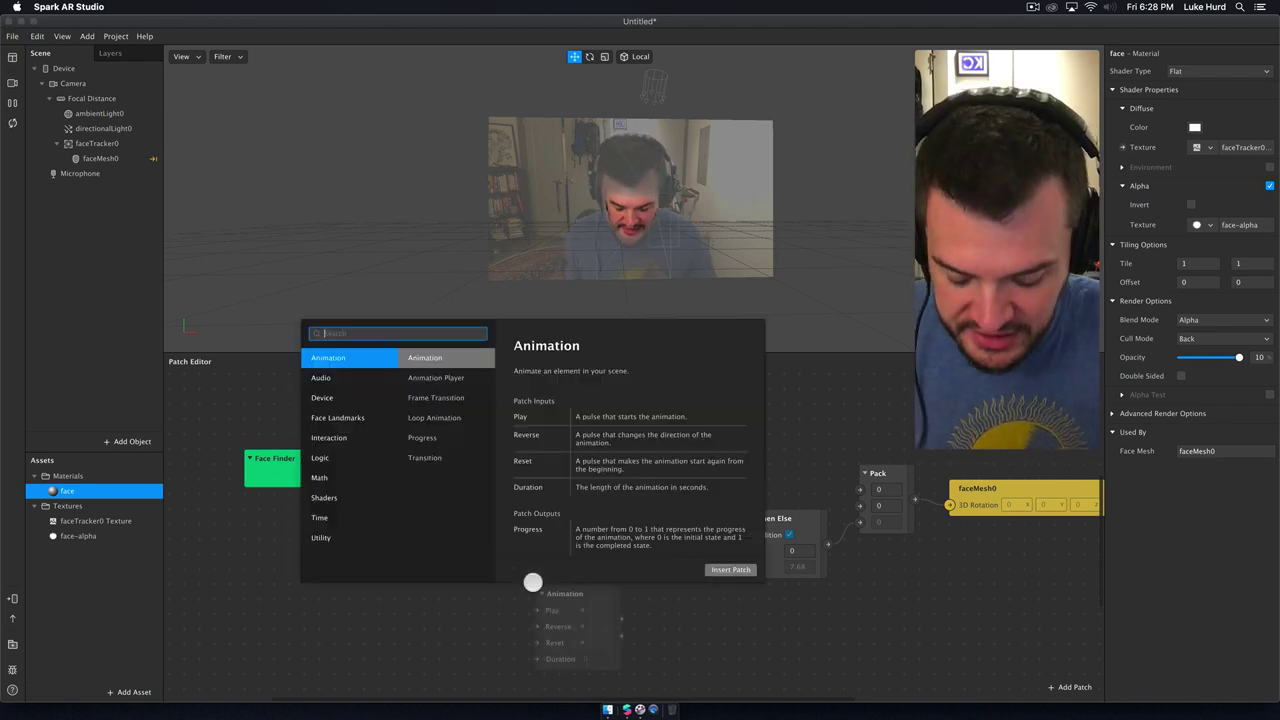
{"action": "type", "text": "animat"}
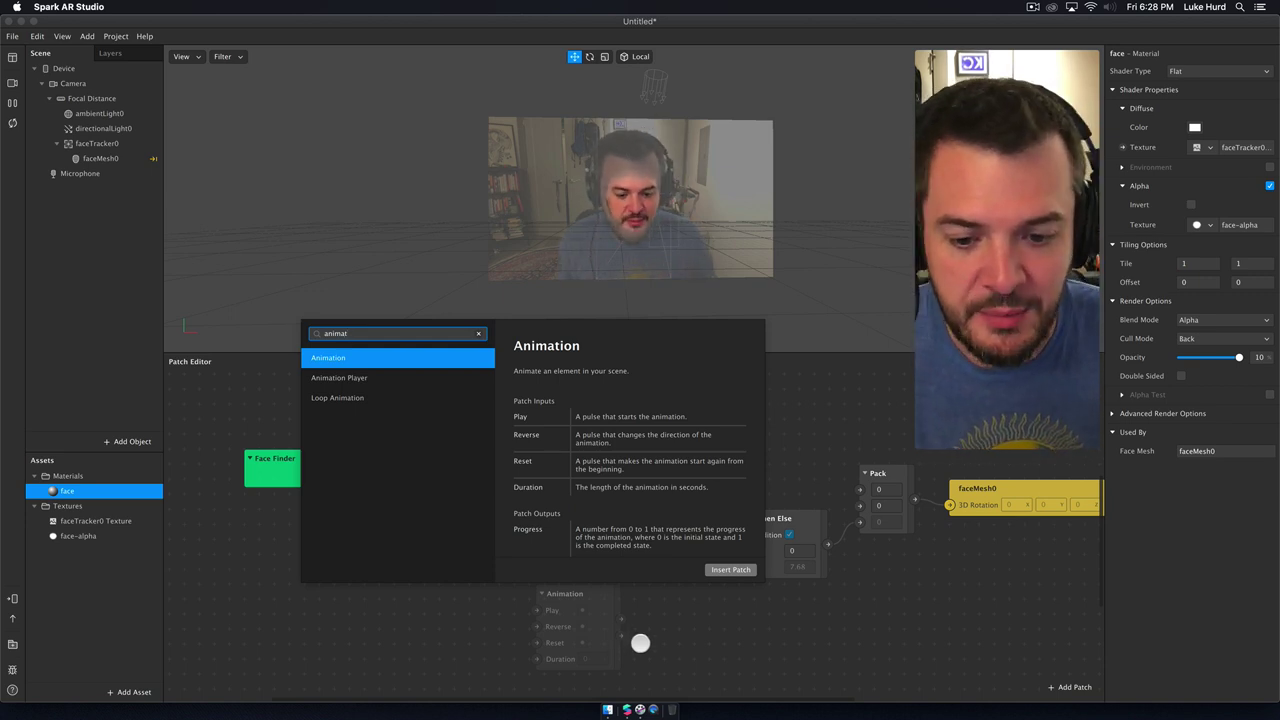
{"action": "left_click", "coordinate": [655, 645]}
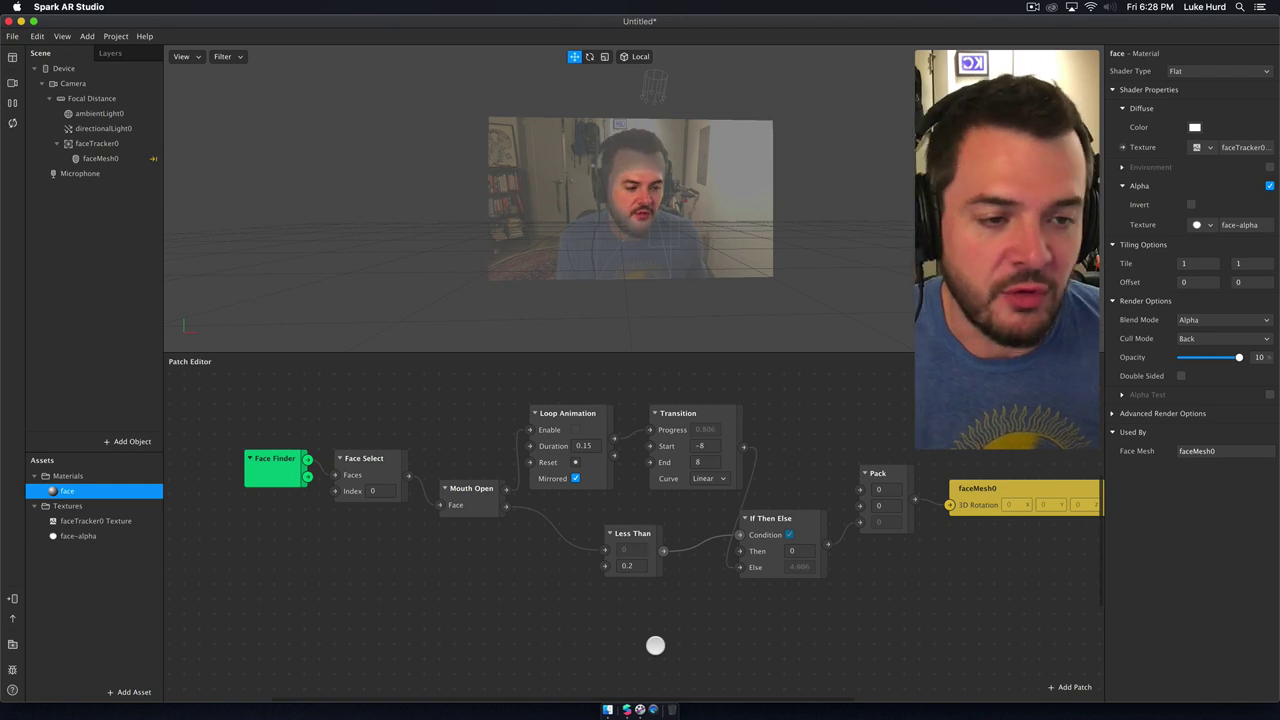
Step: Group the Mouth Open, Loop Animation, Transition, Less Than, If Then Else and Pack patches, and name the group Wiggle
{"action": "scroll", "coordinate": [651, 646], "scroll_direction": "up", "scroll_amount": 2}
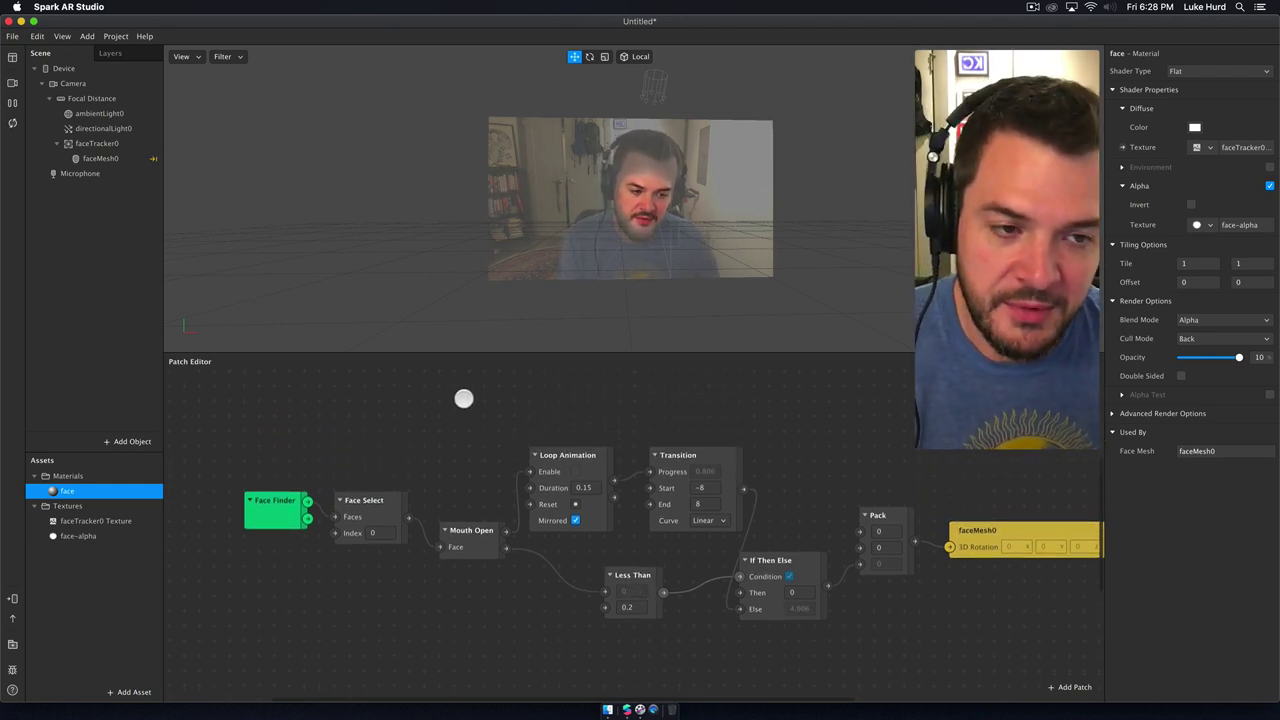
{"action": "scroll", "coordinate": [466, 400], "scroll_direction": "down", "scroll_amount": 1}
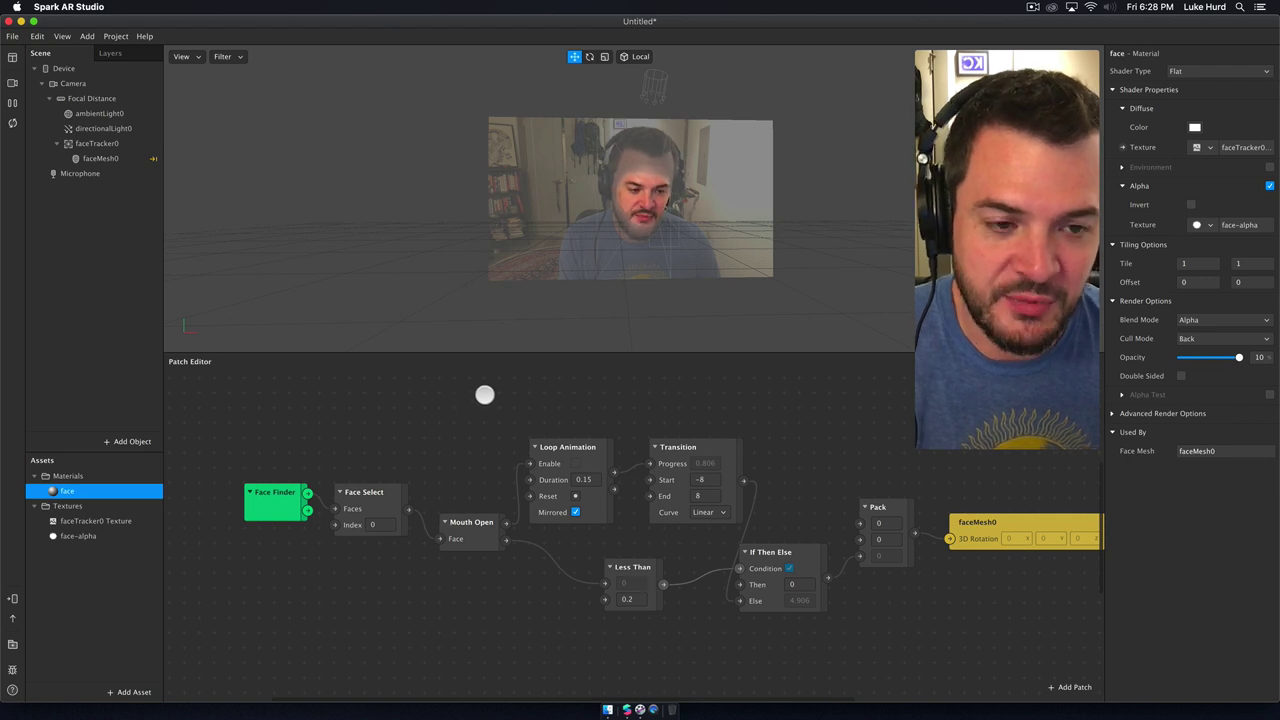
{"action": "left_click_drag", "start_coordinate": [473, 394], "coordinate": [891, 674]}
{"action": "right_click", "coordinate": [891, 510]}
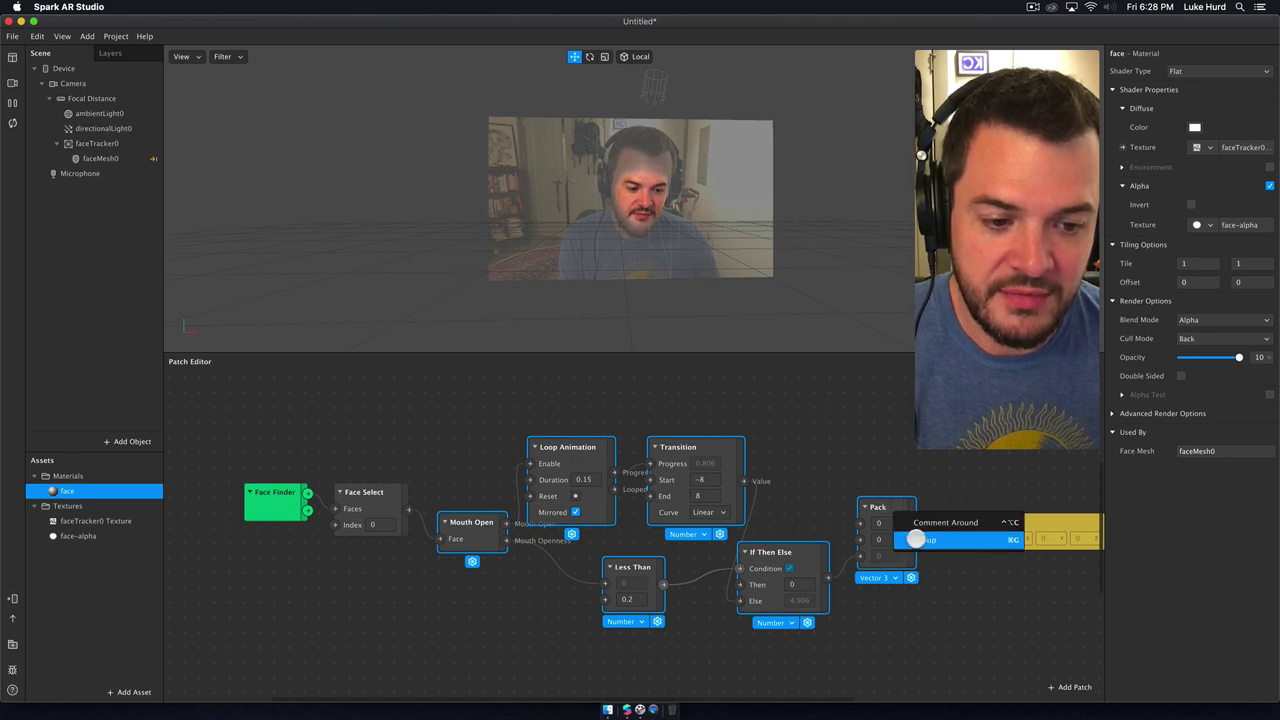
{"action": "left_click", "coordinate": [916, 539]}
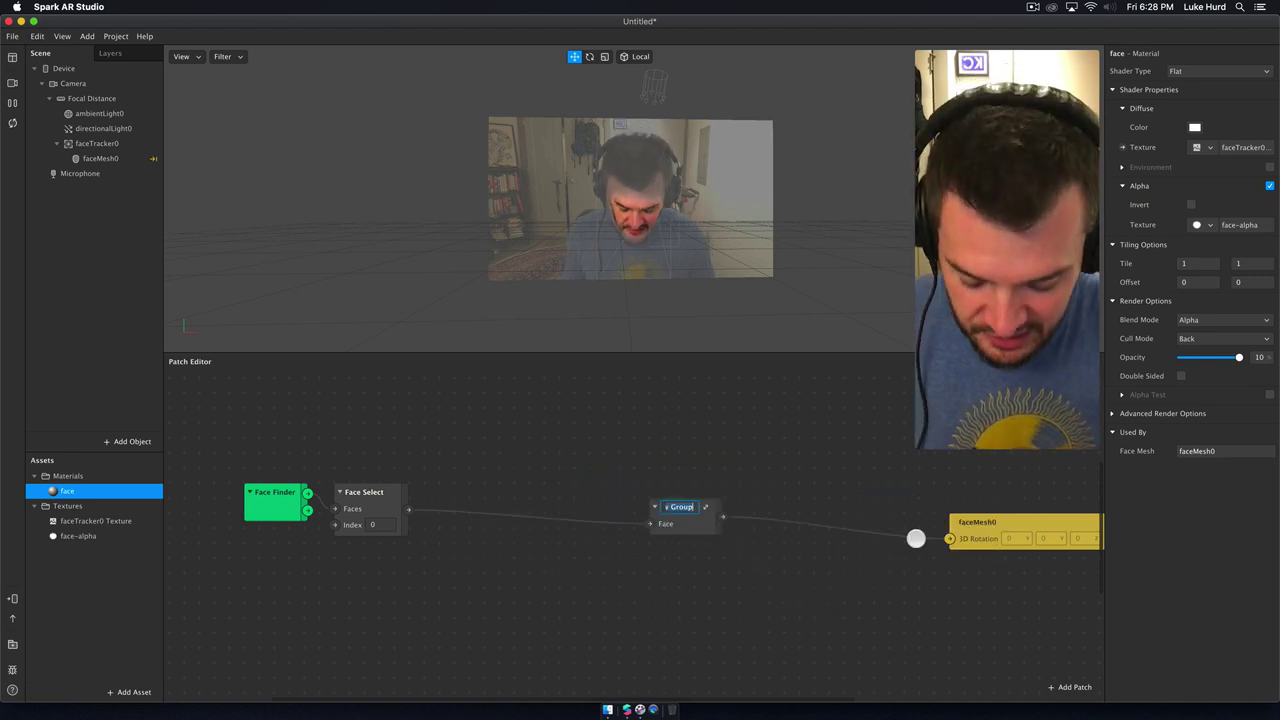
{"action": "type", "text": "Wiggle"}
{"action": "key", "text": "Return"}
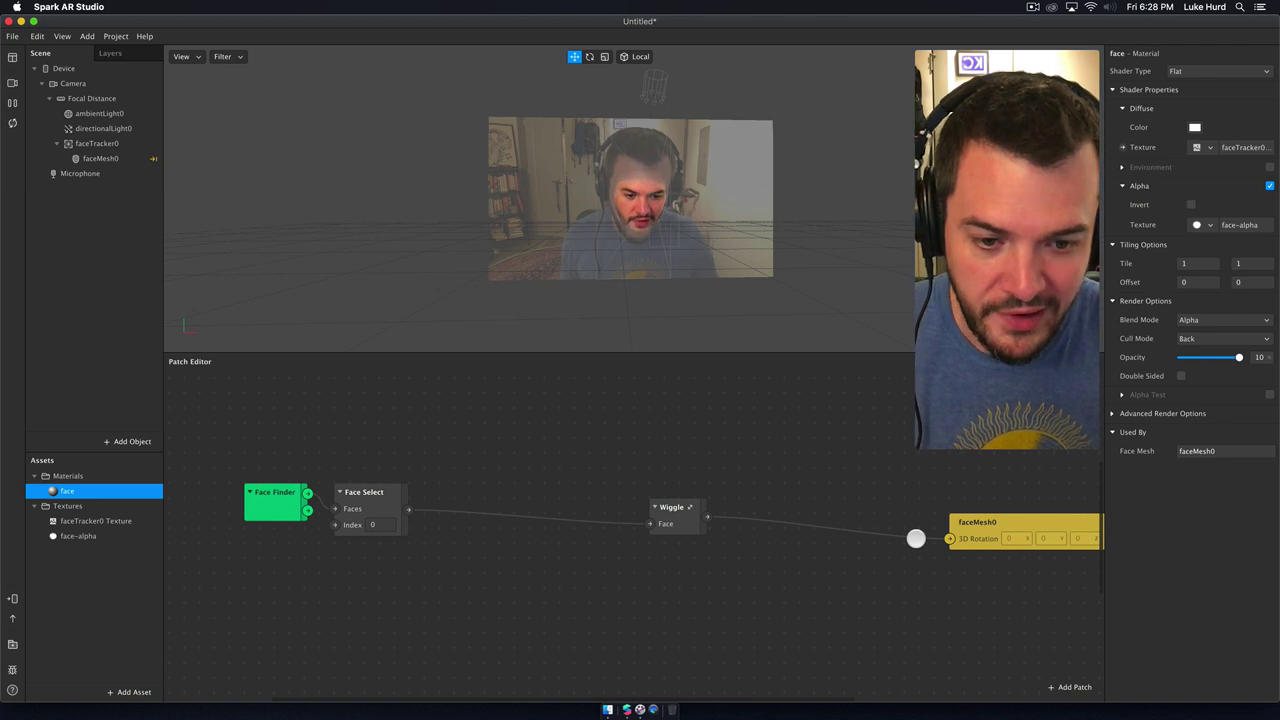
Step: Move the Wiggle group and the faceMesh0 patch close beside Face Select to form a compact row
{"action": "left_click_drag", "start_coordinate": [686, 523], "coordinate": [537, 508]}
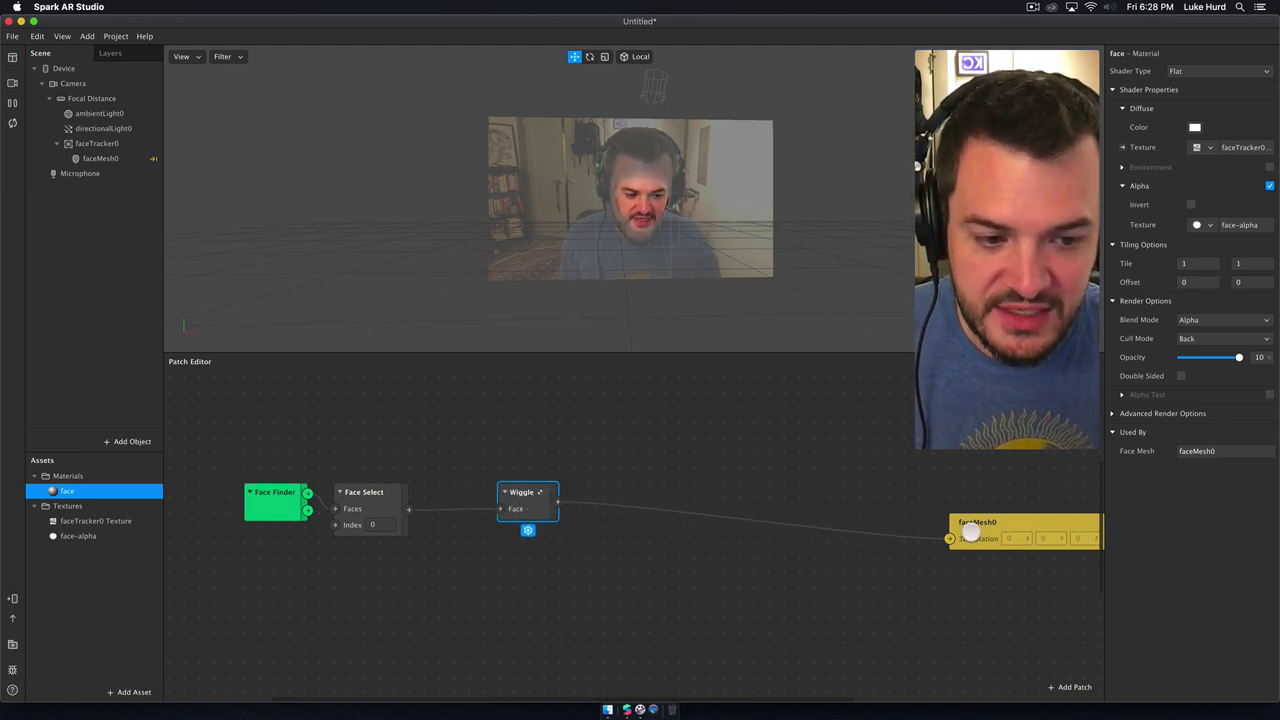
{"action": "left_click_drag", "start_coordinate": [970, 533], "coordinate": [651, 491]}
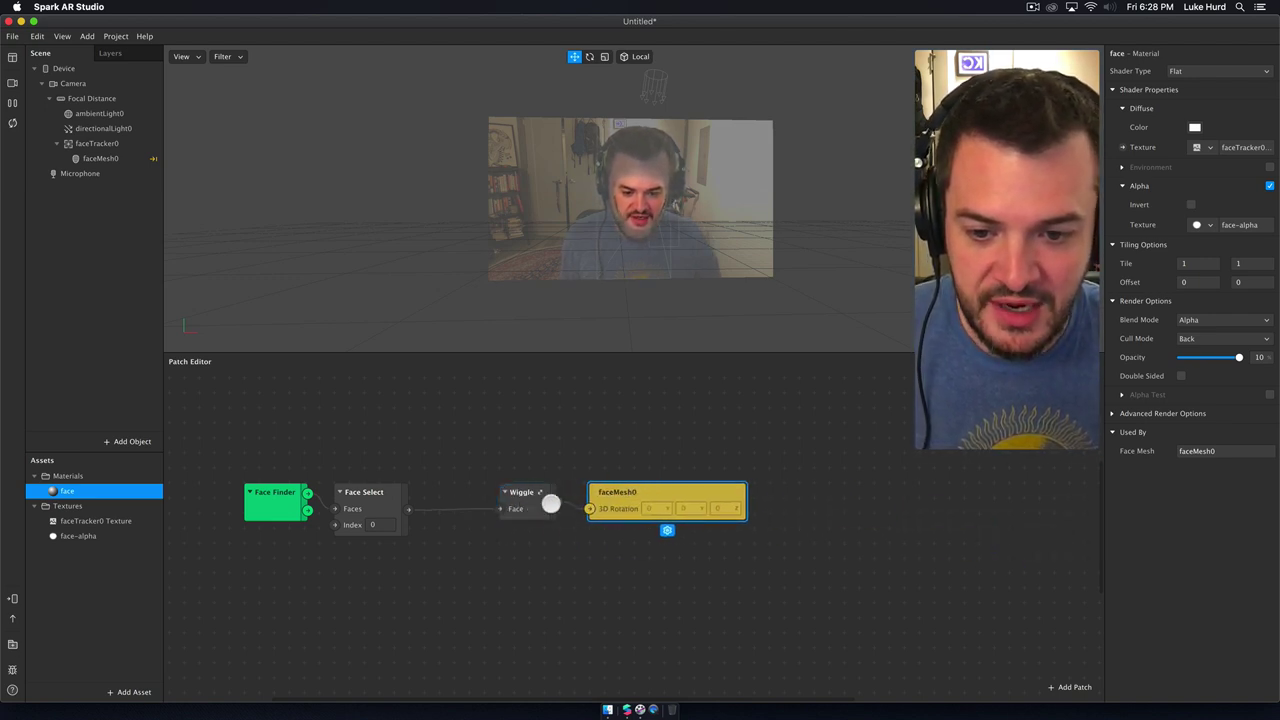
{"action": "left_click_drag", "start_coordinate": [551, 503], "coordinate": [480, 507]}
{"action": "left_click_drag", "start_coordinate": [666, 494], "coordinate": [628, 498]}
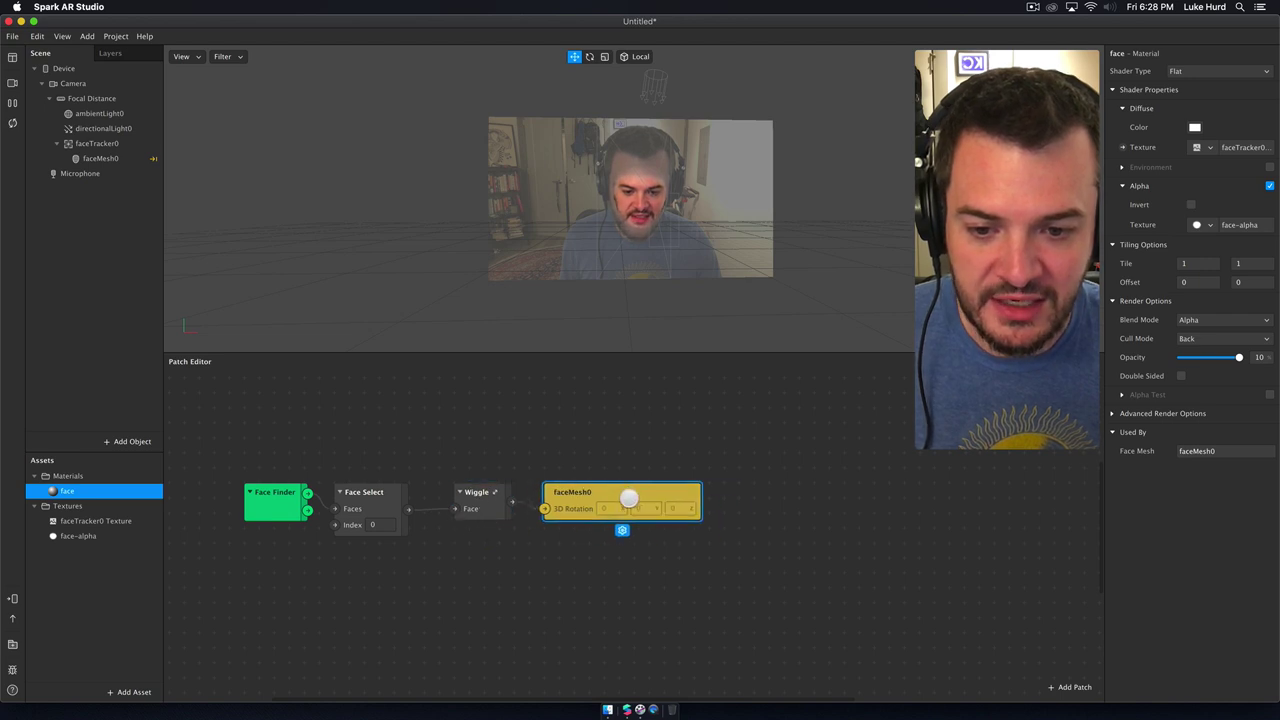
Step: Examine the patches inside the Wiggle group, including its Face input and its Output
{"action": "double_click", "coordinate": [494, 492]}
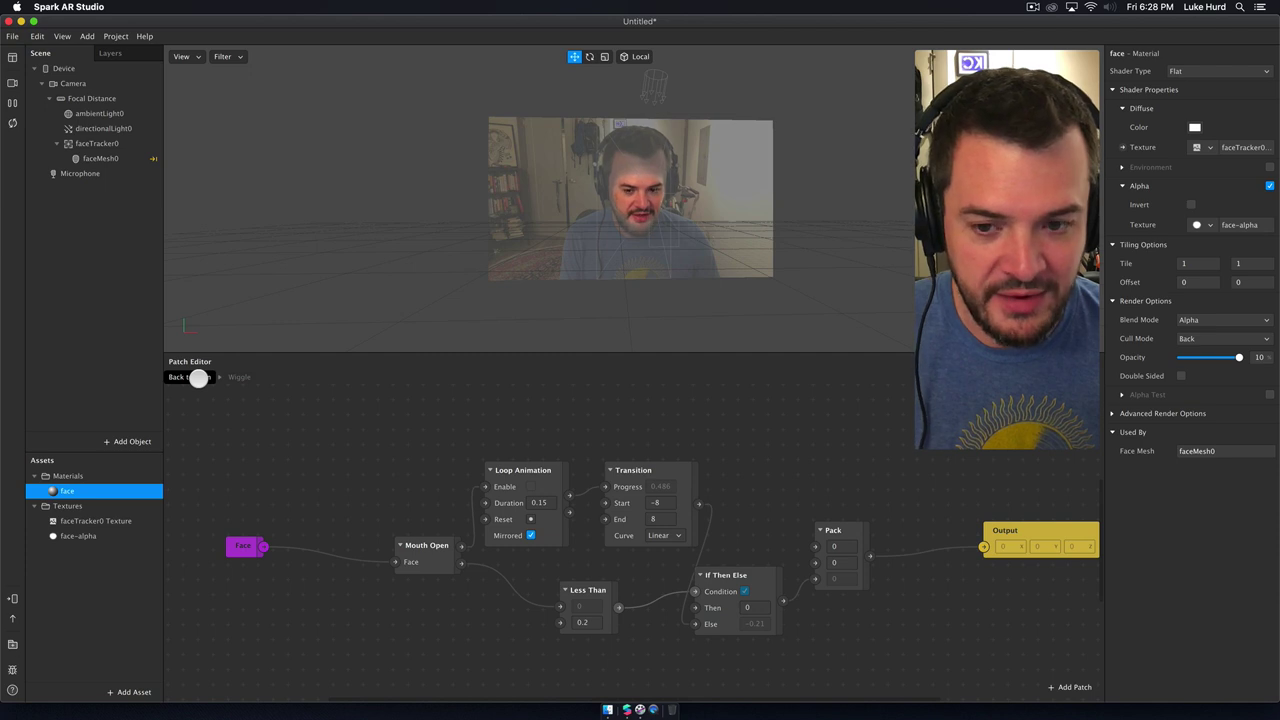
{"action": "left_click", "coordinate": [198, 377]}
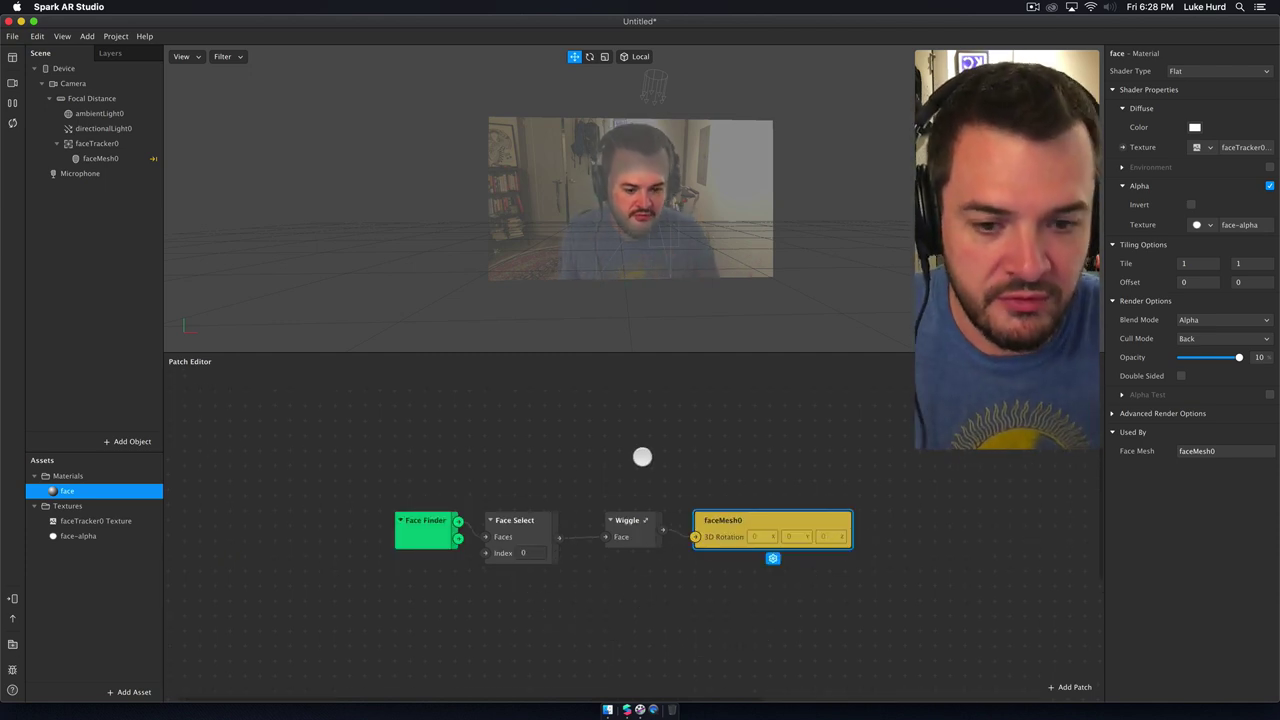
{"action": "scroll", "coordinate": [648, 455], "scroll_direction": "right", "scroll_amount": 3}
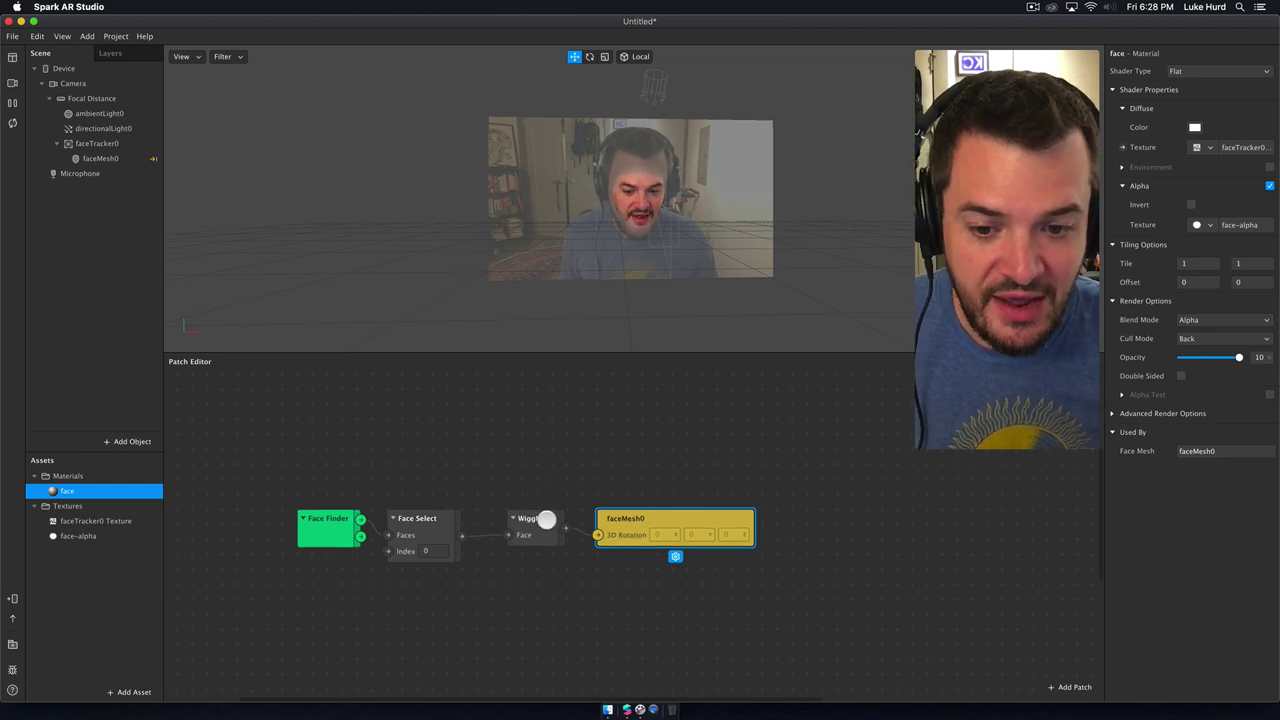
{"action": "double_click", "coordinate": [545, 519]}
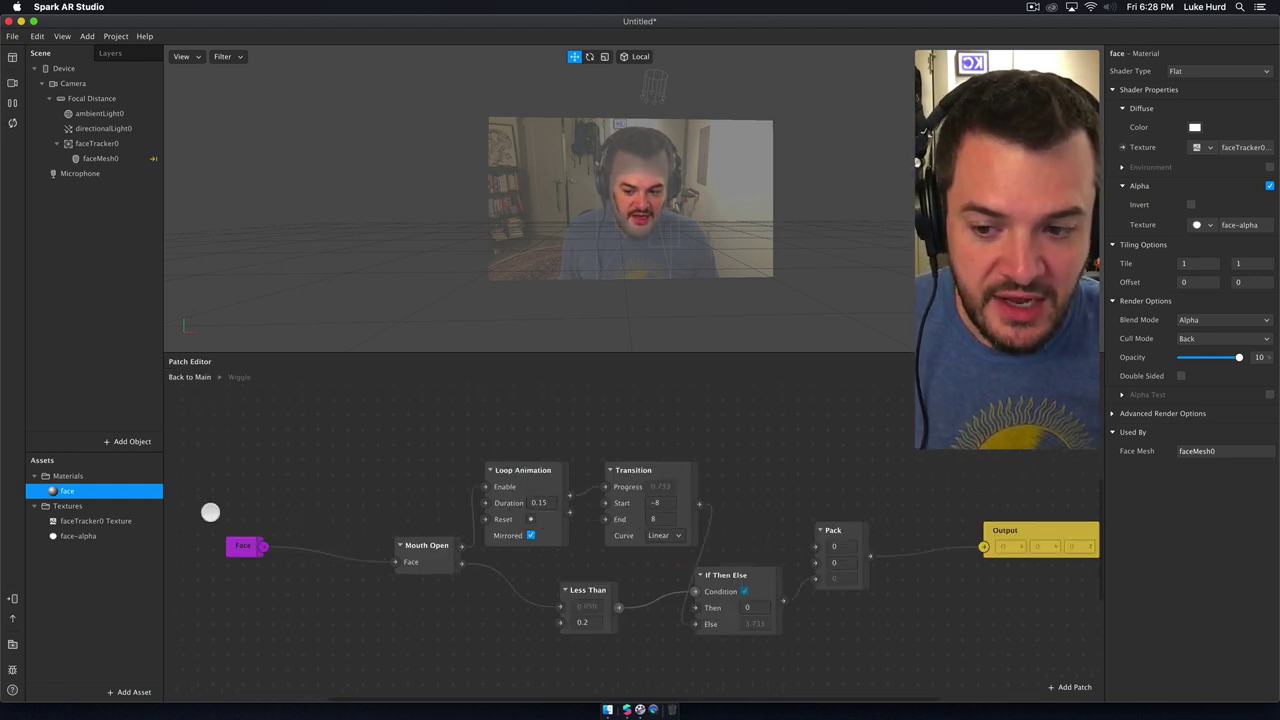
{"action": "left_click", "coordinate": [243, 552]}
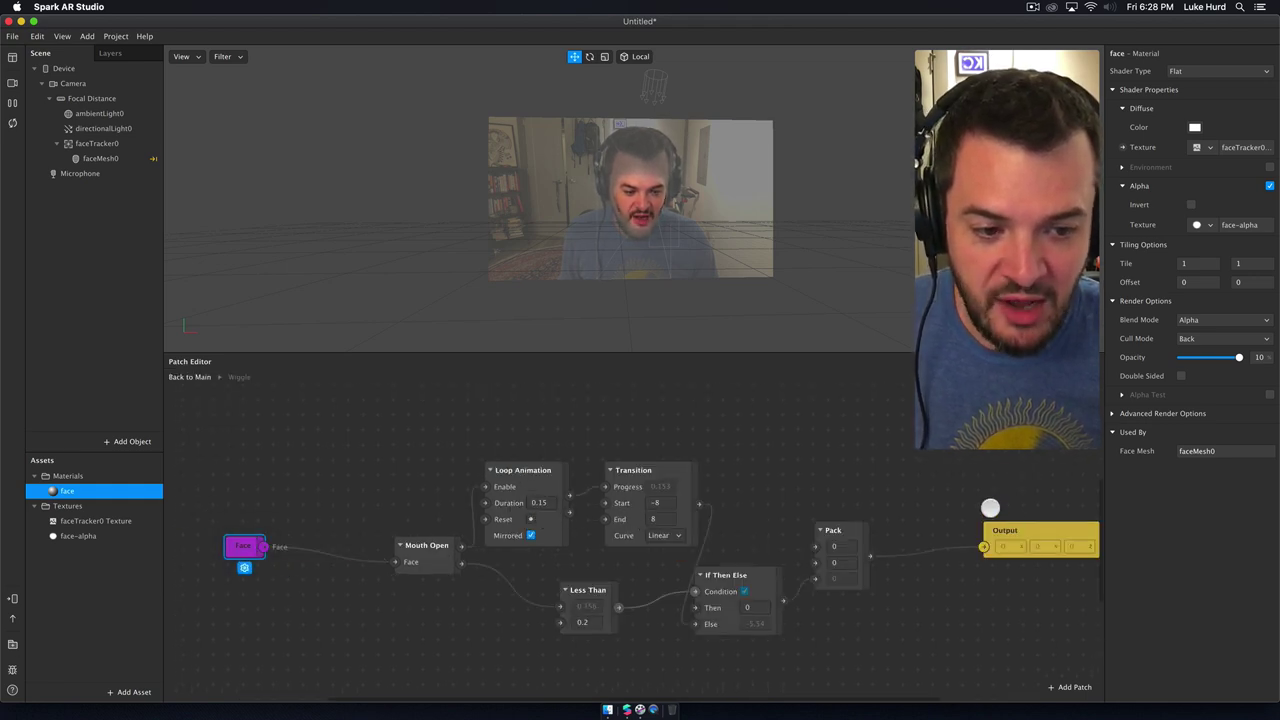
{"action": "left_click", "coordinate": [1010, 540]}
{"action": "scroll", "coordinate": [1049, 597], "scroll_direction": "down", "scroll_amount": 1}
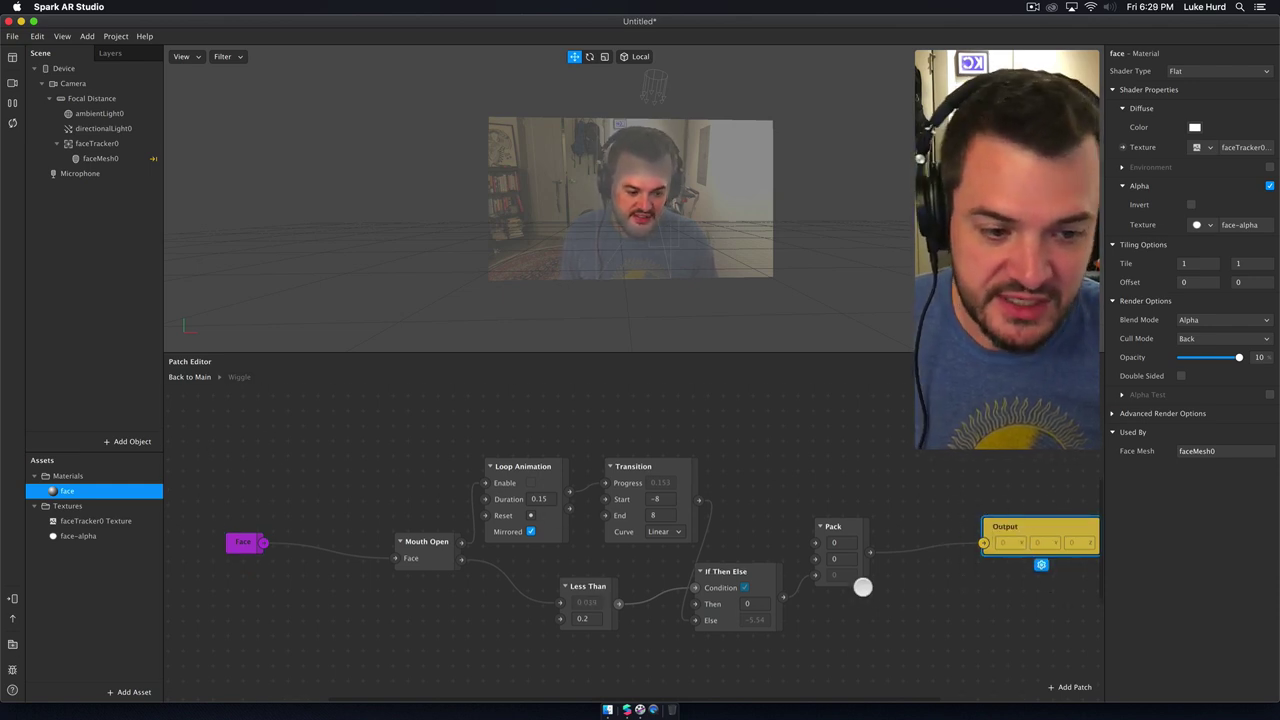
{"action": "scroll", "coordinate": [215, 500], "scroll_direction": "down", "scroll_amount": 1}
{"action": "left_click", "coordinate": [223, 531]}
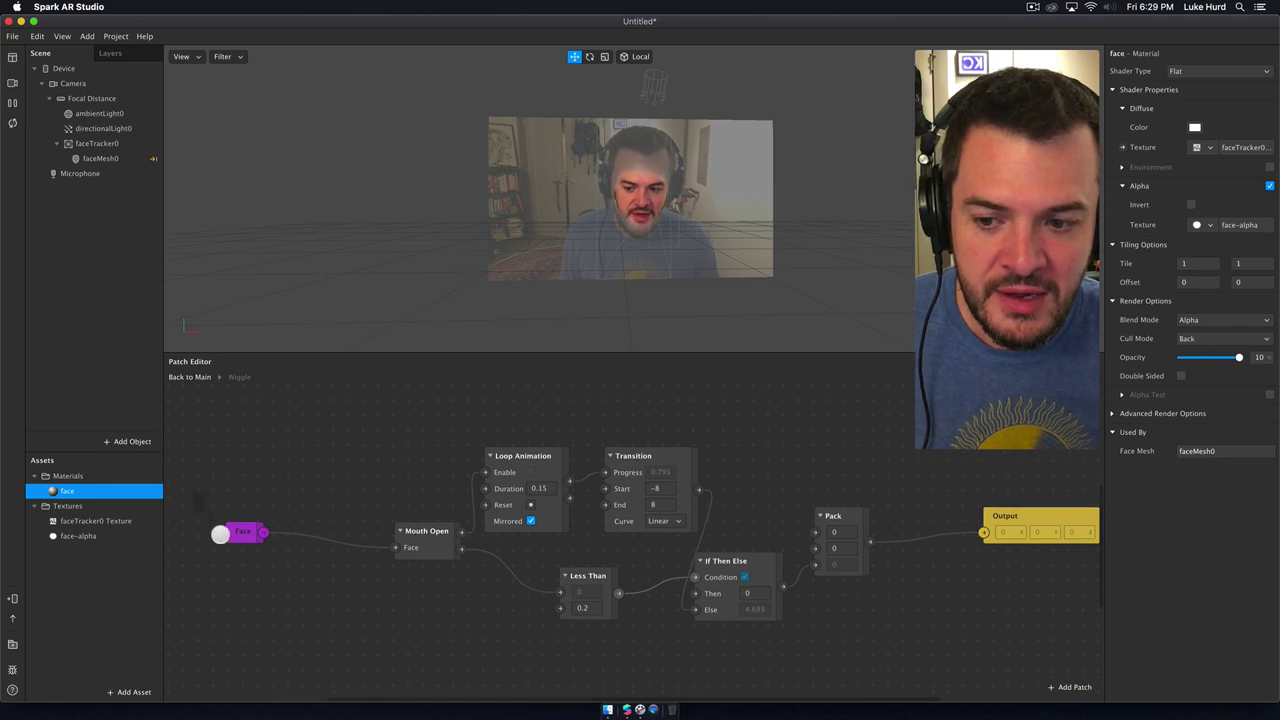
Step: Return to the main patch graph and move Face Finder slightly farther from Face Select
{"action": "left_click", "coordinate": [183, 373]}
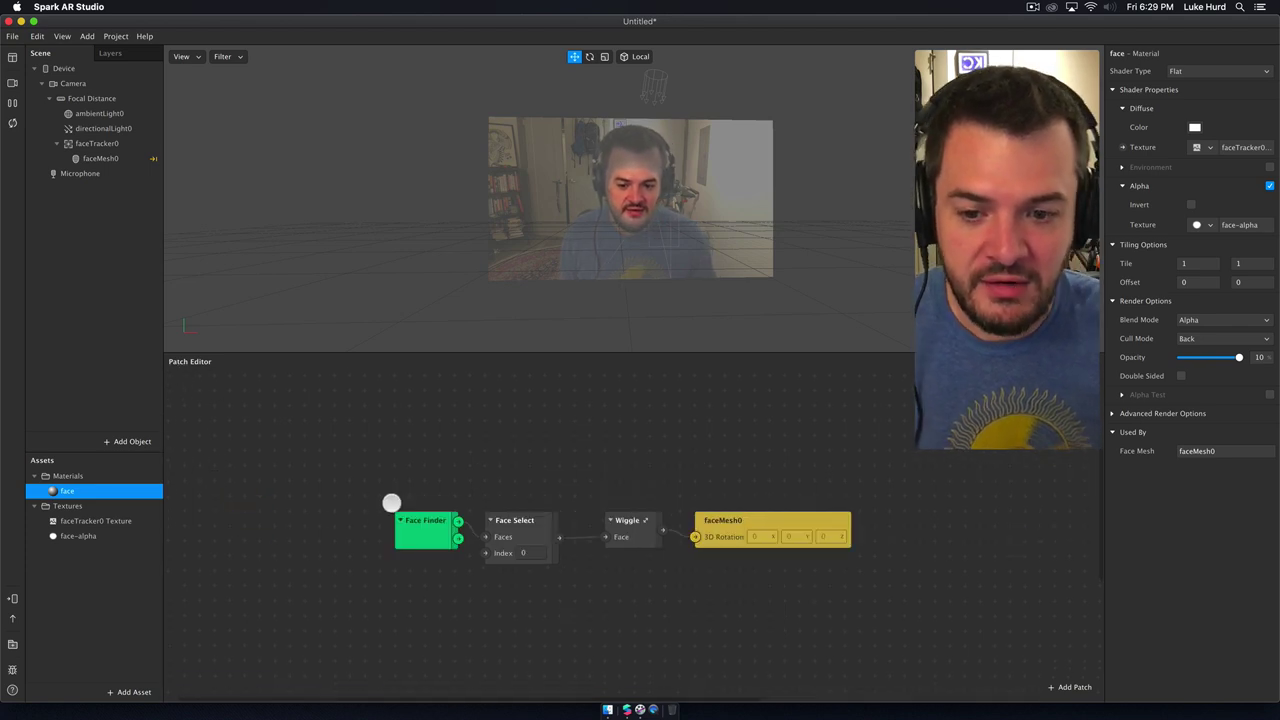
{"action": "left_click_drag", "start_coordinate": [423, 529], "coordinate": [391, 529]}
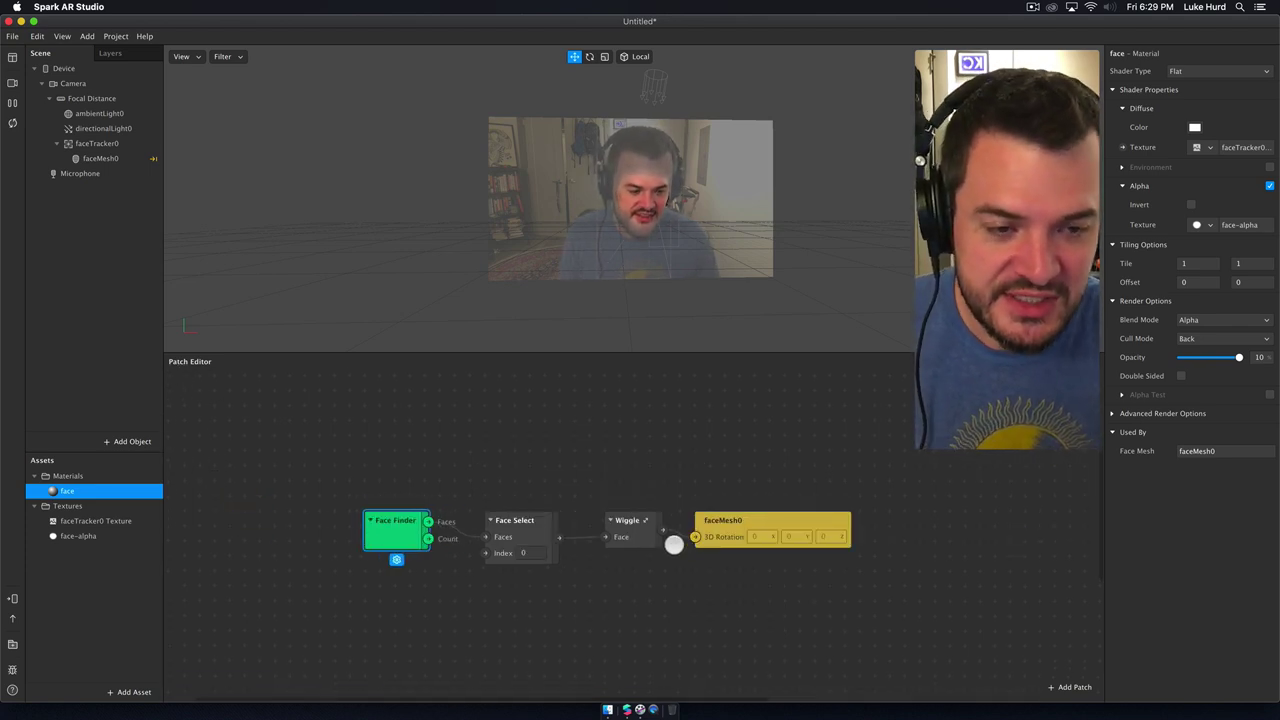
Step: Duplicate faceTracker0 together with its face mesh
{"action": "left_click", "coordinate": [111, 143]}
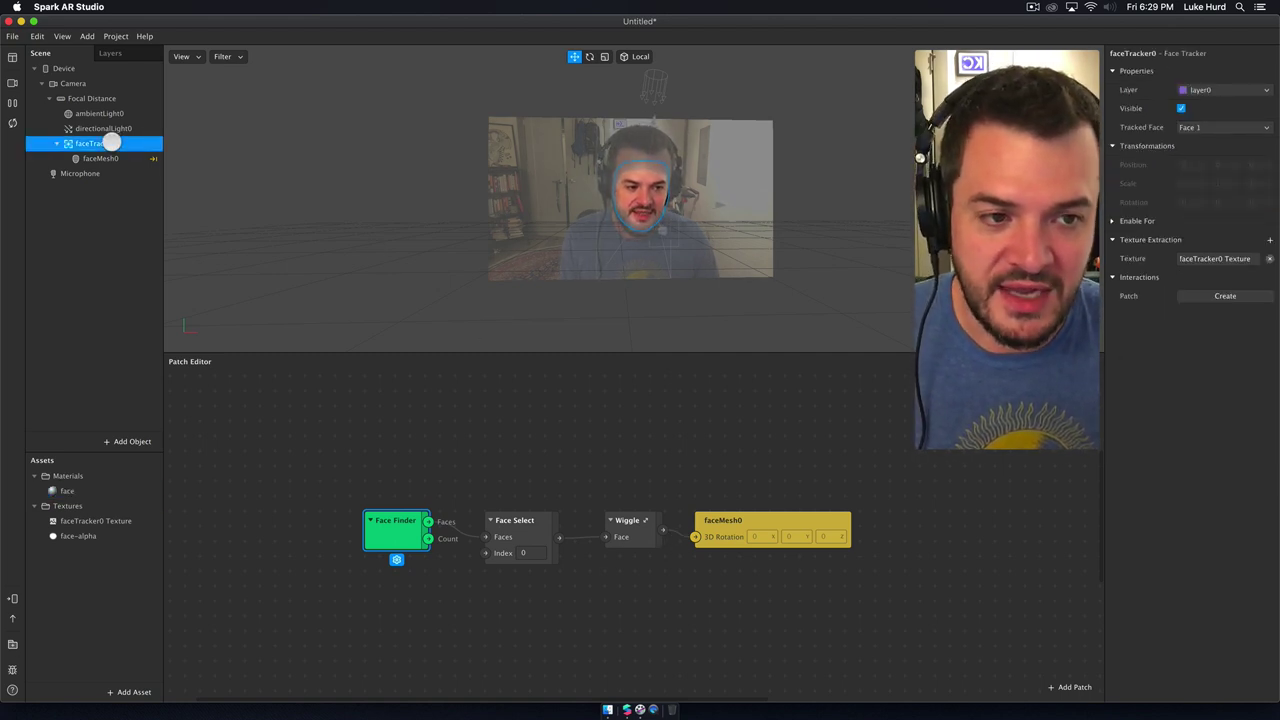
{"action": "right_click", "coordinate": [111, 143]}
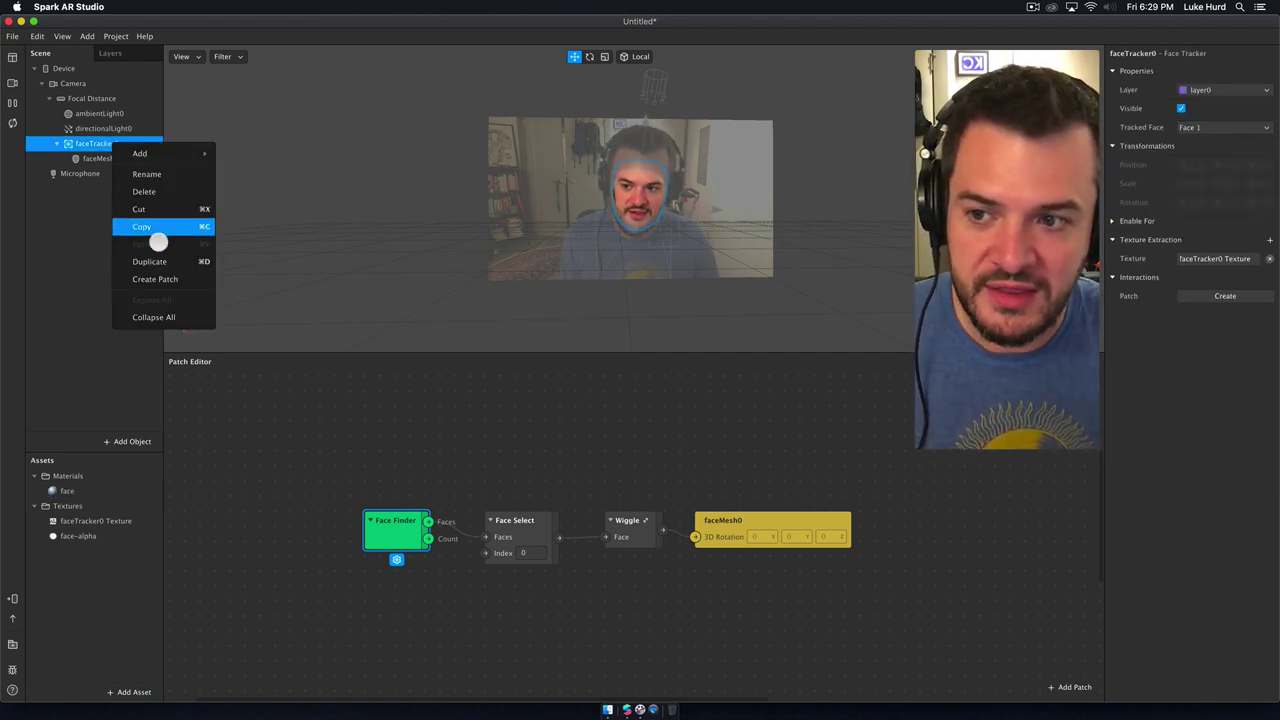
{"action": "left_click", "coordinate": [158, 260]}
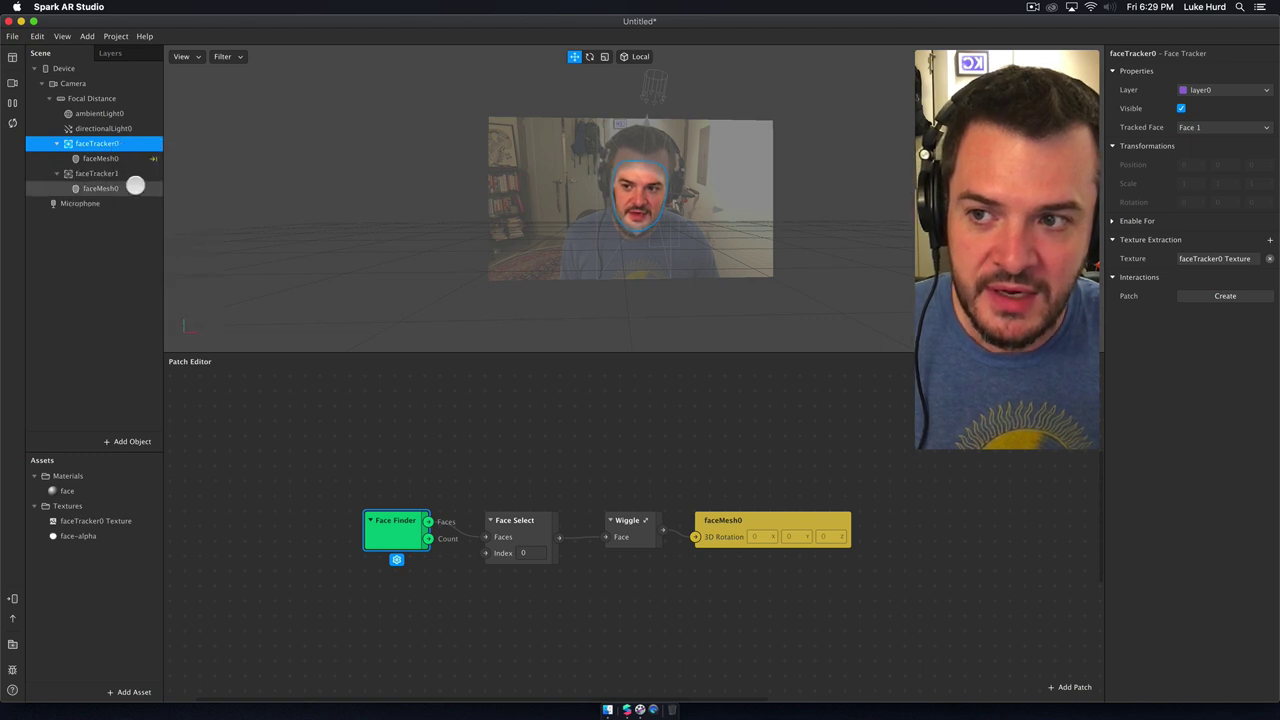
Step: Set the duplicated face tracker's Tracked Face to Face 2 and add a texture extraction to it
{"action": "left_click", "coordinate": [105, 173]}
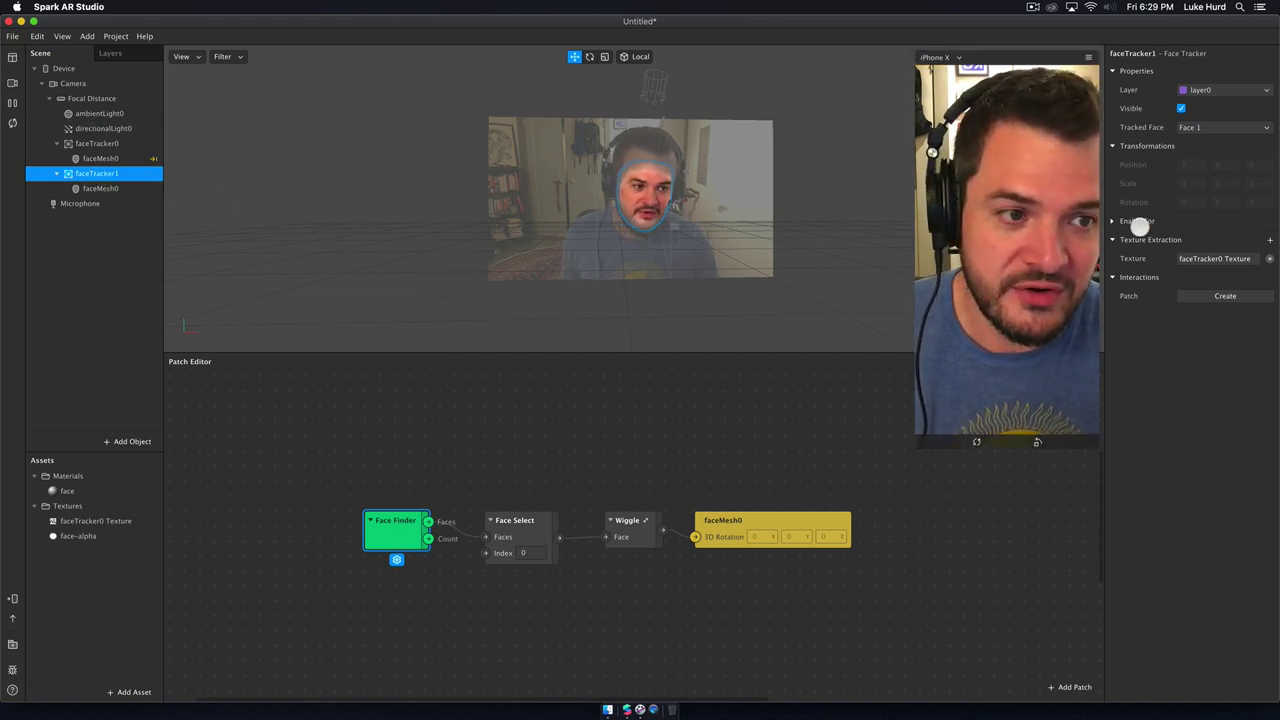
{"action": "left_click", "coordinate": [1193, 128]}
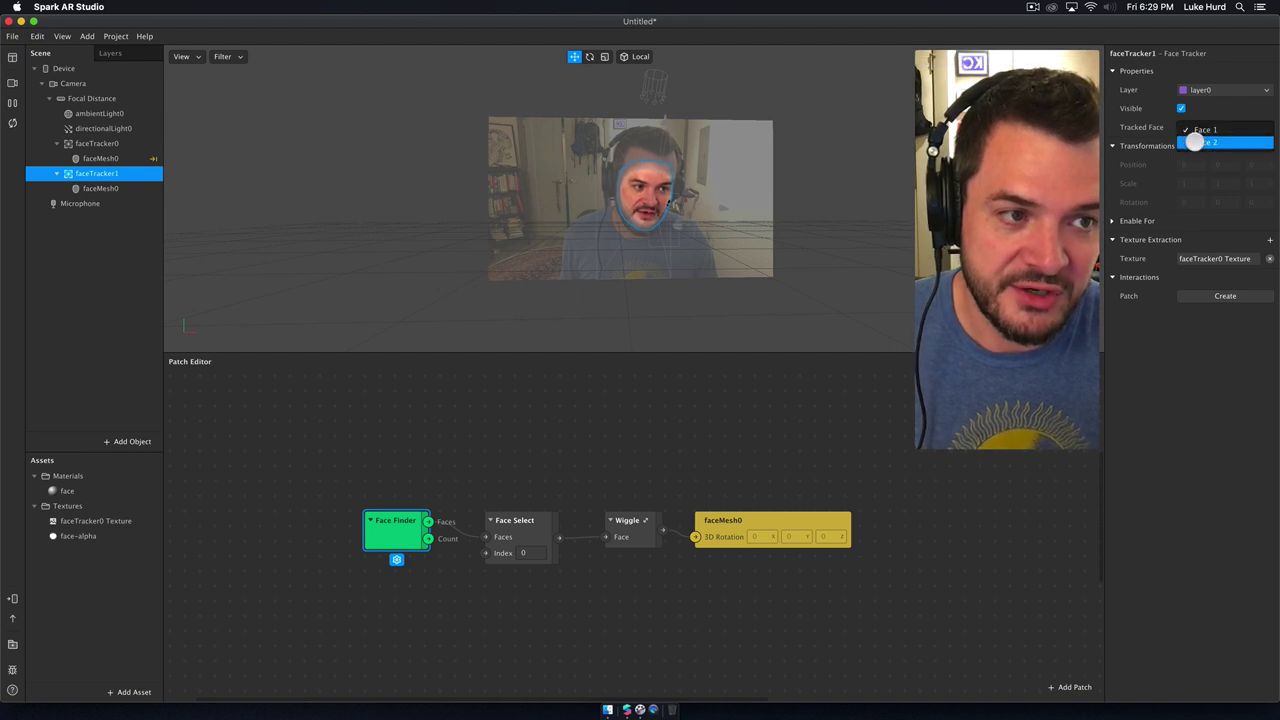
{"action": "left_click", "coordinate": [1195, 142]}
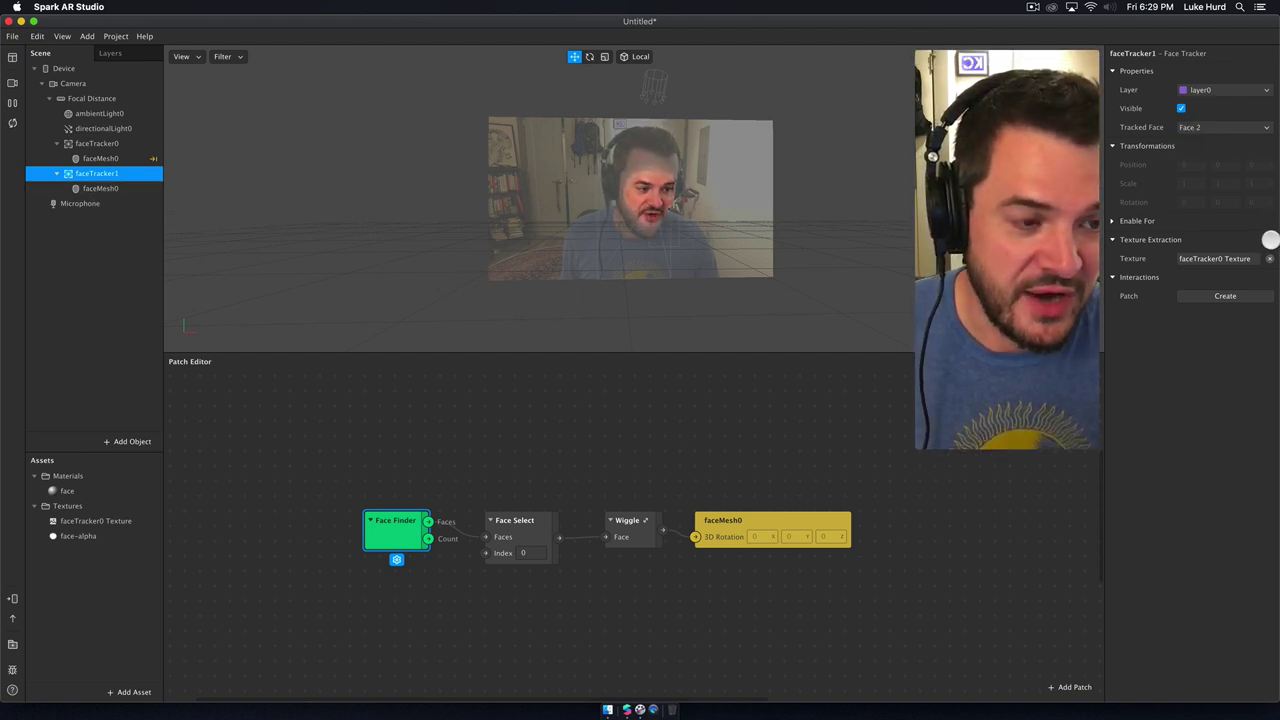
{"action": "left_click", "coordinate": [1270, 240]}
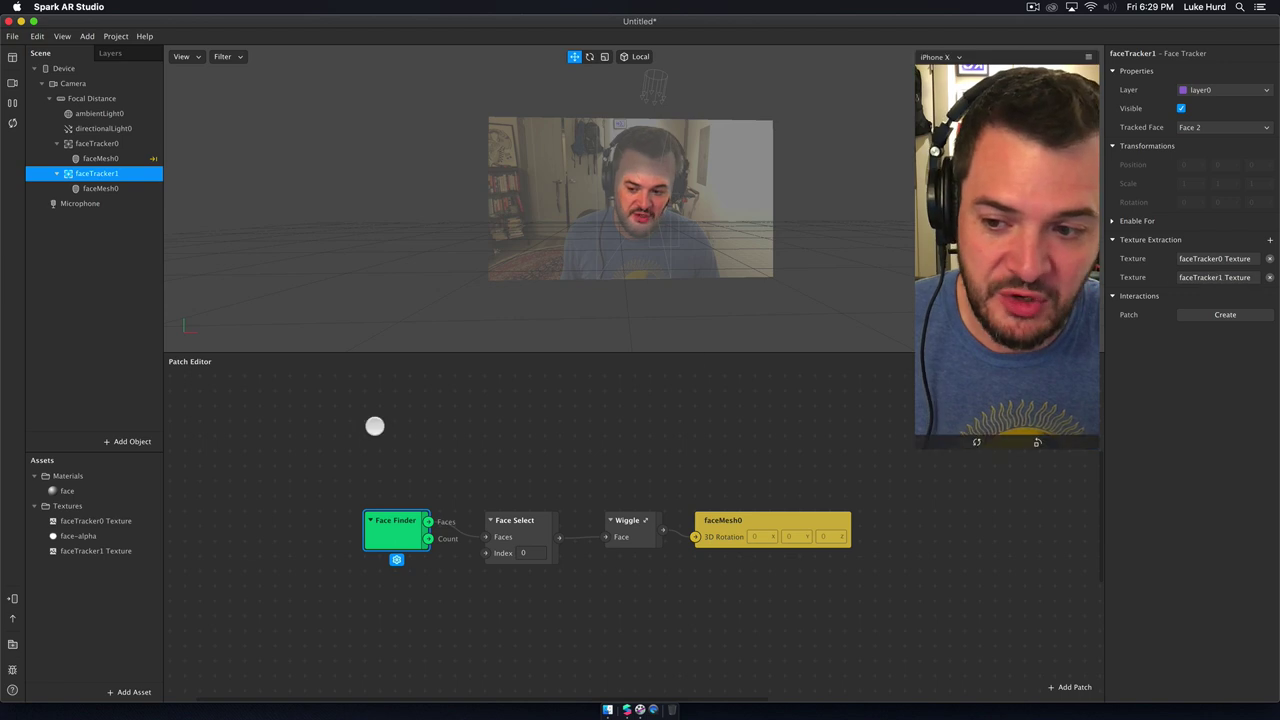
Step: Duplicate the face material and rename the copy to face2
{"action": "left_click", "coordinate": [72, 492]}
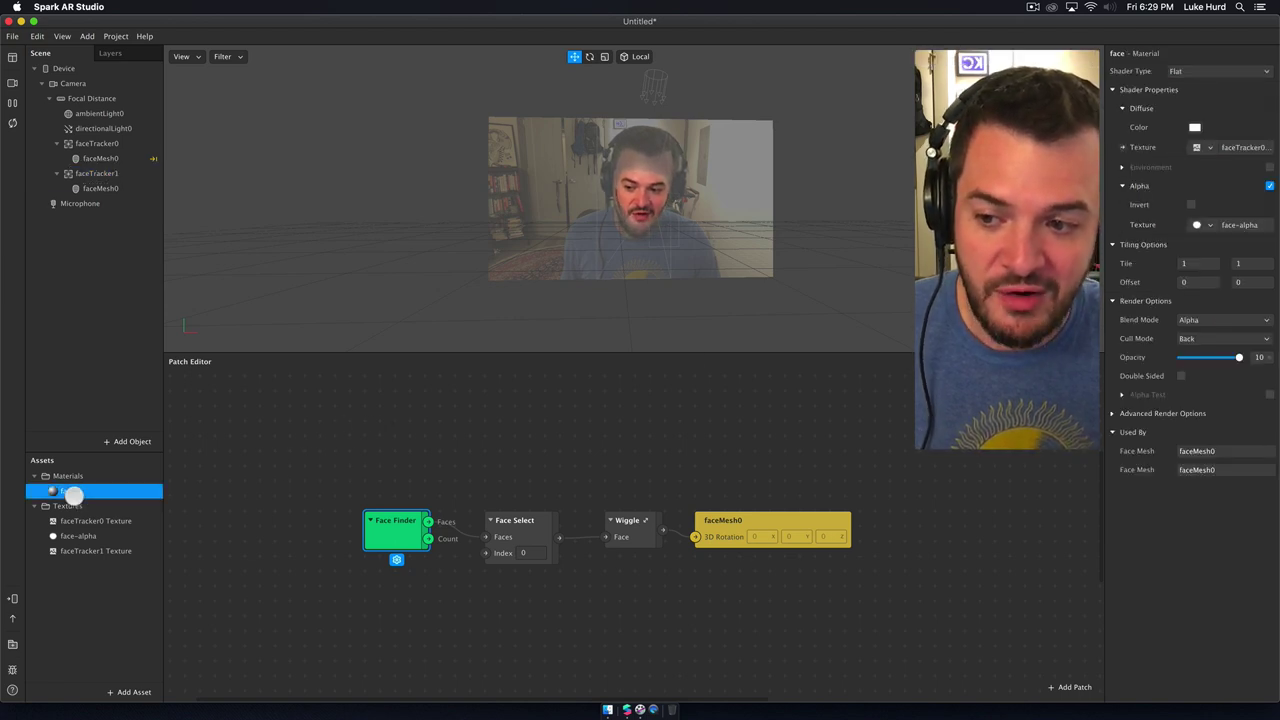
{"action": "right_click", "coordinate": [74, 494]}
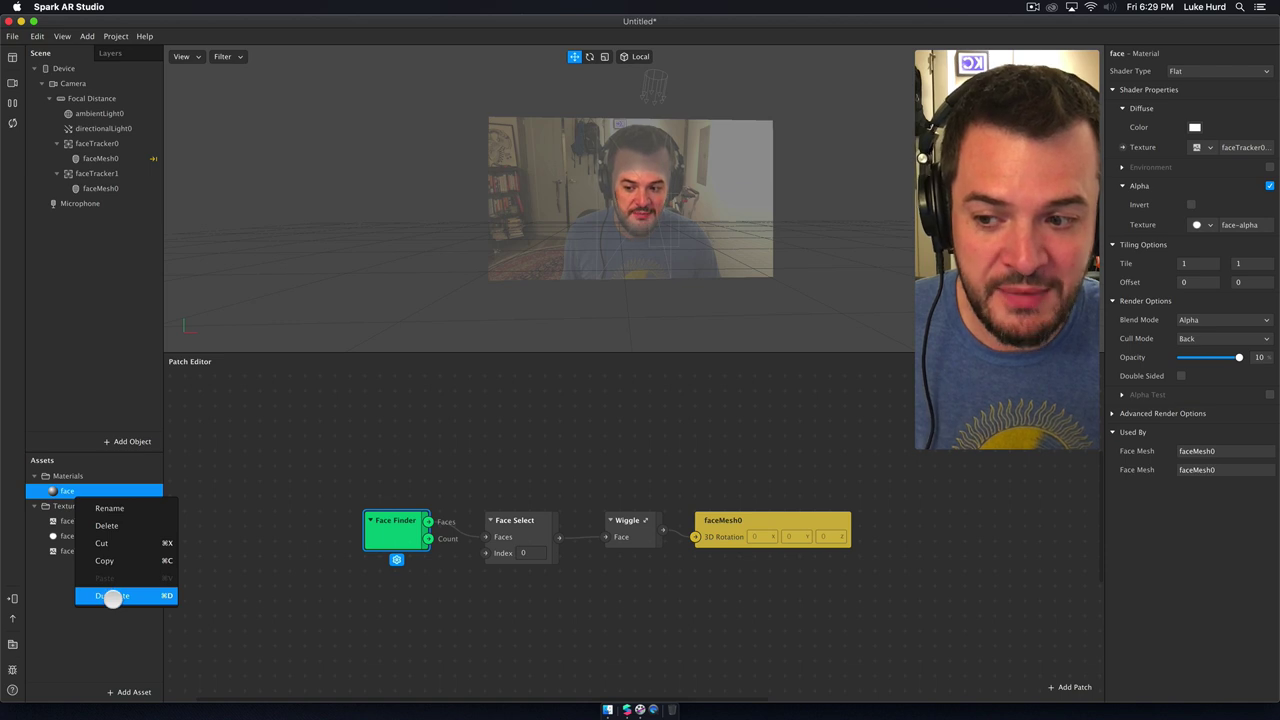
{"action": "left_click", "coordinate": [112, 596]}
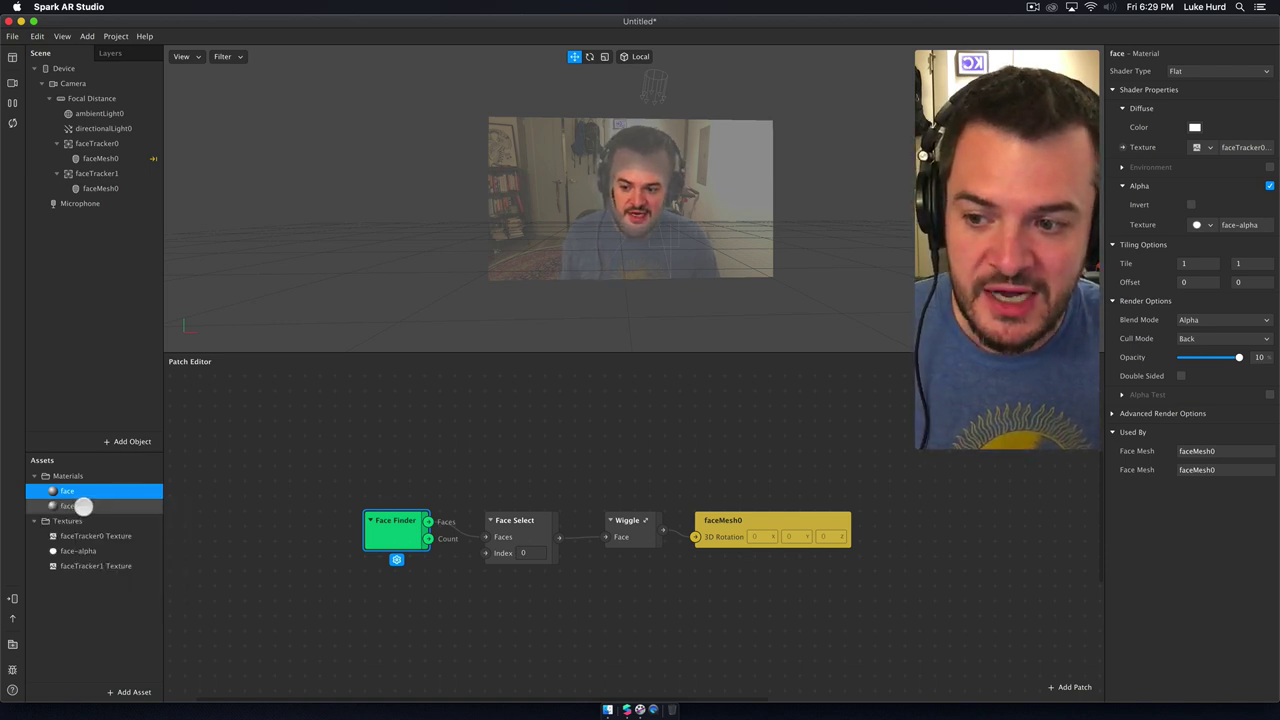
{"action": "left_click", "coordinate": [83, 507]}
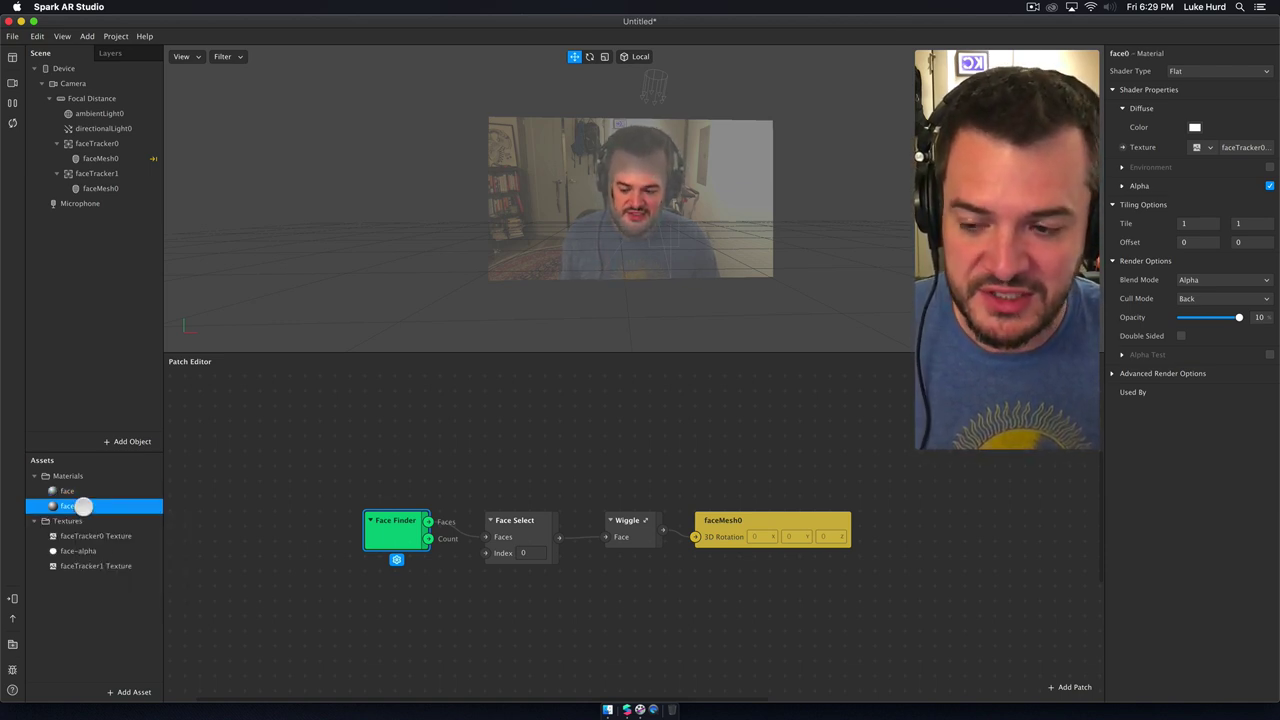
{"action": "right_click", "coordinate": [83, 507]}
{"action": "left_click", "coordinate": [101, 518]}
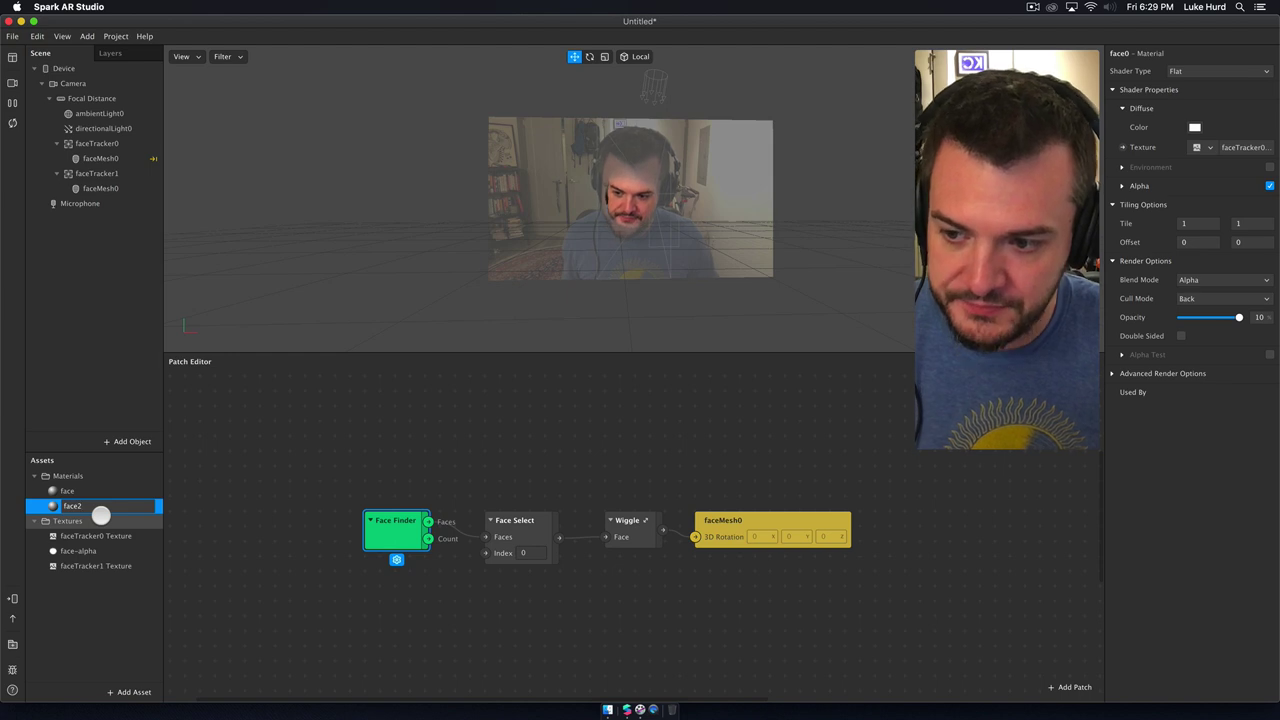
{"action": "key", "text": "Return"}
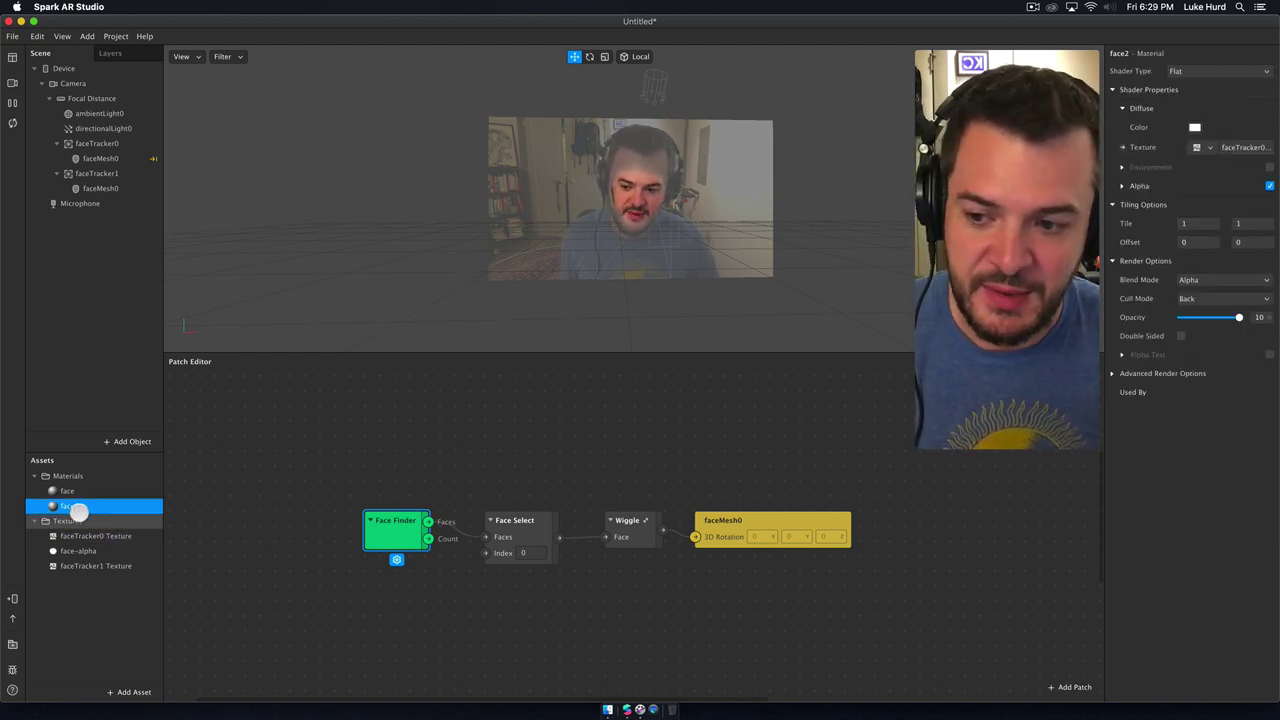
Step: Set the face2 material's diffuse texture to faceTracker1 Texture
{"action": "left_click", "coordinate": [1207, 147]}
{"action": "left_click", "coordinate": [1197, 203]}
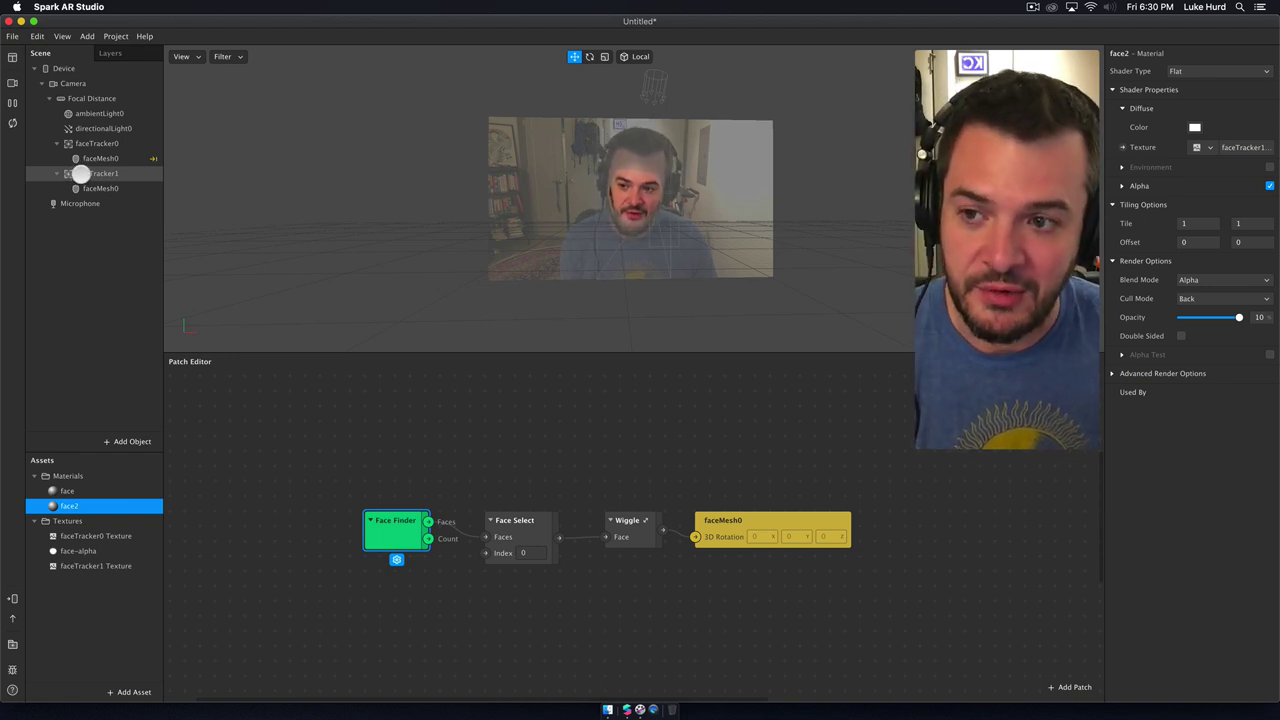
{"action": "scroll", "coordinate": [177, 380], "scroll_direction": "down", "scroll_amount": 3}
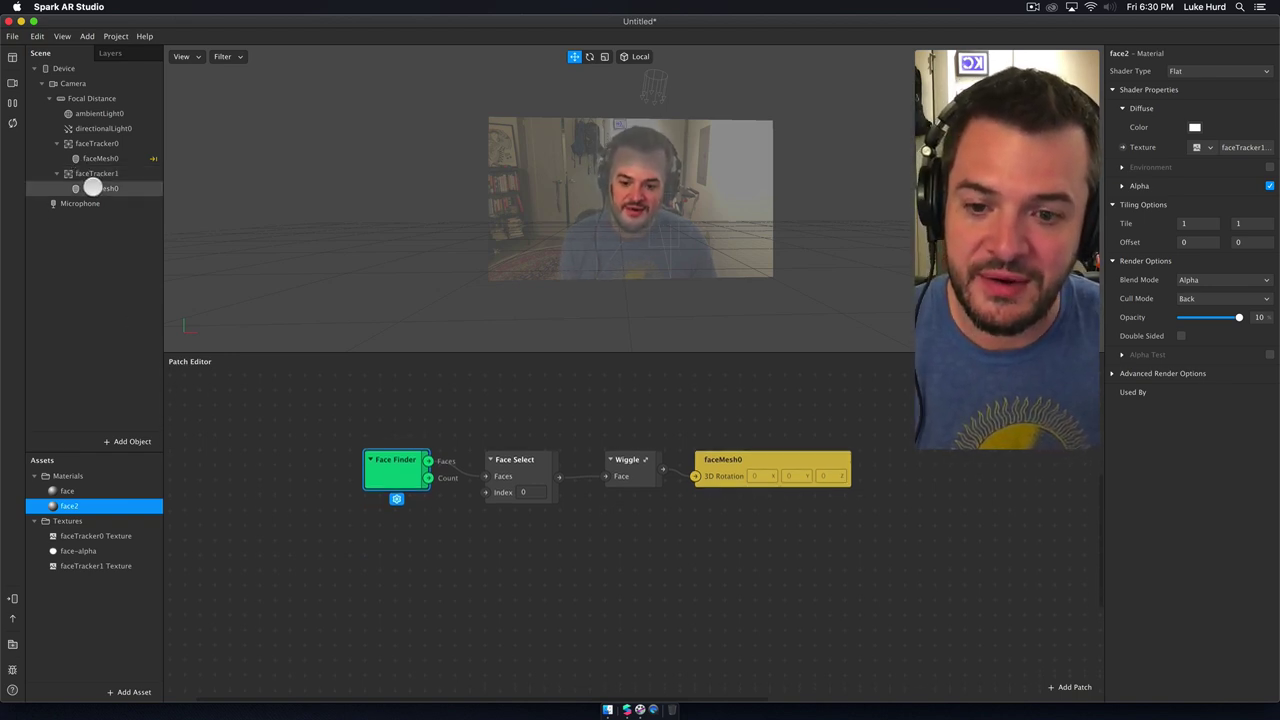
Step: Add a second Face Select patch below the first and connect Face Finder's Faces output to it
{"action": "right_click", "coordinate": [520, 556]}
{"action": "type", "text": "face"}
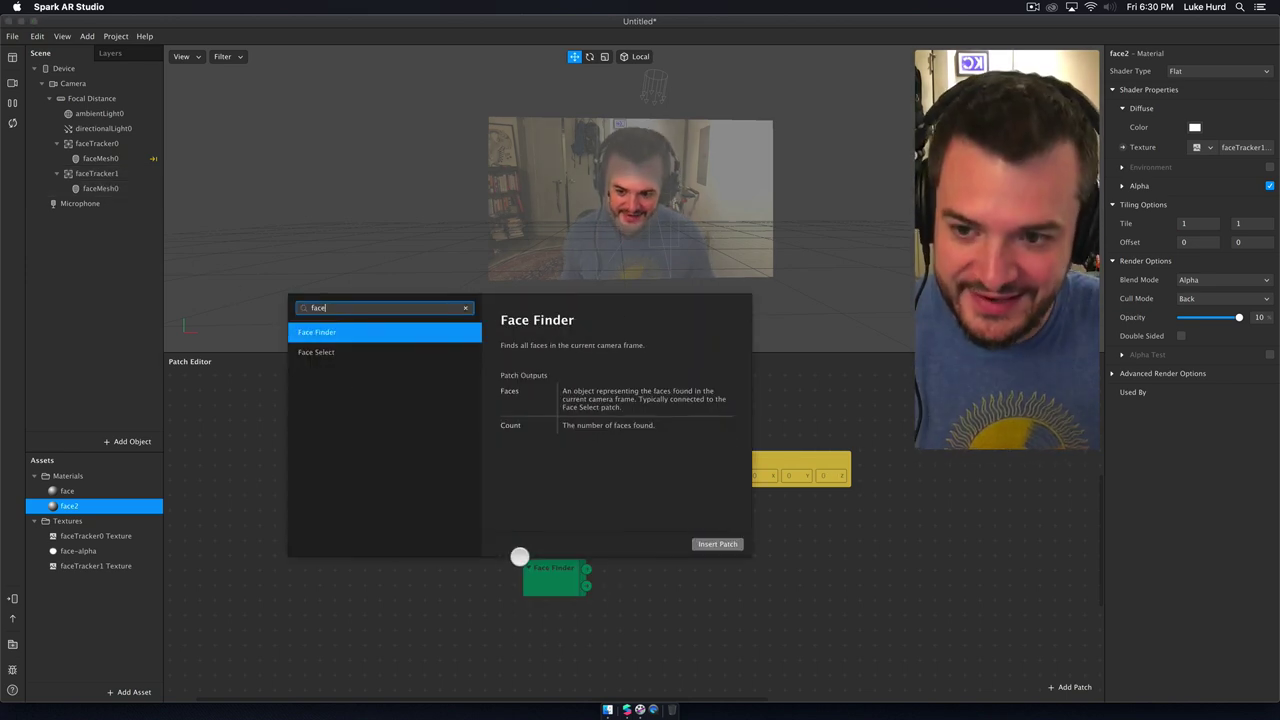
{"action": "key", "text": "Down"}
{"action": "key", "text": "Return"}
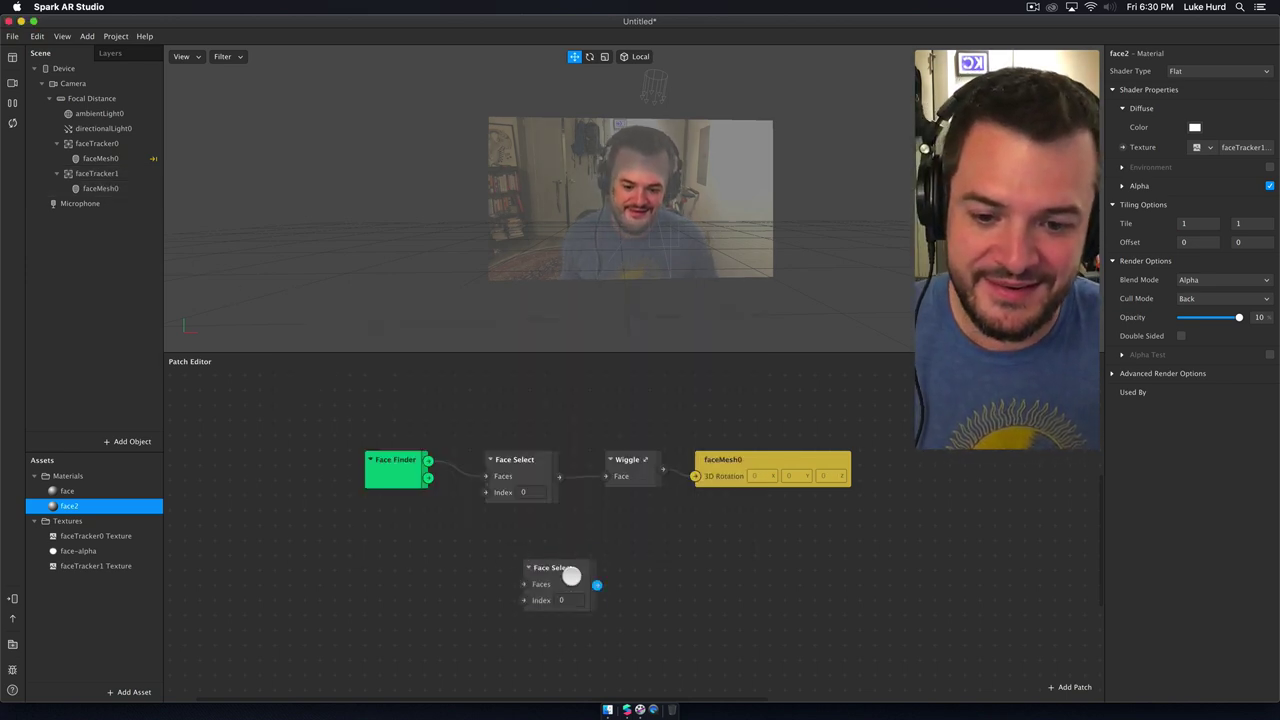
{"action": "left_click_drag", "start_coordinate": [569, 574], "coordinate": [519, 558]}
{"action": "left_click_drag", "start_coordinate": [428, 460], "coordinate": [469, 558]}
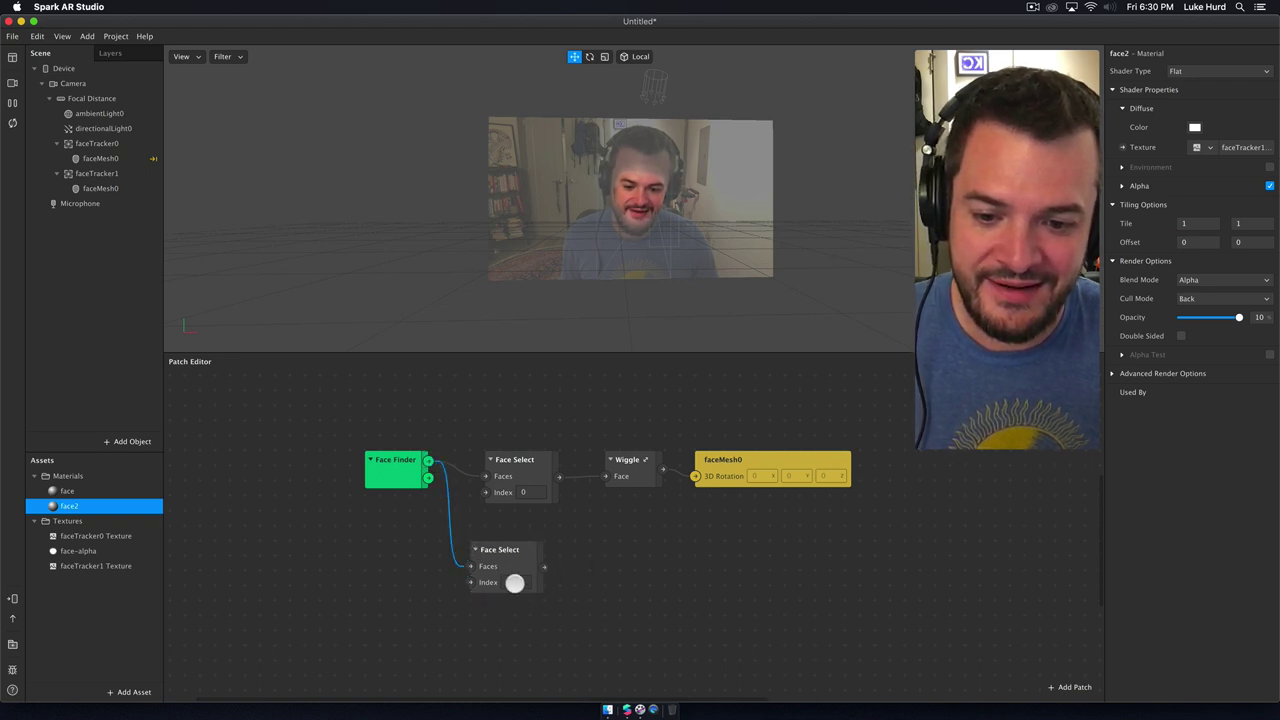
Step: Set the new Face Select patch's Index to 1 and align it directly under the first Face Select
{"action": "left_click", "coordinate": [514, 583]}
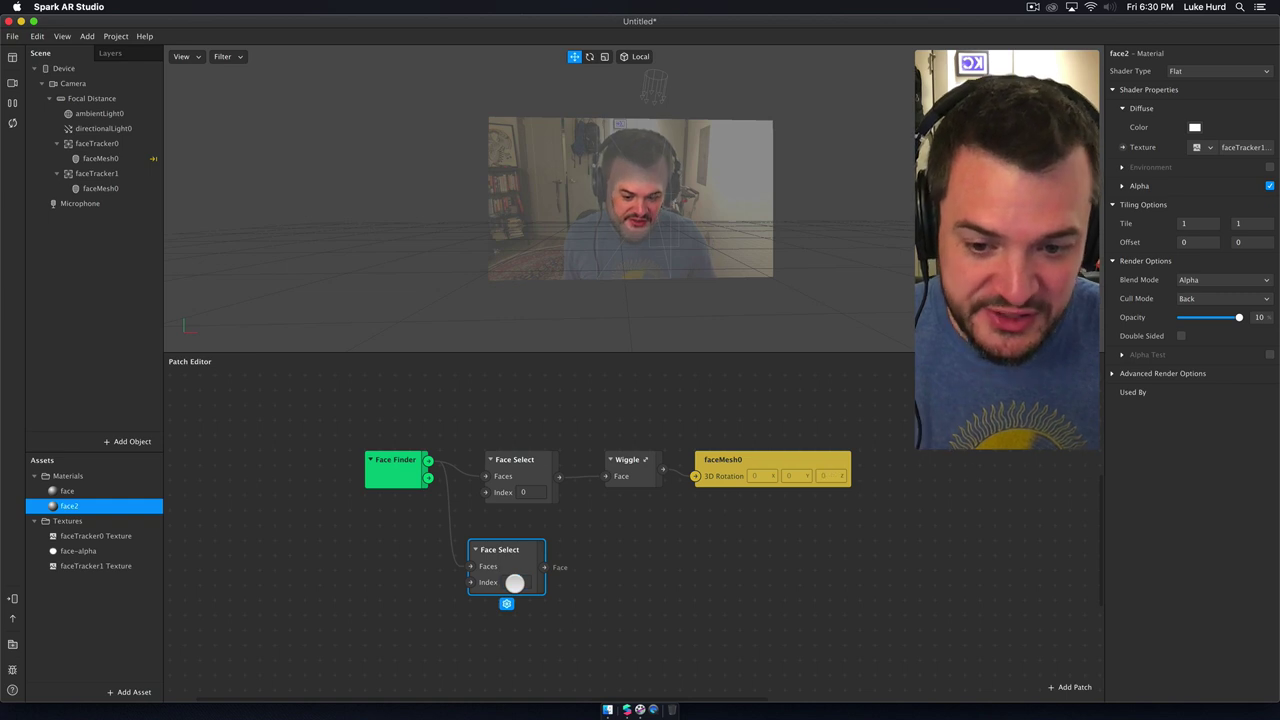
{"action": "scroll", "coordinate": [514, 583], "scroll_direction": "down", "scroll_amount": 3}
{"action": "left_click_drag", "start_coordinate": [514, 506], "coordinate": [532, 512]}
Step: Duplicate the Wiggle group below the original and feed its Face input from the second Face Select patch
{"action": "left_click", "coordinate": [638, 422]}
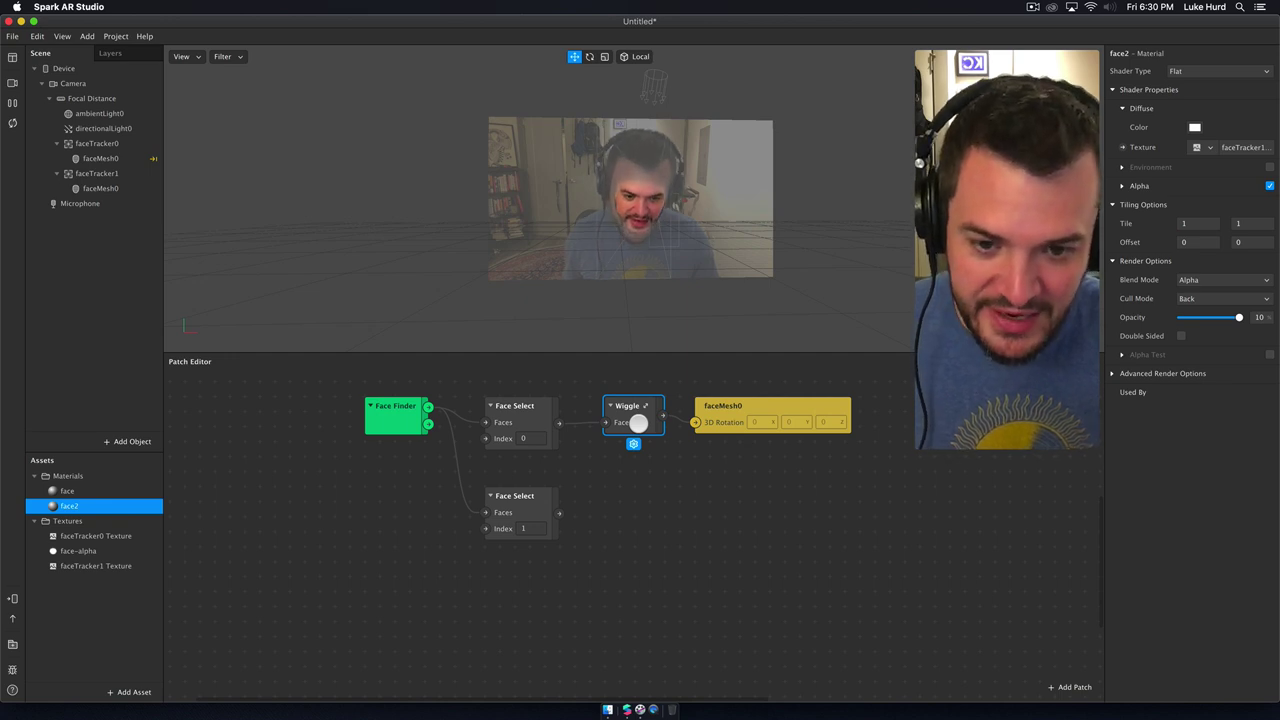
{"action": "left_click_drag", "start_coordinate": [638, 422], "coordinate": [654, 512], "text": "alt"}
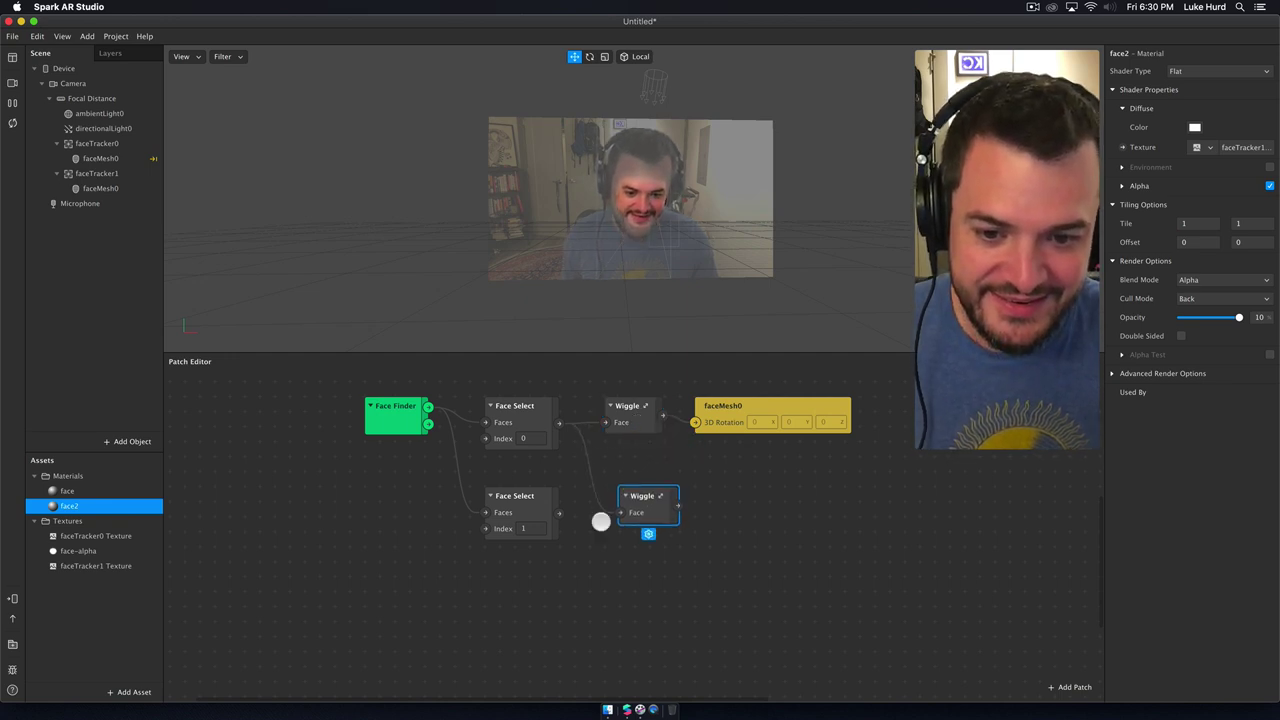
{"action": "left_click_drag", "start_coordinate": [557, 512], "coordinate": [632, 517]}
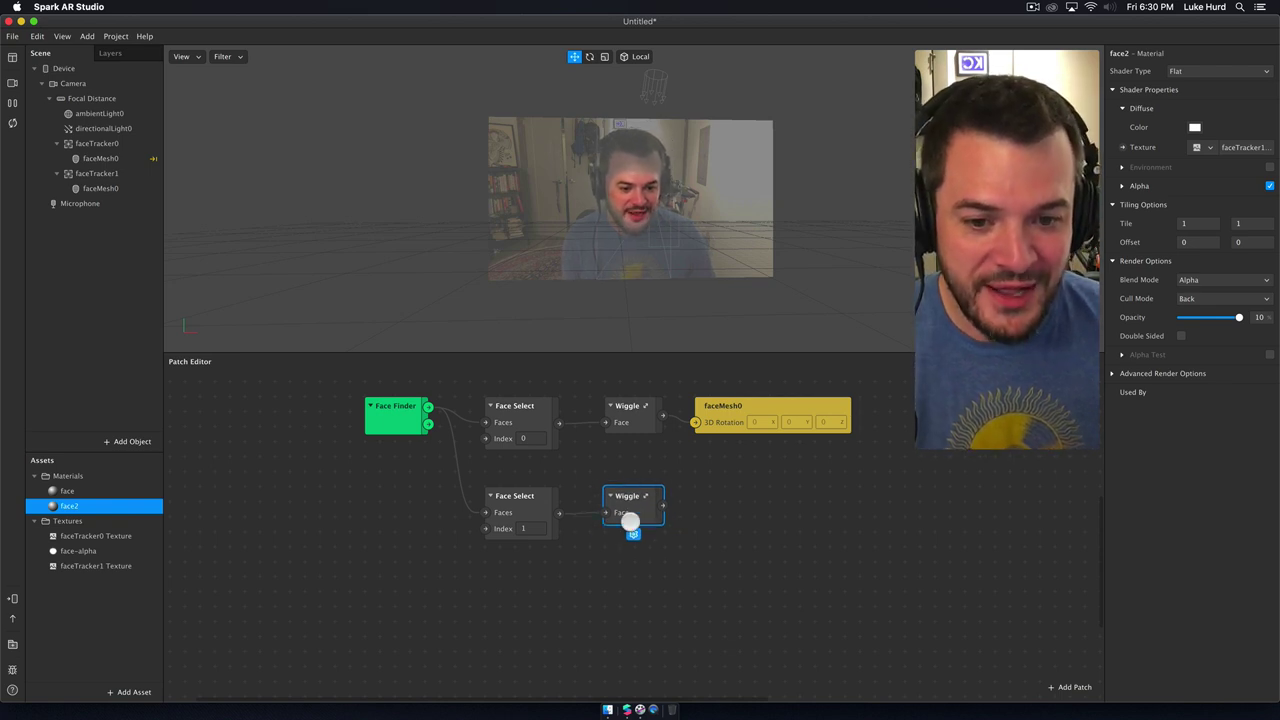
Step: Create a 3D Rotation patch for the face mesh under faceTracker1 and connect the second Wiggle's output to it
{"action": "left_click", "coordinate": [98, 188]}
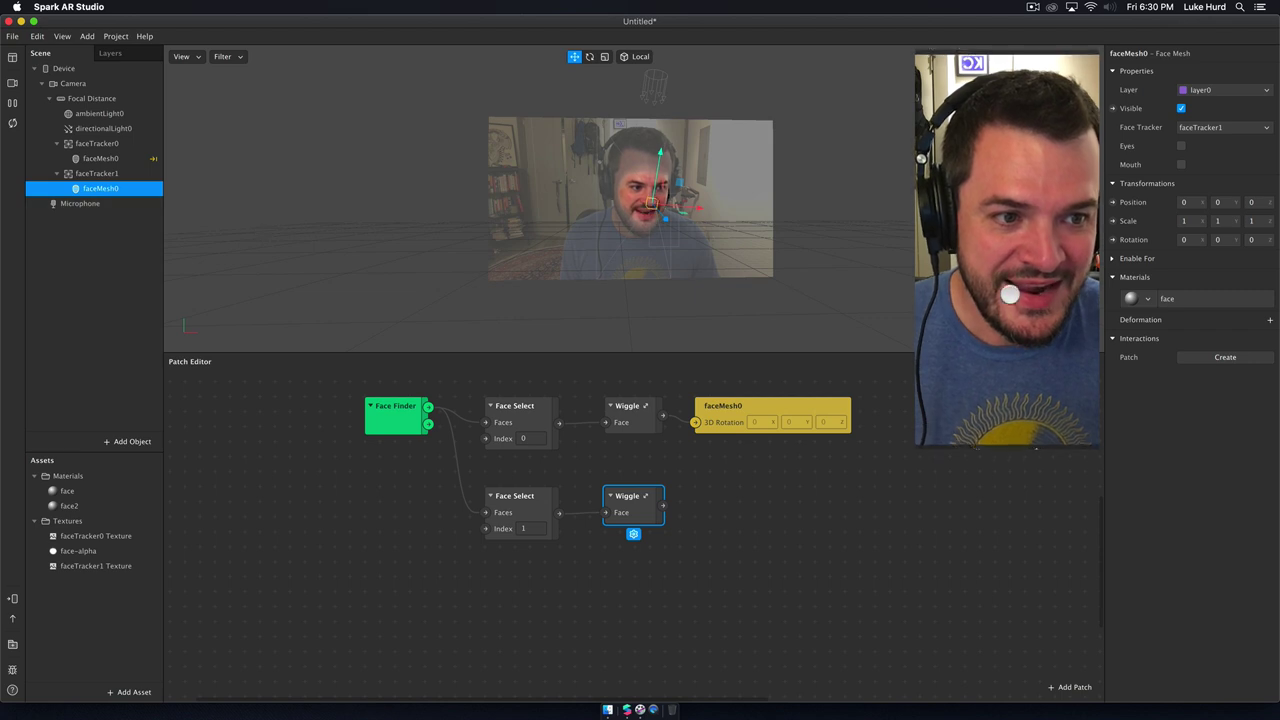
{"action": "left_click", "coordinate": [1112, 240]}
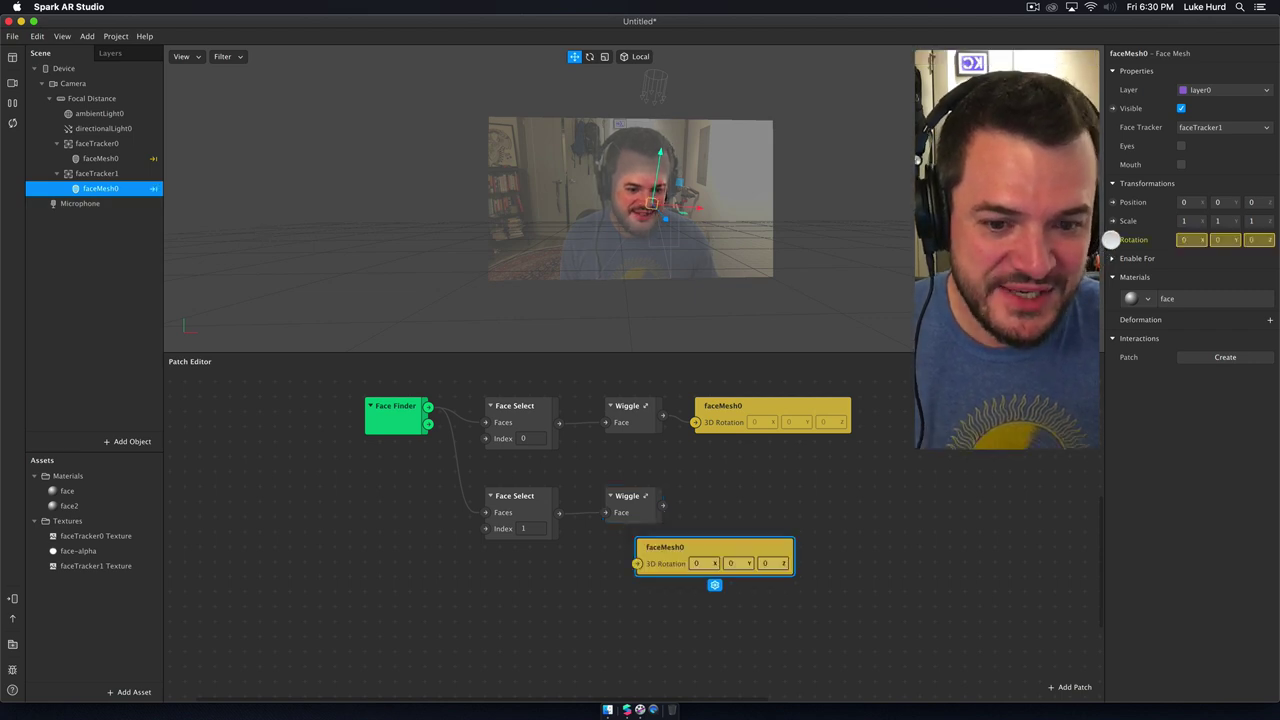
{"action": "left_click_drag", "start_coordinate": [768, 543], "coordinate": [792, 496]}
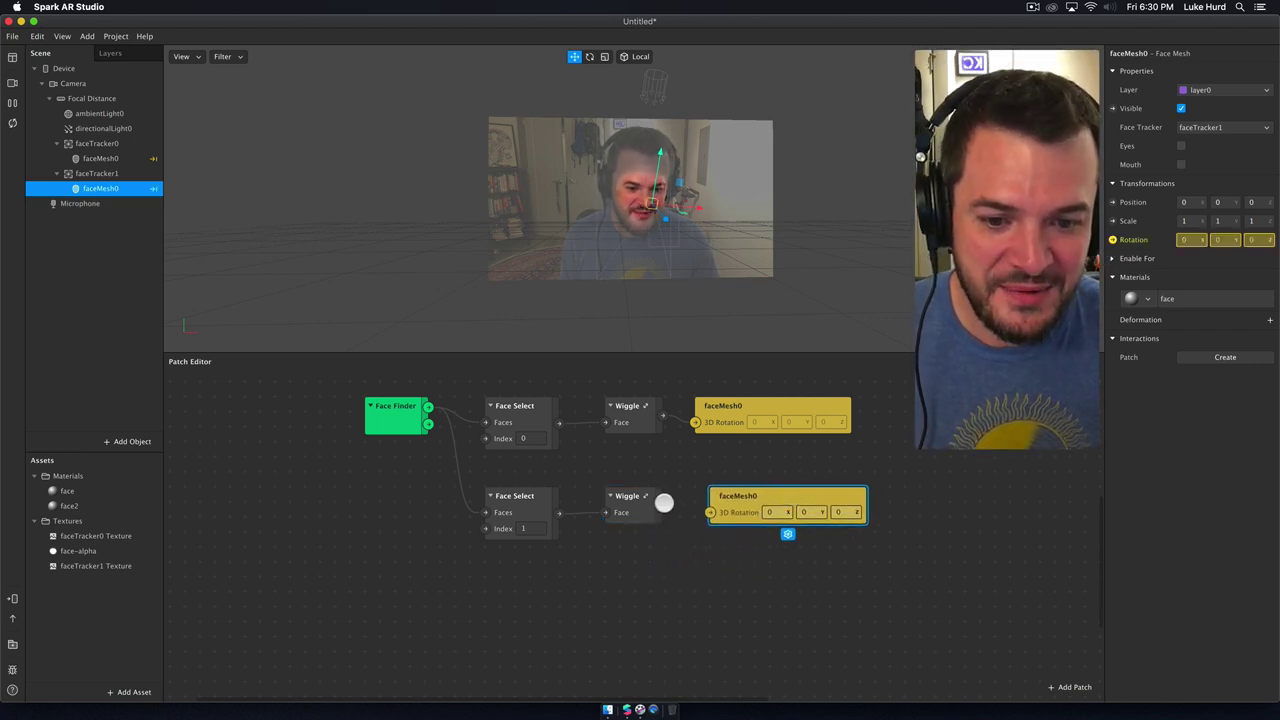
{"action": "left_click_drag", "start_coordinate": [662, 505], "coordinate": [708, 511]}
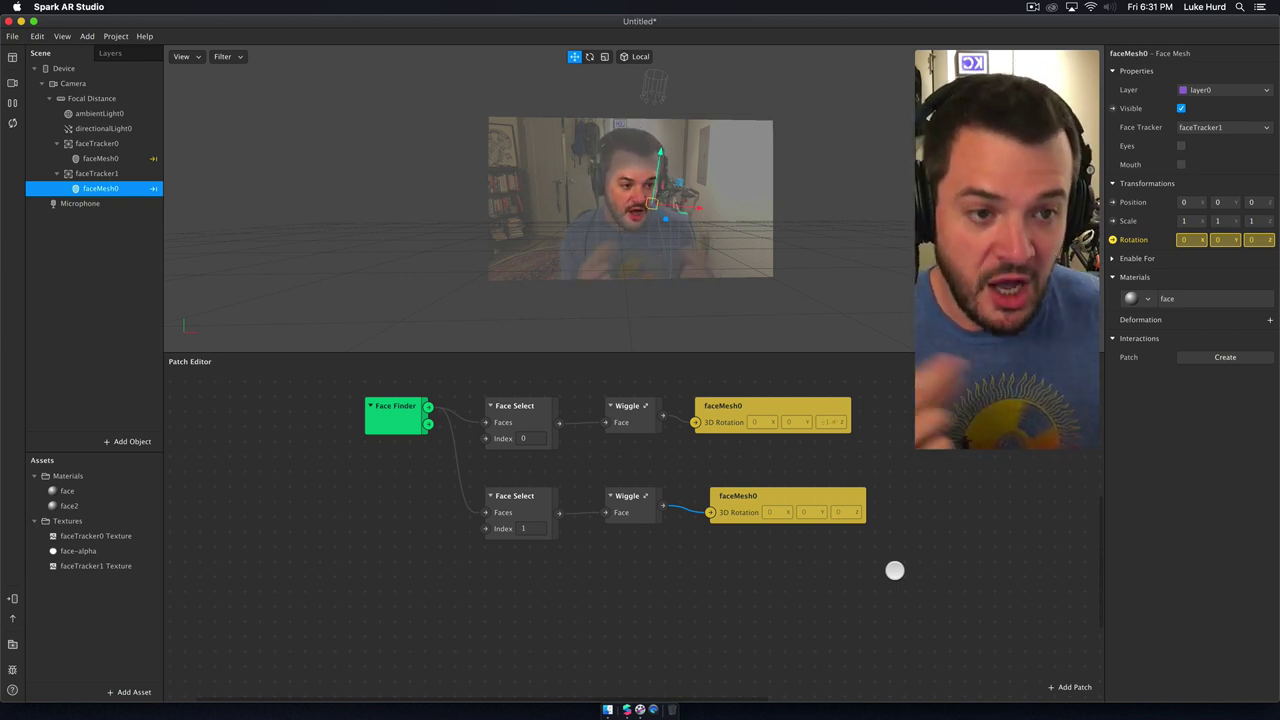
{"action": "left_click_drag", "start_coordinate": [625, 416], "coordinate": [624, 431]}
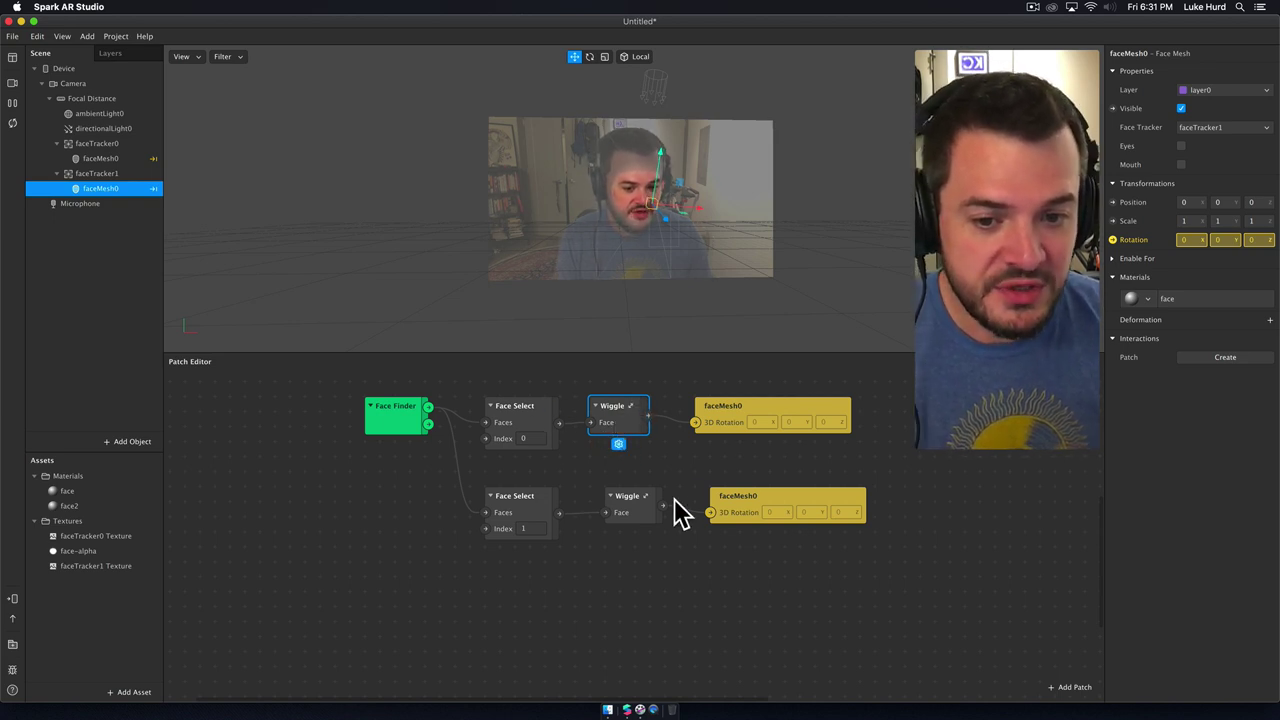
{"action": "left_click", "coordinate": [636, 514]}
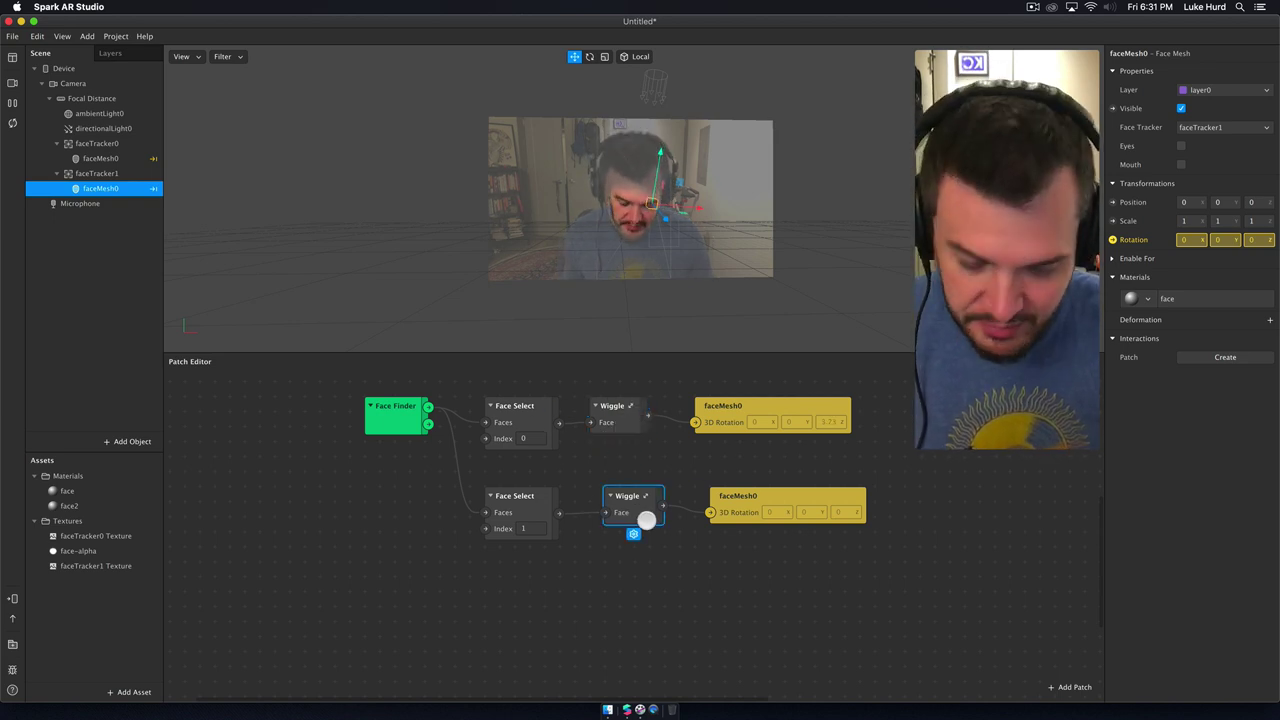
{"action": "left_click_drag", "start_coordinate": [646, 528], "coordinate": [612, 598], "text": "alt"}
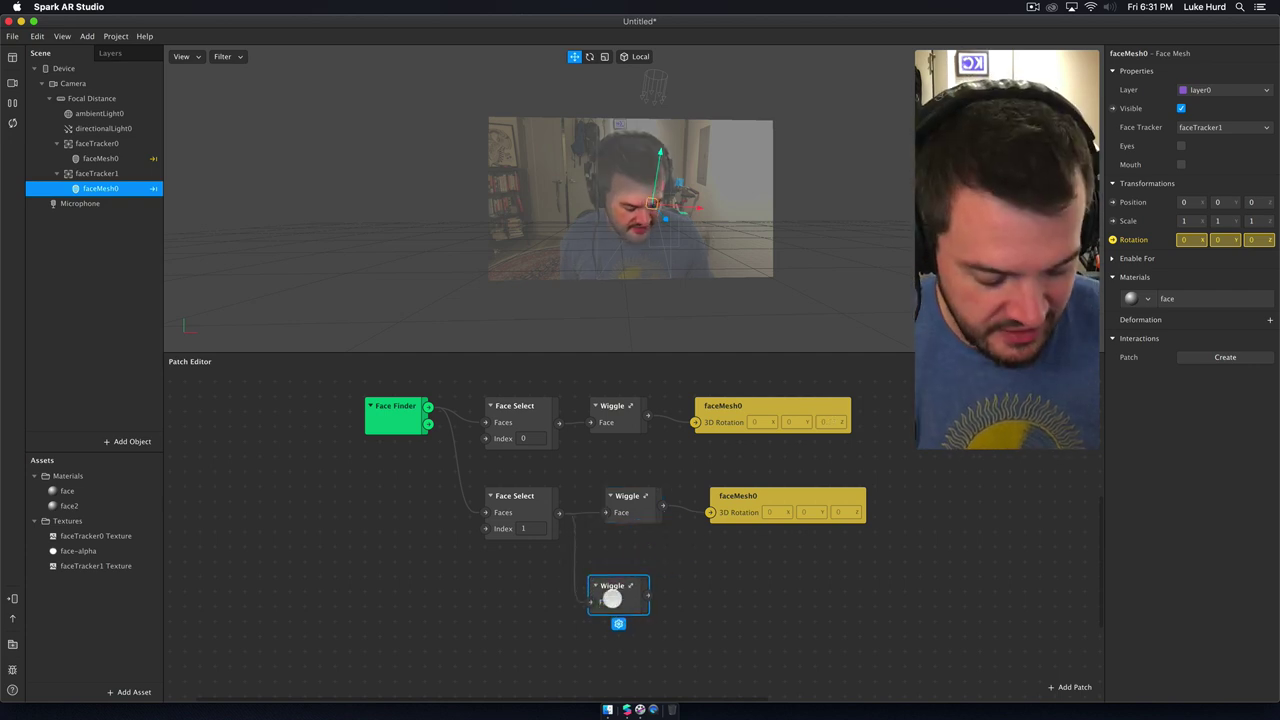
{"action": "key", "text": "BackSpace"}
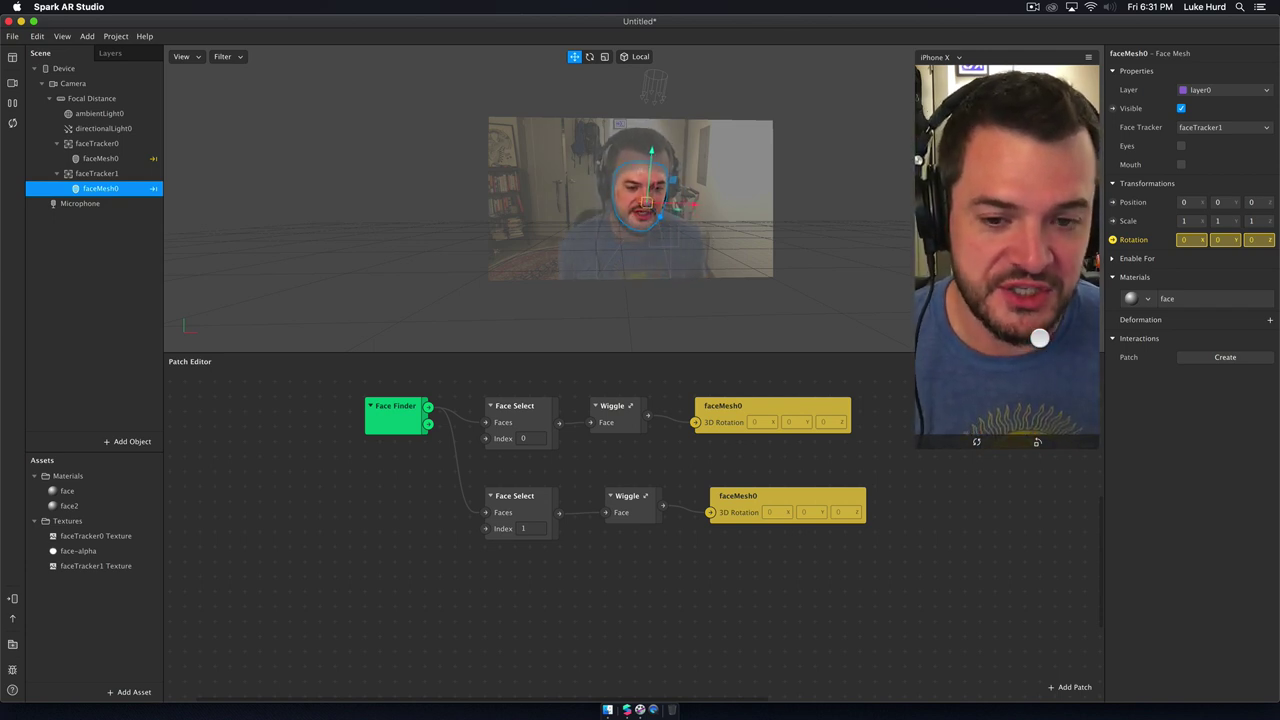
Step: Look inside the second Wiggle group to examine its patches and return to the main graph
{"action": "left_click_drag", "start_coordinate": [470, 555], "coordinate": [631, 491]}
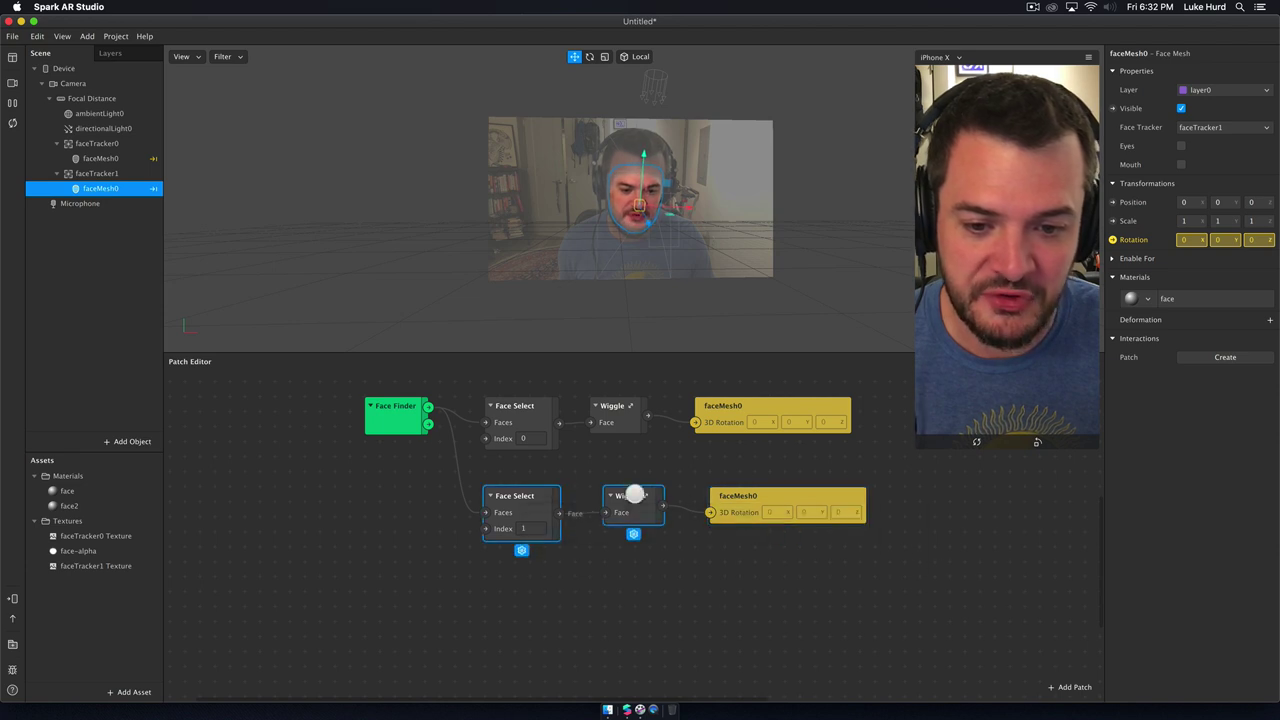
{"action": "left_click", "coordinate": [886, 597]}
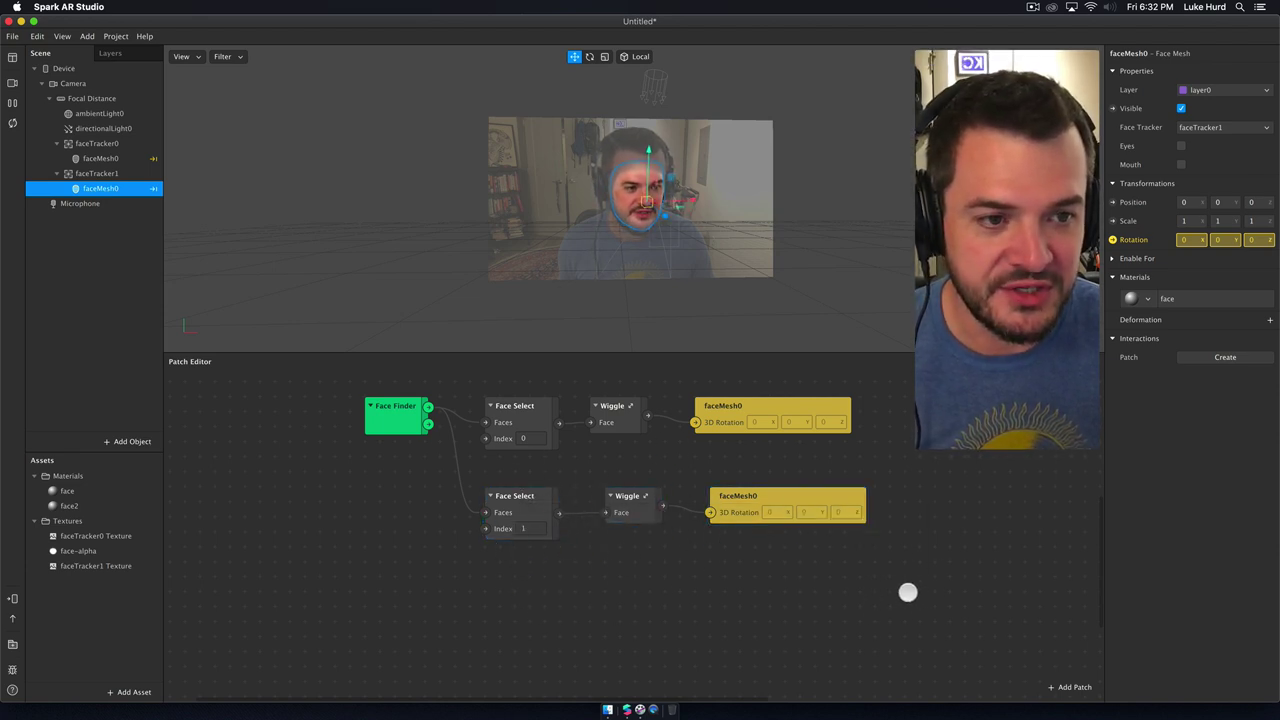
{"action": "double_click", "coordinate": [647, 496]}
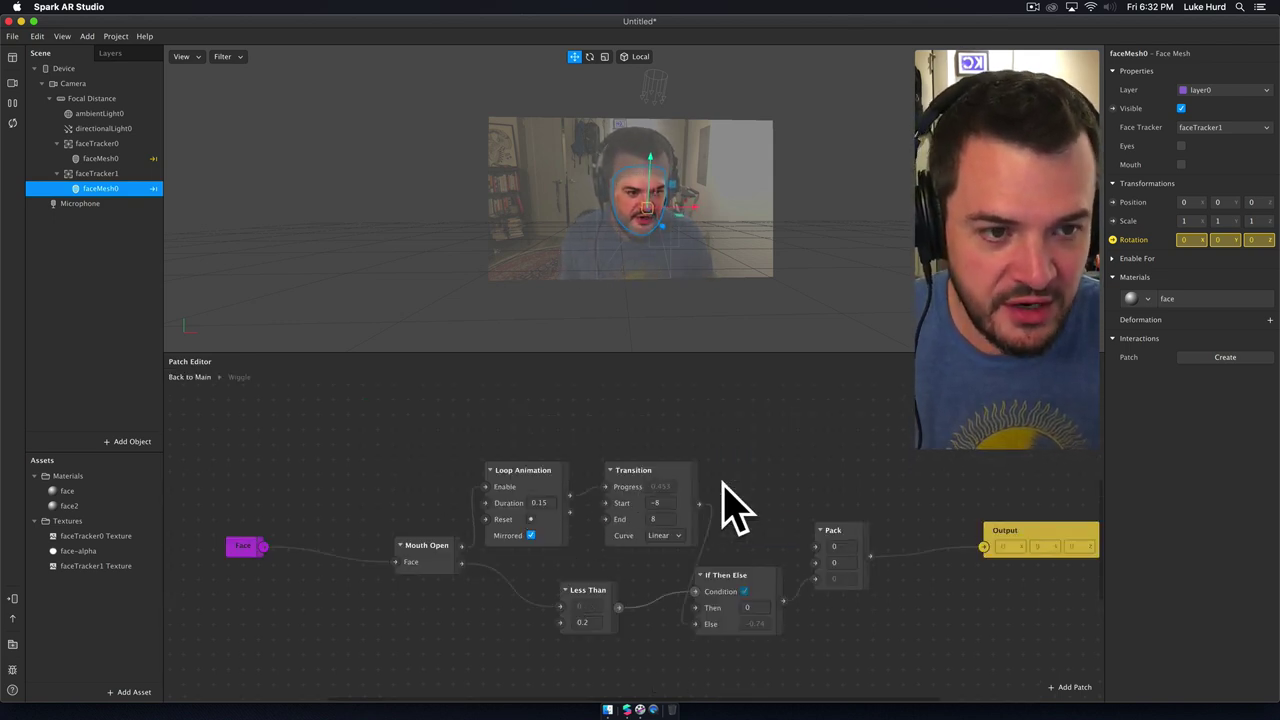
{"action": "left_click", "coordinate": [190, 377]}
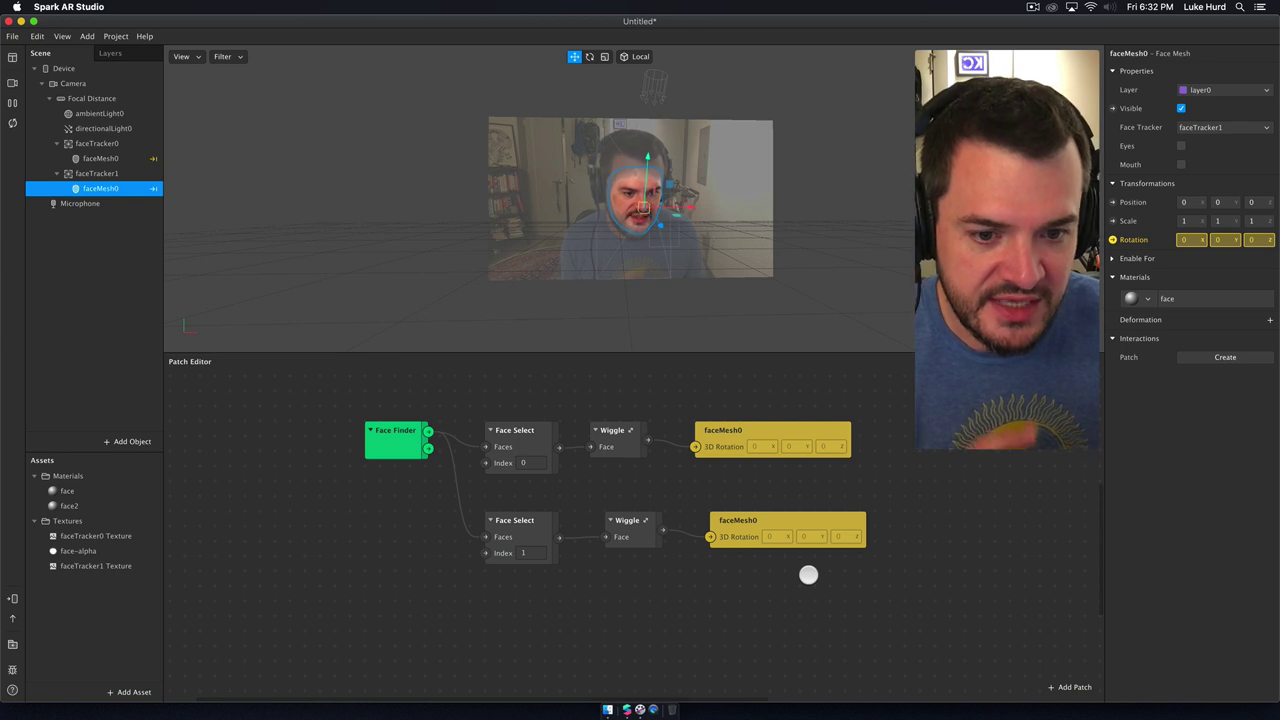
Step: Align the first face mesh's 3D Rotation patch directly above the second one
{"action": "left_click_drag", "start_coordinate": [768, 419], "coordinate": [774, 417]}
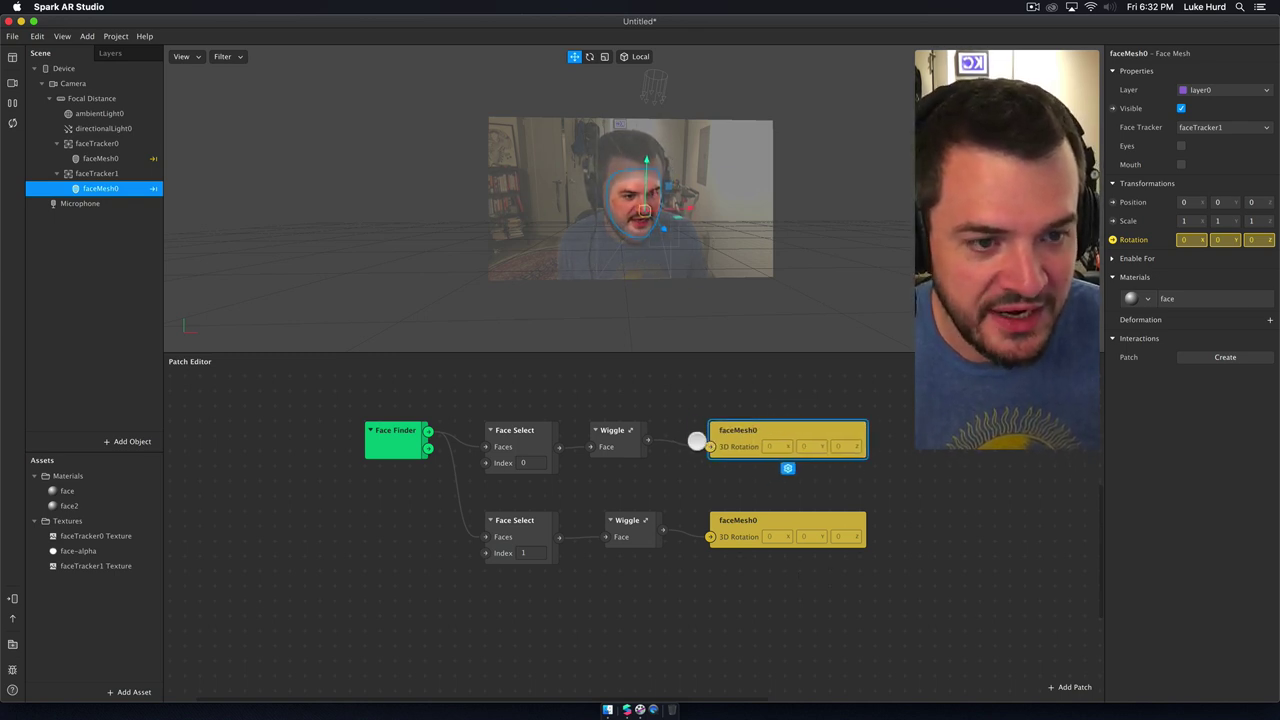